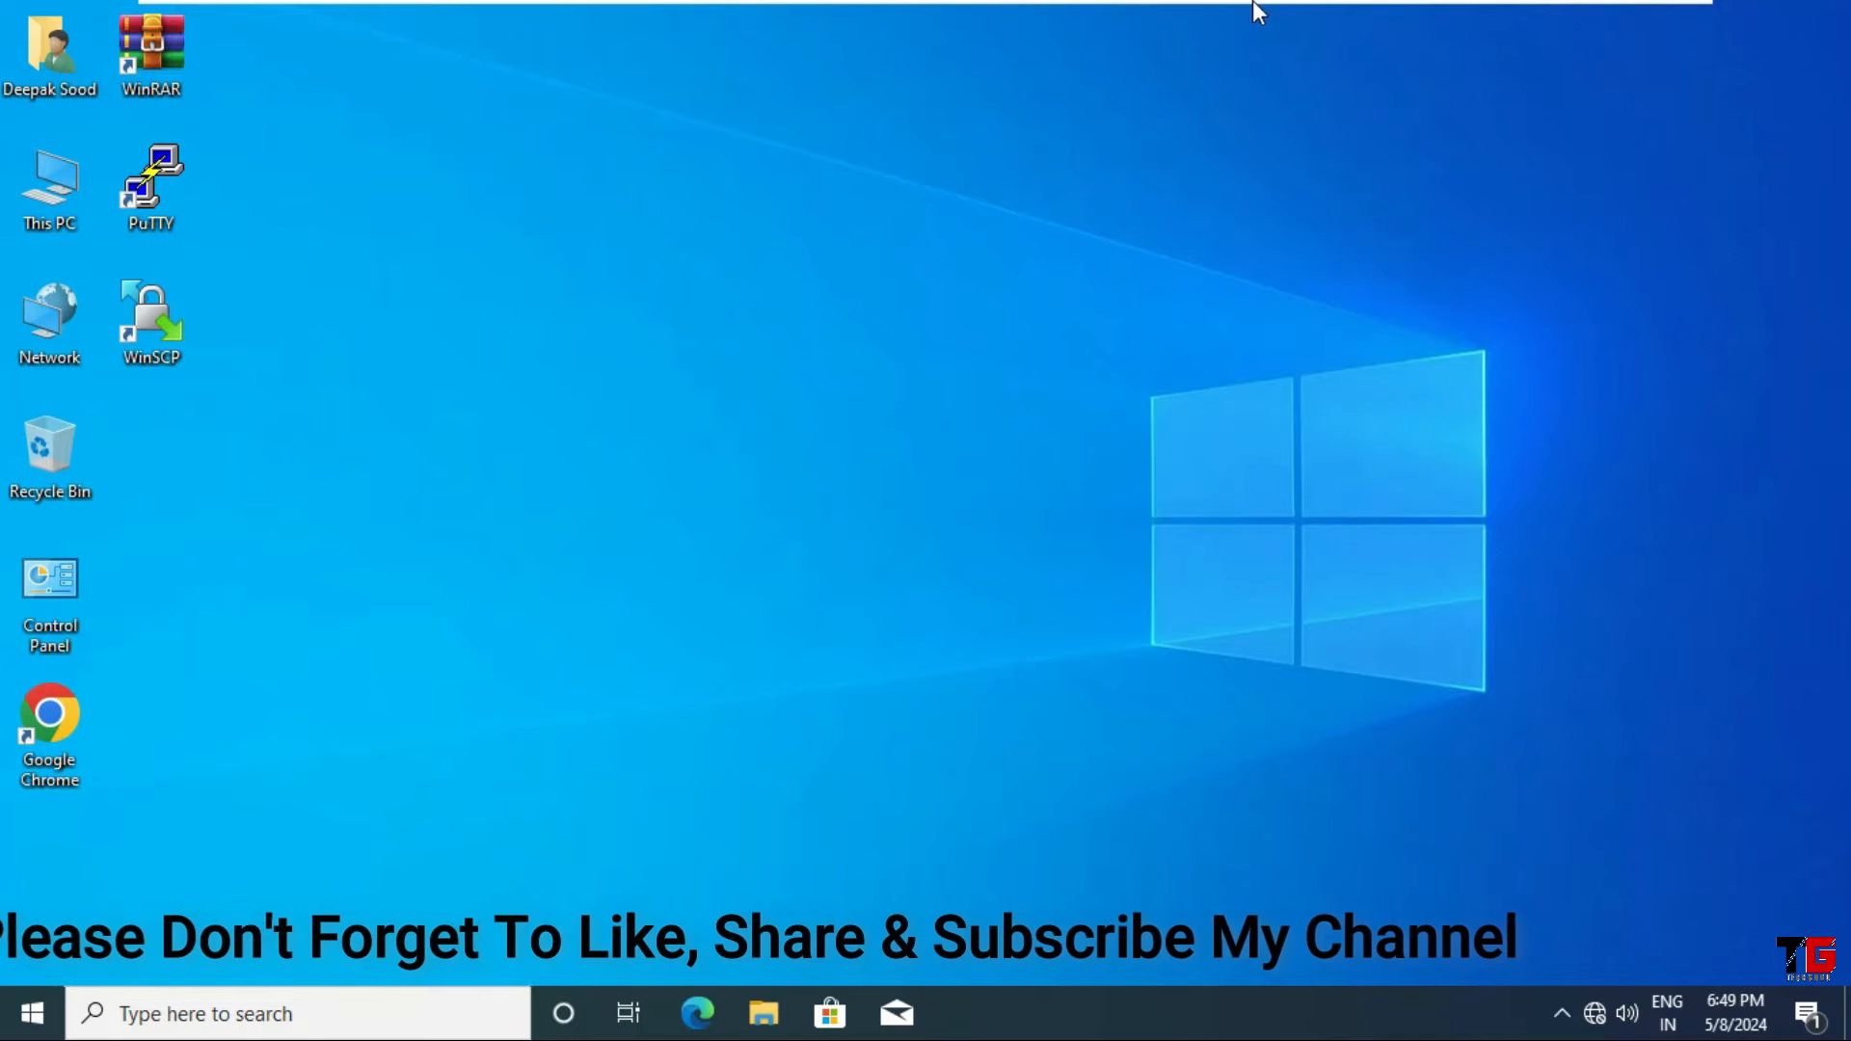
mouse_move(1290, 5)
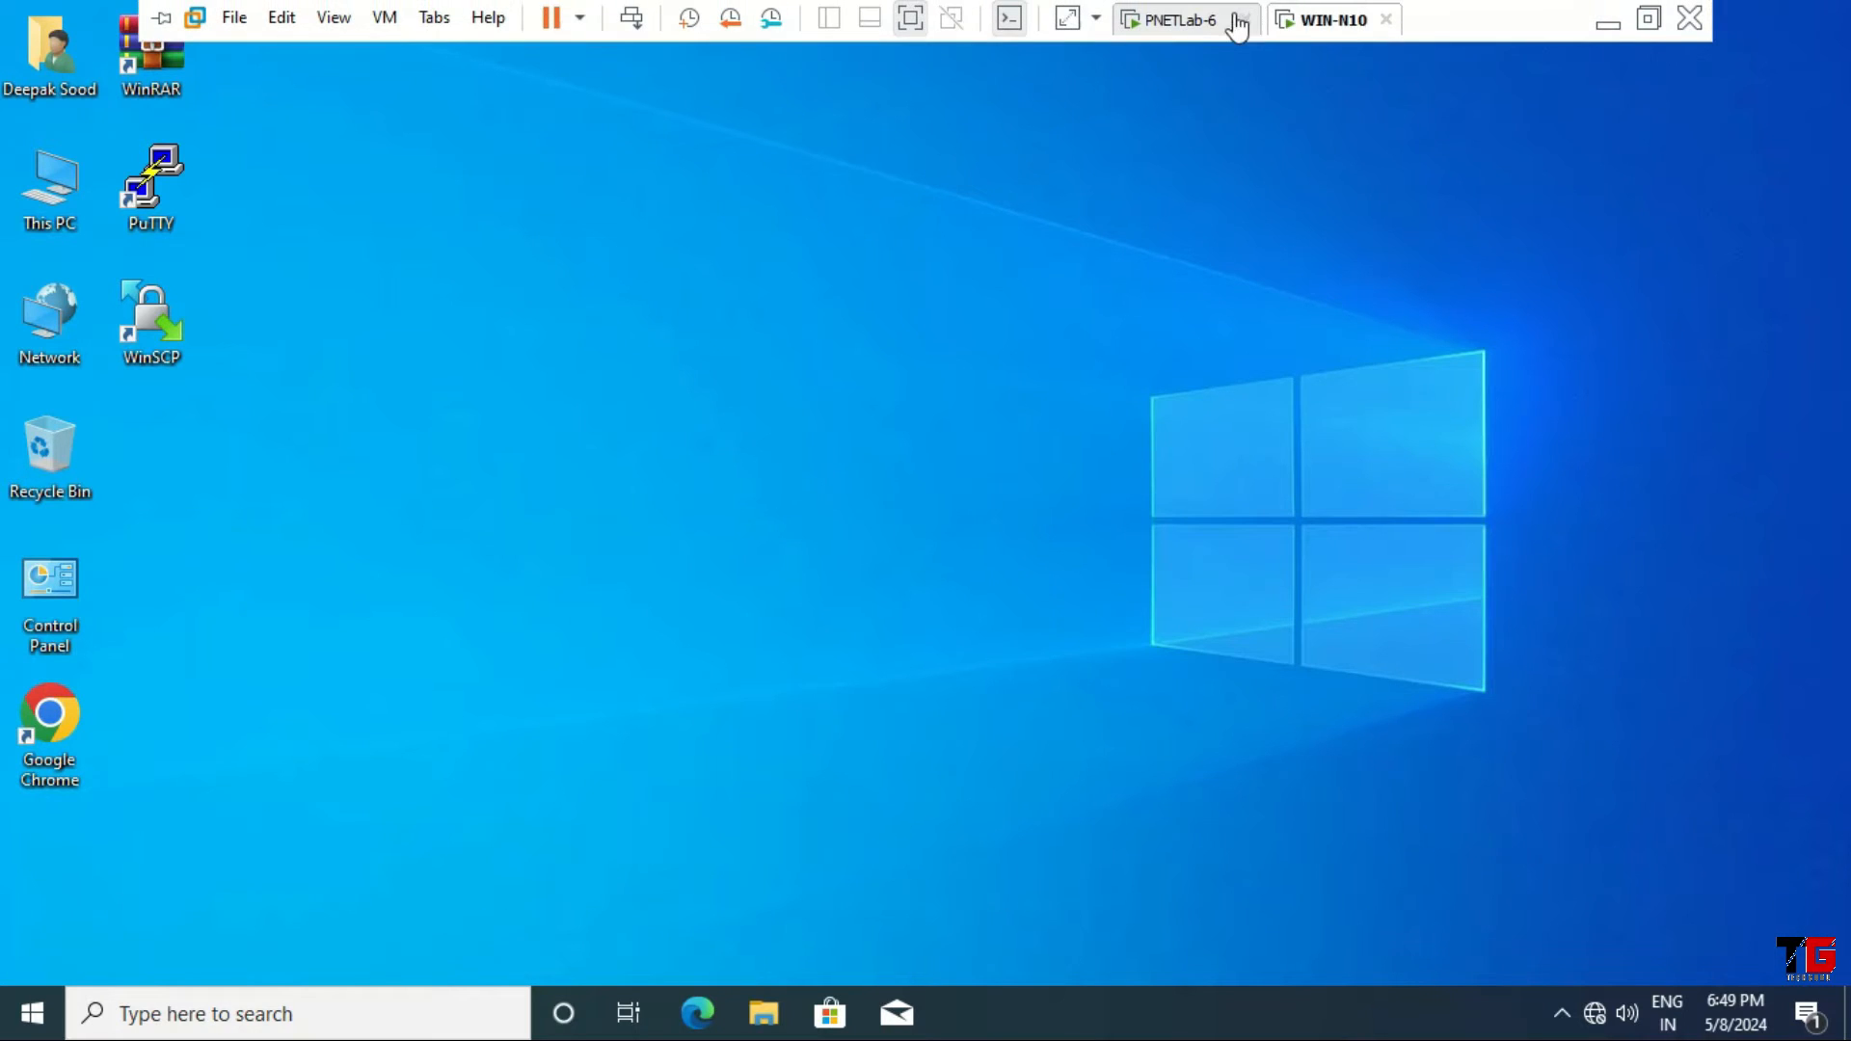
click(1220, 20)
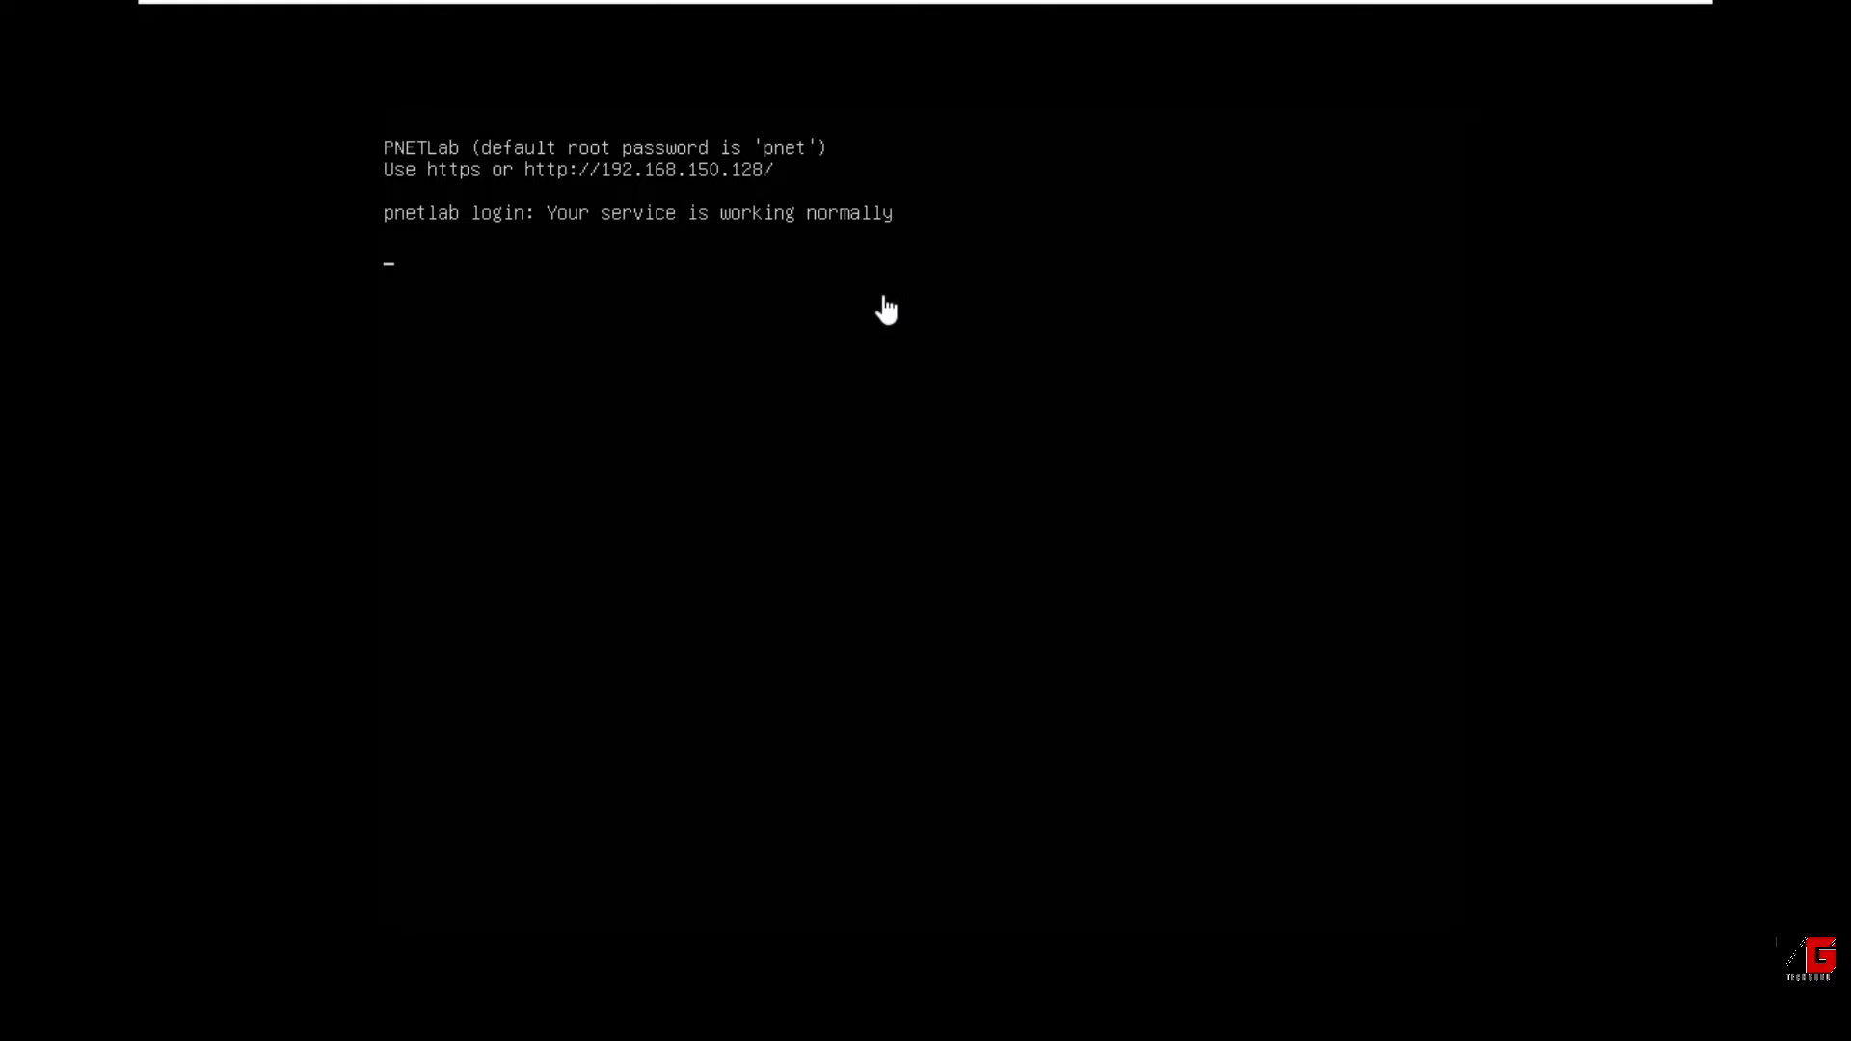
mouse_move(1194, 4)
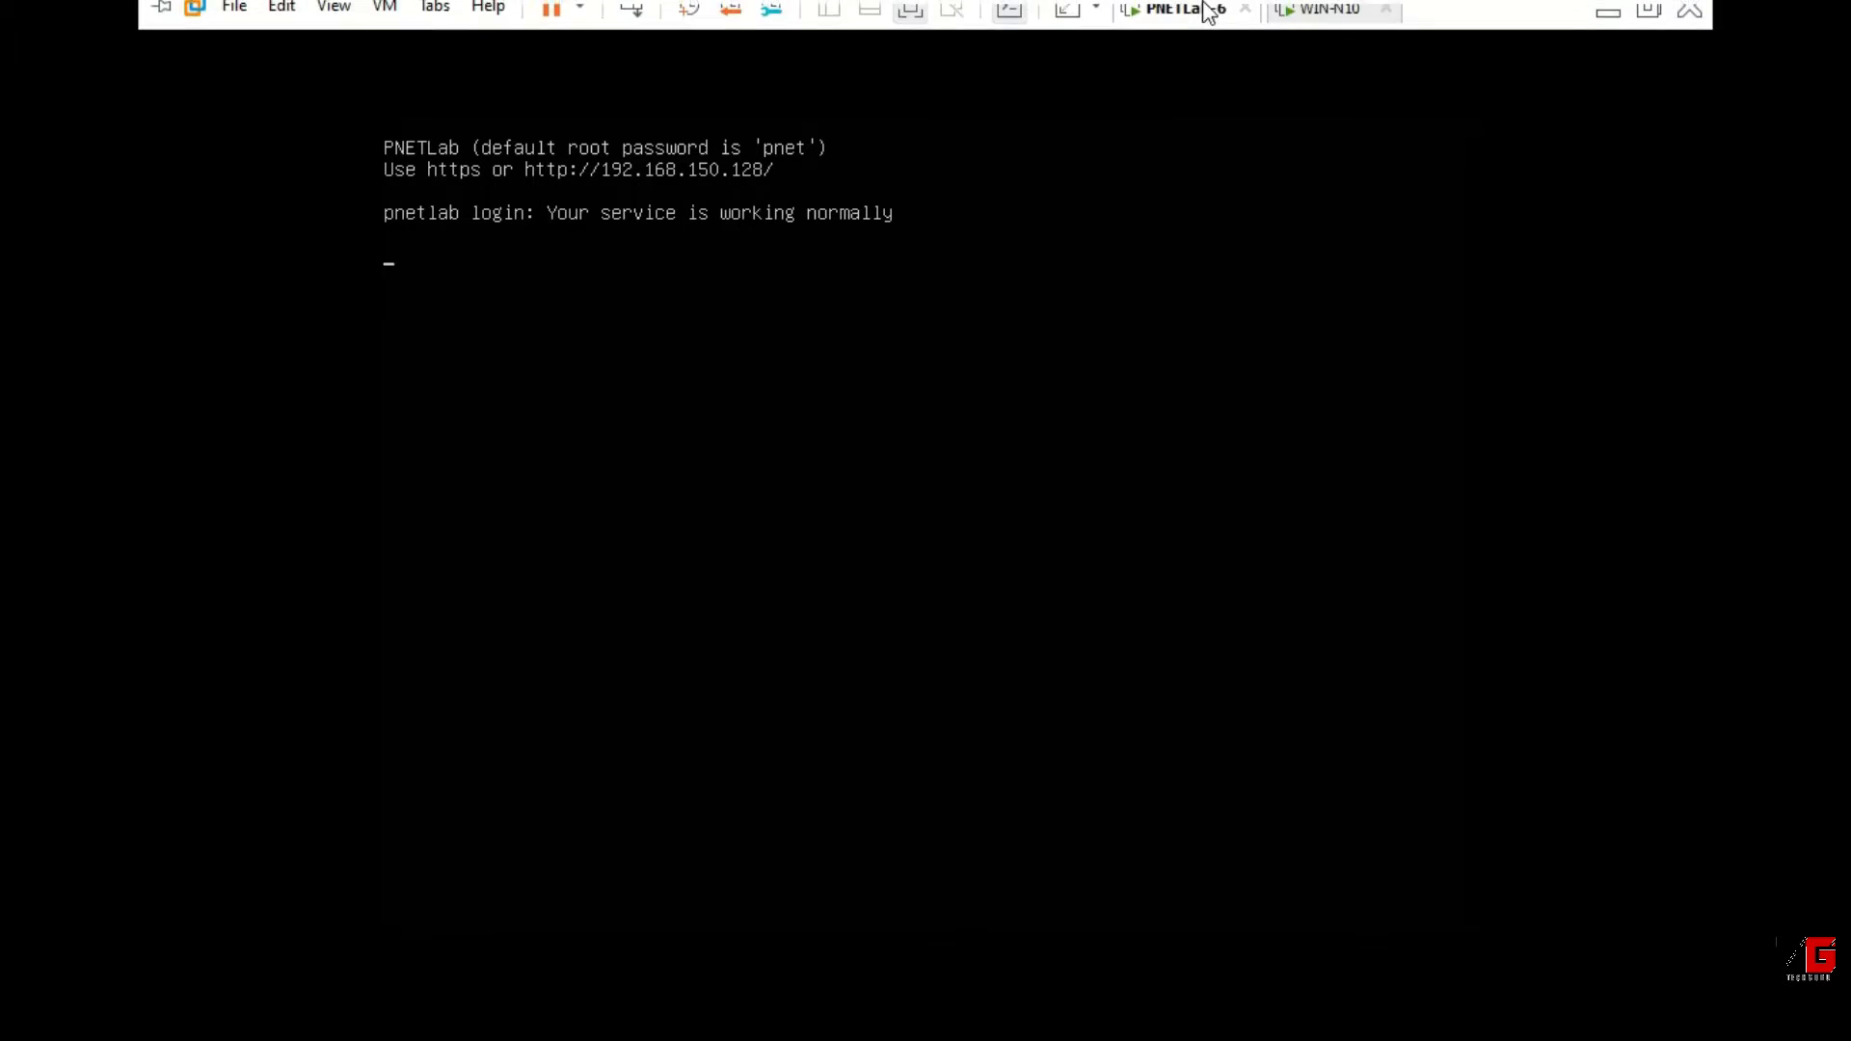
click(1319, 23)
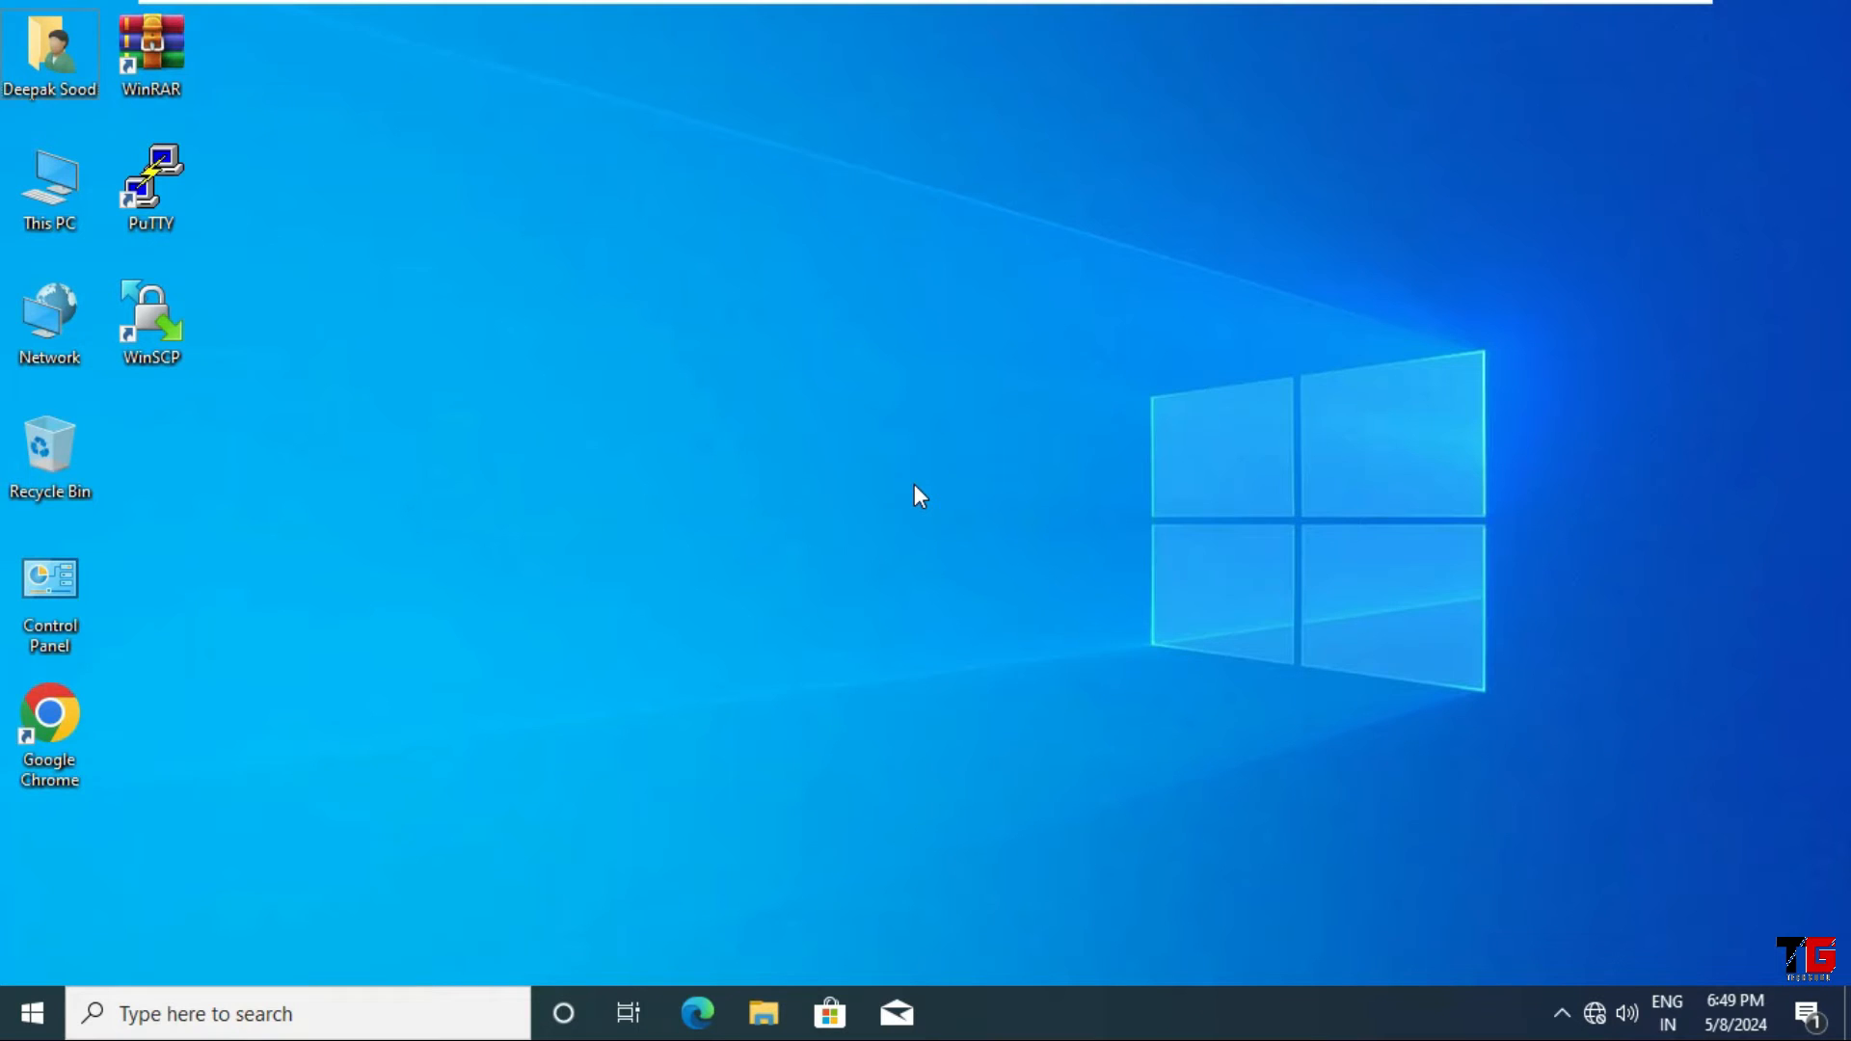
Step: Open a Command Prompt through Run (cmd) and run ipconfig to show this PC's 192.168.150.129 address
key(super+r)
text(cmd)
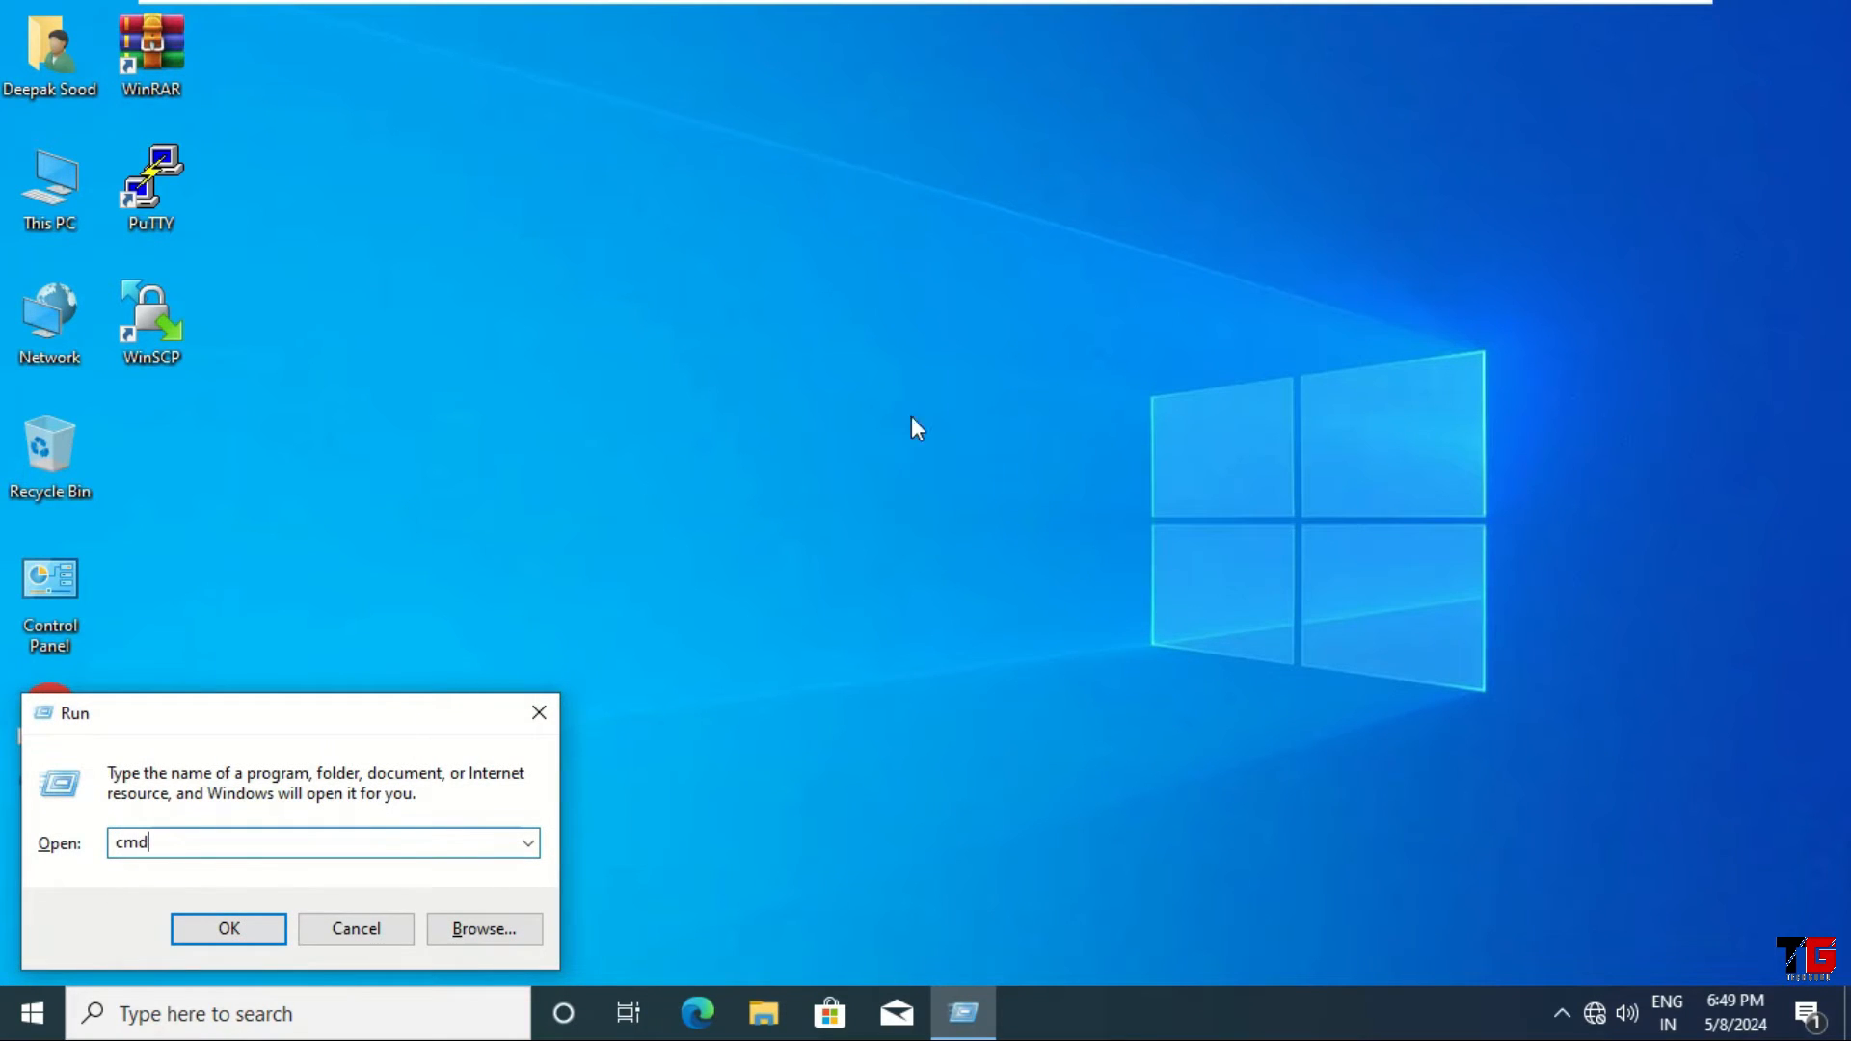
click(206, 930)
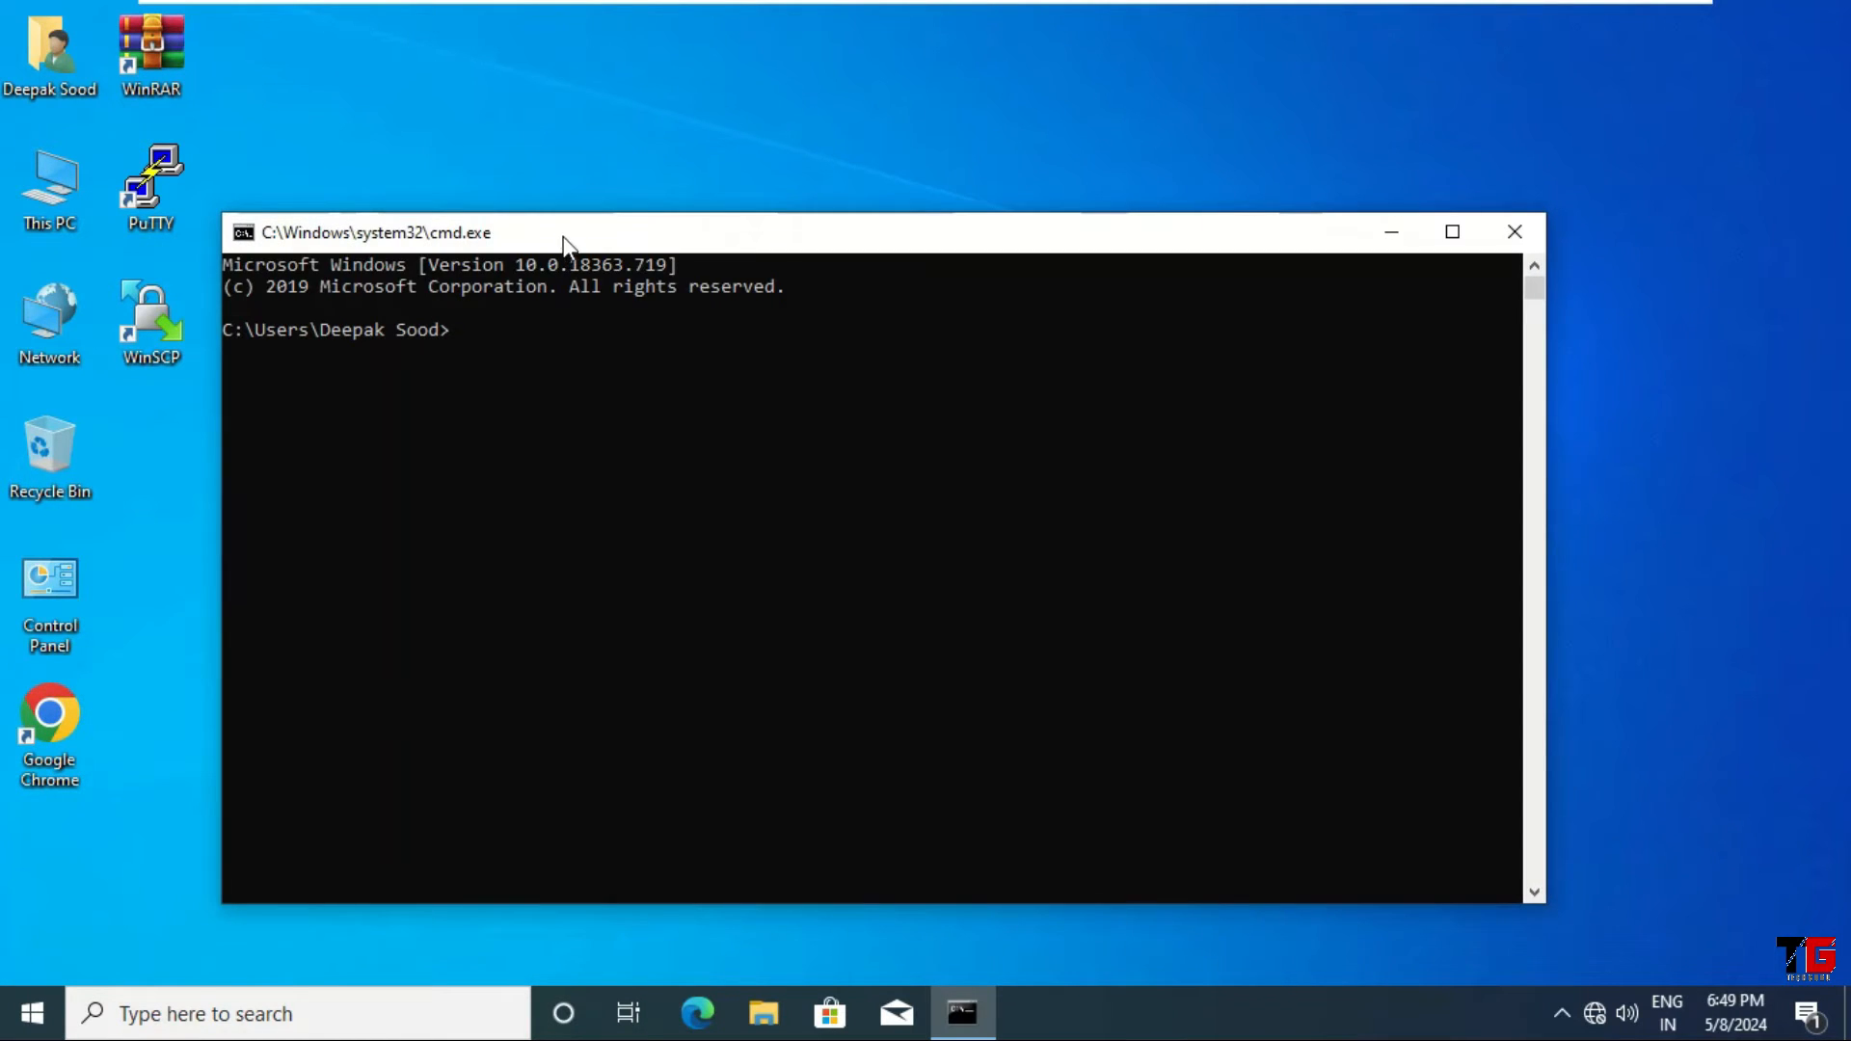
drag(562, 235, 601, 171)
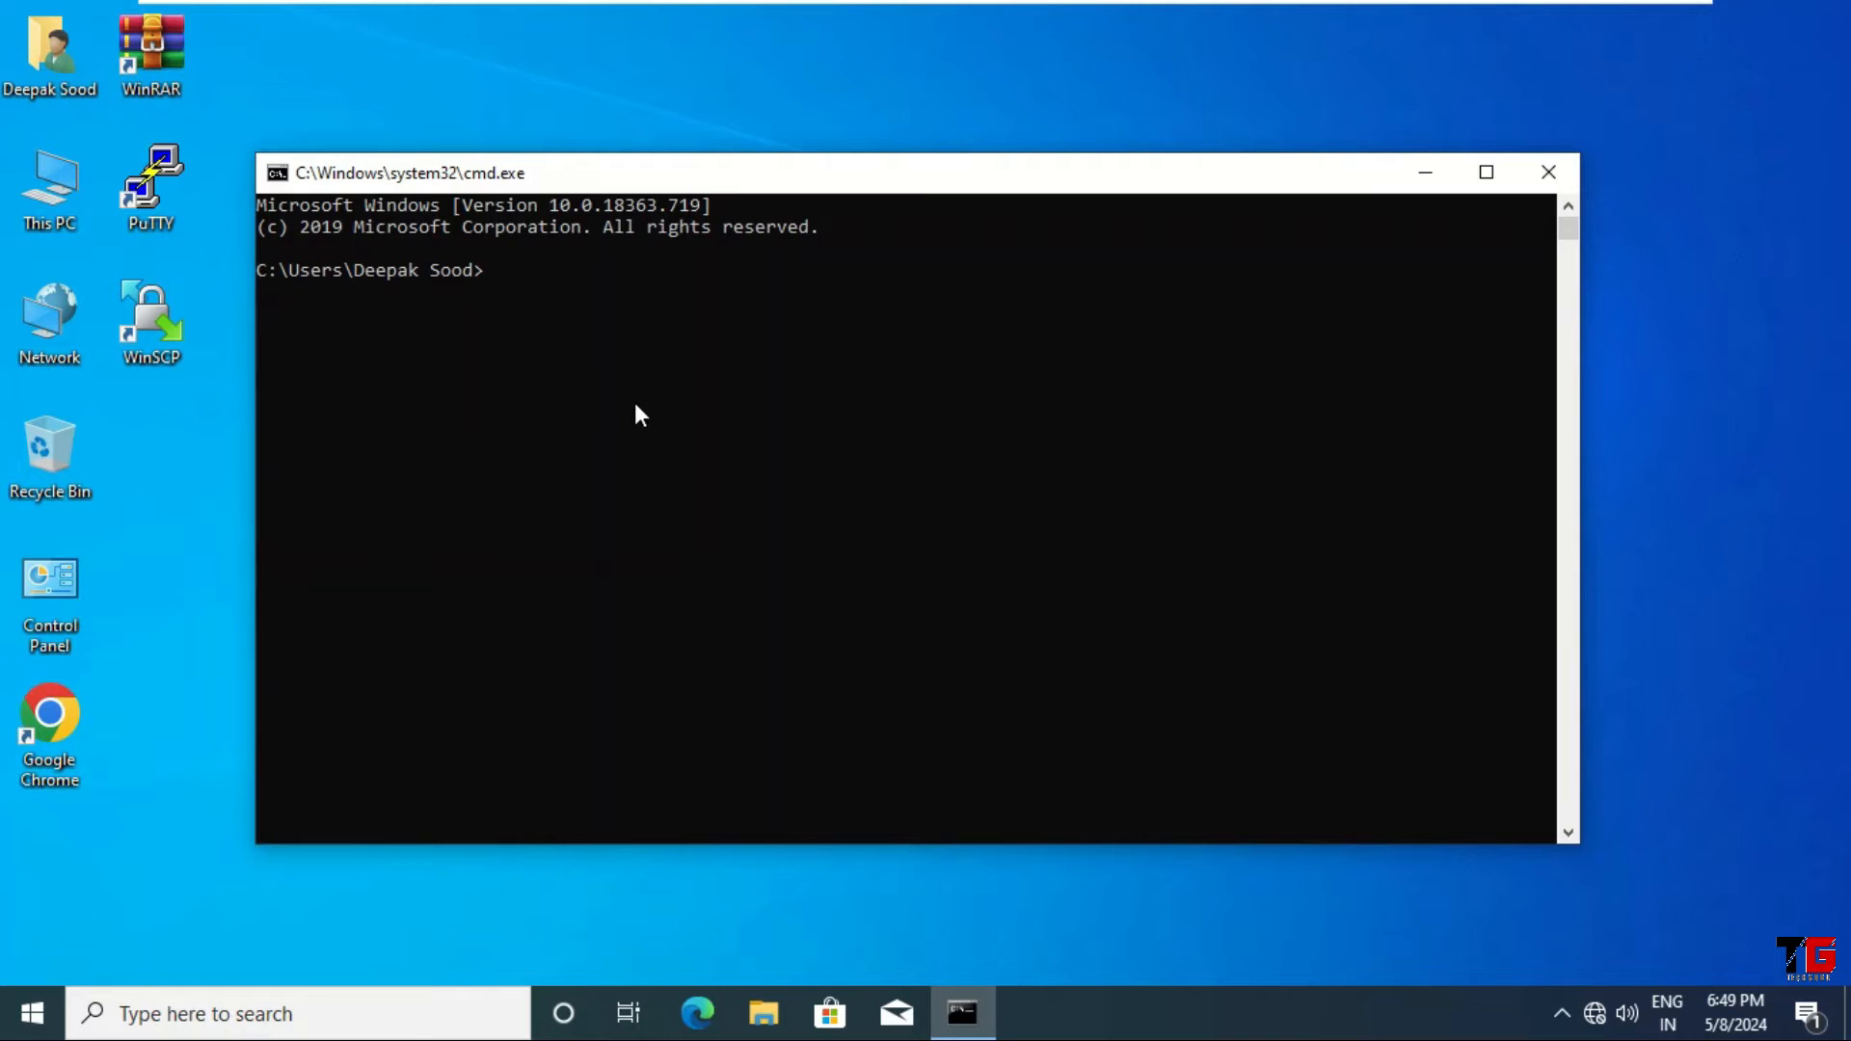
text(ipconfig)
key(Return)
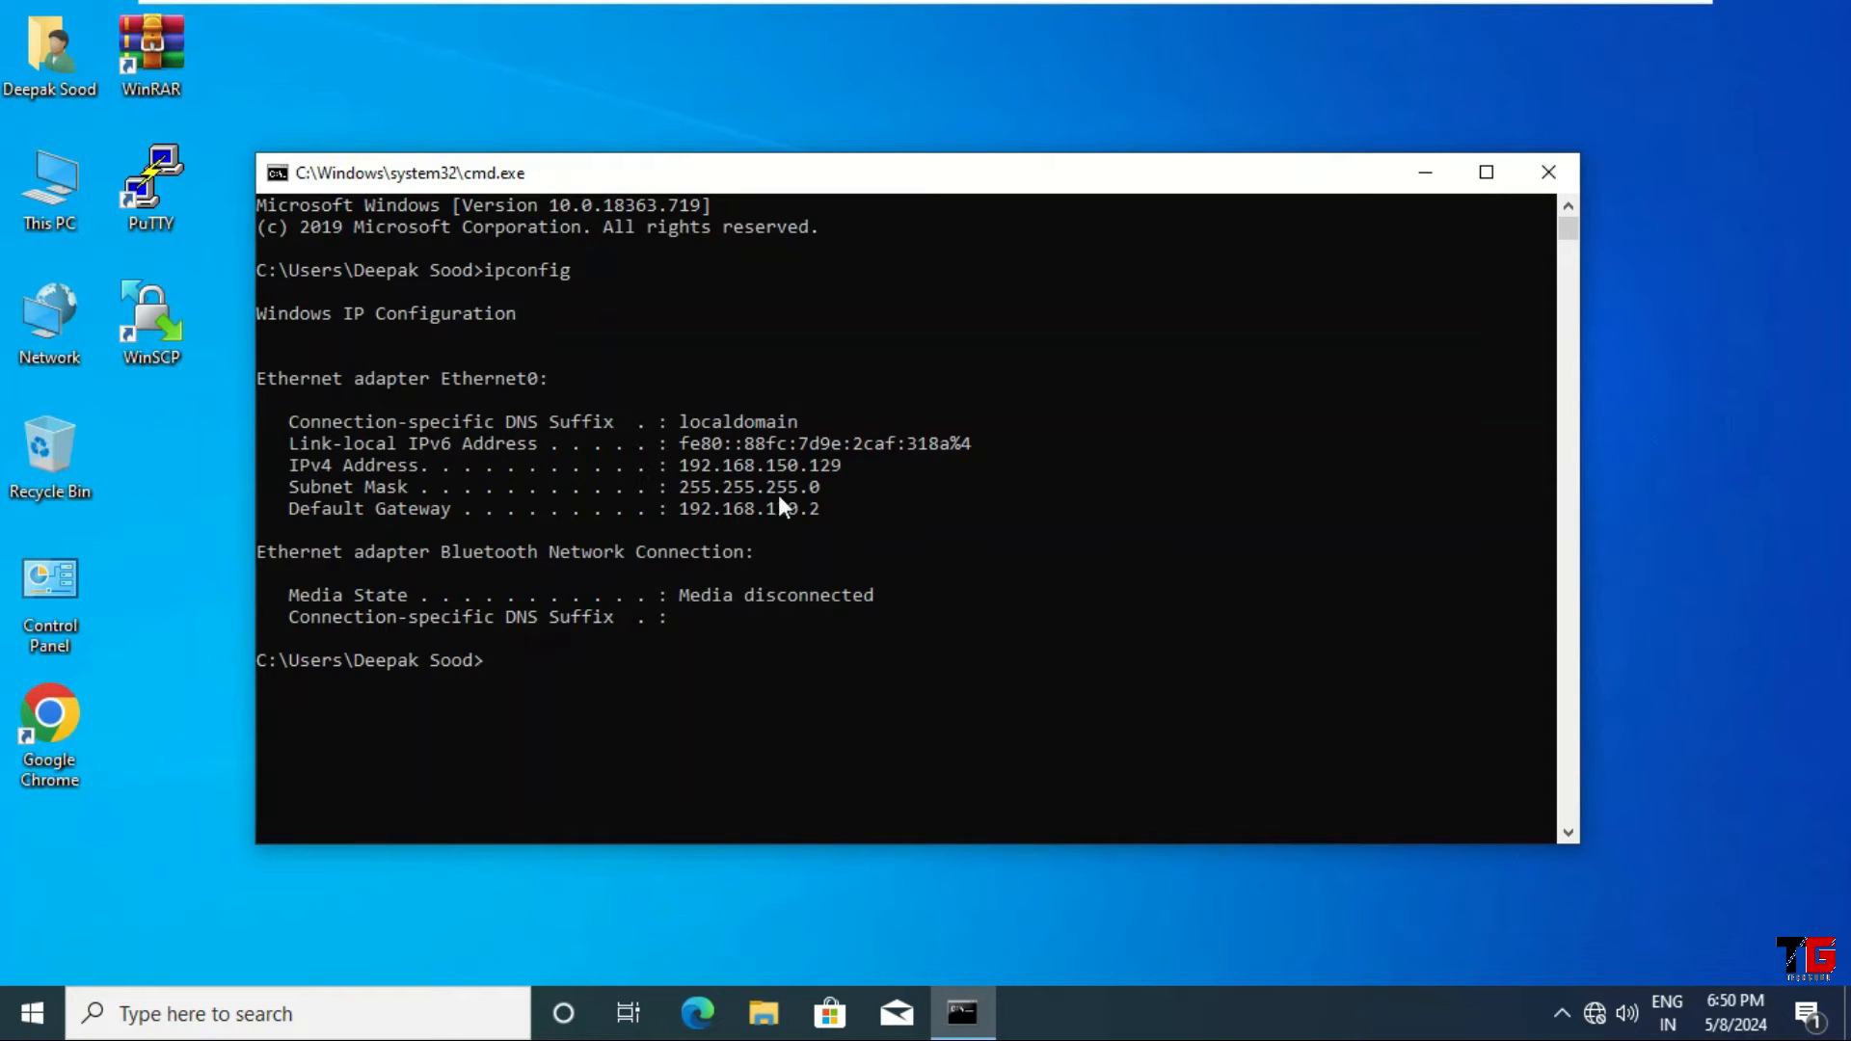
Step: Ping the PNETLab server at 192.168.150.128 (4/4 replies), then launch Google Chrome
text(ping 192.168.150.128)
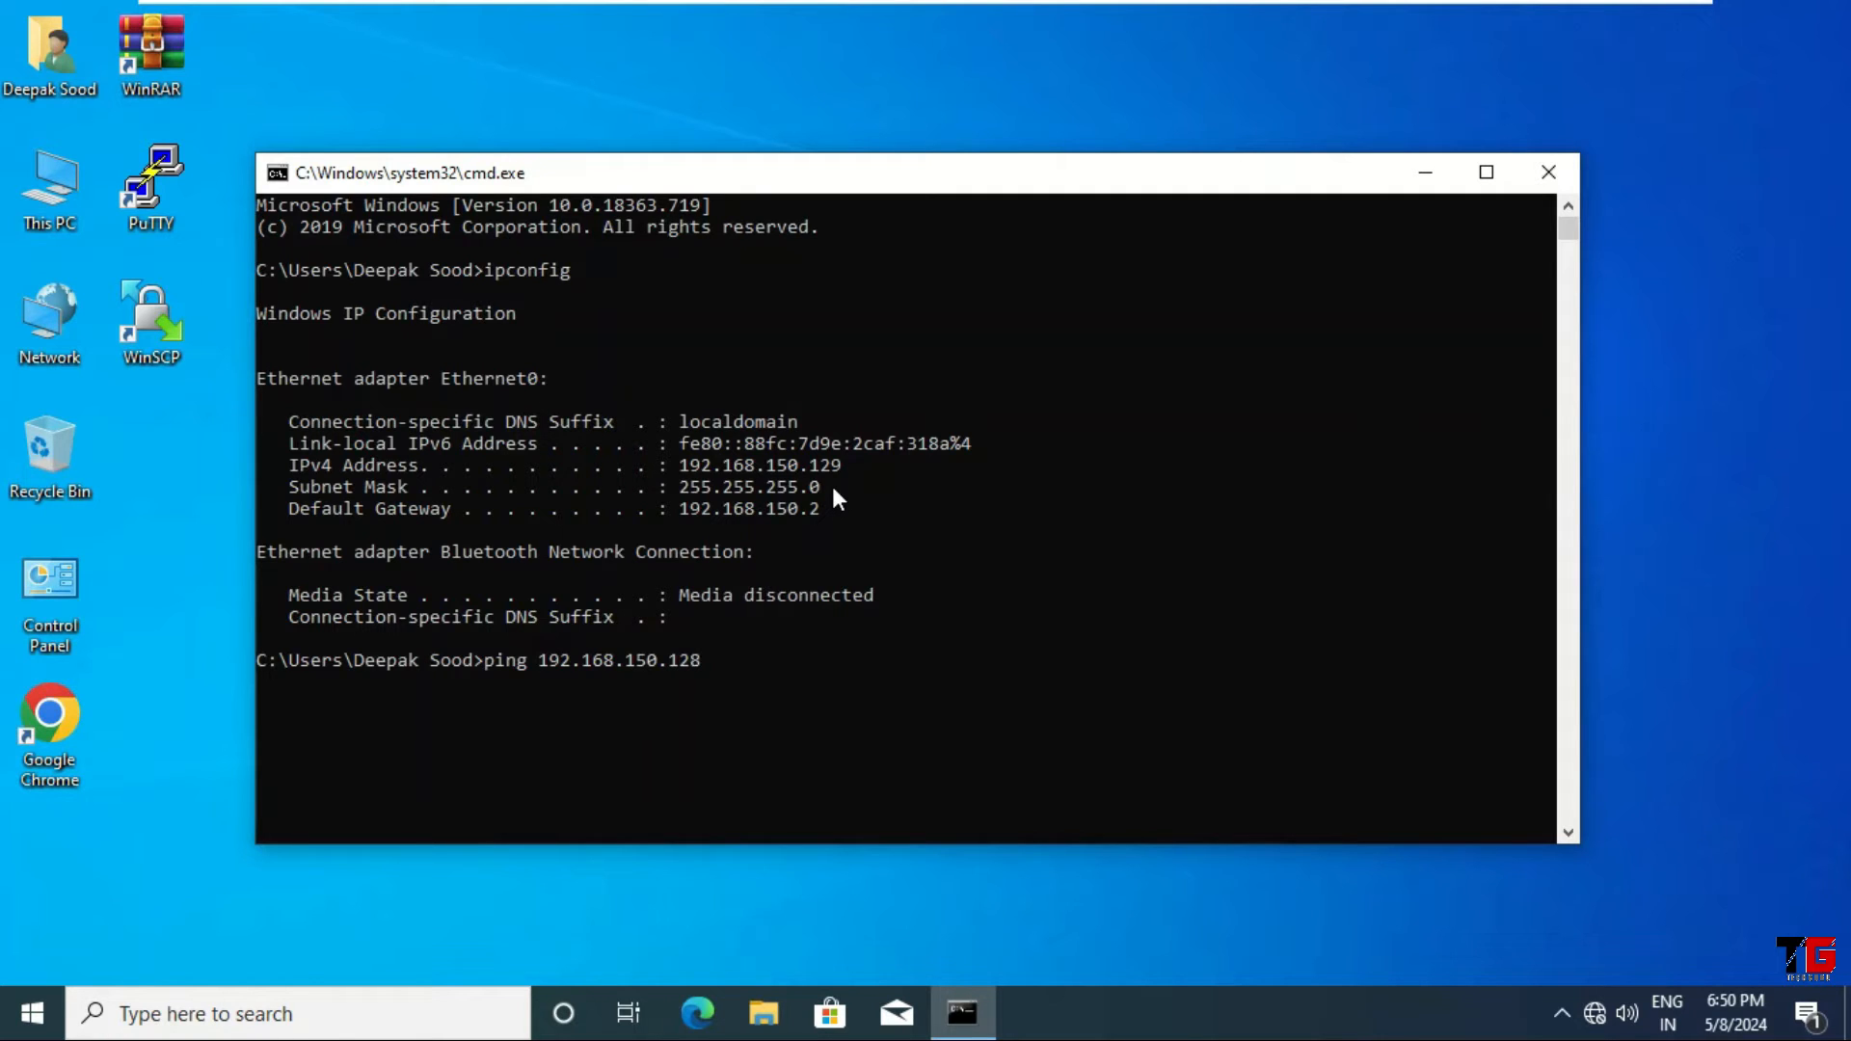
key(Return)
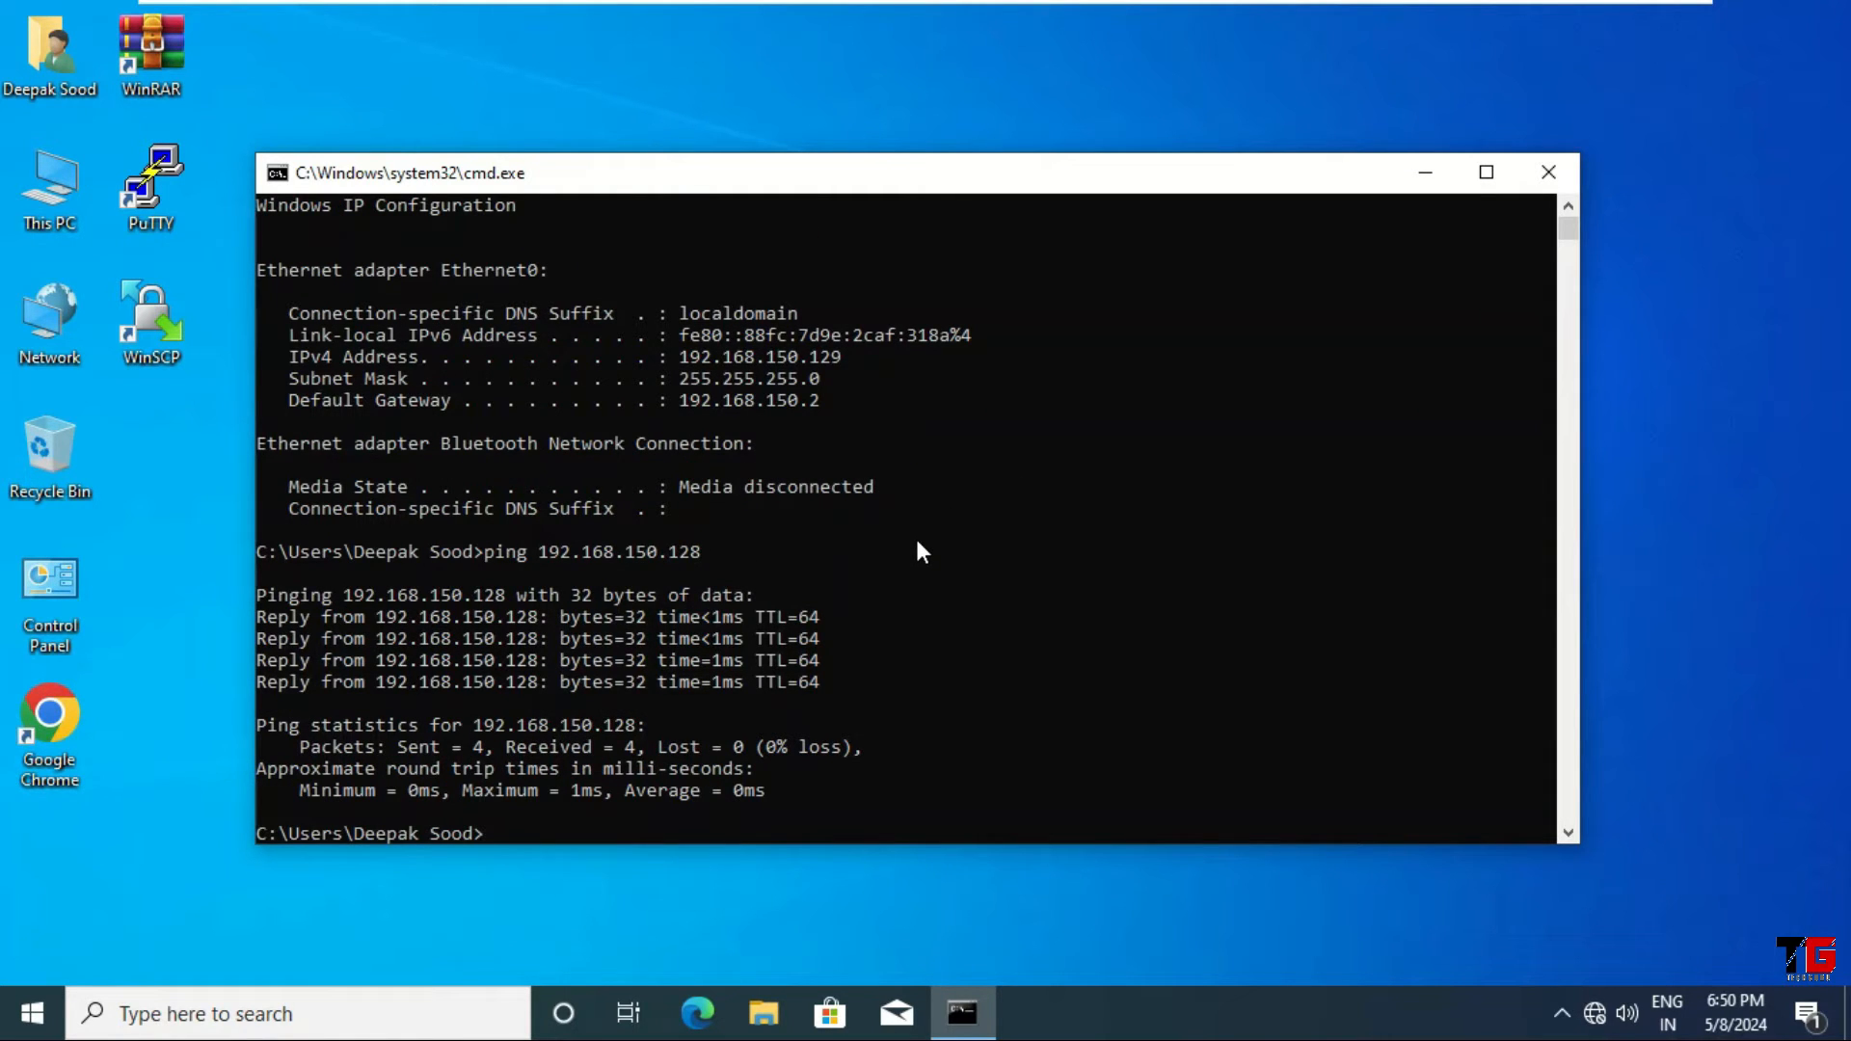
click(1424, 176)
double_click(50, 725)
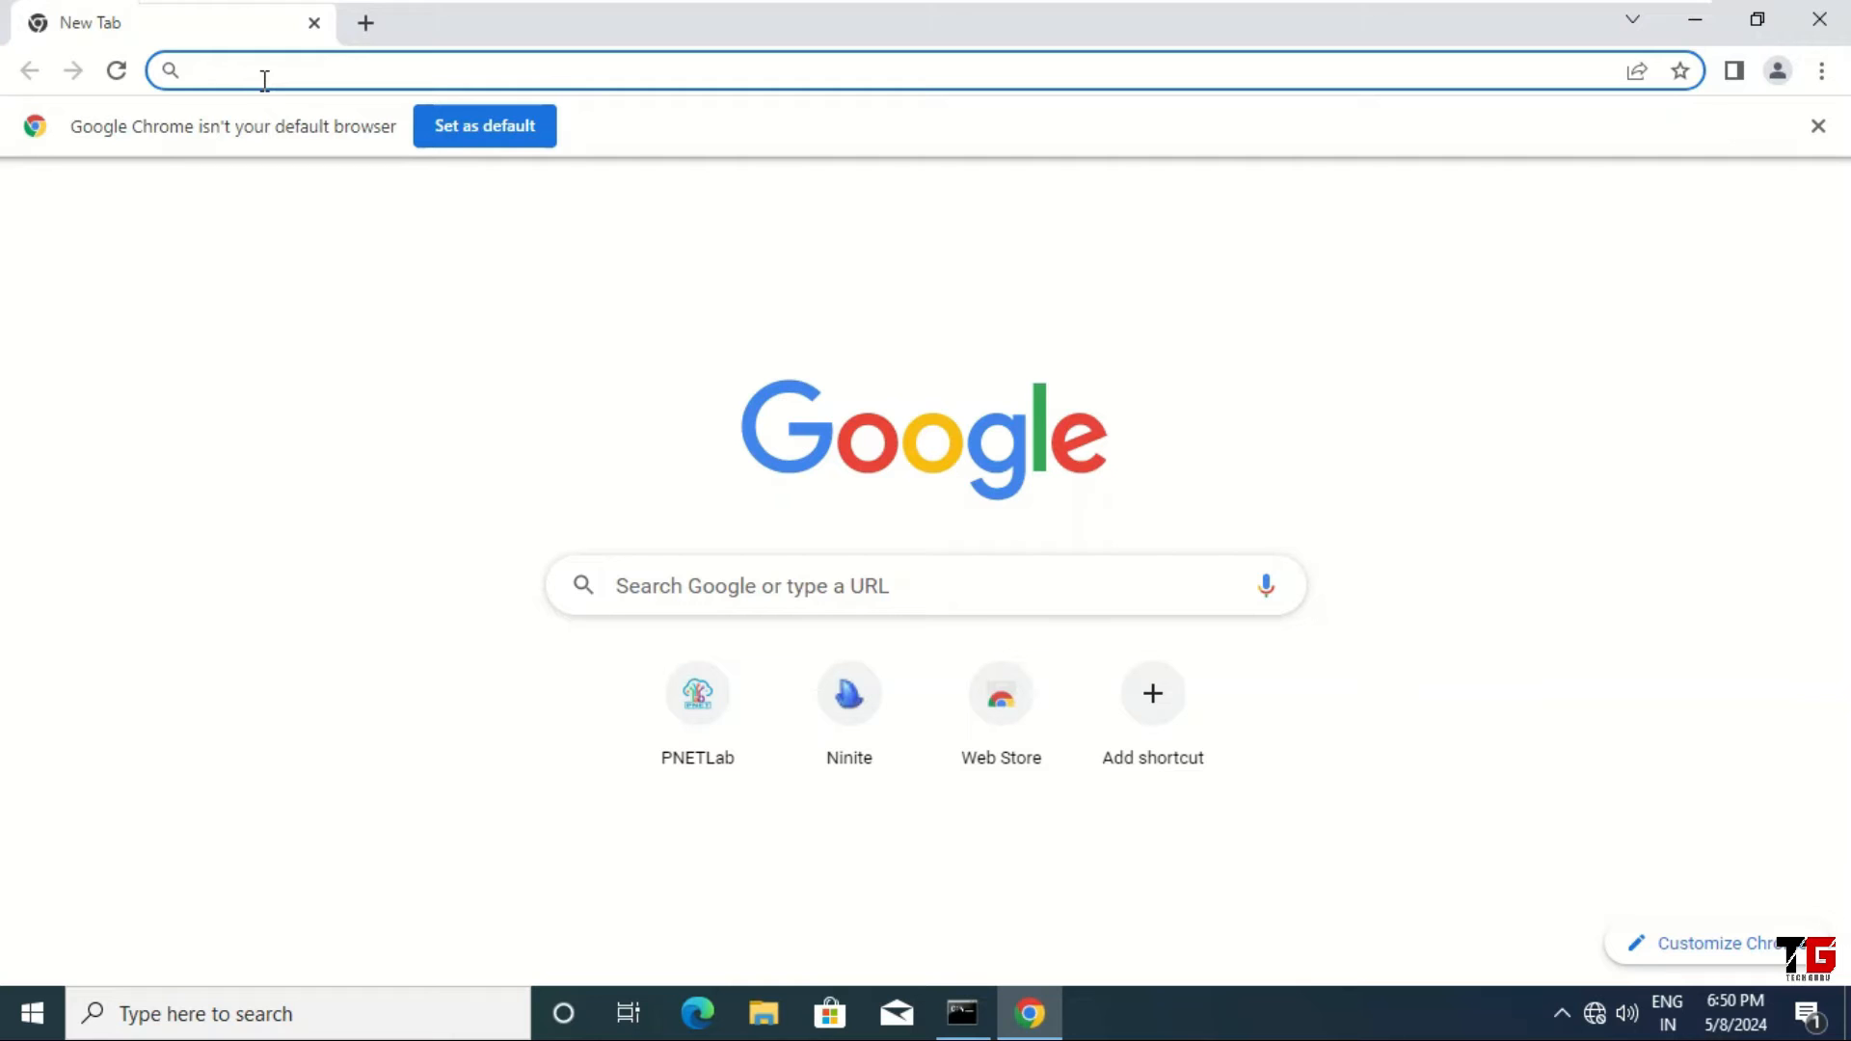
Step: Load 192.168.150.128 in Chrome and log in to PNETLab as admin with the account password
text(192.168)
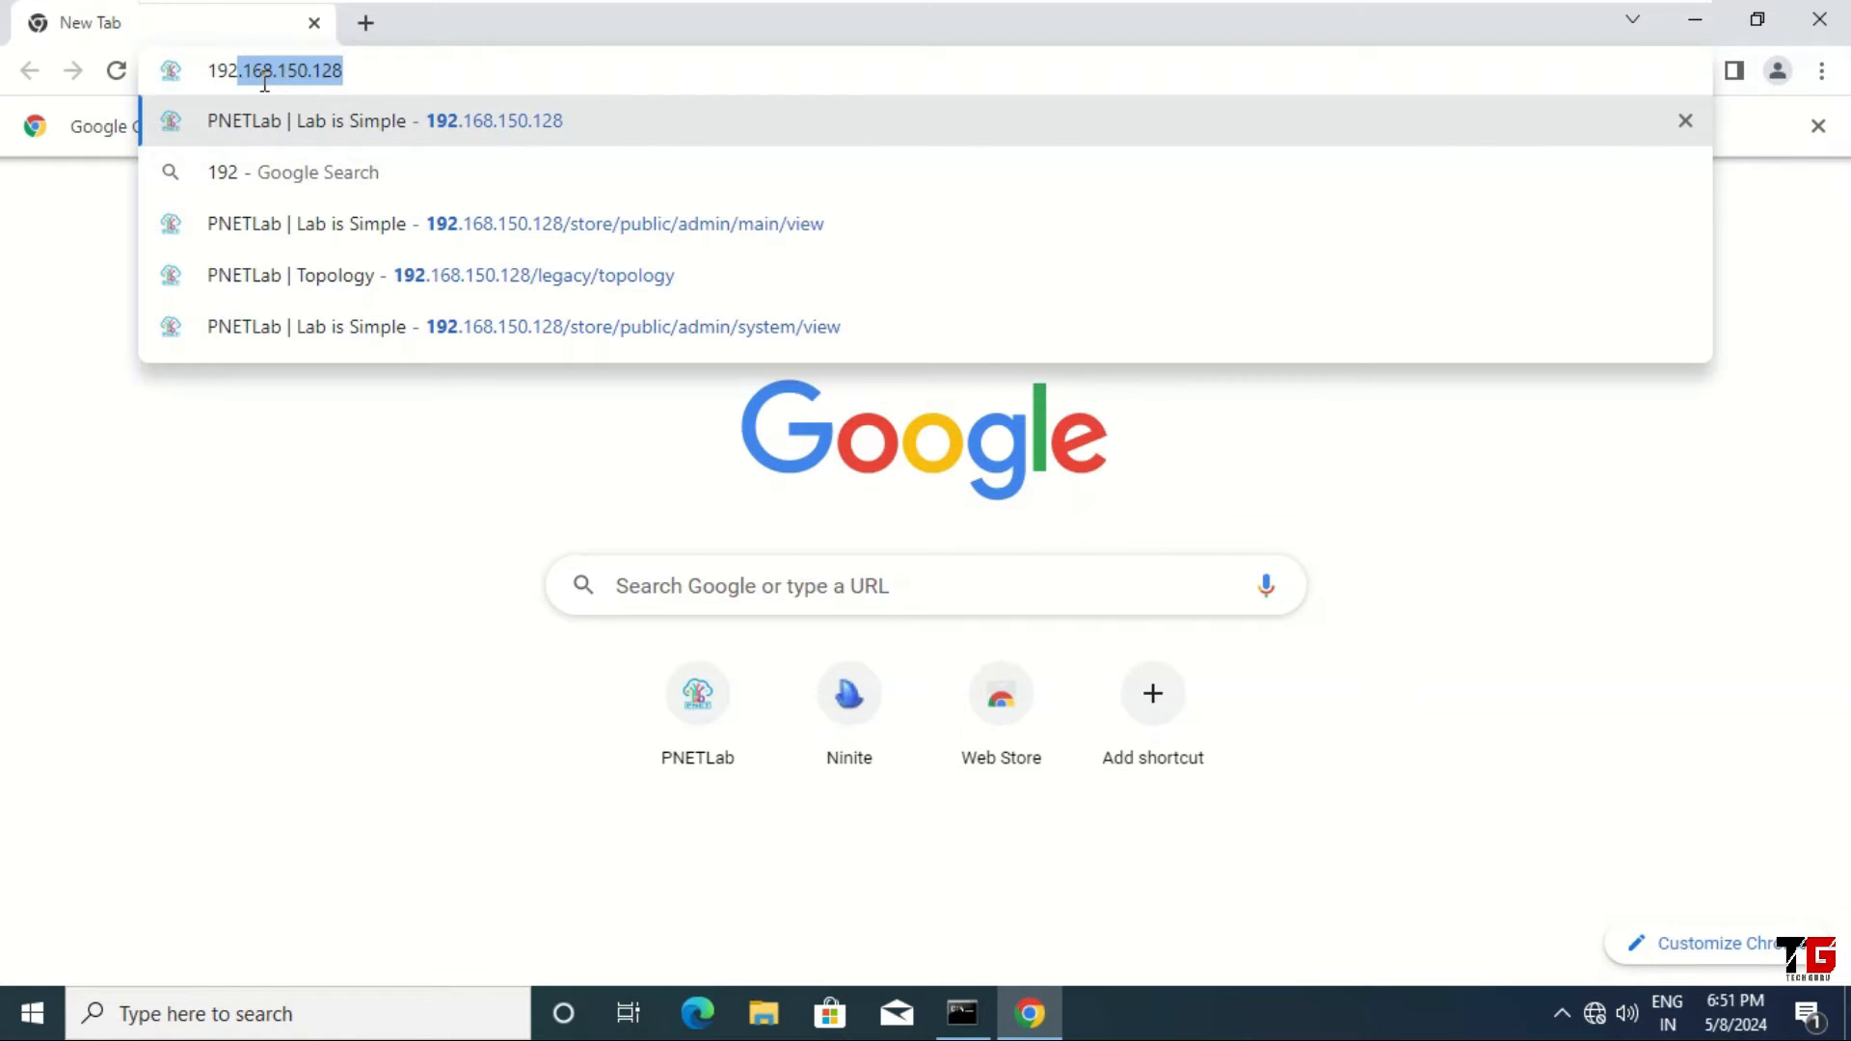
text(.150.128)
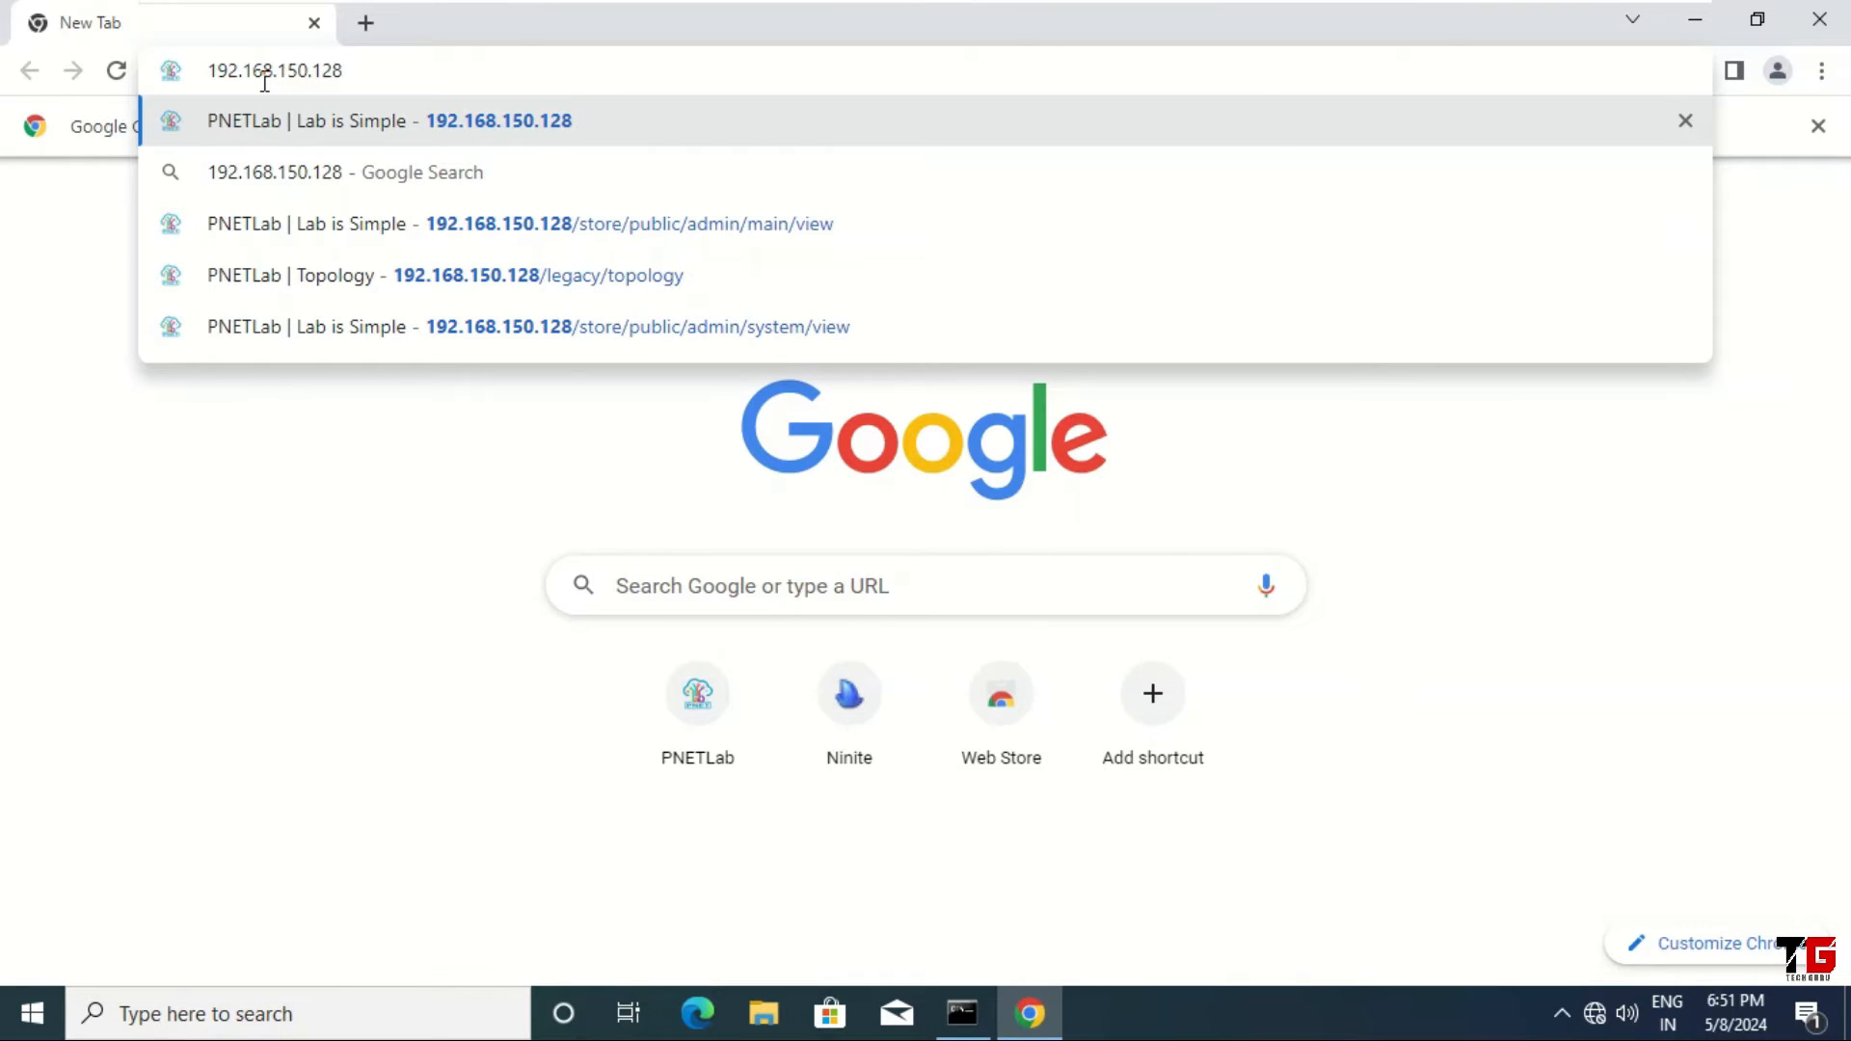
key(Return)
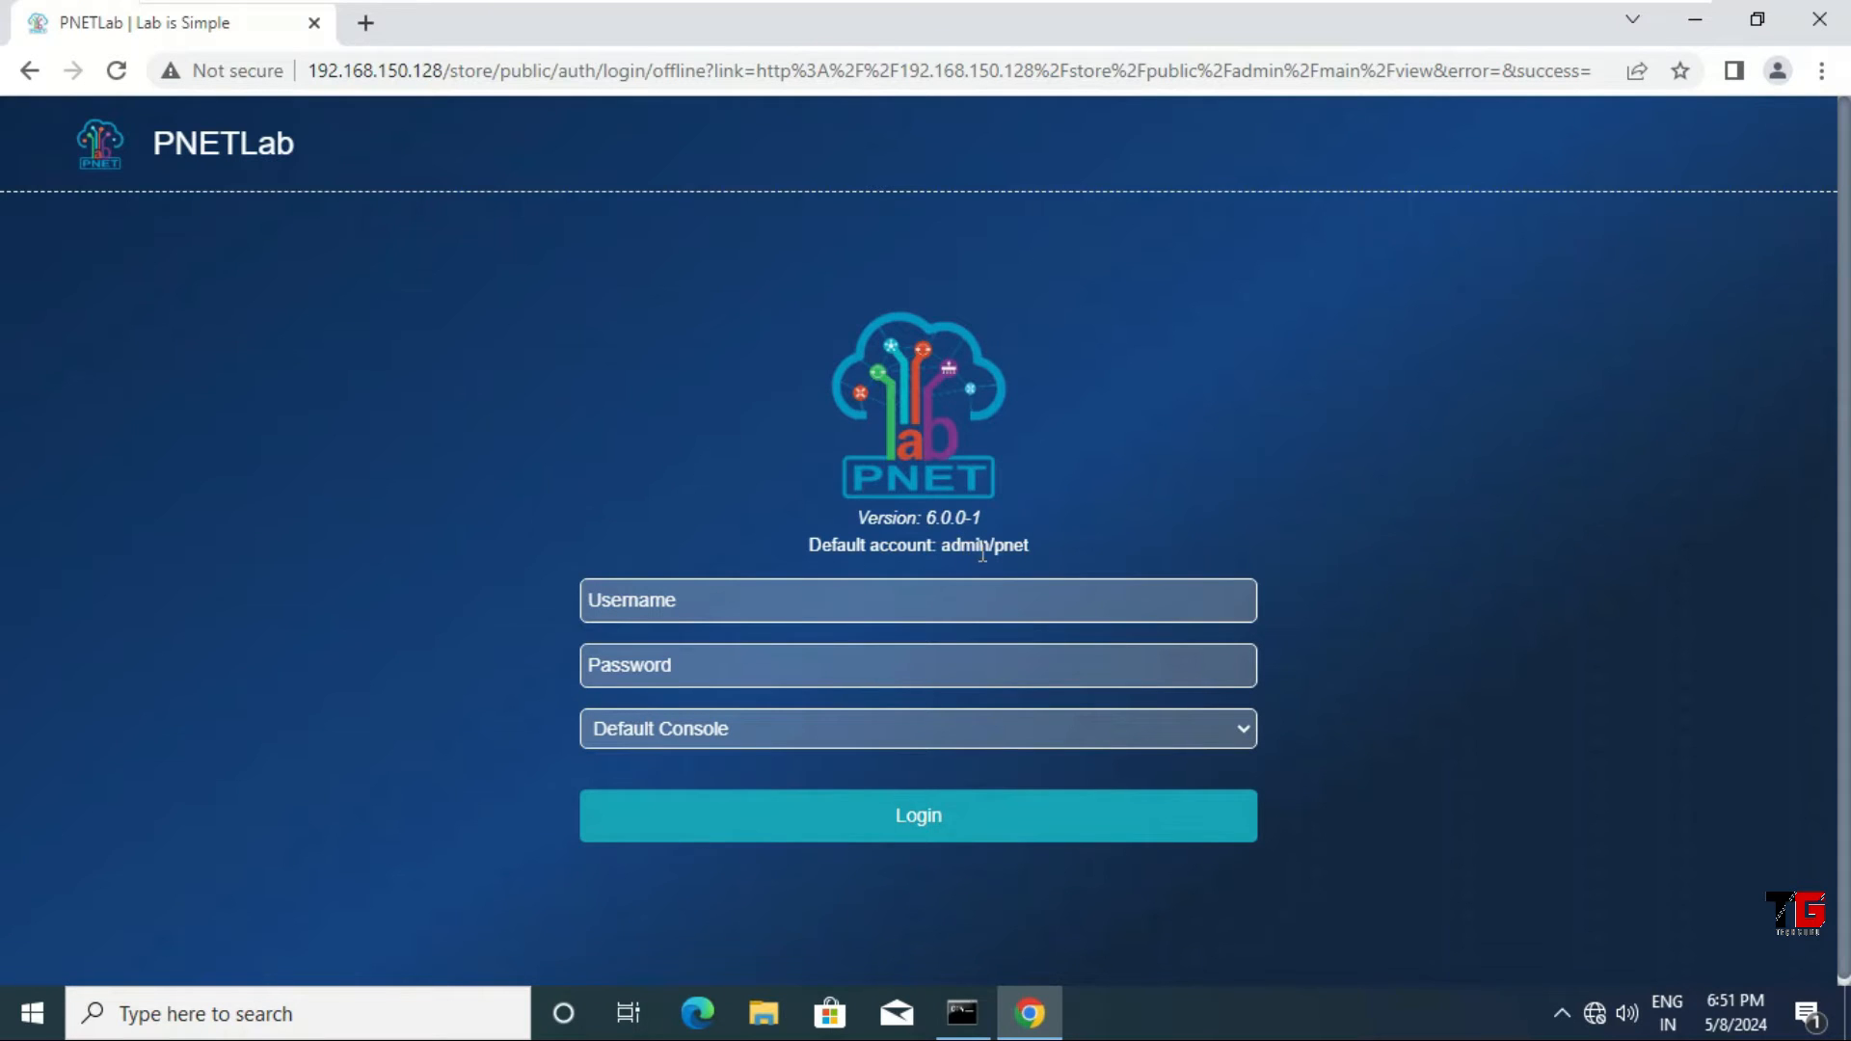
click(855, 601)
text(admin)
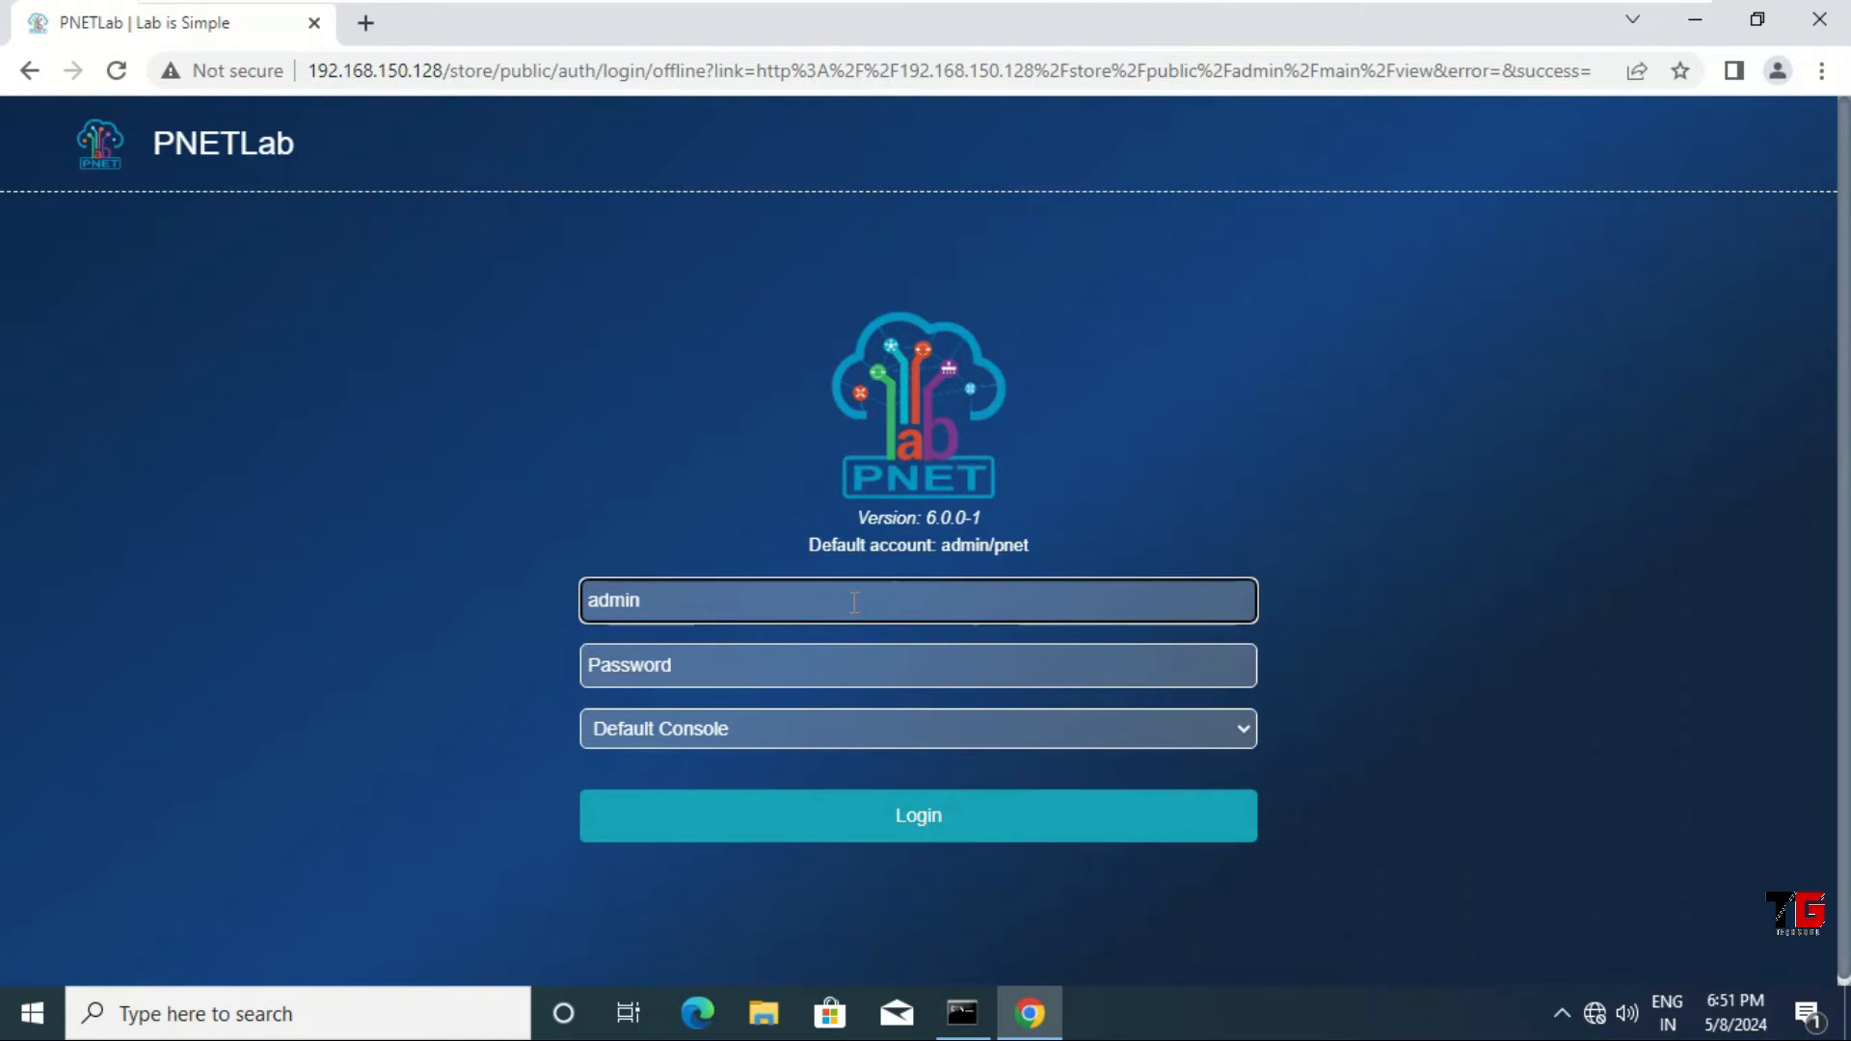
key(Tab)
text(pnet)
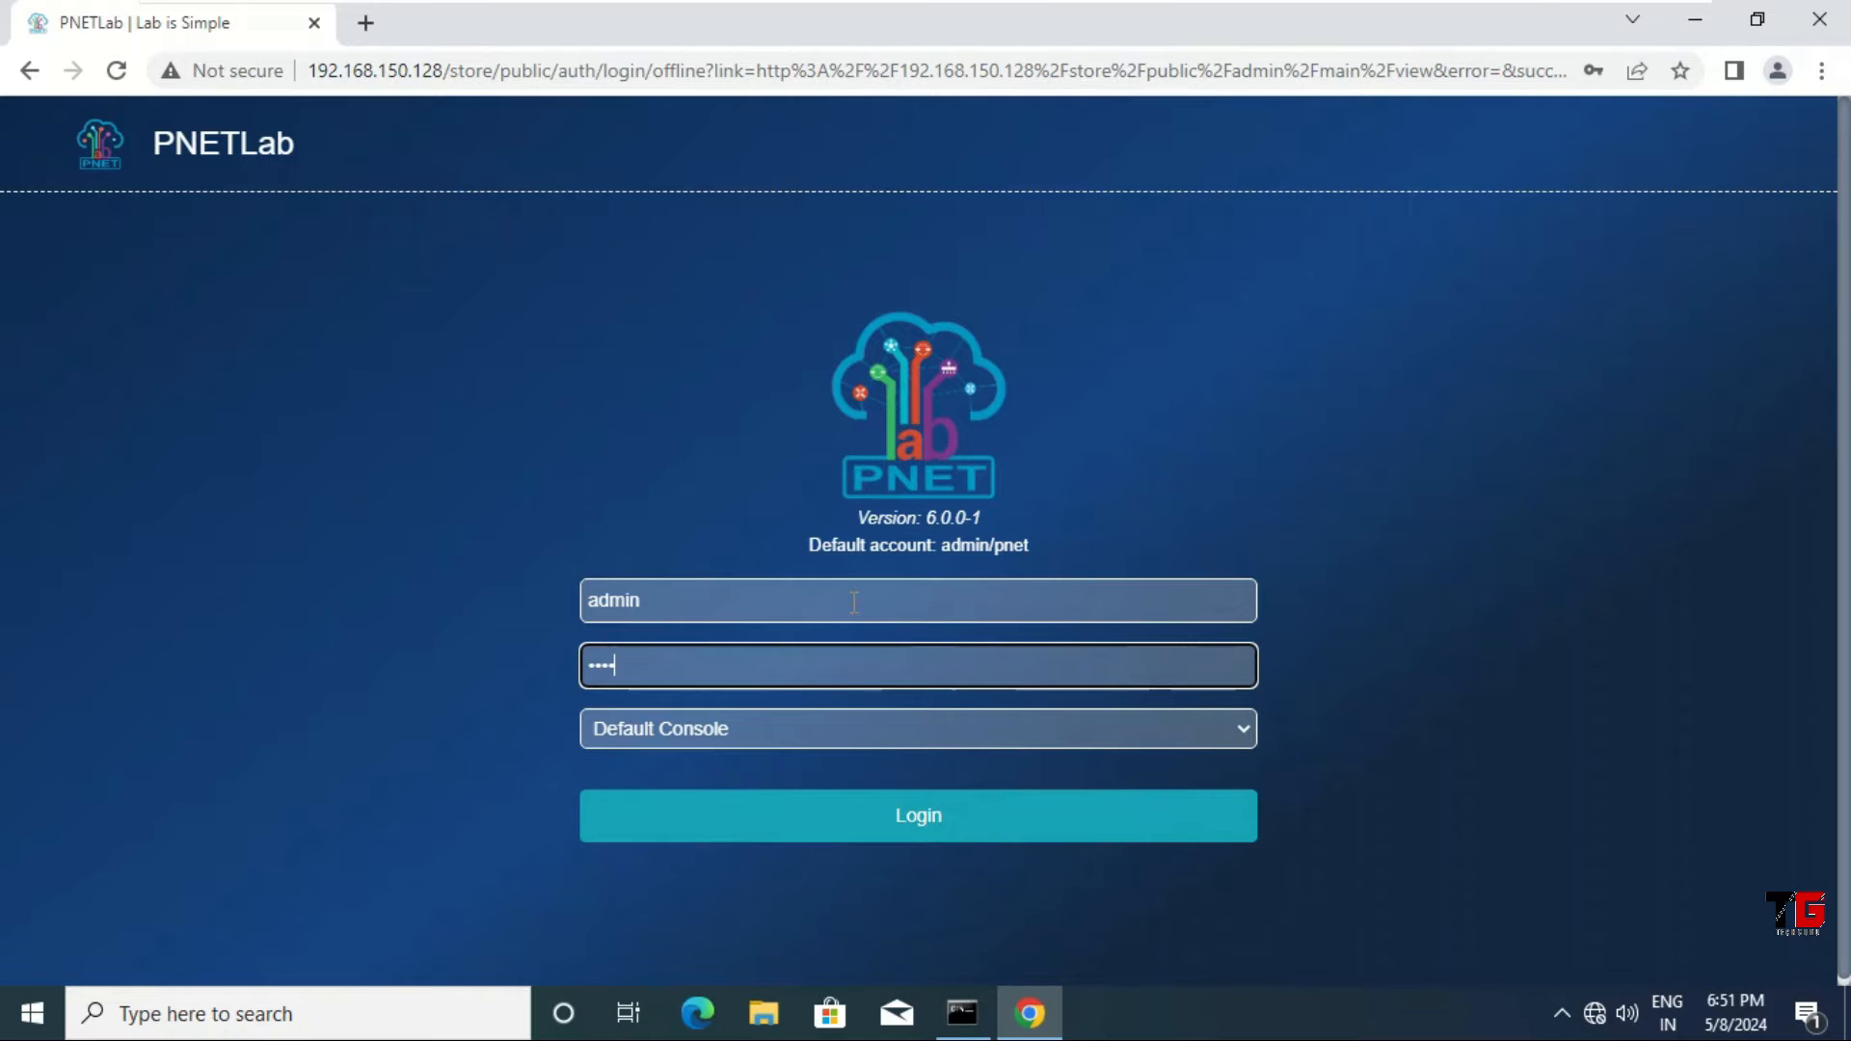
click(886, 837)
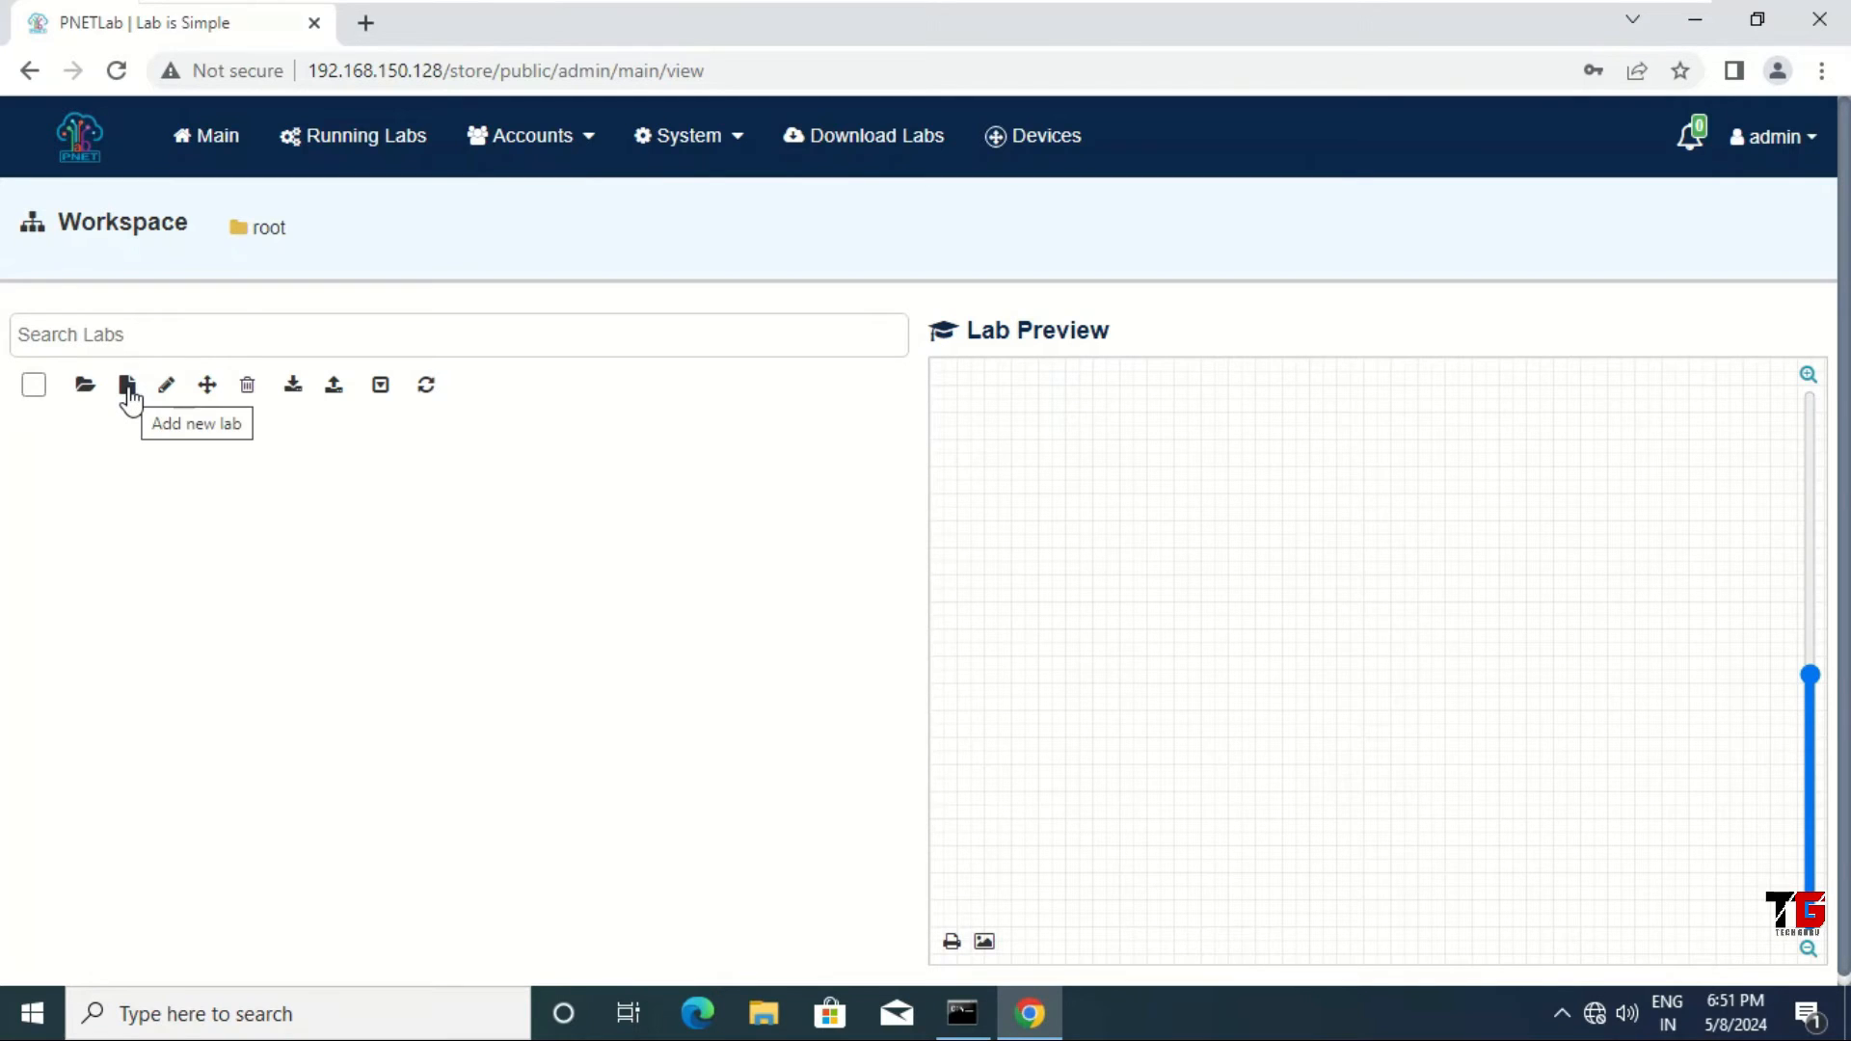
Step: Create a new lab named 'Distributed Method'
click(129, 391)
click(444, 285)
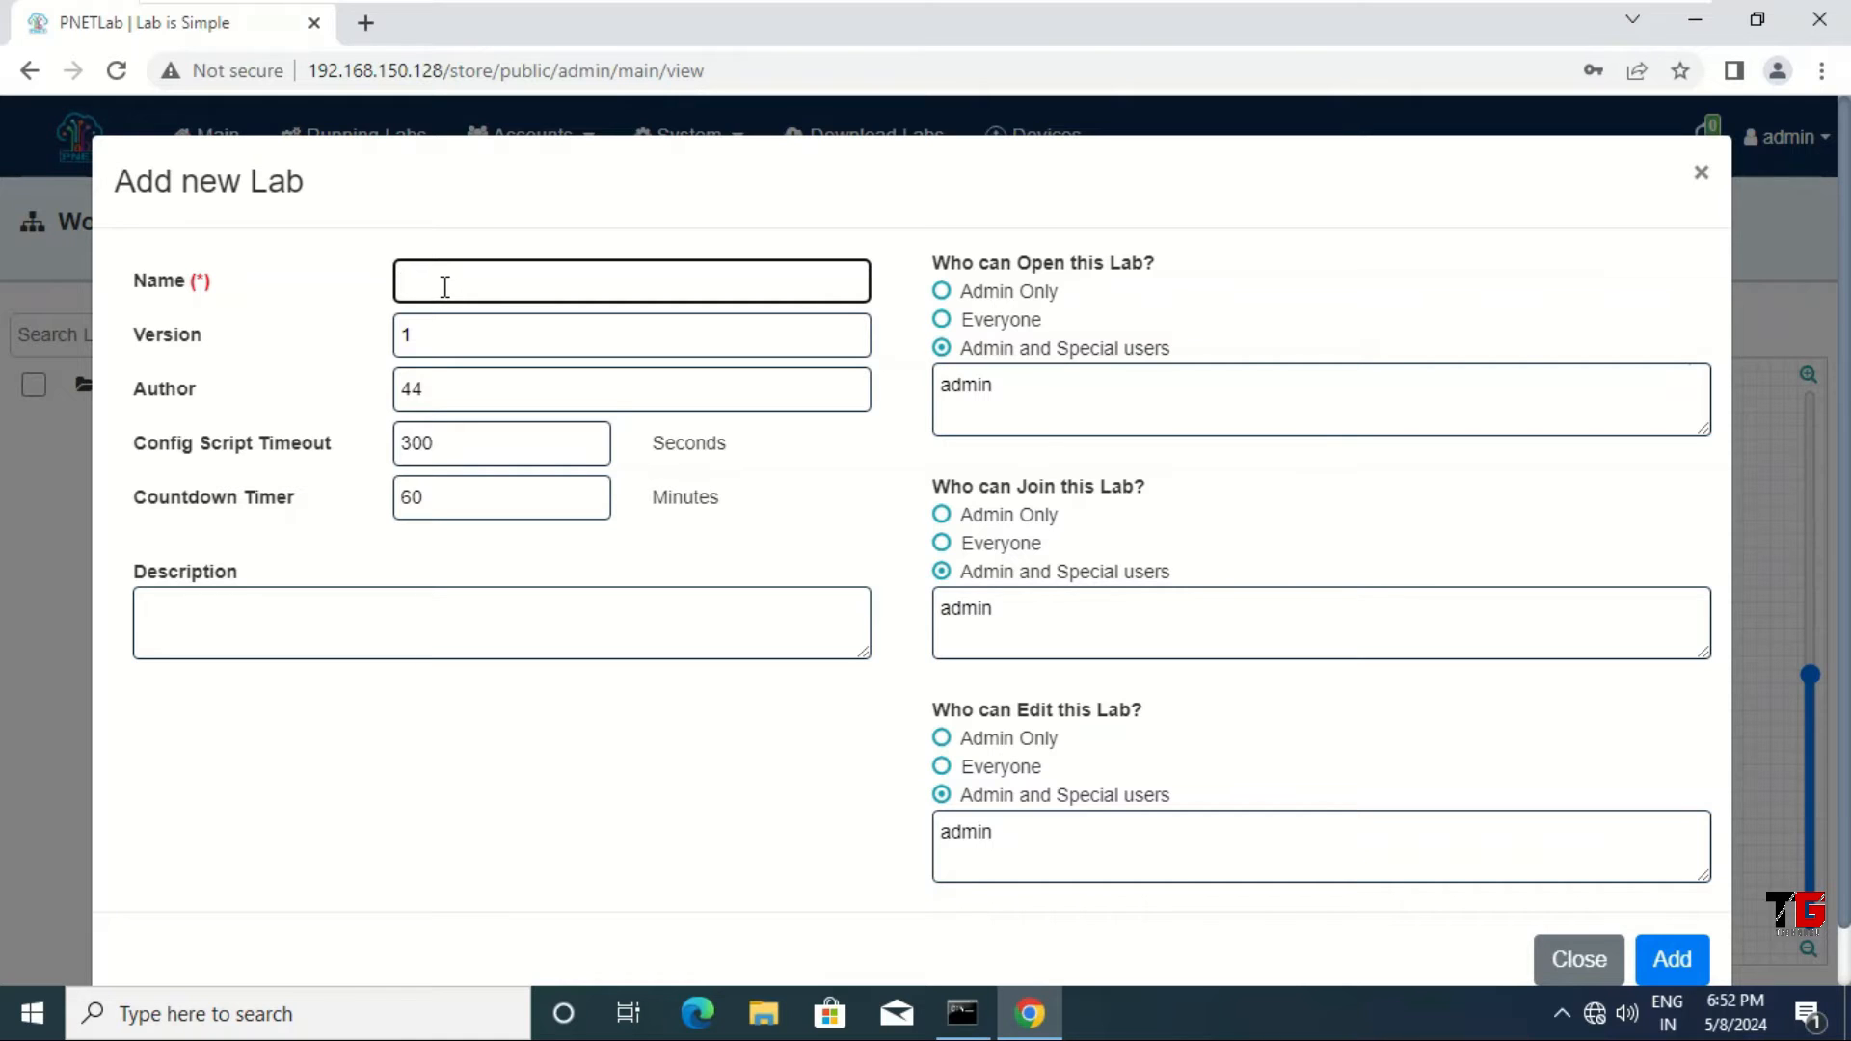
text(Distributed Method)
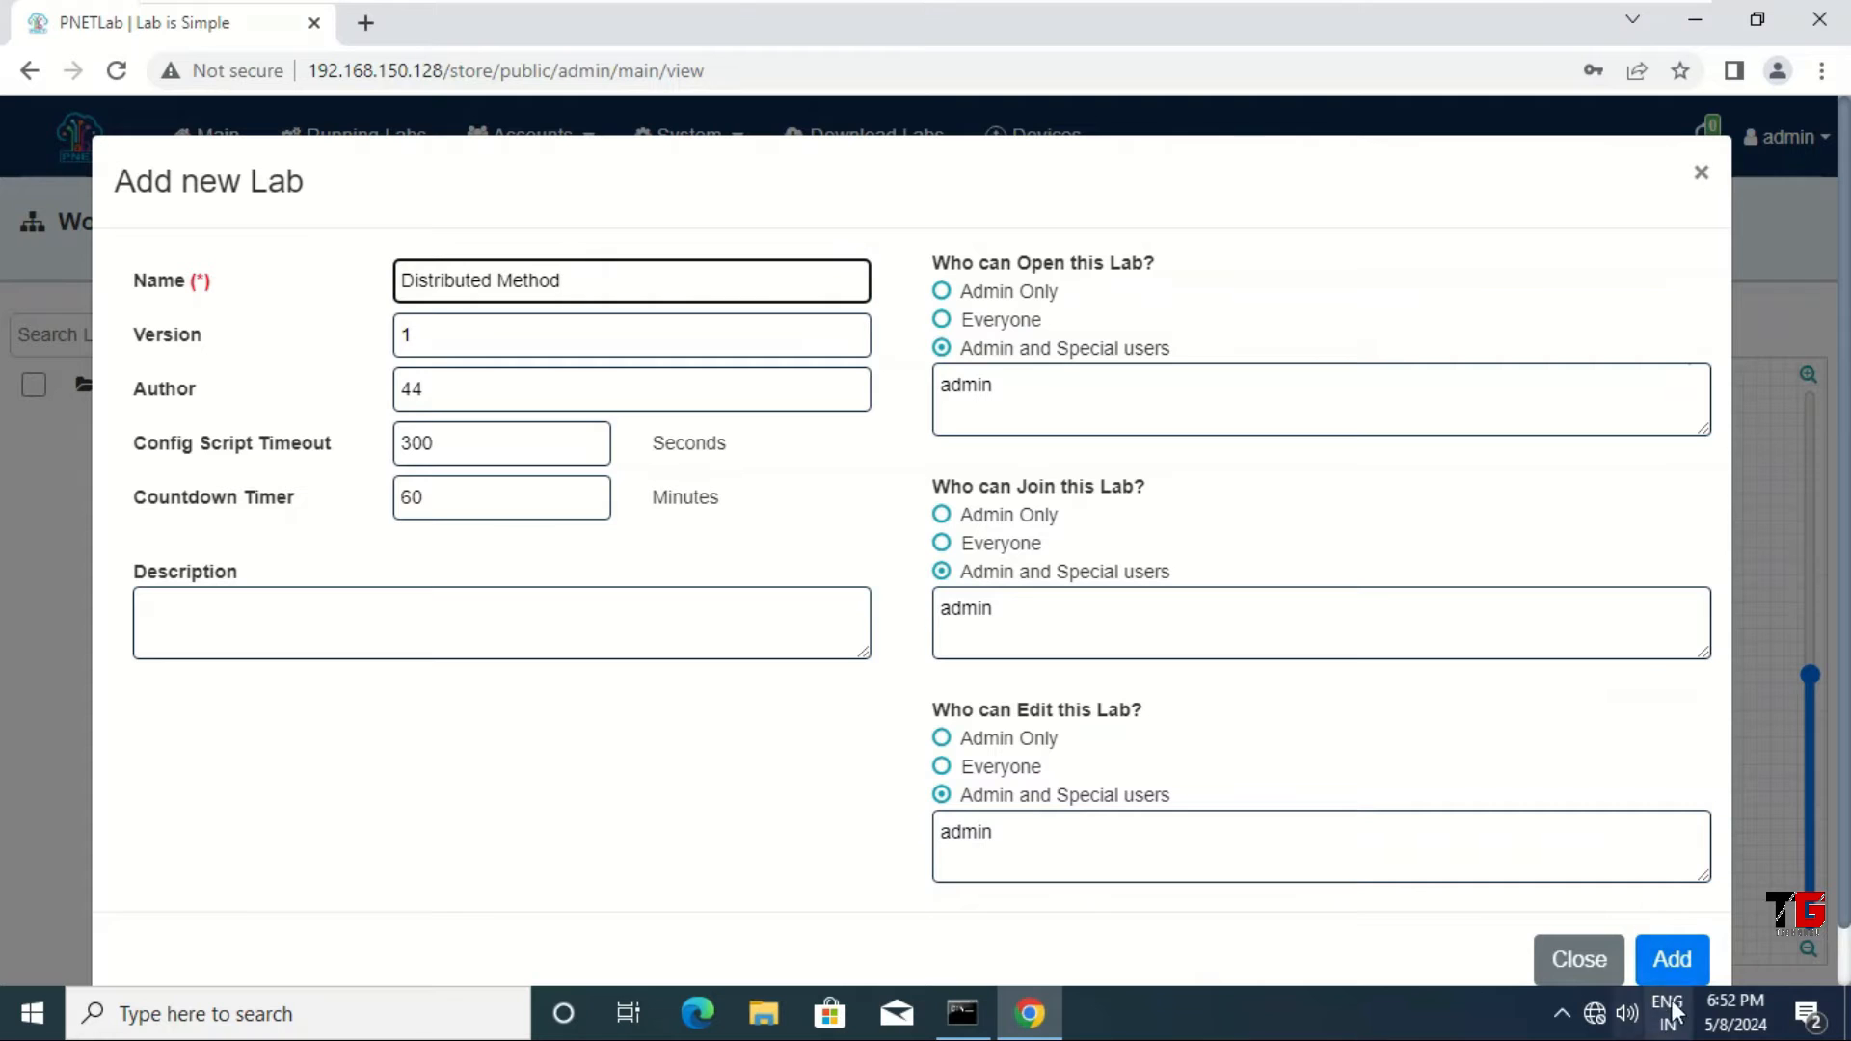
click(1673, 960)
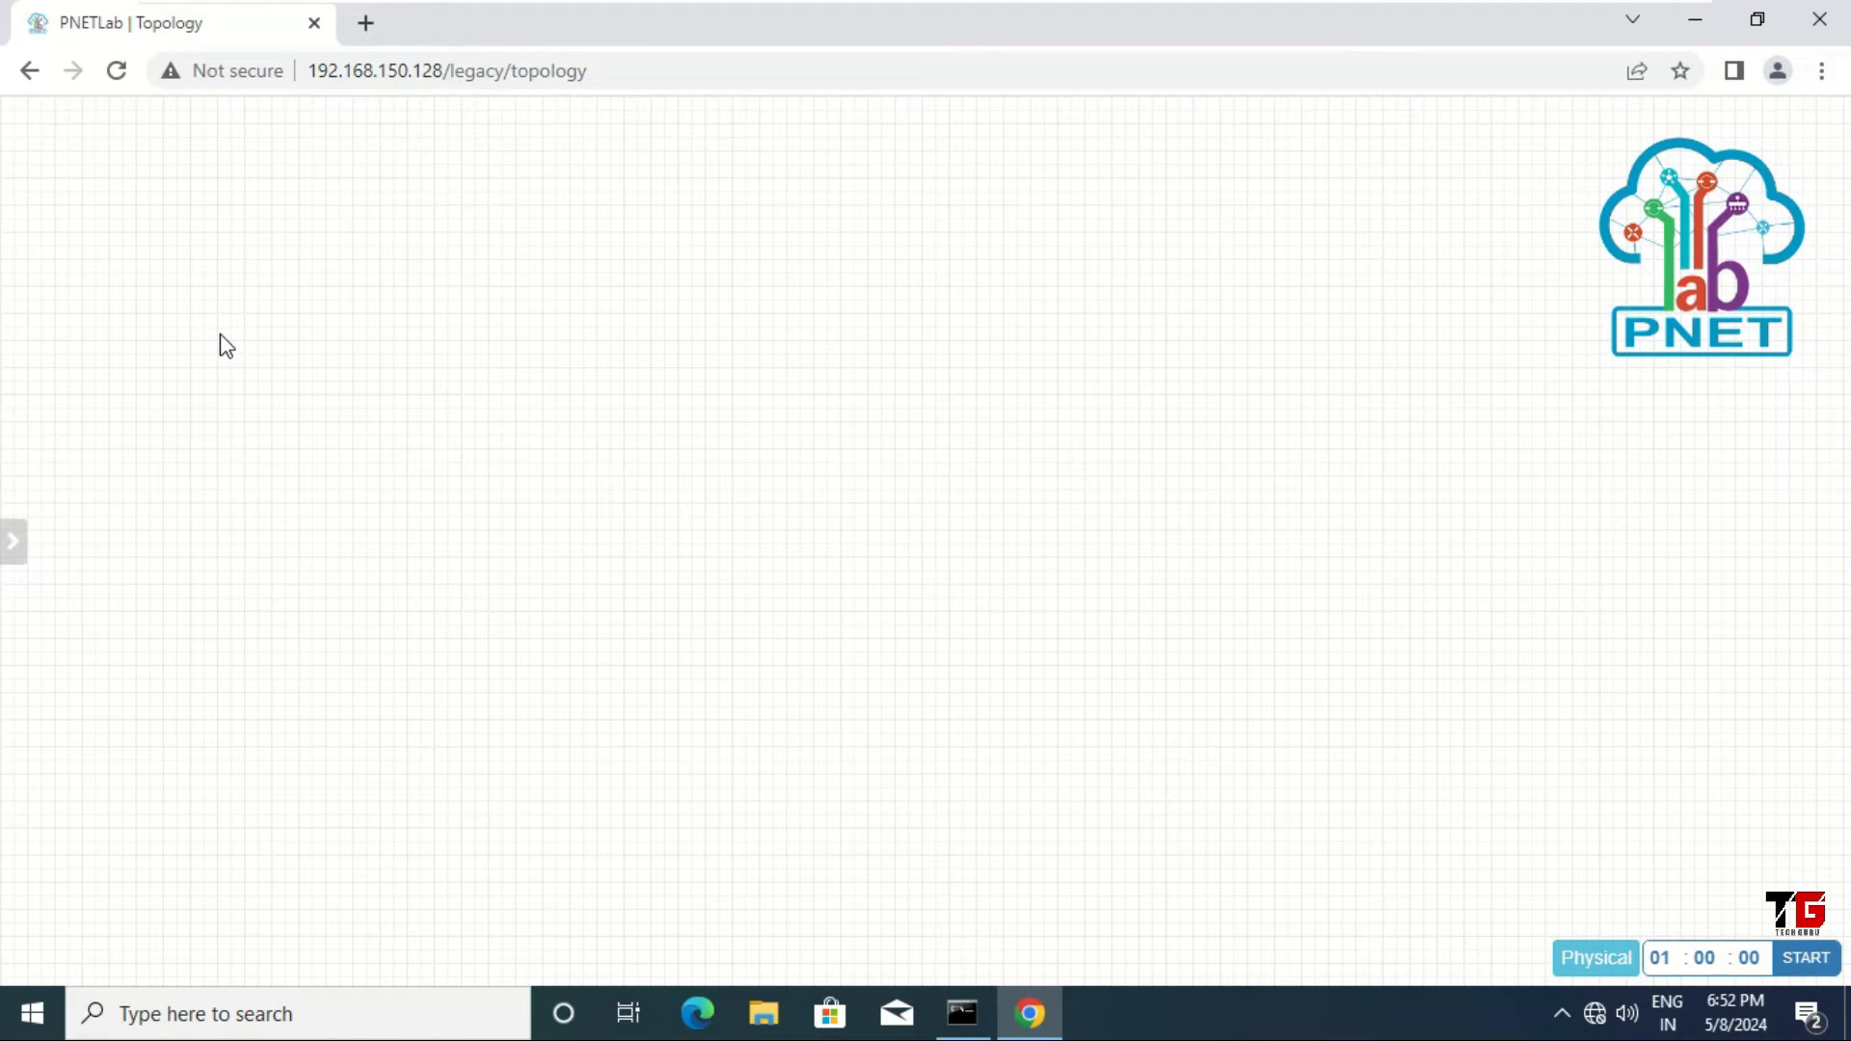
Step: Add a 'Distributed Method' text label to the canvas with 36px font size
right_click(224, 280)
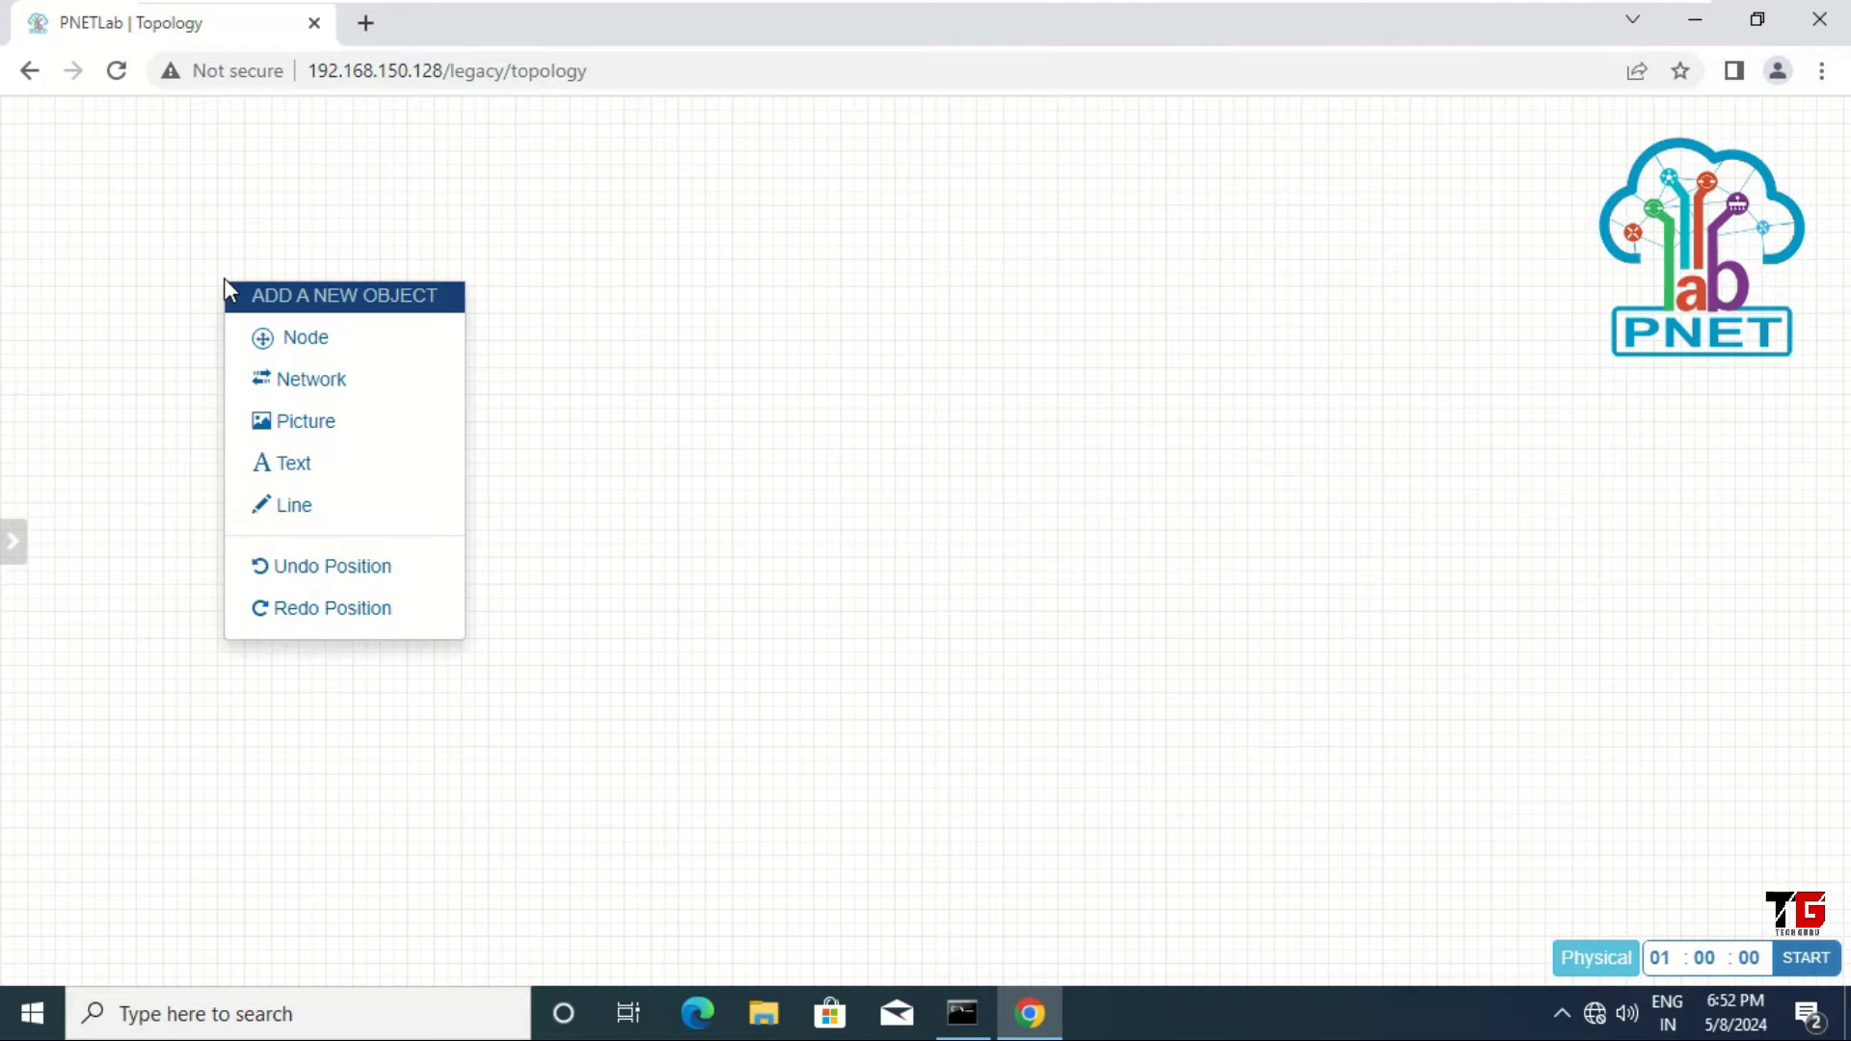
click(332, 472)
click(403, 511)
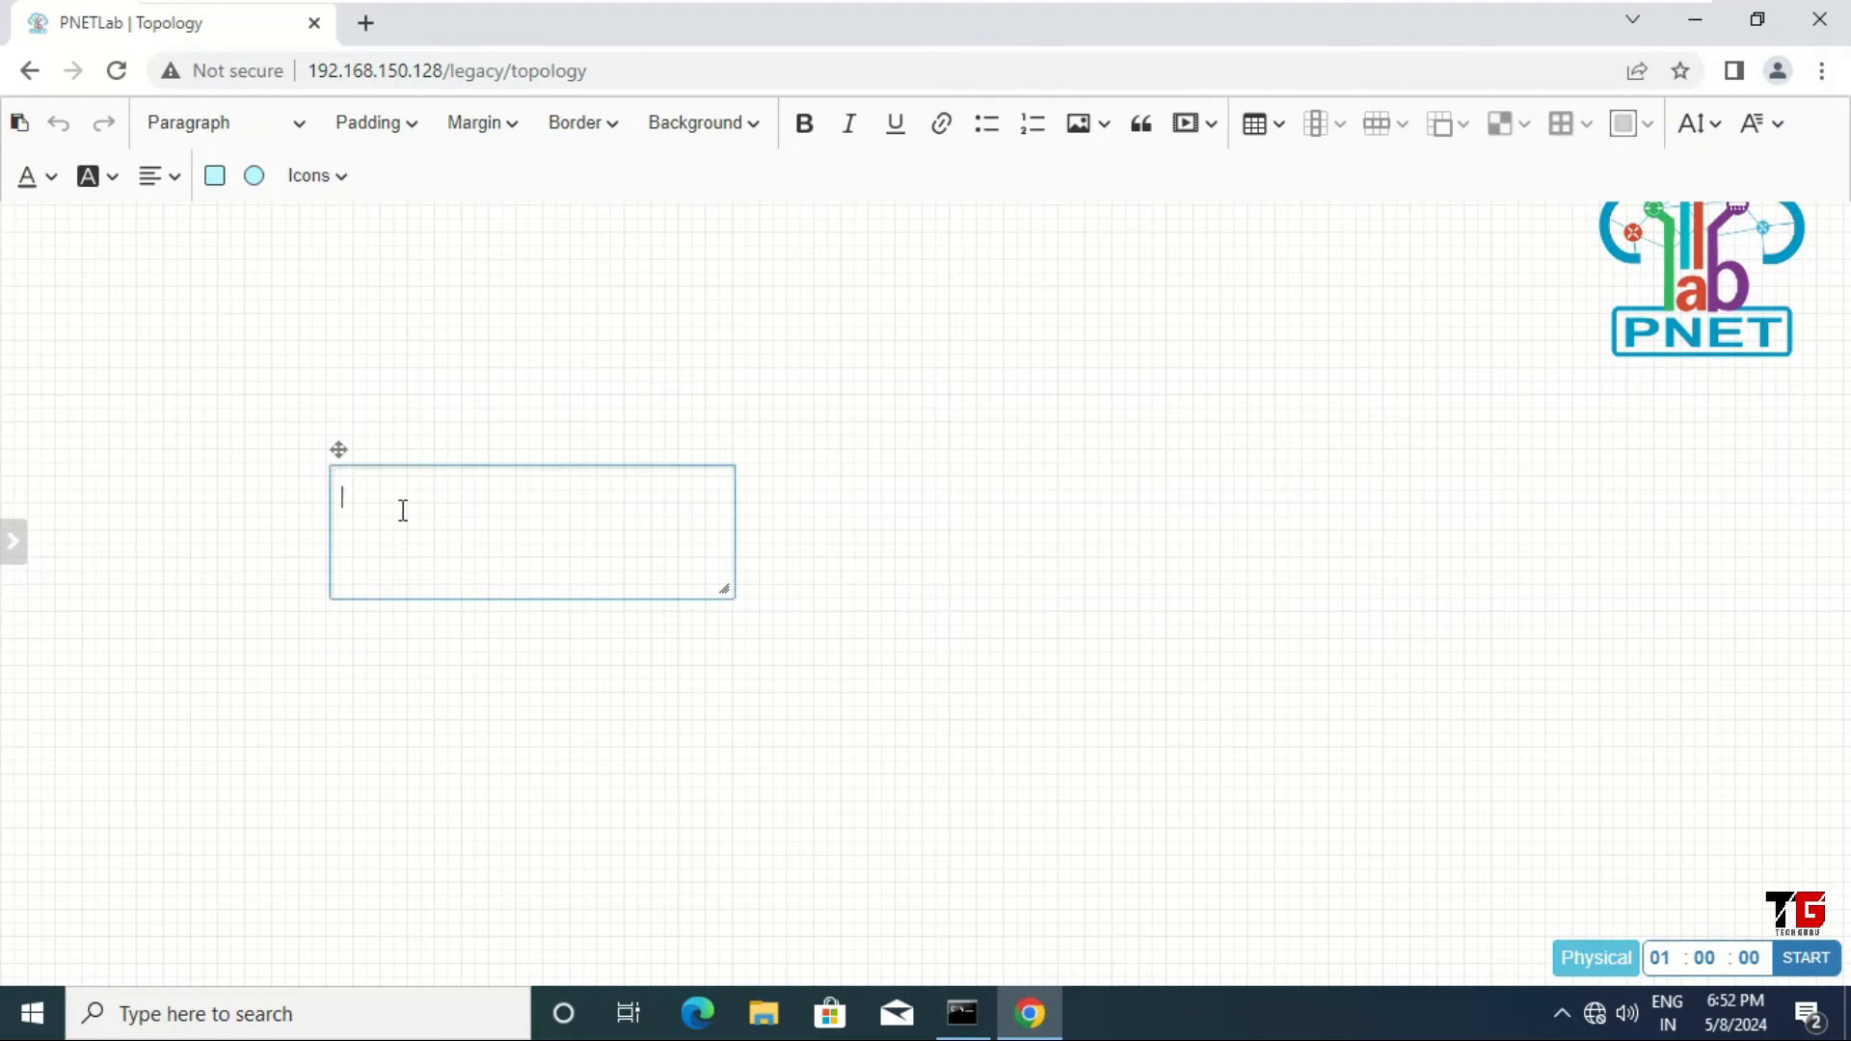
text(Distributed Method)
drag(511, 495, 251, 519)
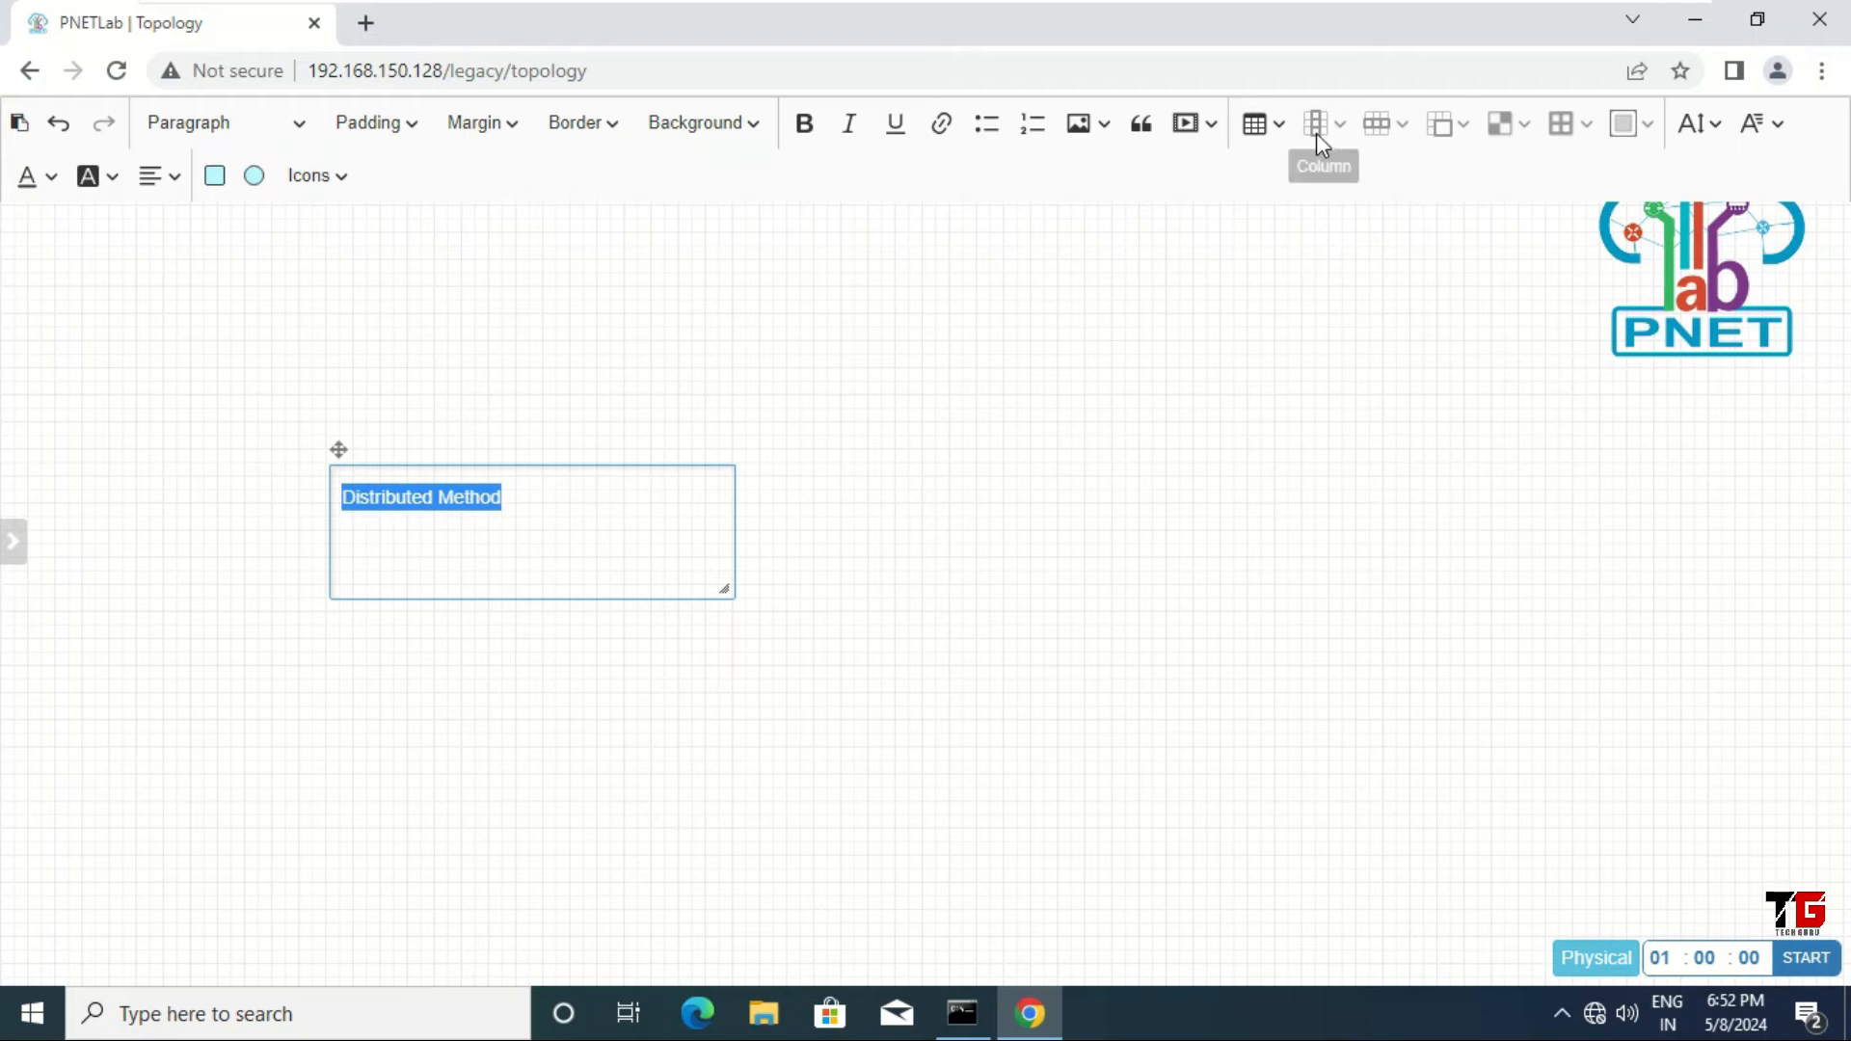
click(1714, 131)
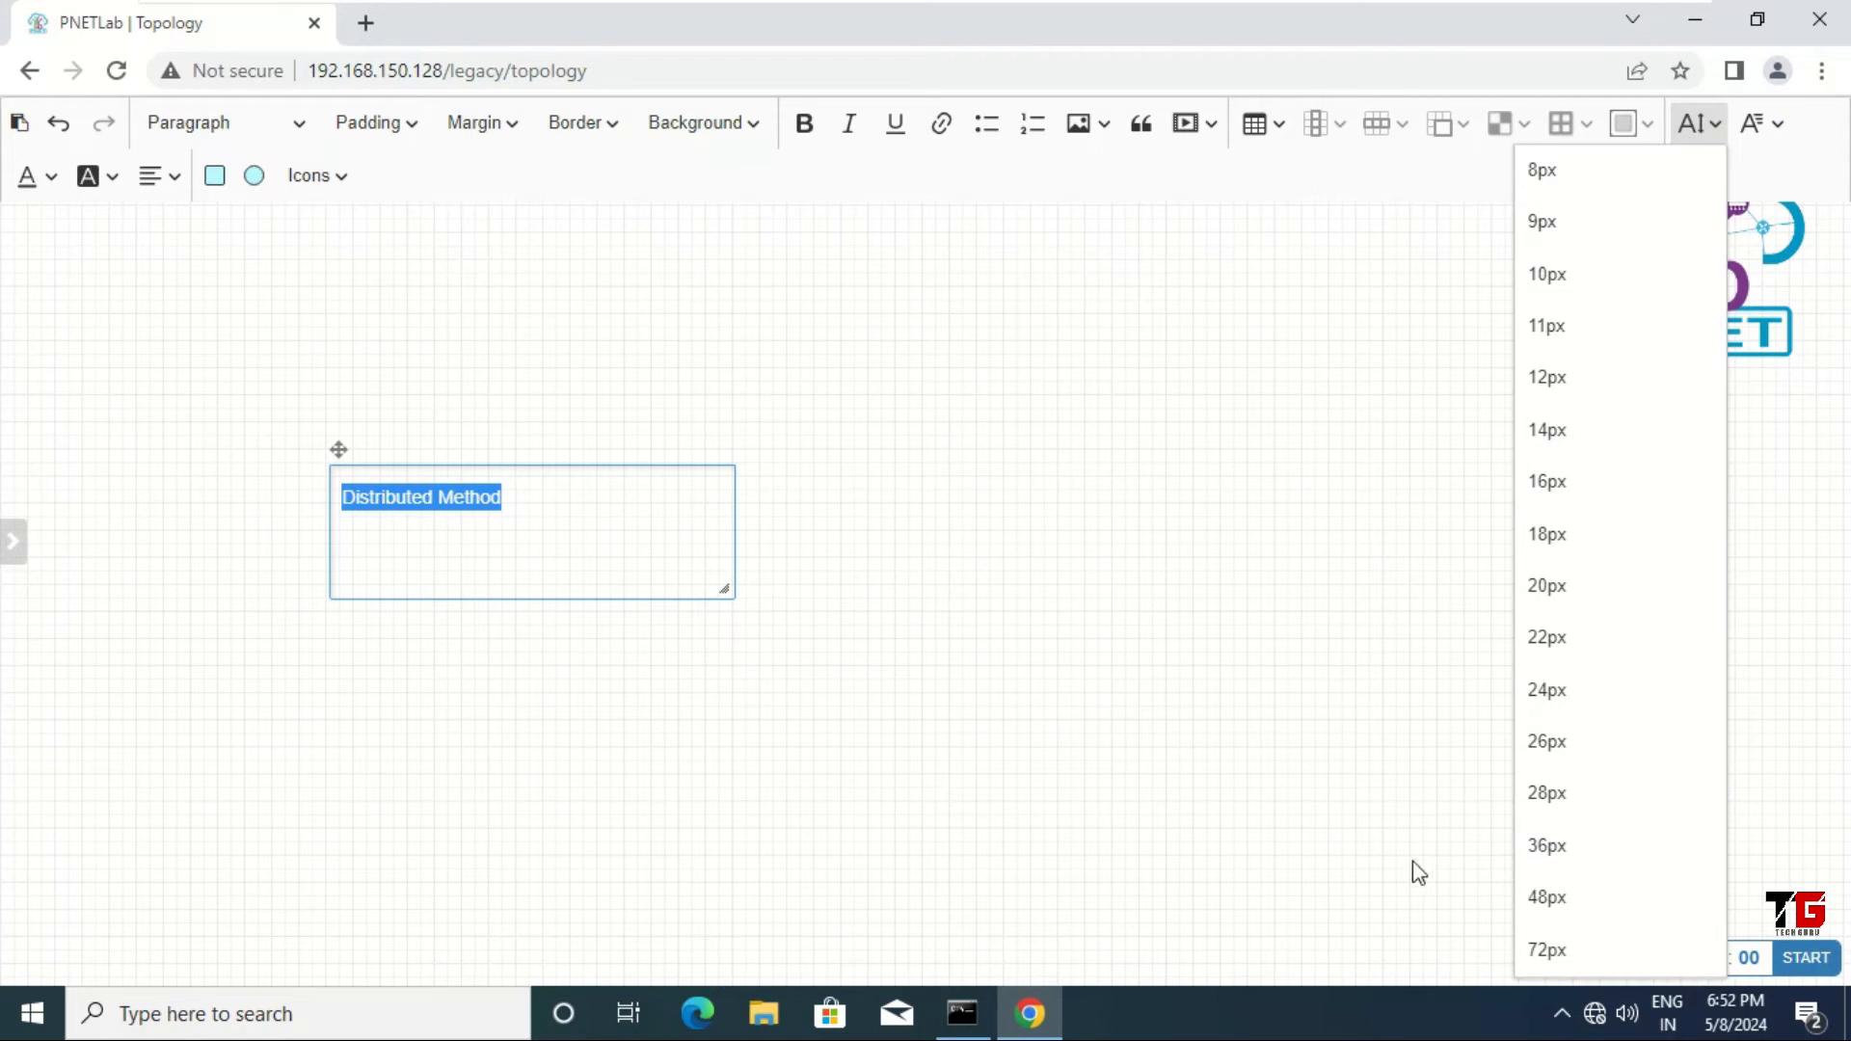
click(1596, 846)
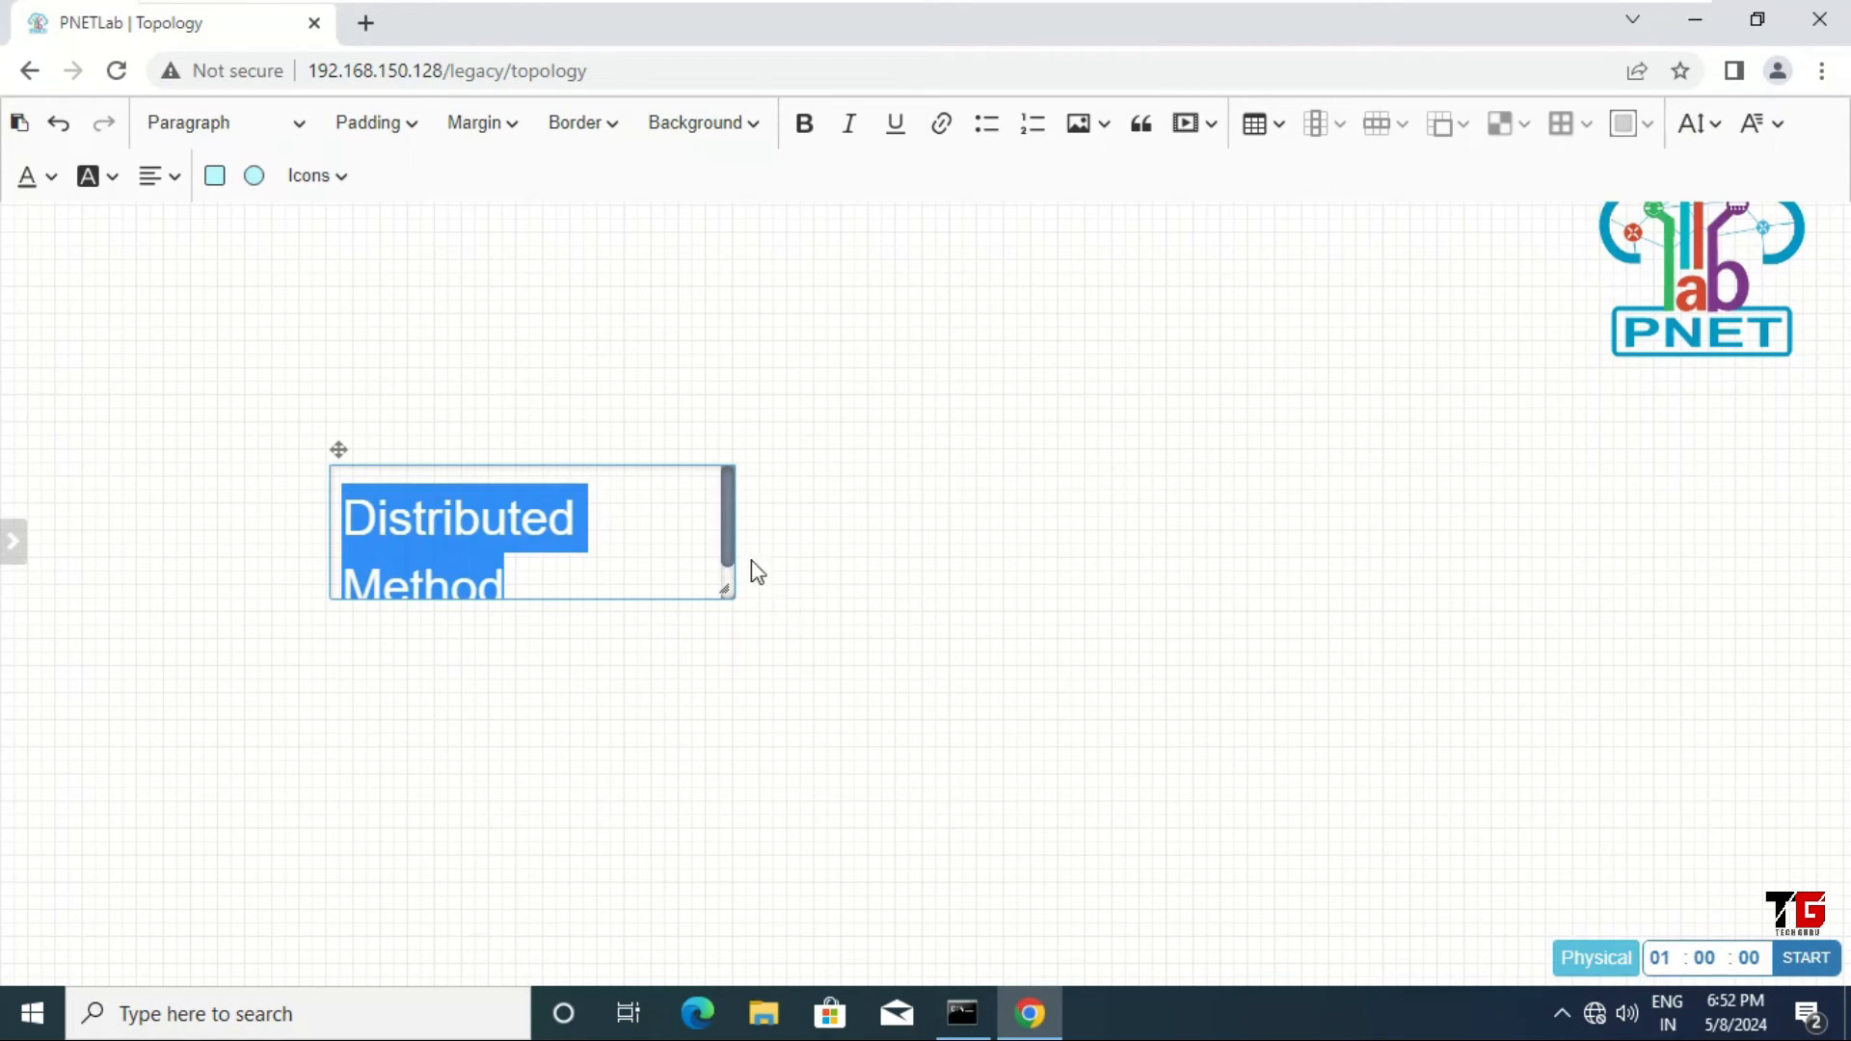
Step: Resize the title's text box to fit one line and move it to the canvas top-left
drag(736, 548, 781, 540)
drag(608, 603, 608, 550)
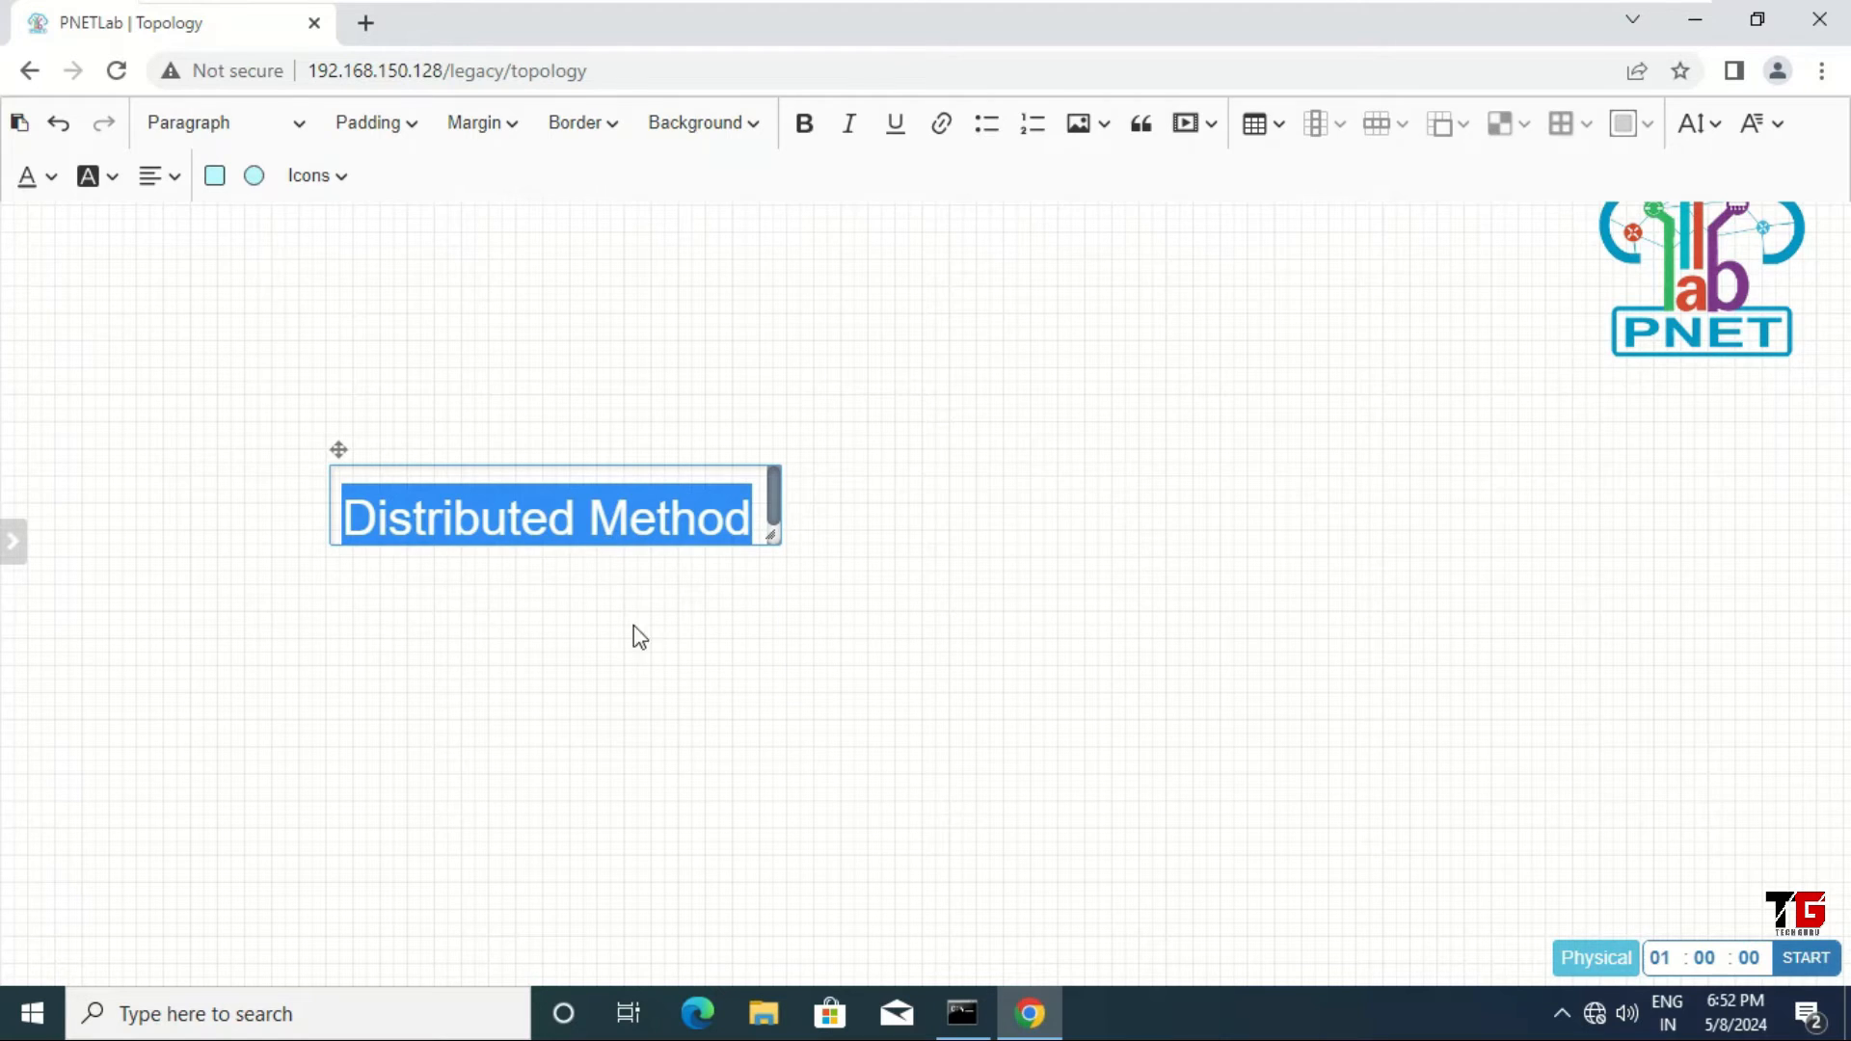
click(639, 654)
drag(508, 492, 457, 150)
right_click(402, 311)
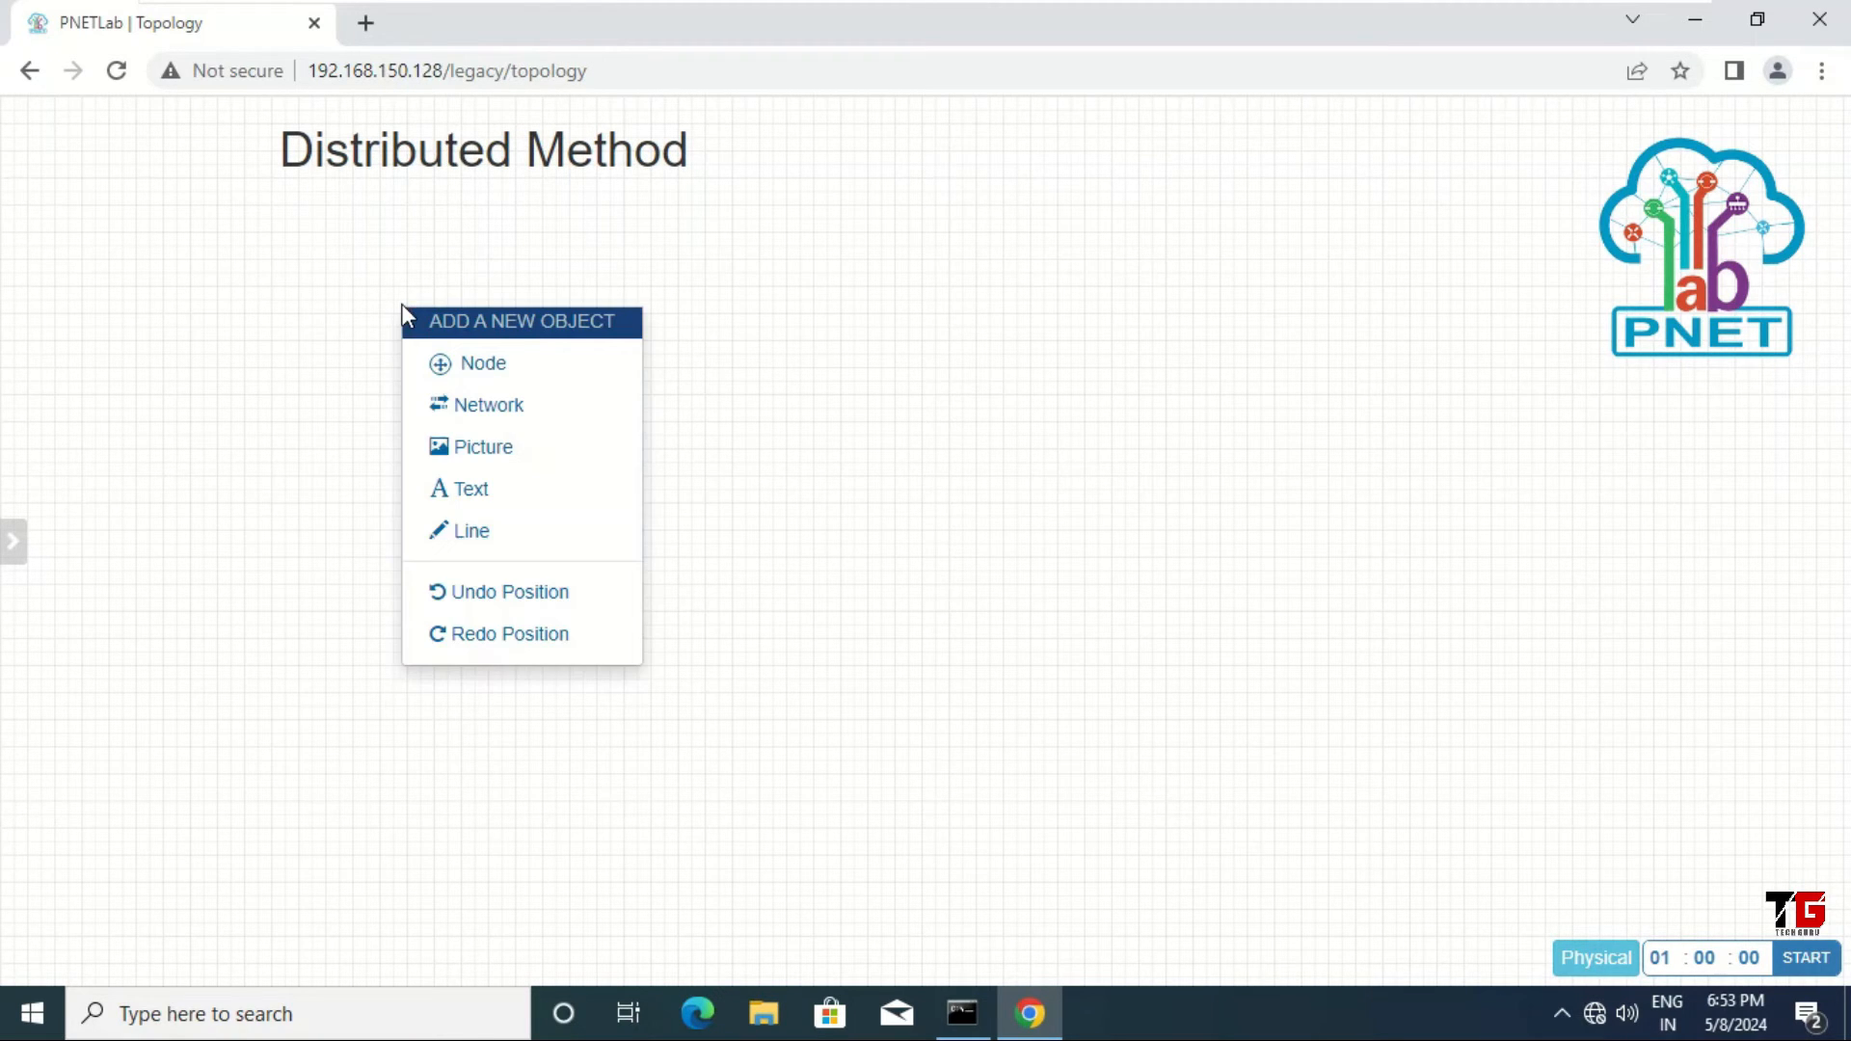
Step: Add a CheckPoint Security Gateway VE node named SMS with 4028 MB RAM at the canvas's left
click(471, 376)
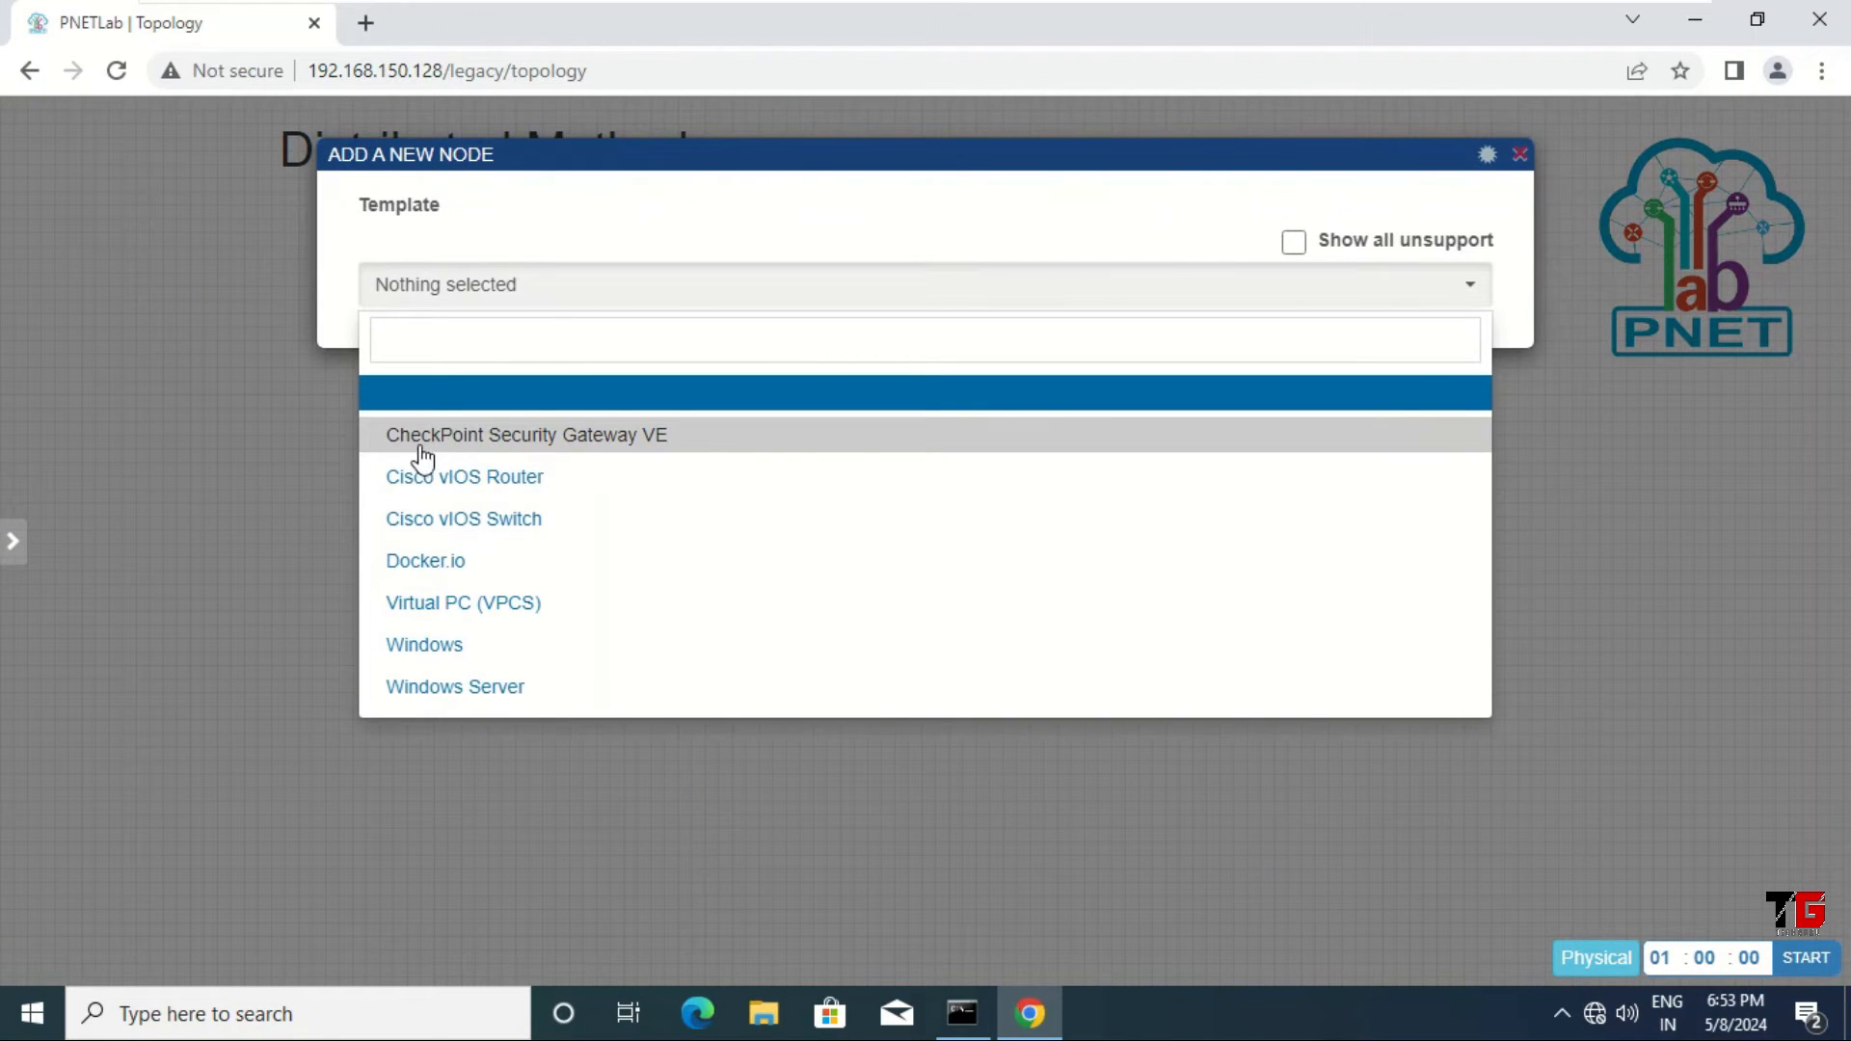
click(636, 445)
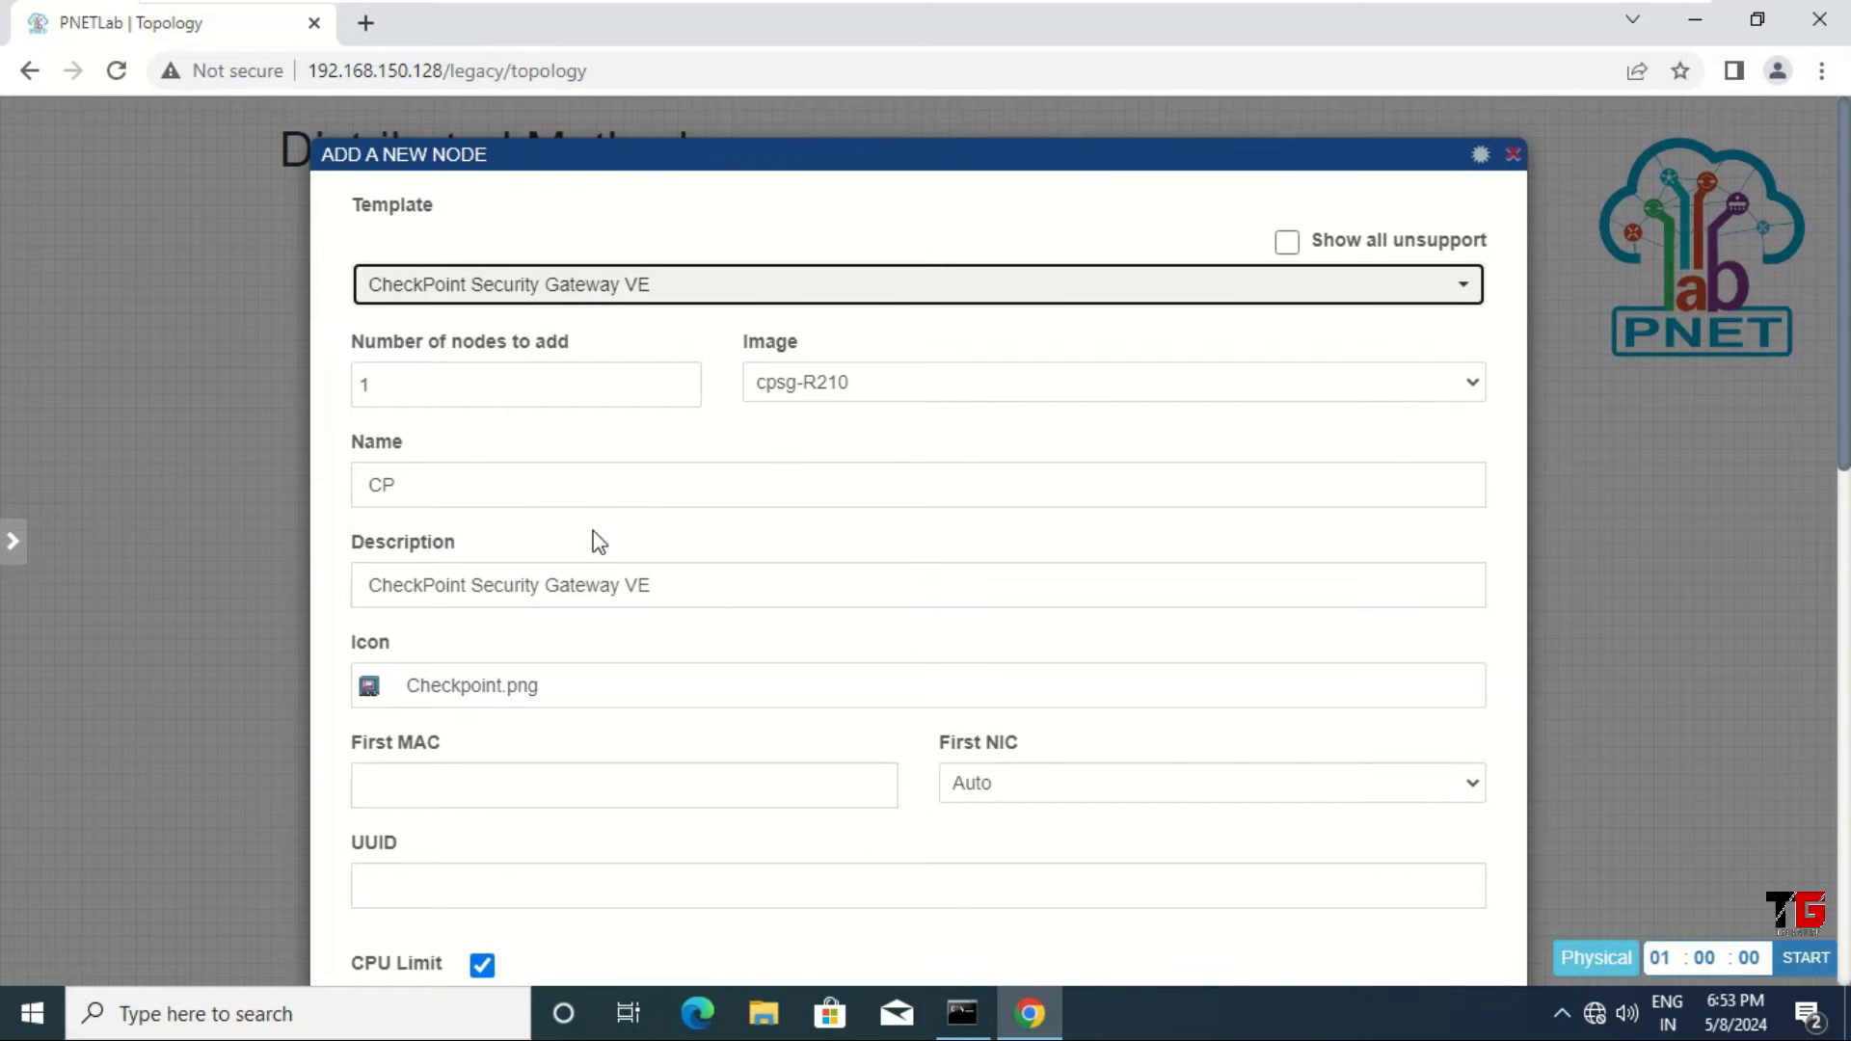
drag(434, 483, 317, 494)
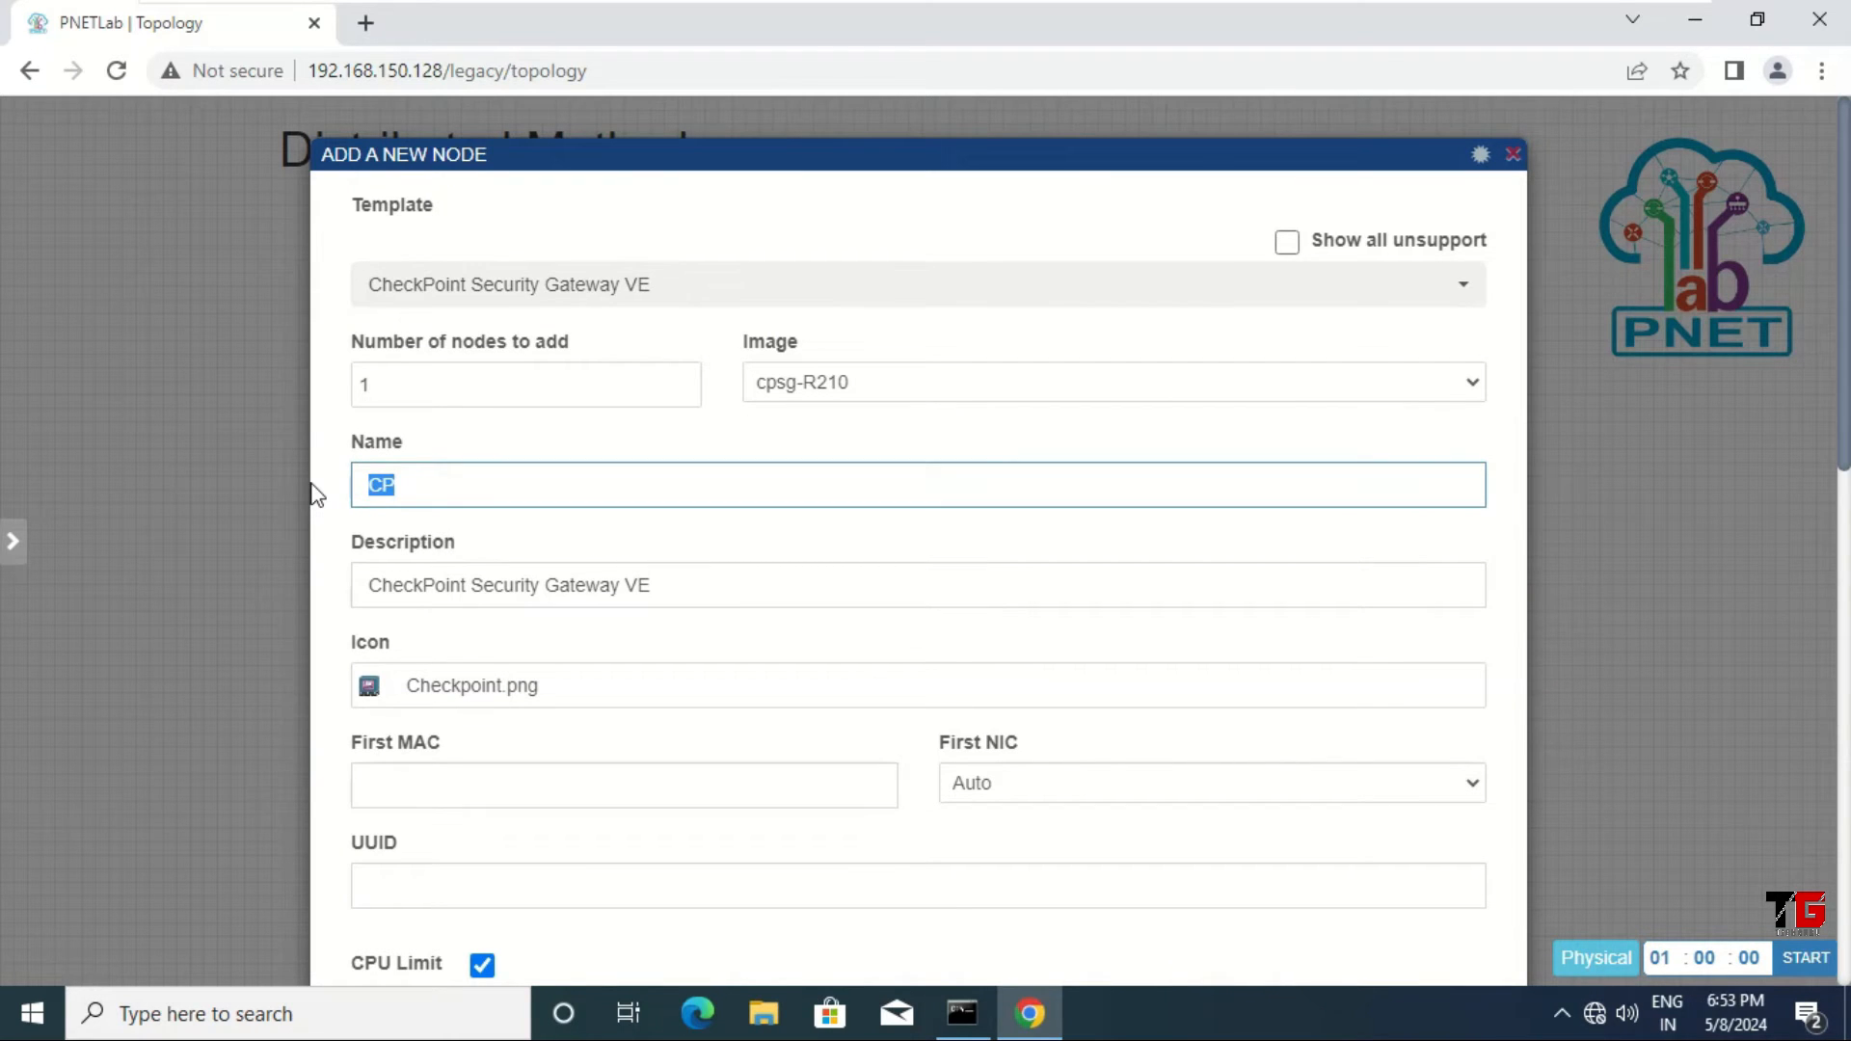
text(SMS)
scroll(771, 532, down, 4)
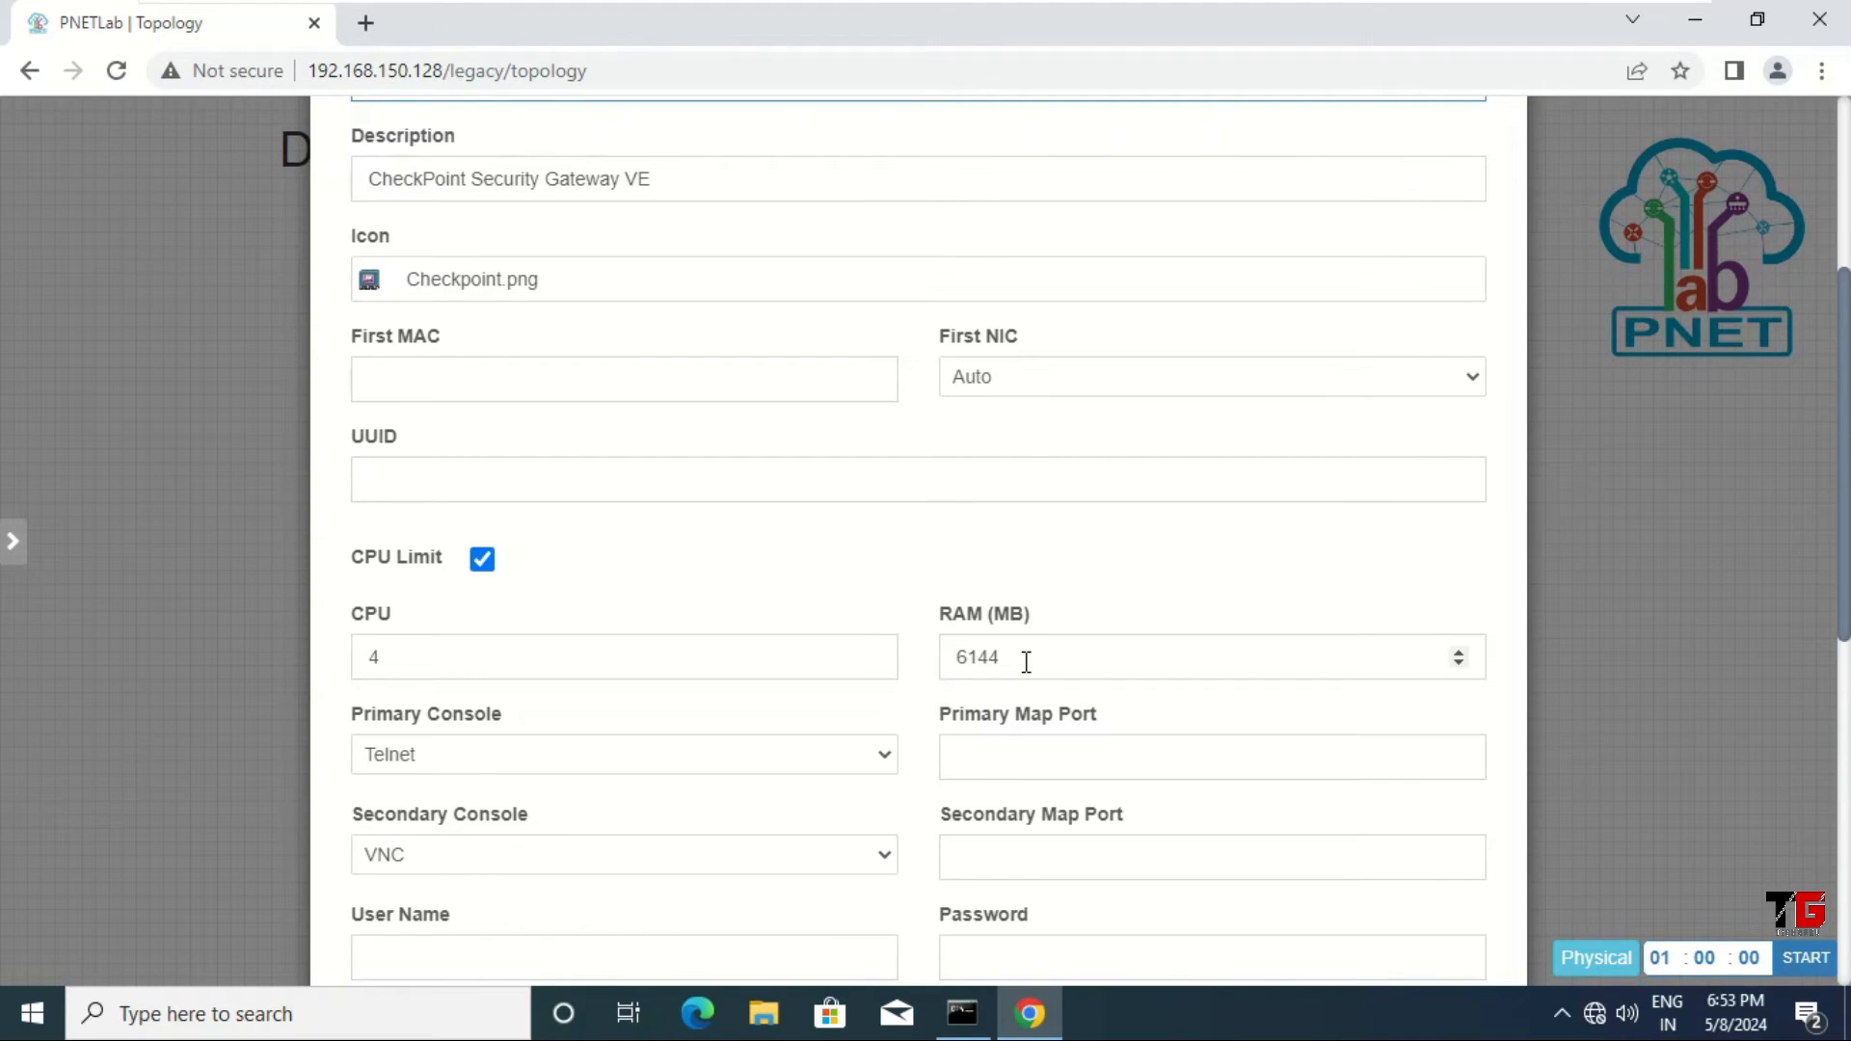
drag(1026, 661, 927, 672)
text(4028)
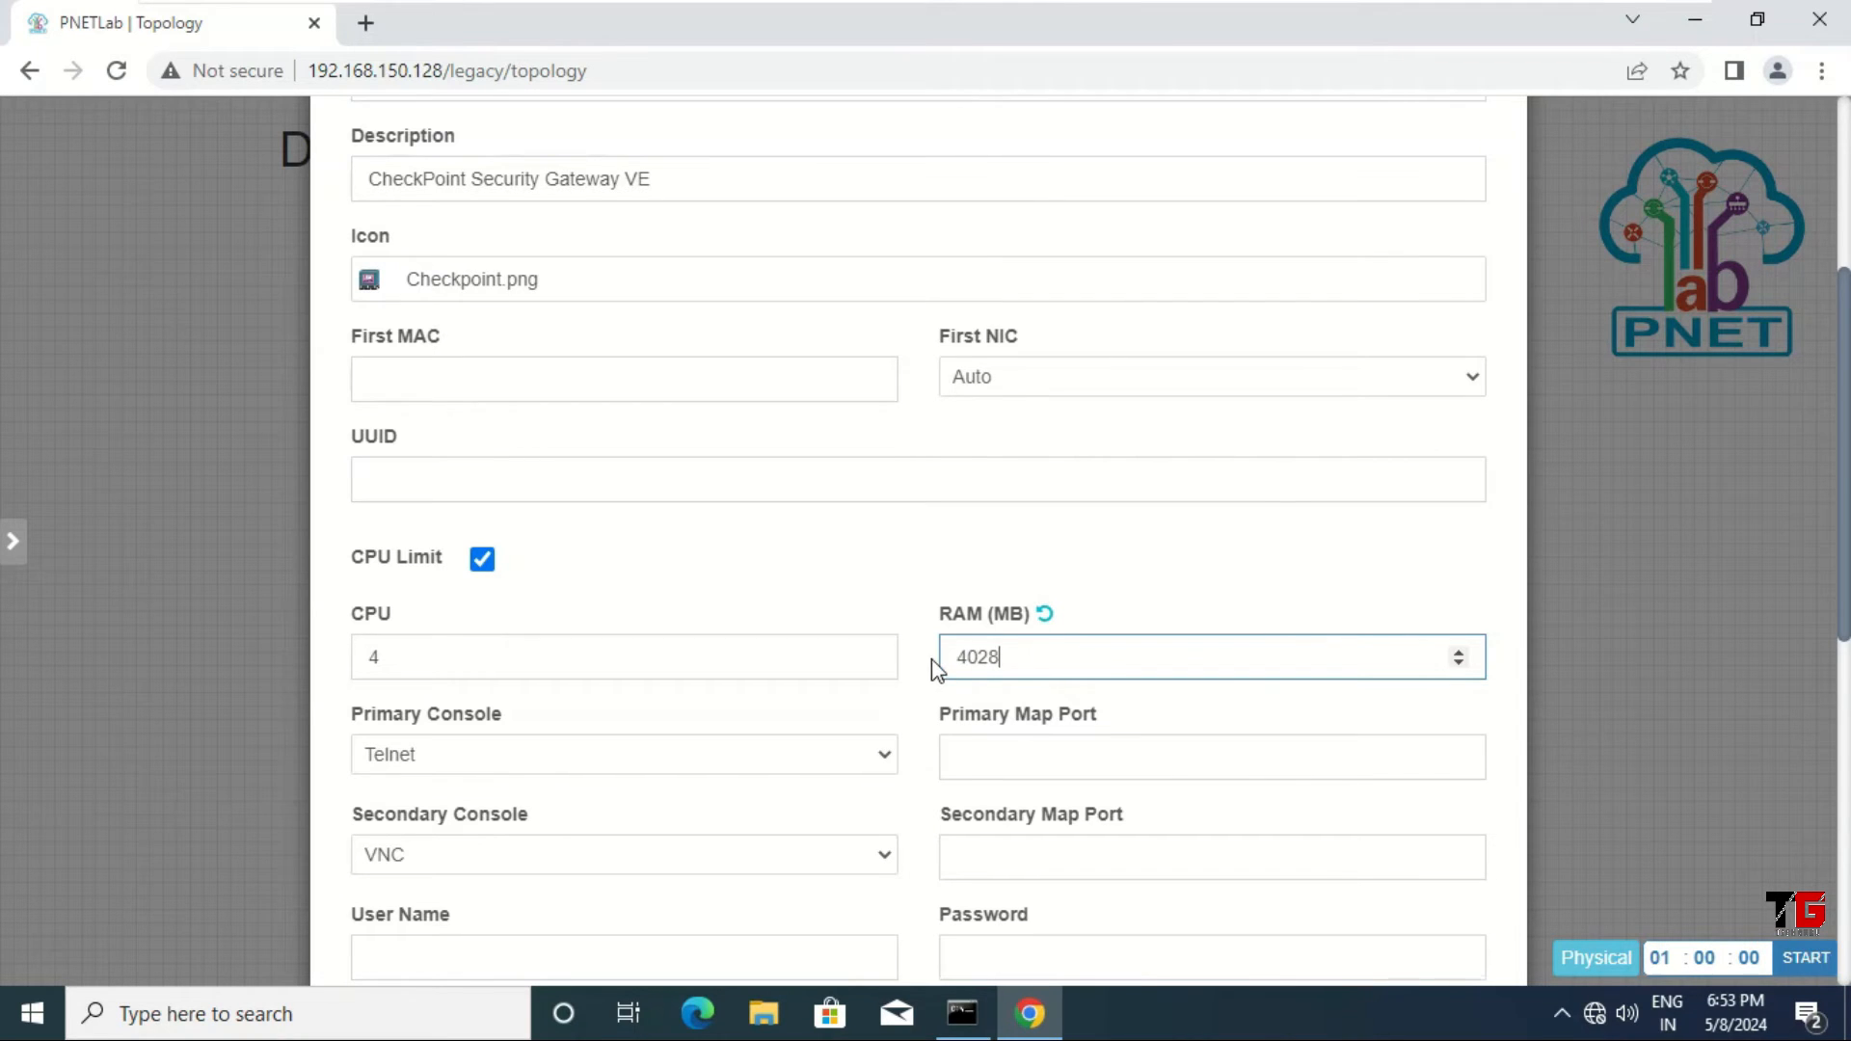
scroll(932, 668, down, 8)
click(859, 909)
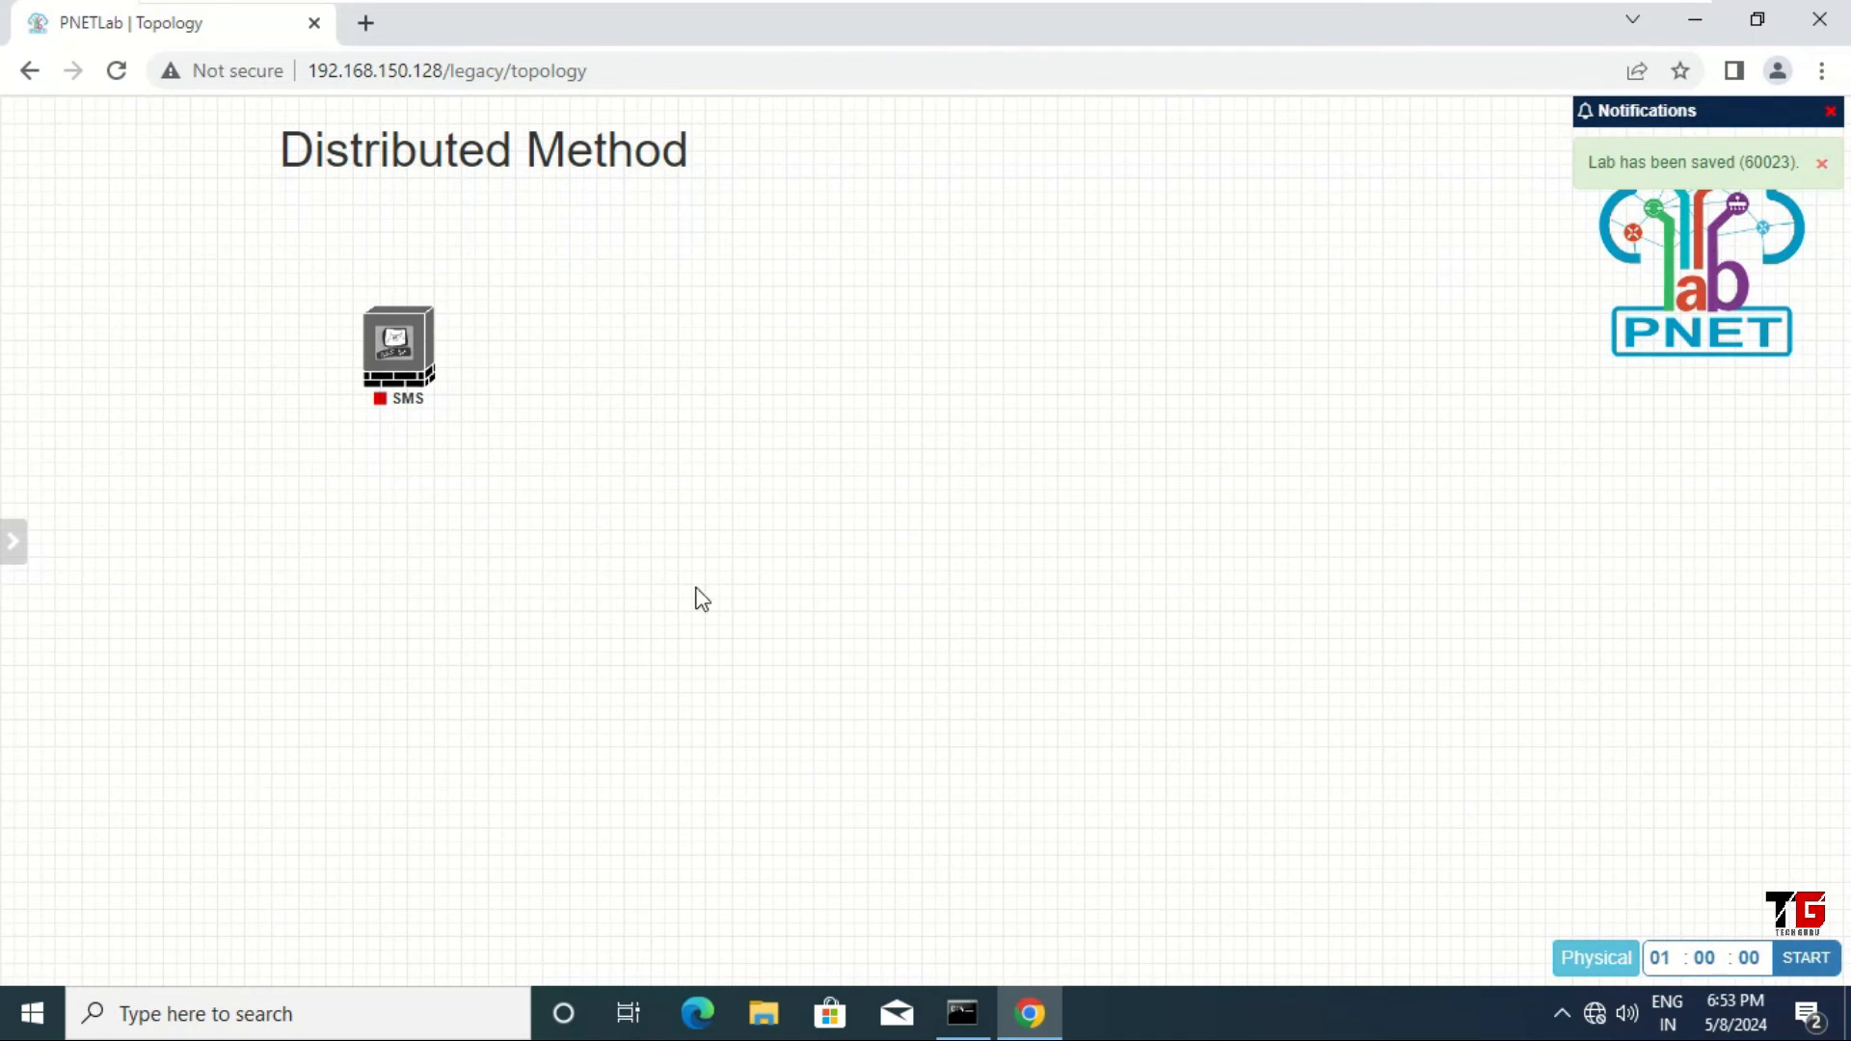
drag(382, 364, 118, 393)
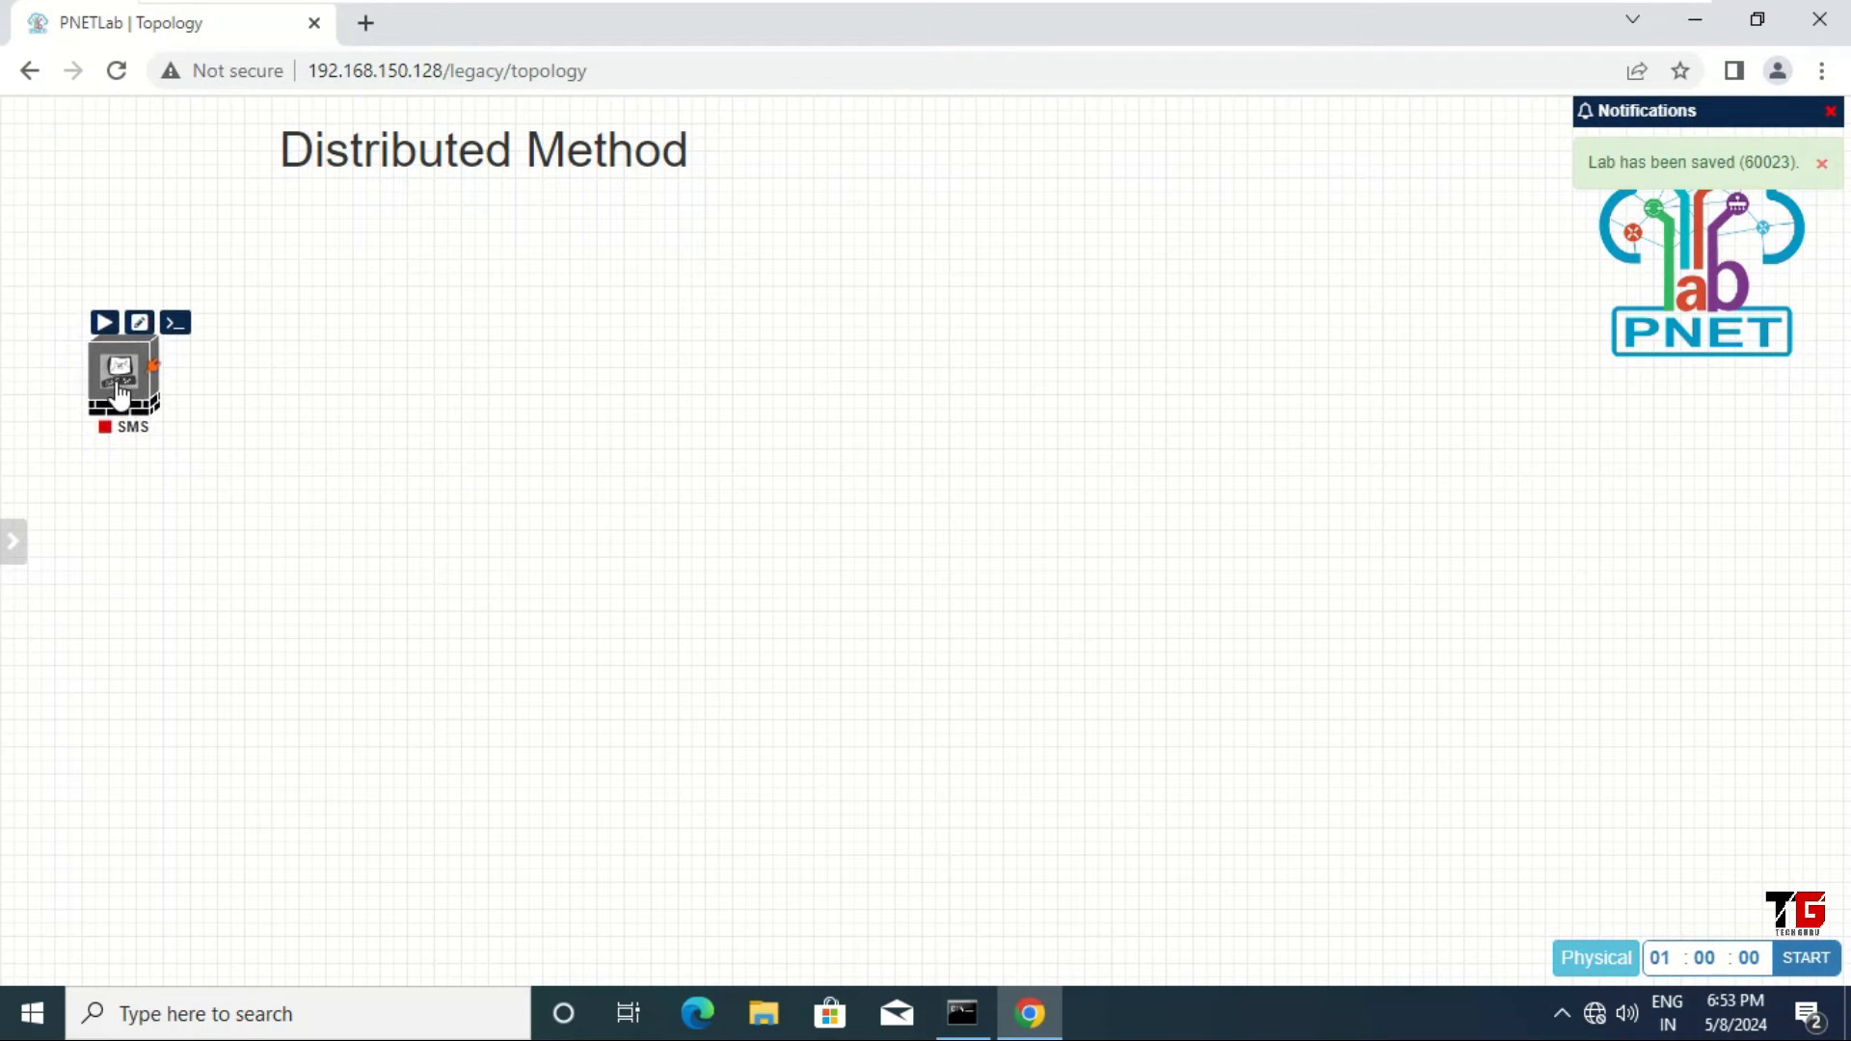
Step: Add a Management(Cloud0) network named Net below the title and connect it to SMS's eth0
right_click(372, 398)
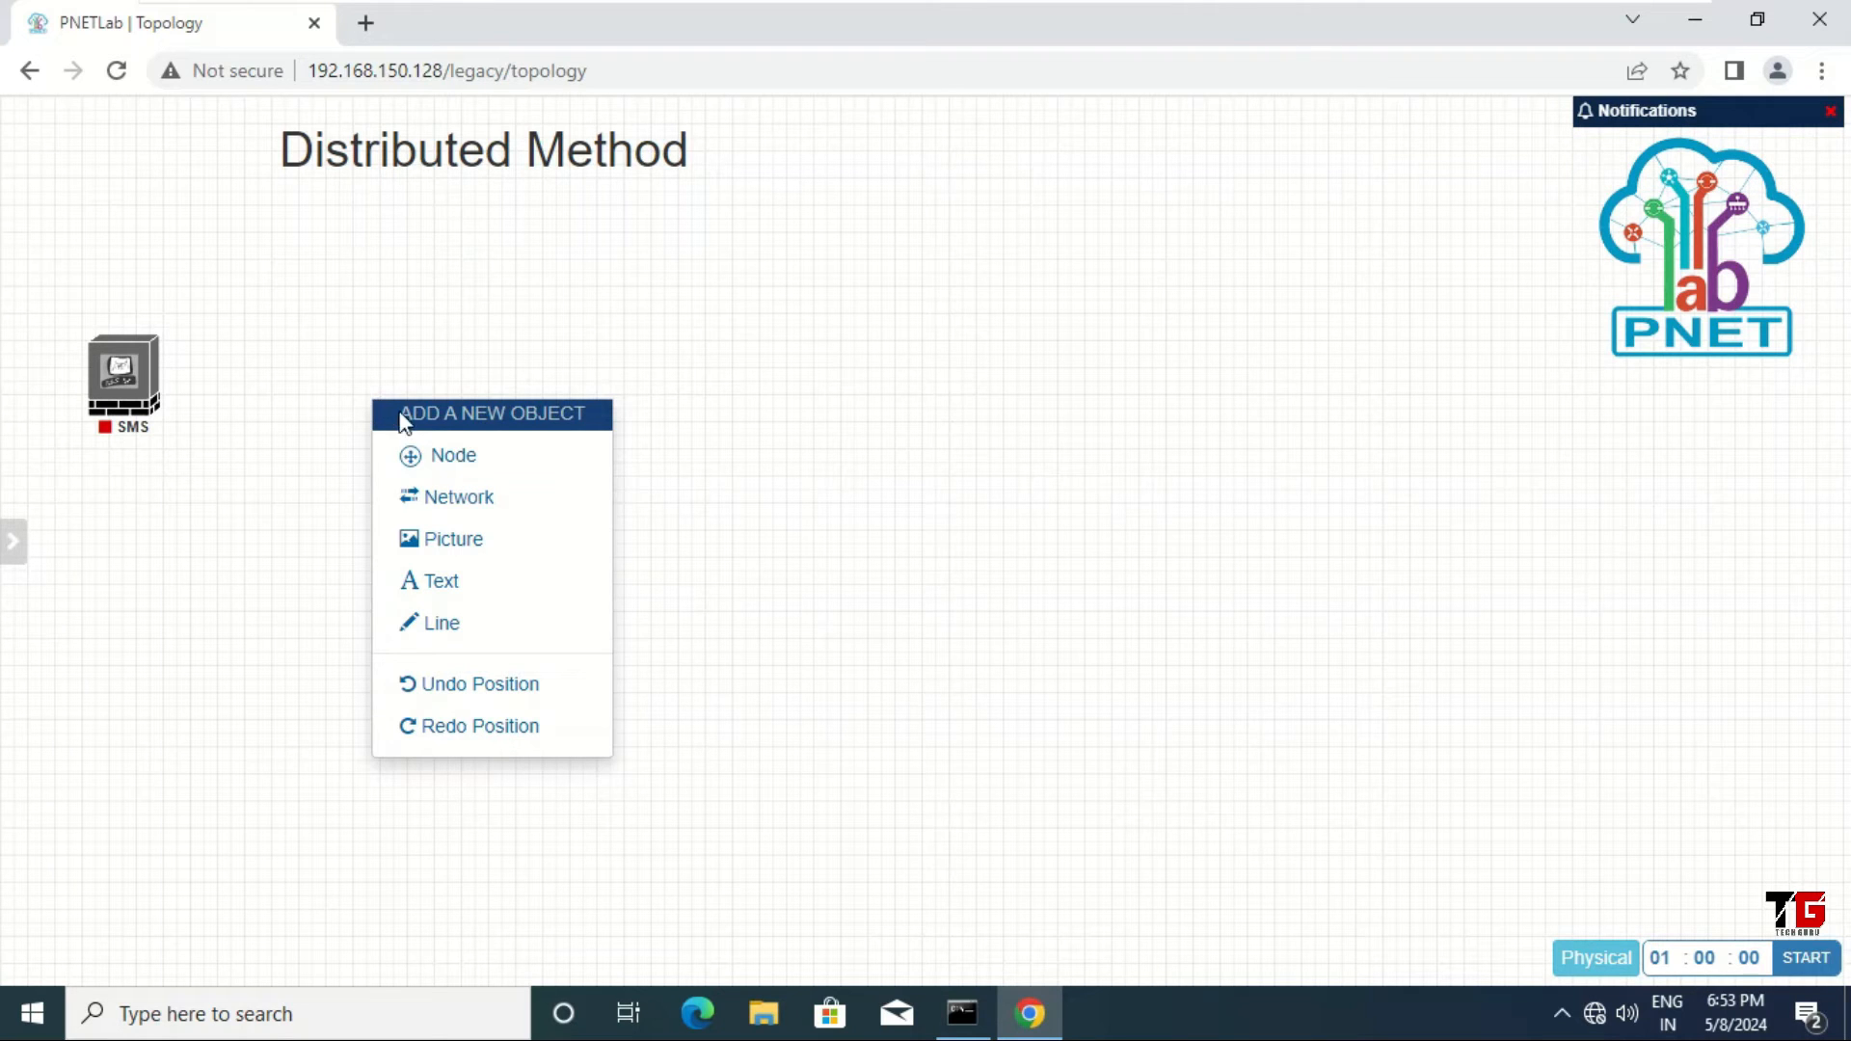
click(458, 500)
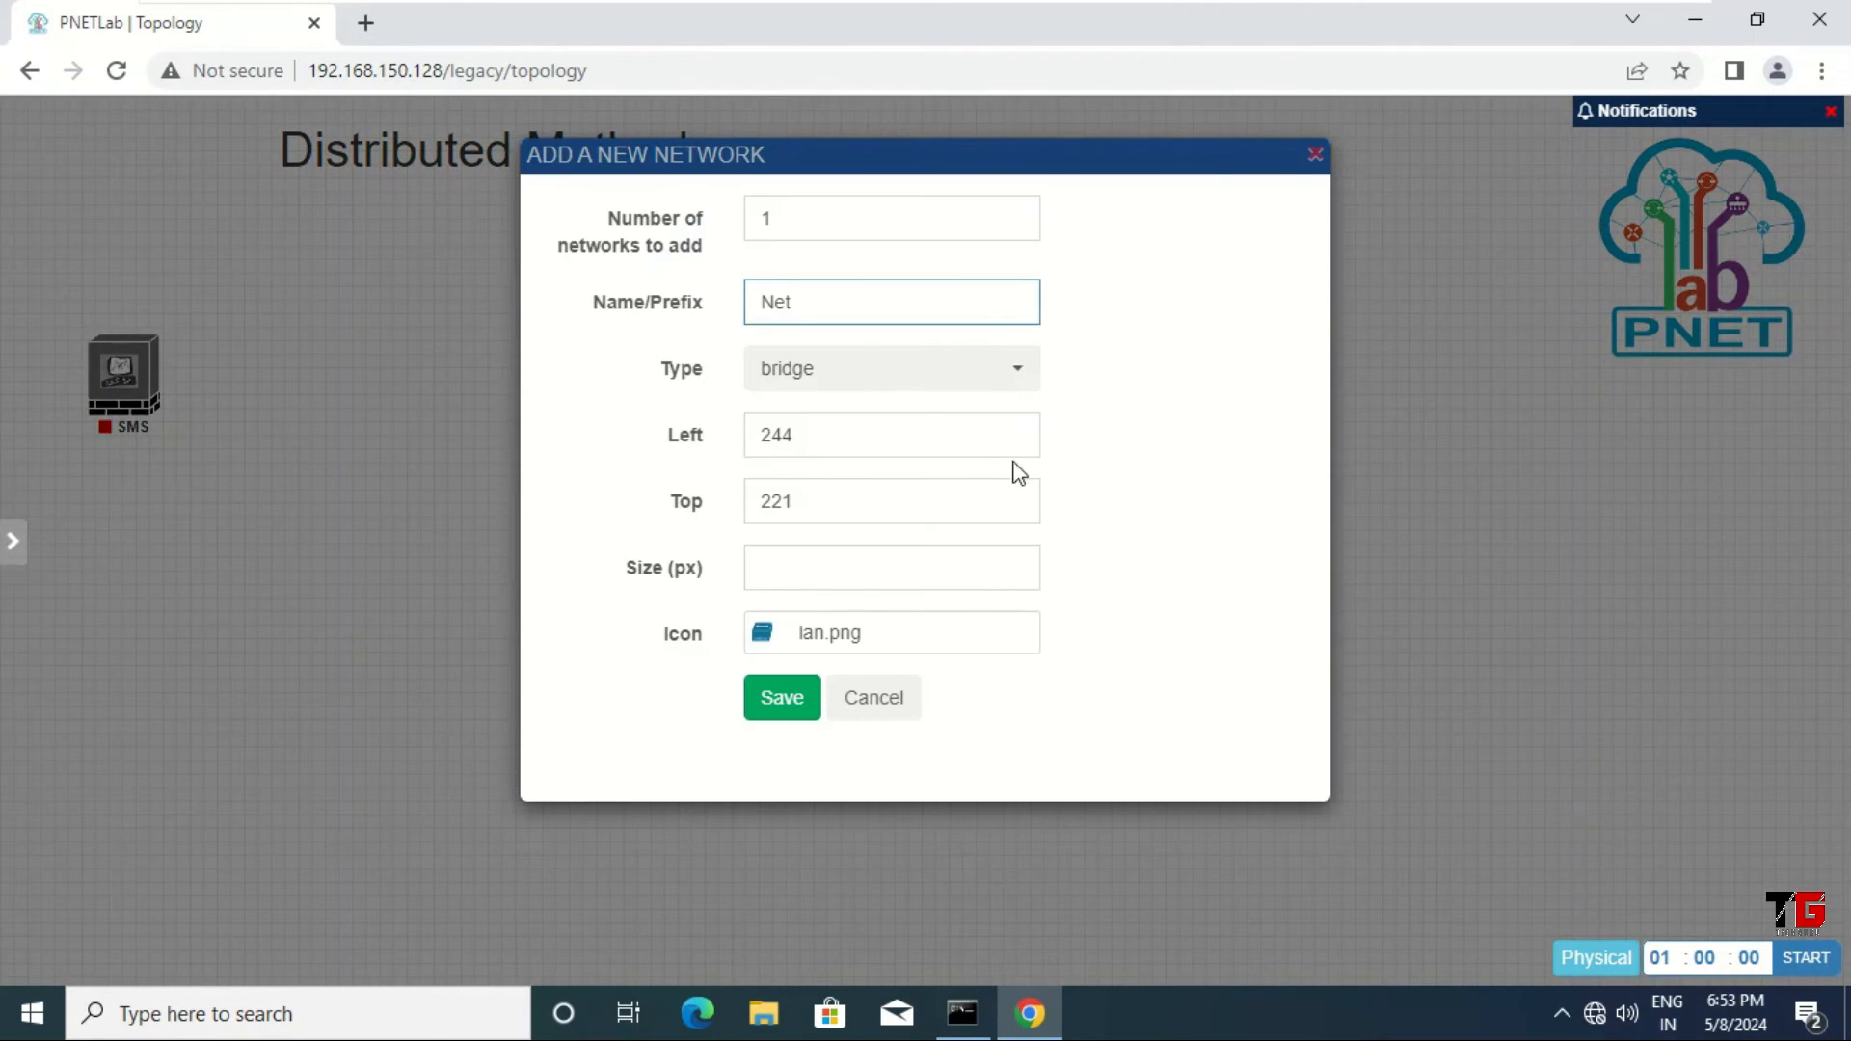
click(1020, 376)
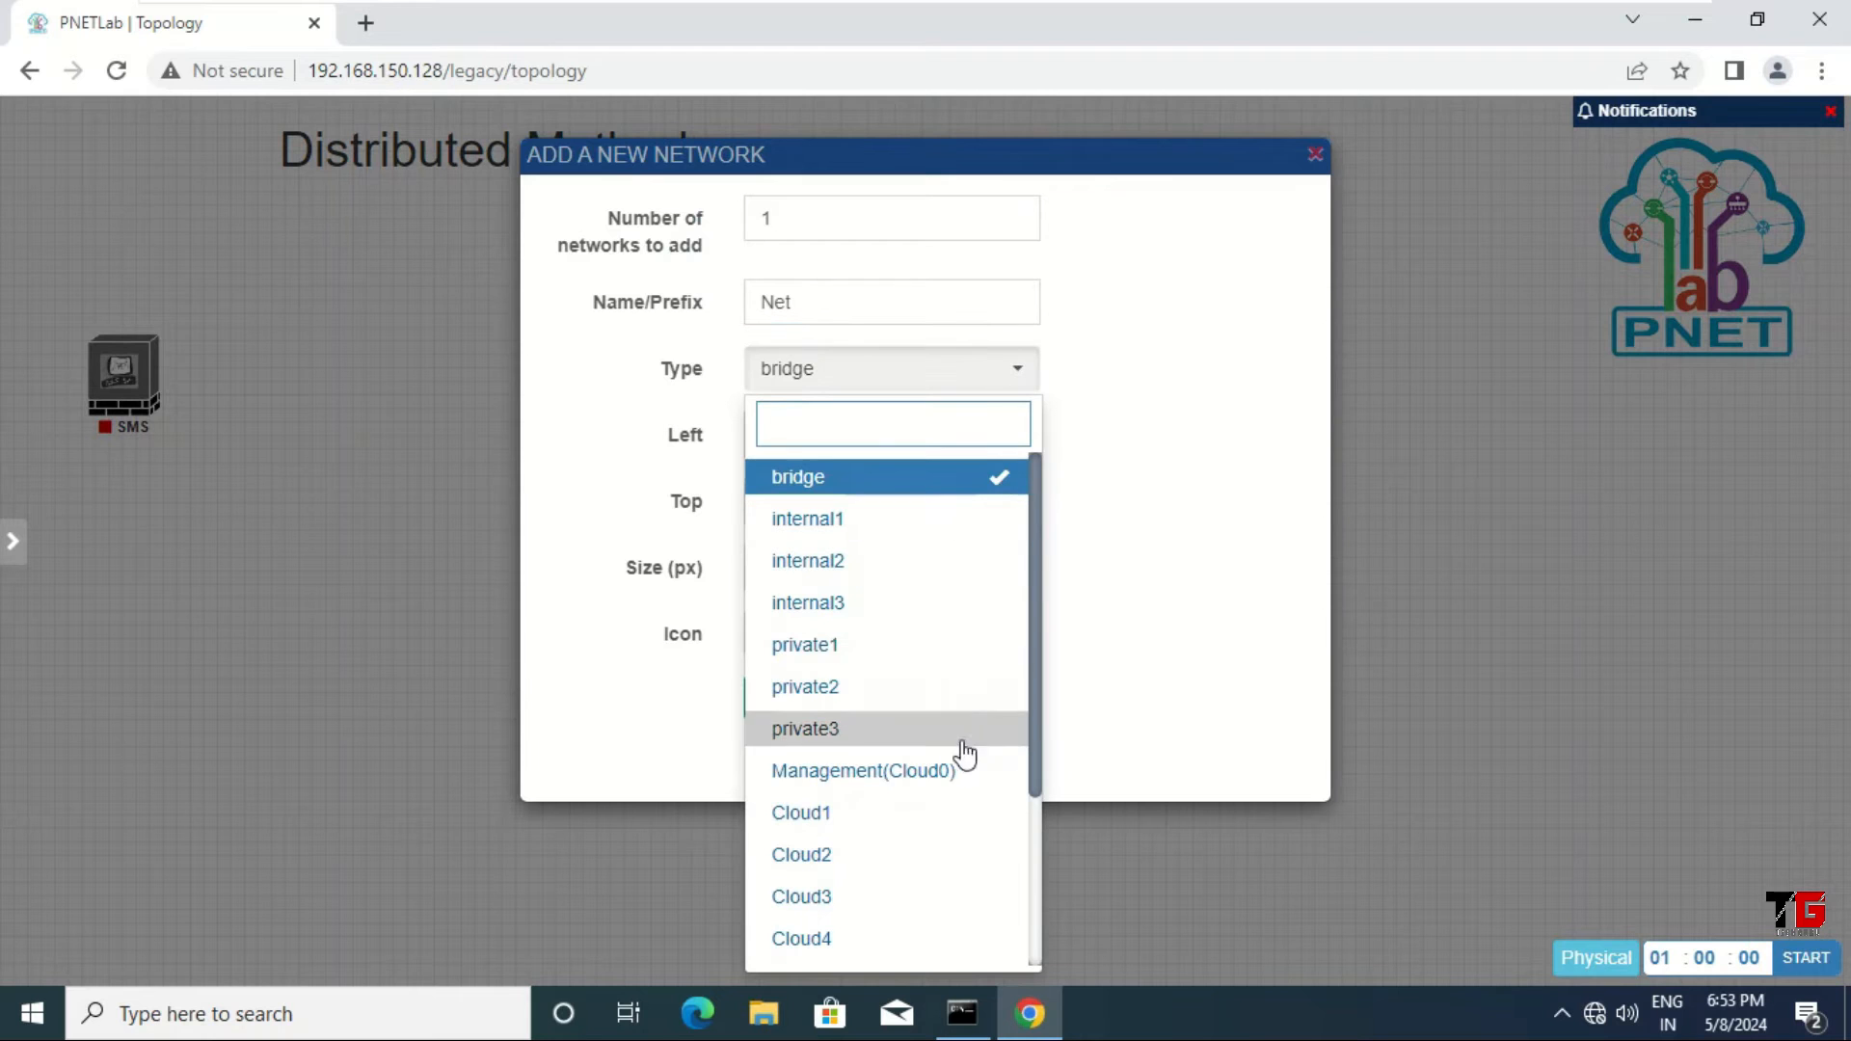
click(913, 771)
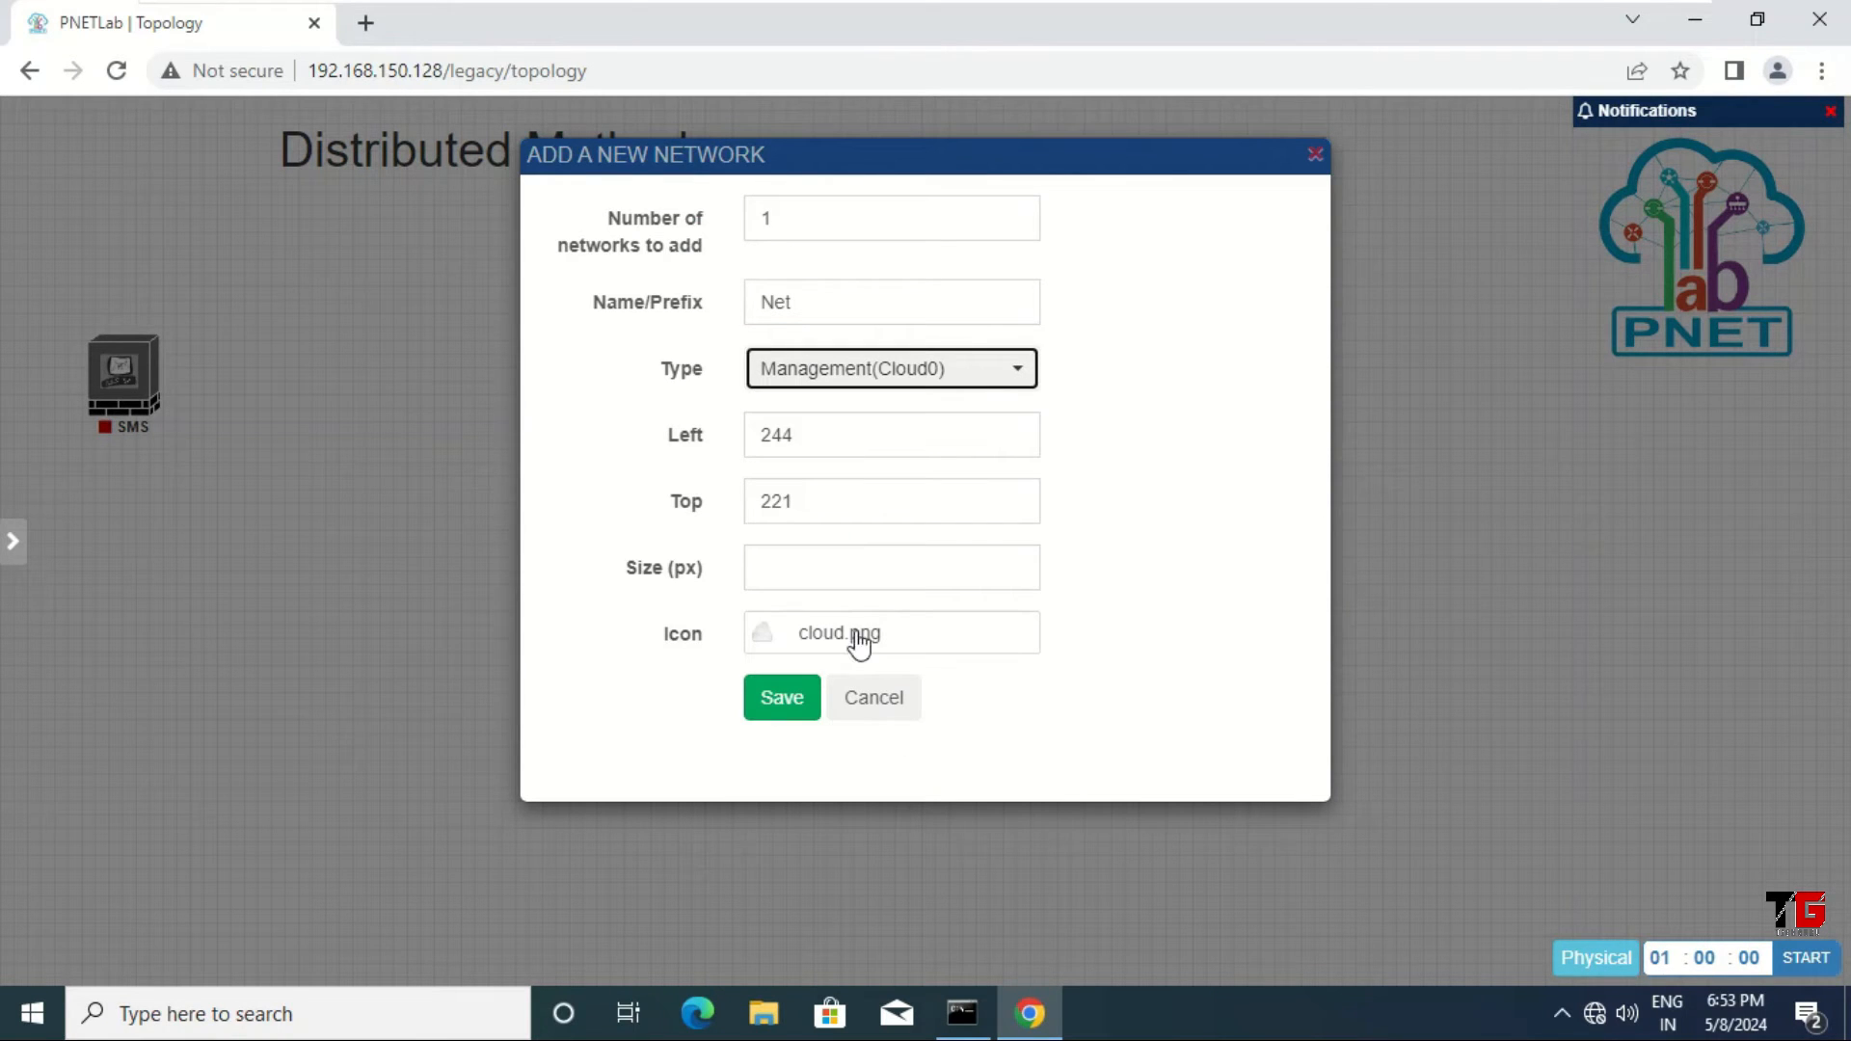
click(779, 711)
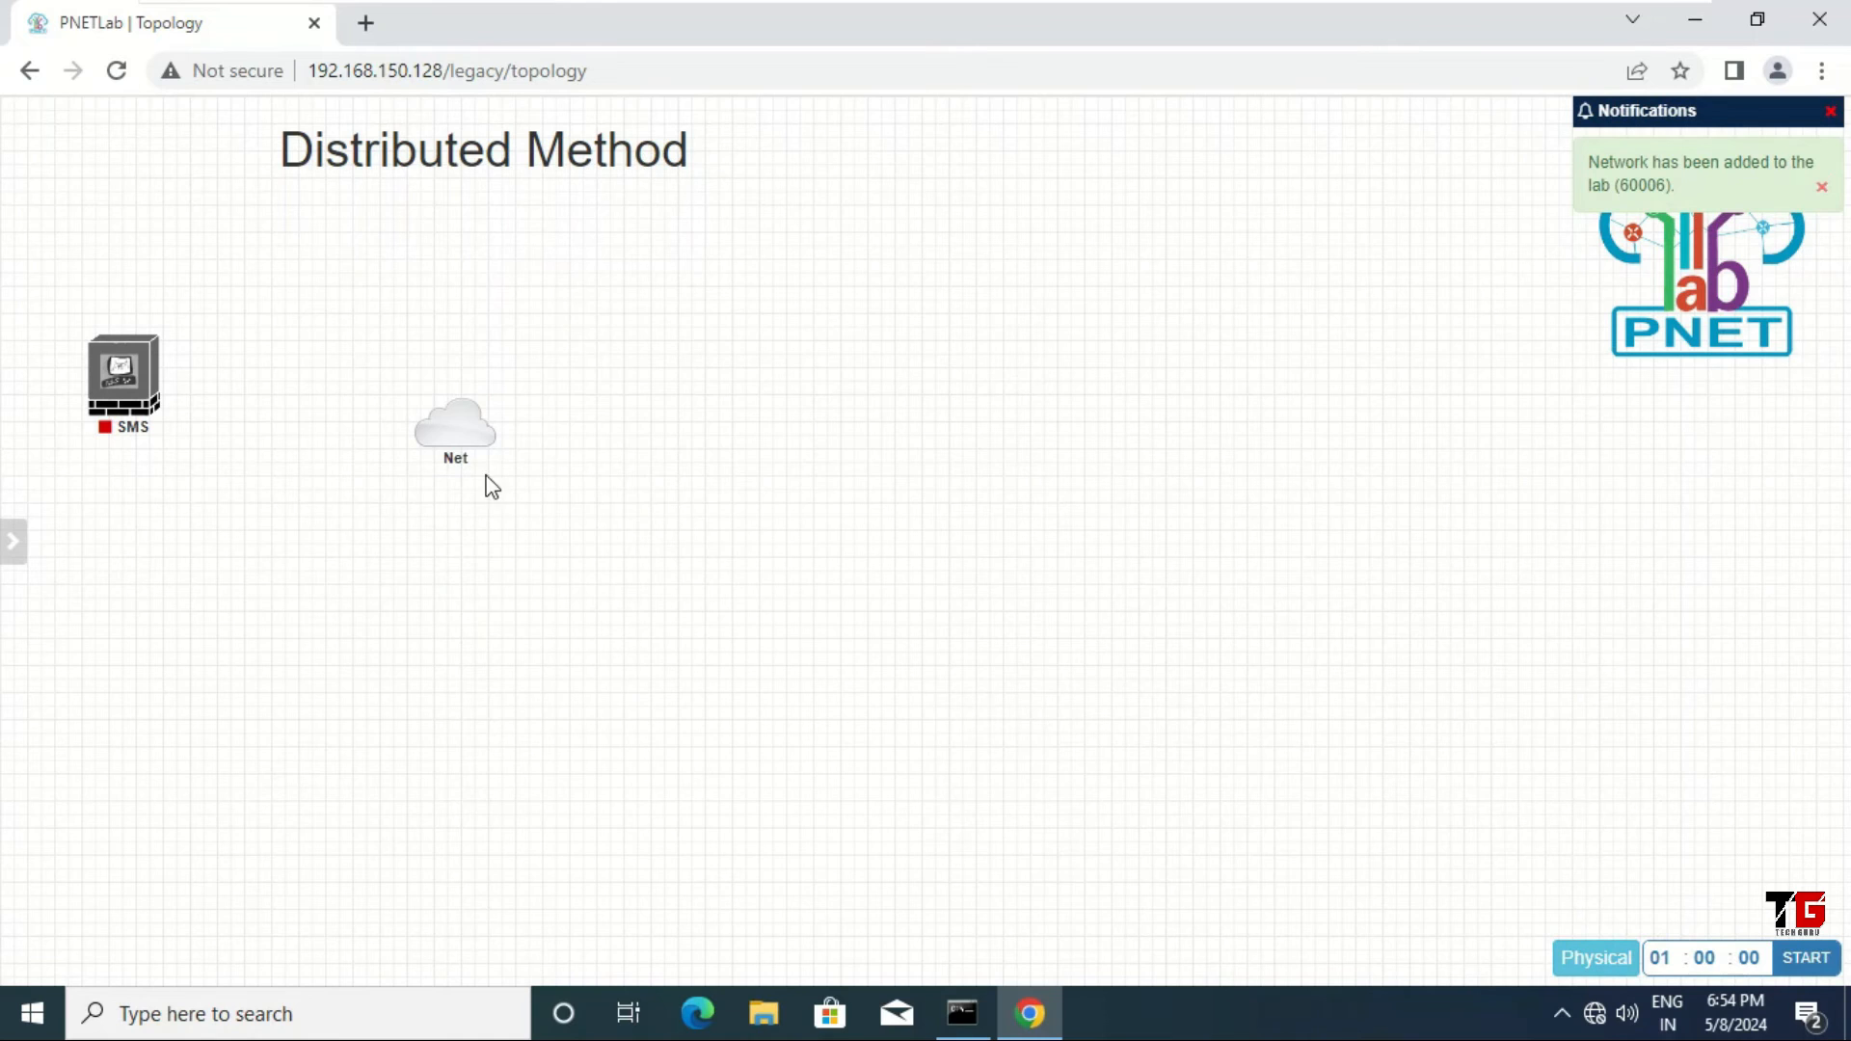
mouse_move(458, 446)
drag(458, 446, 123, 360)
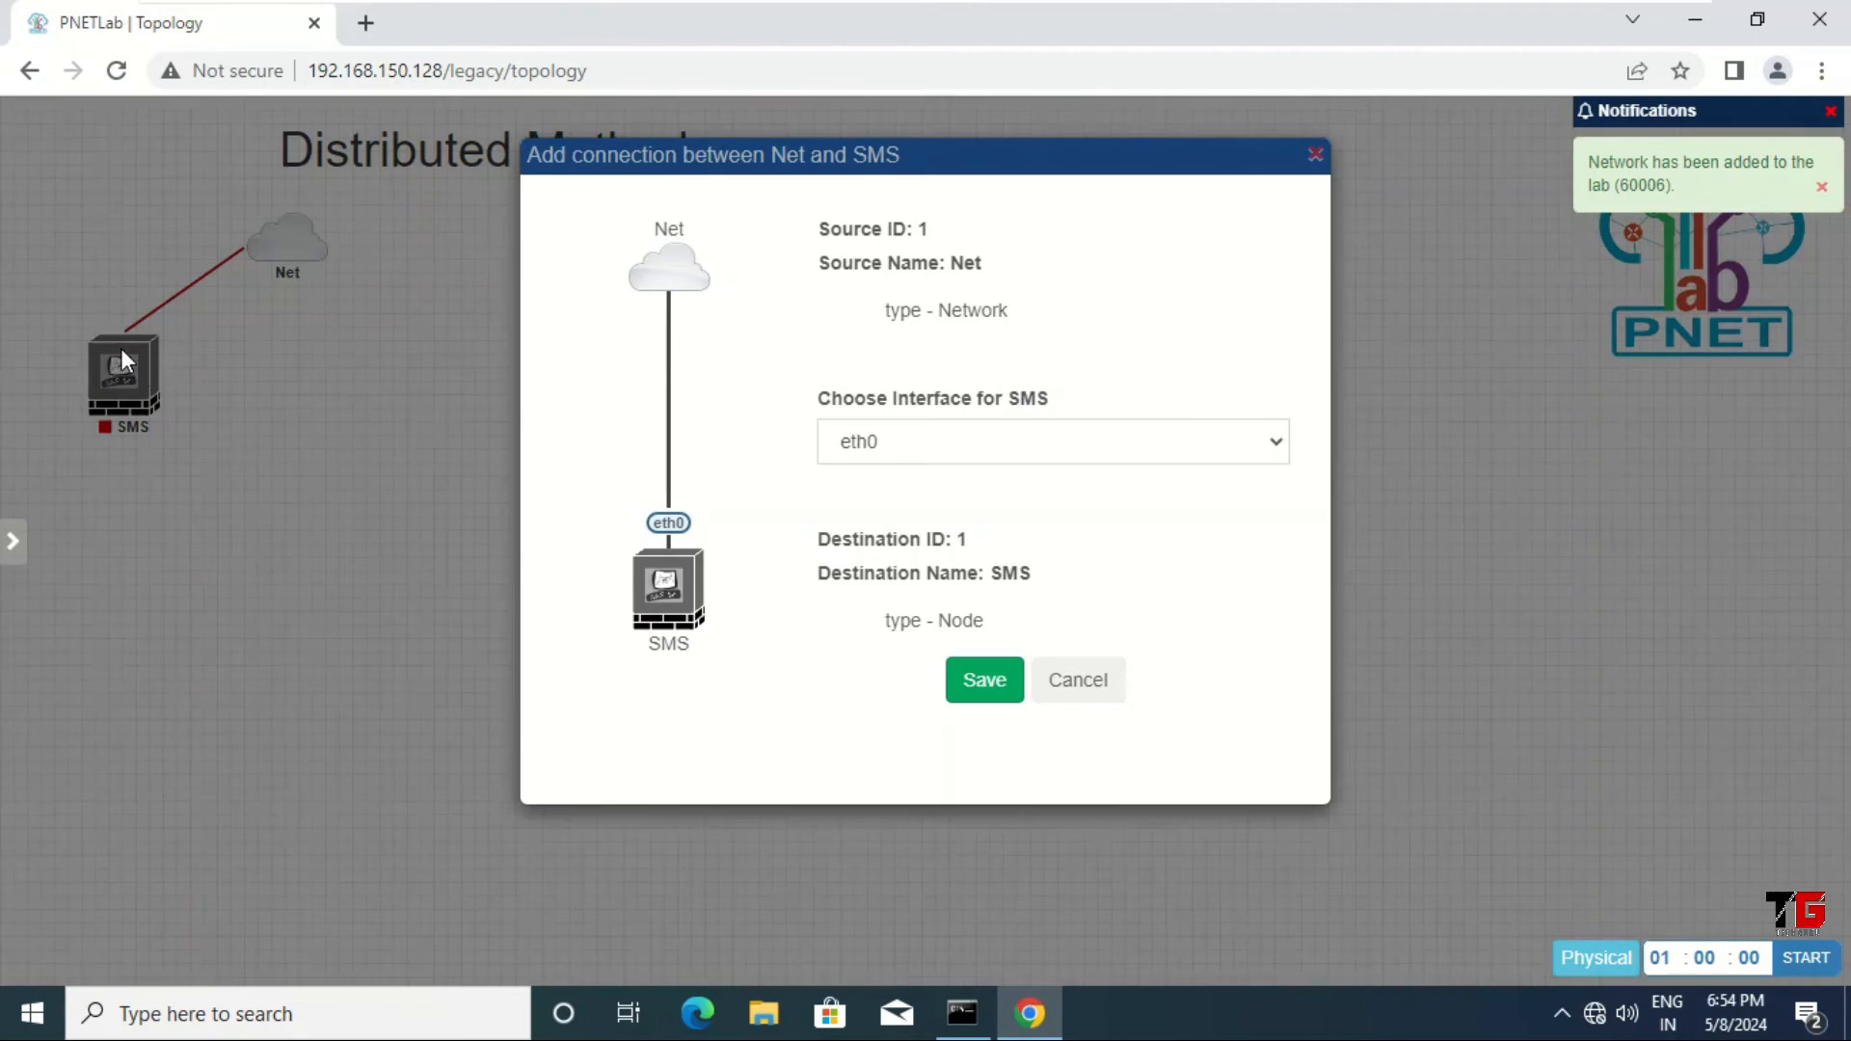
click(996, 685)
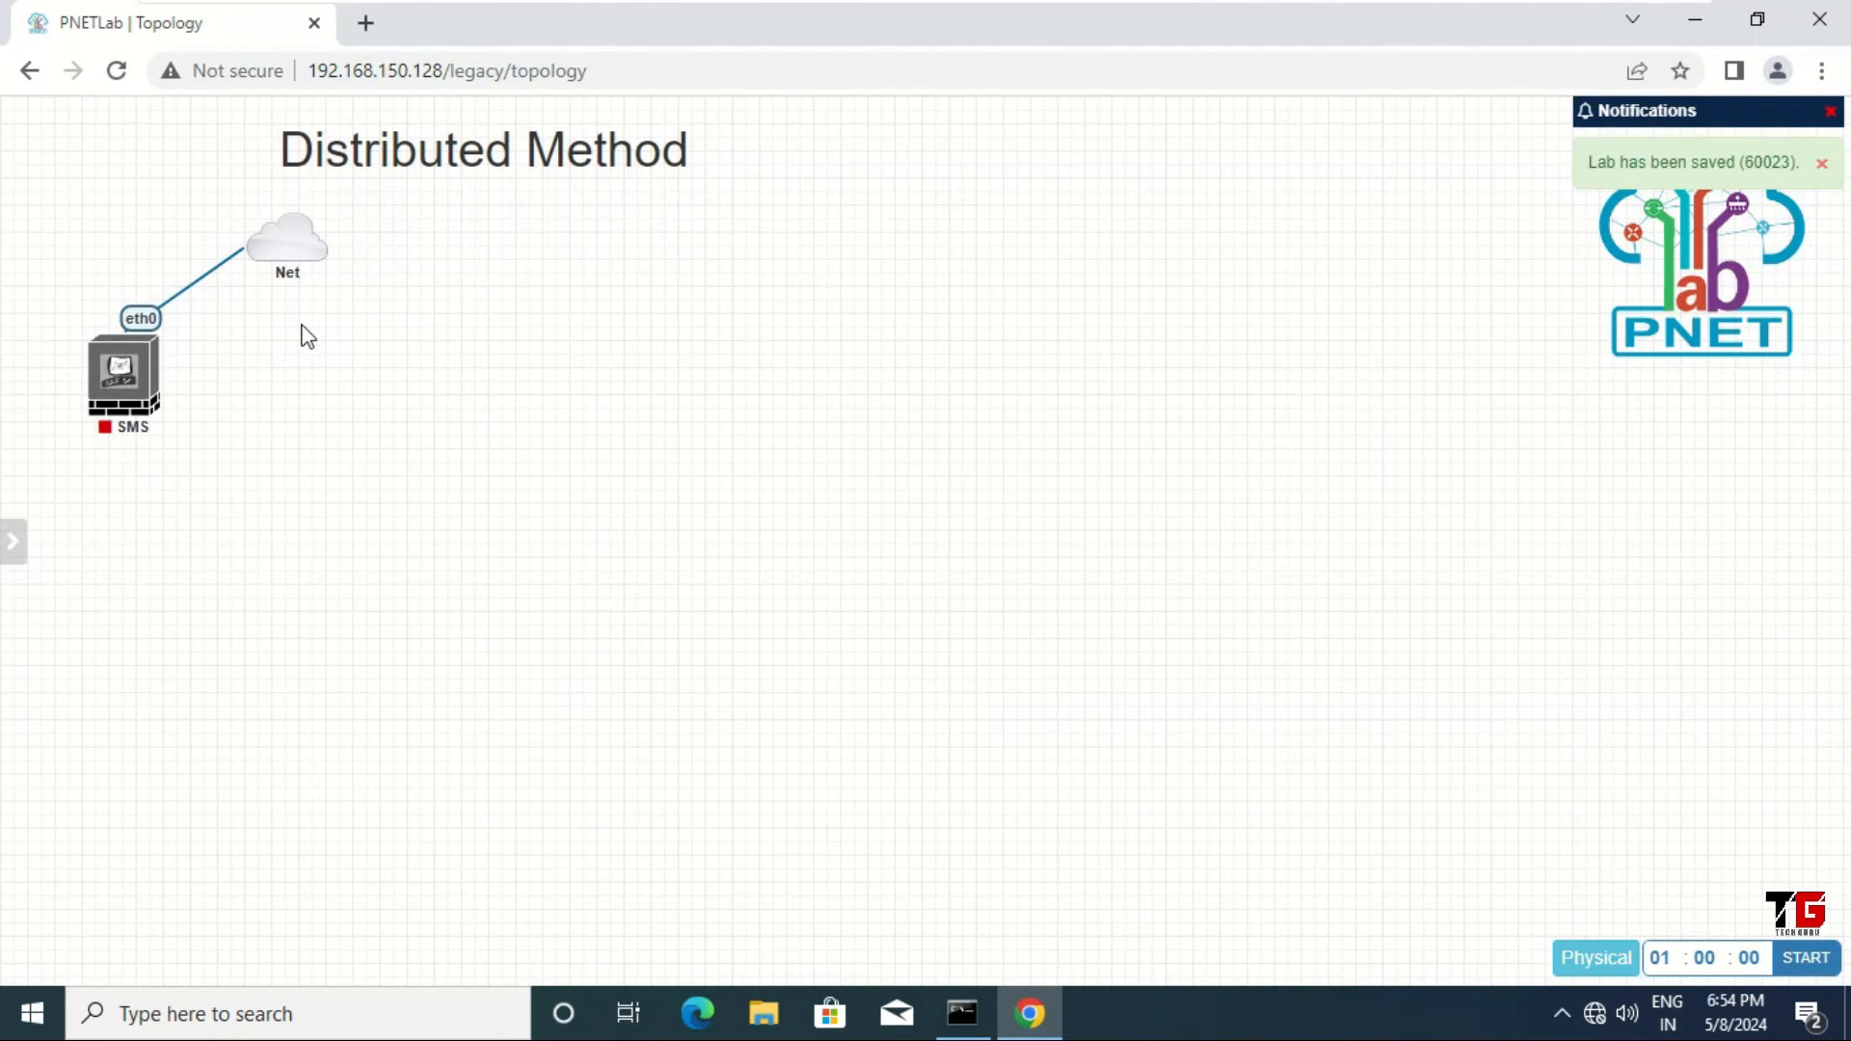
Step: Restyle the Net–SMS link as a right-angled Flowchart line
right_click(147, 324)
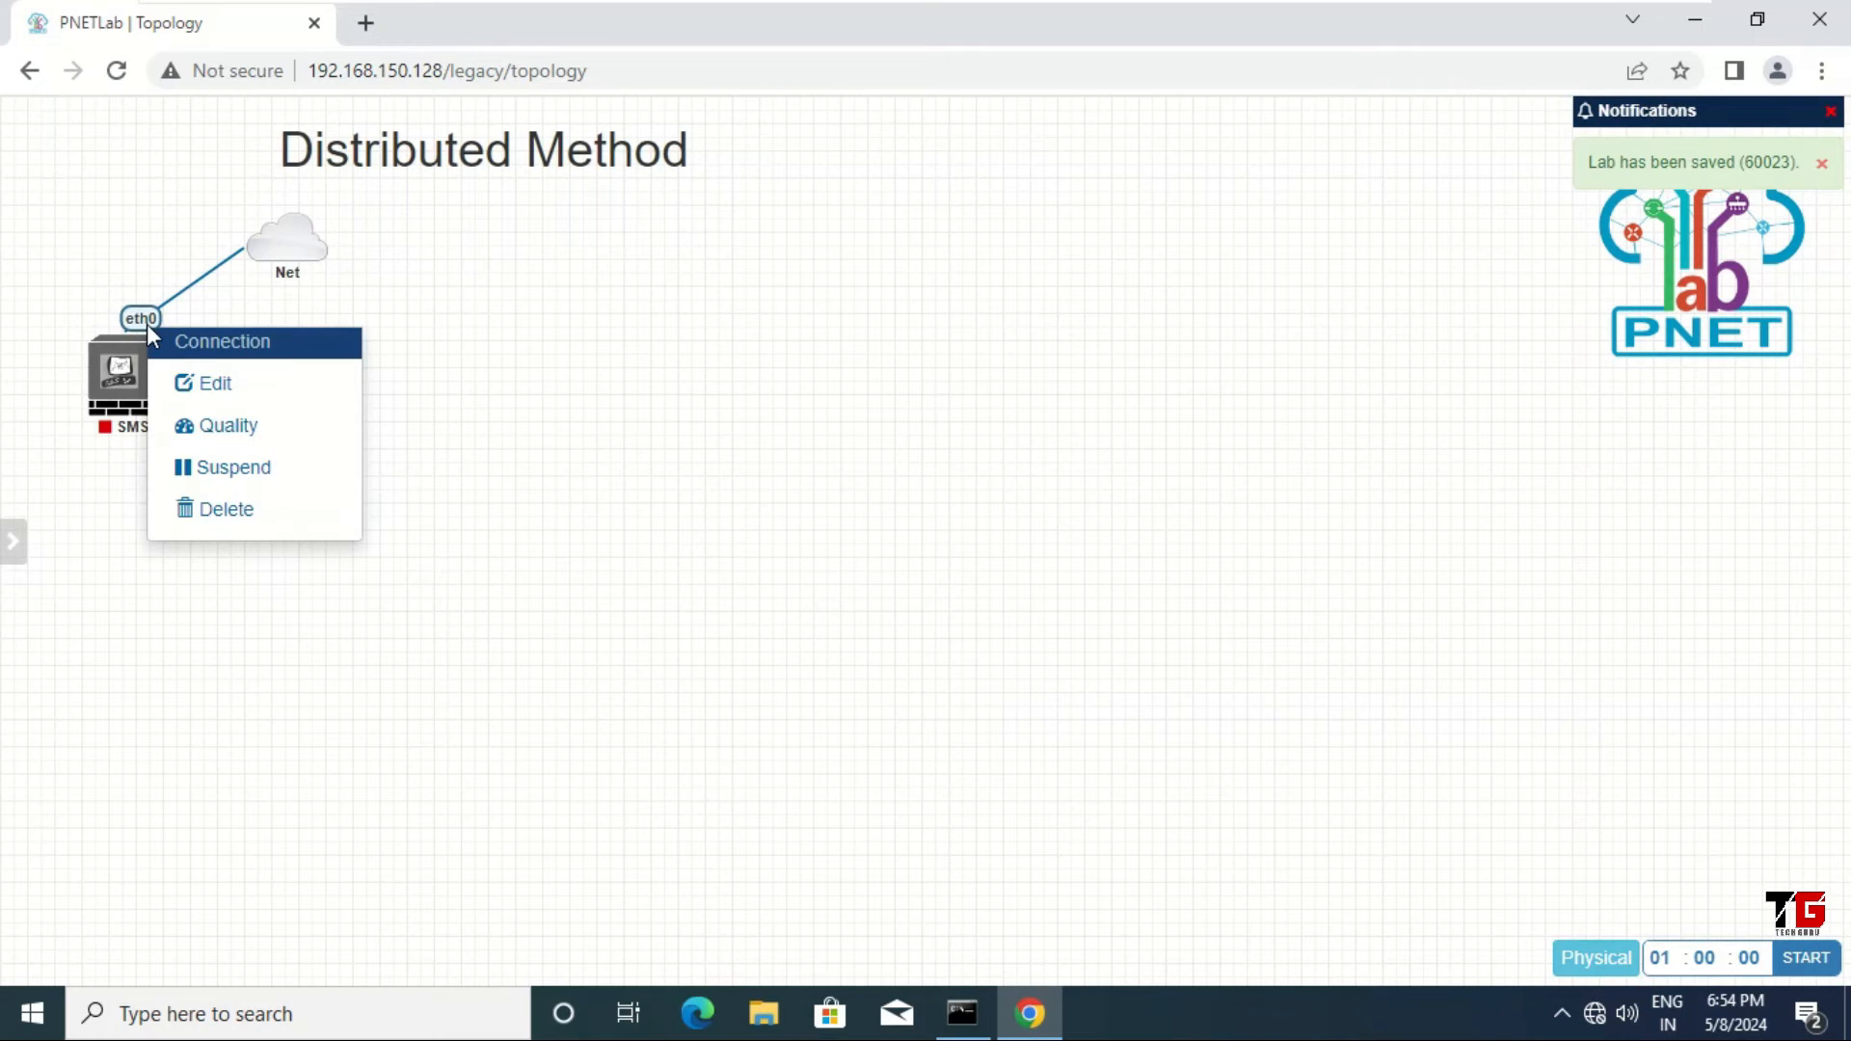
click(203, 384)
click(131, 166)
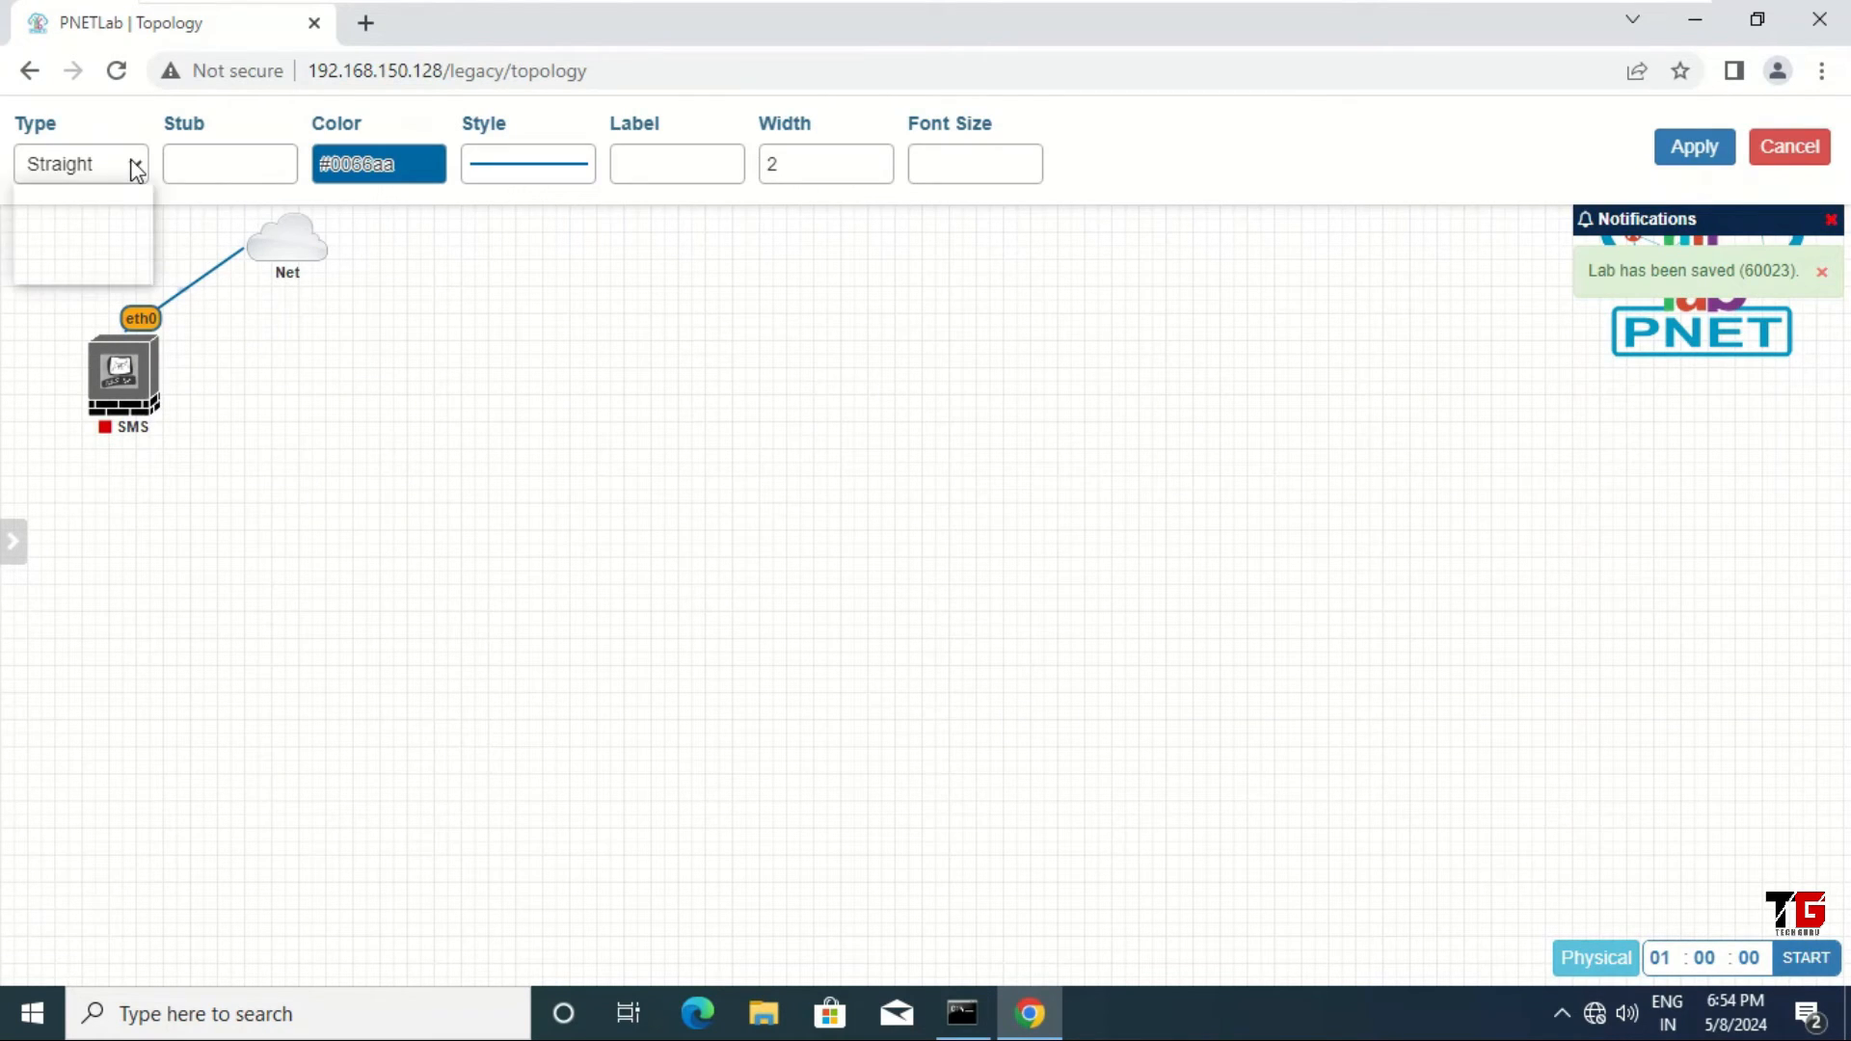
click(123, 247)
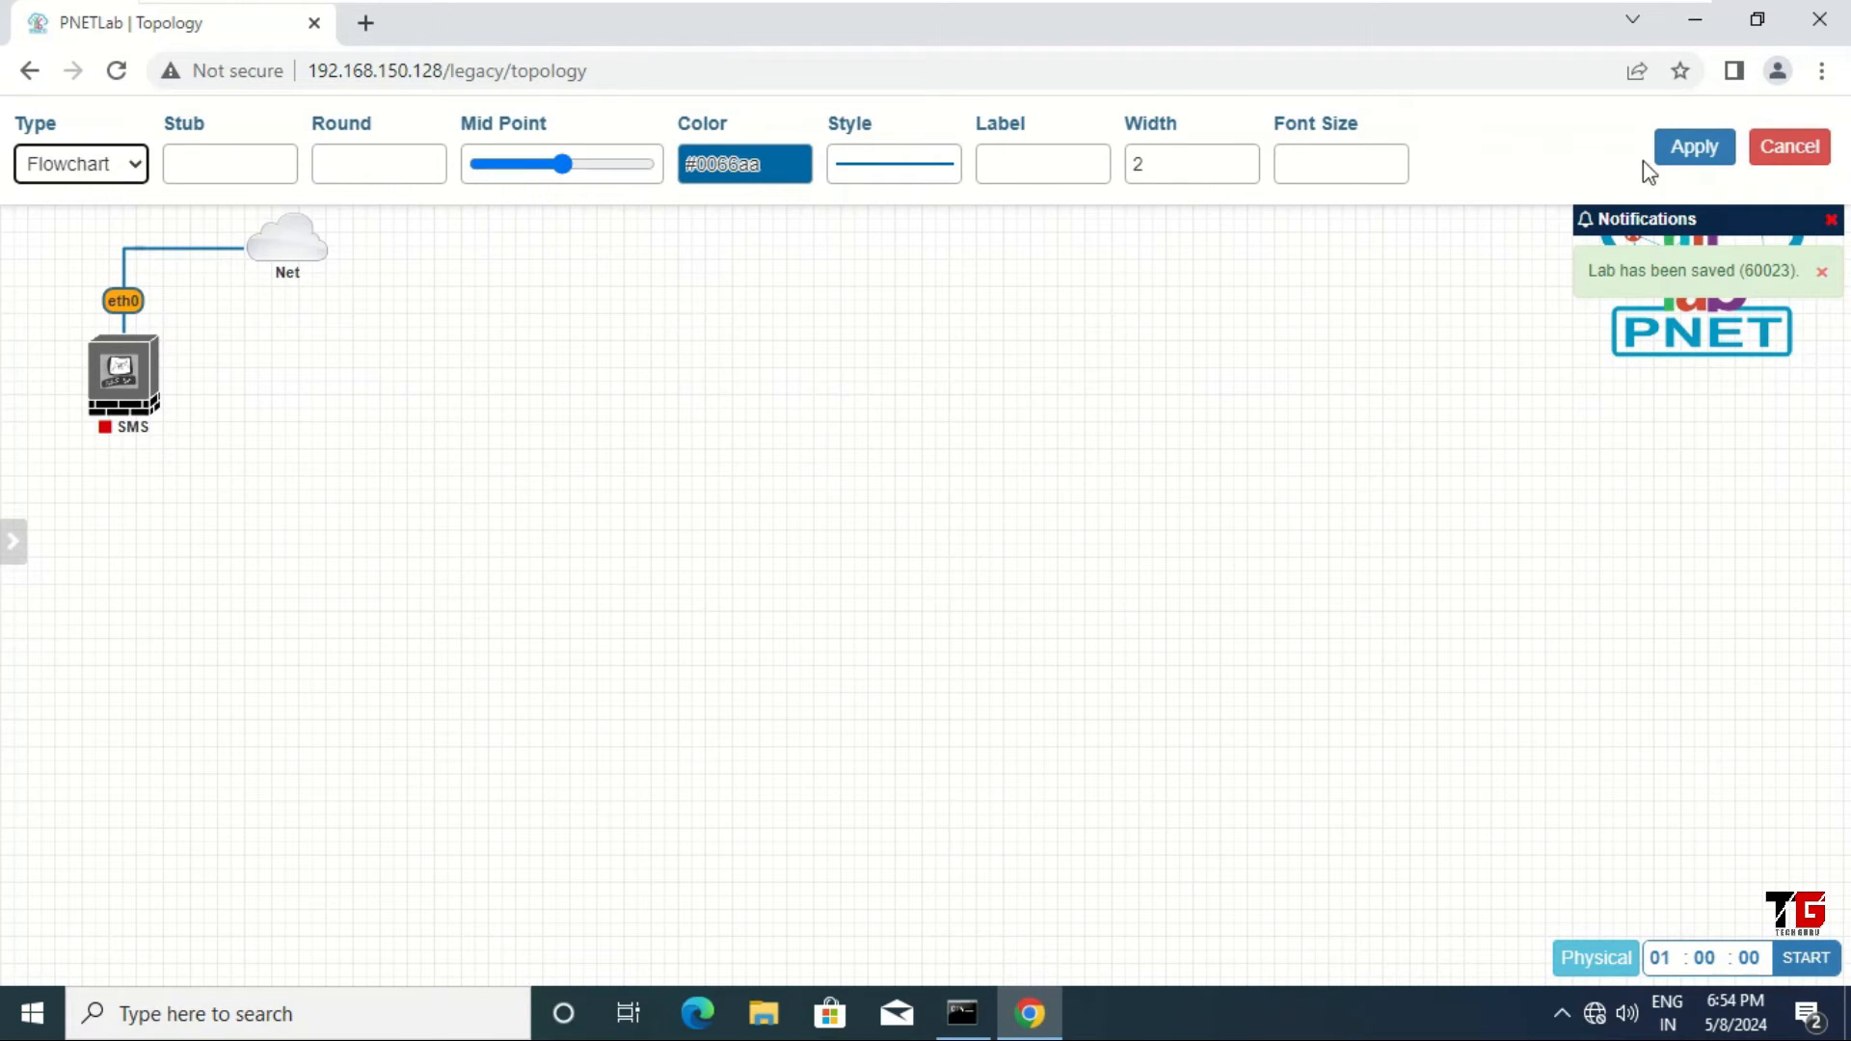
click(1686, 152)
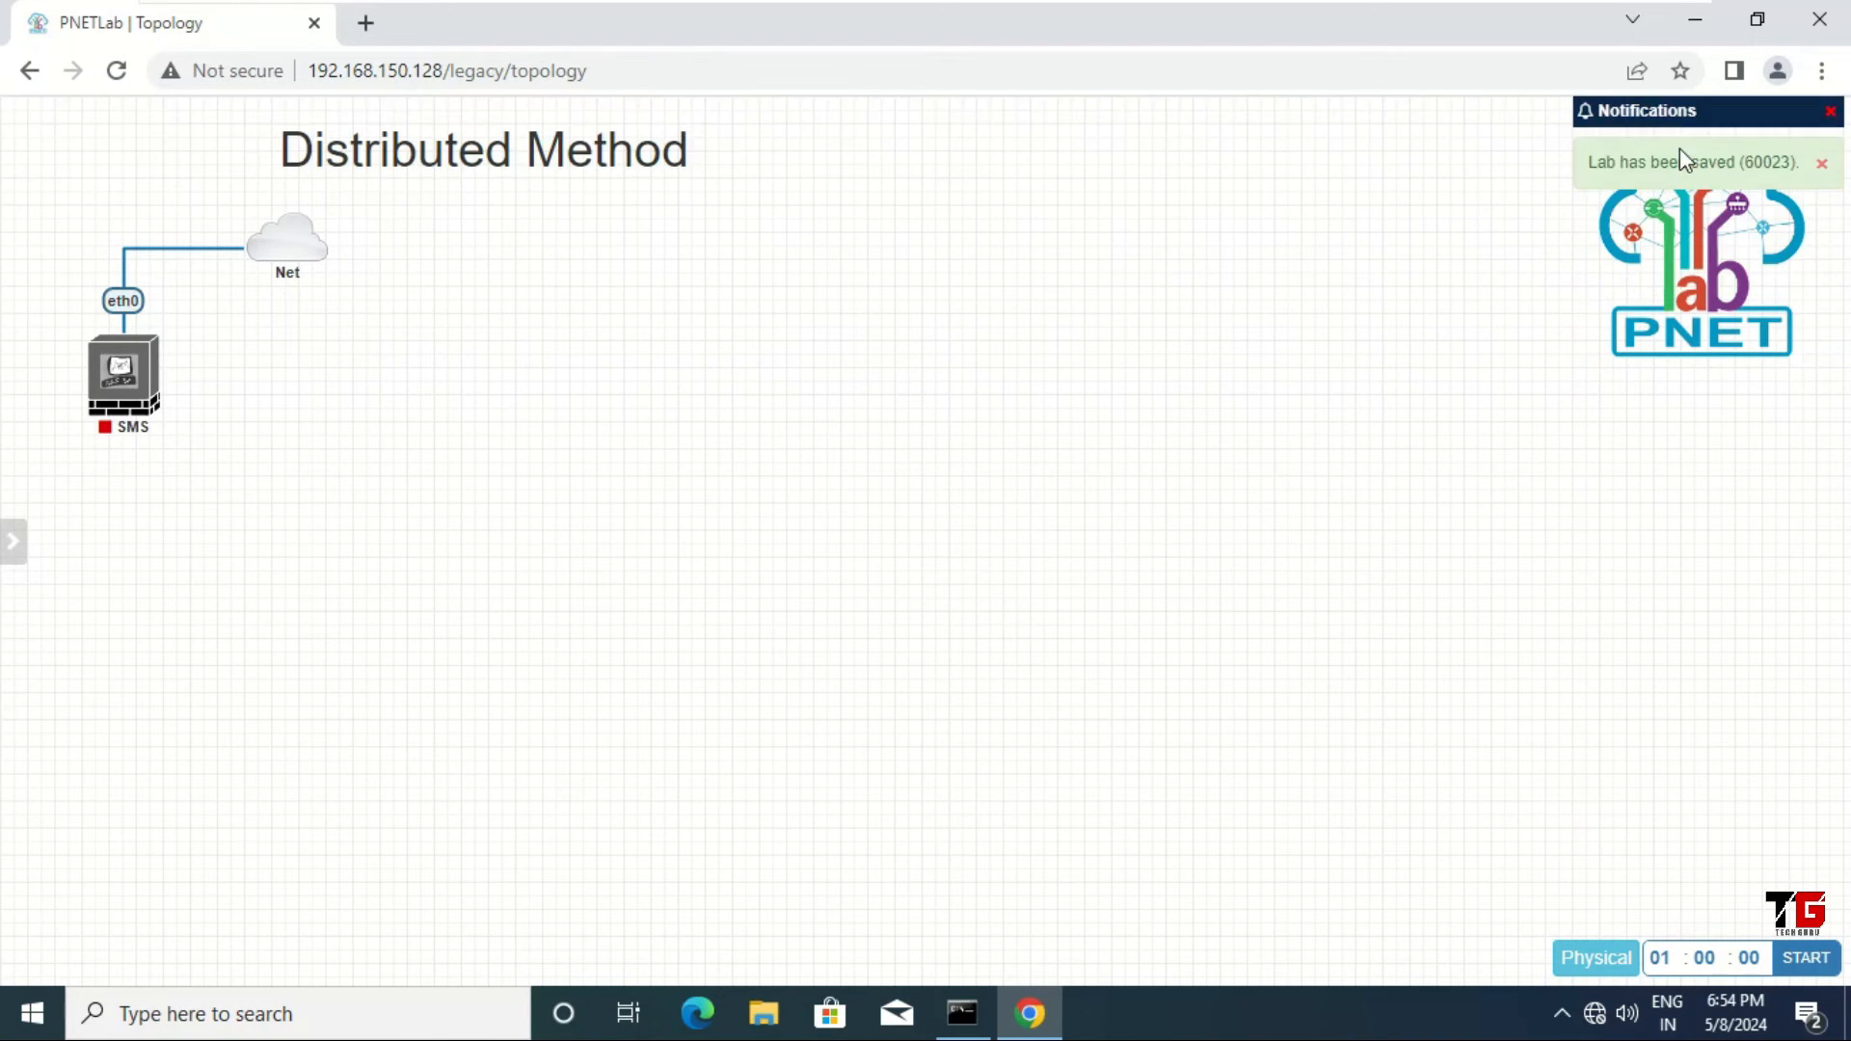
right_click(387, 355)
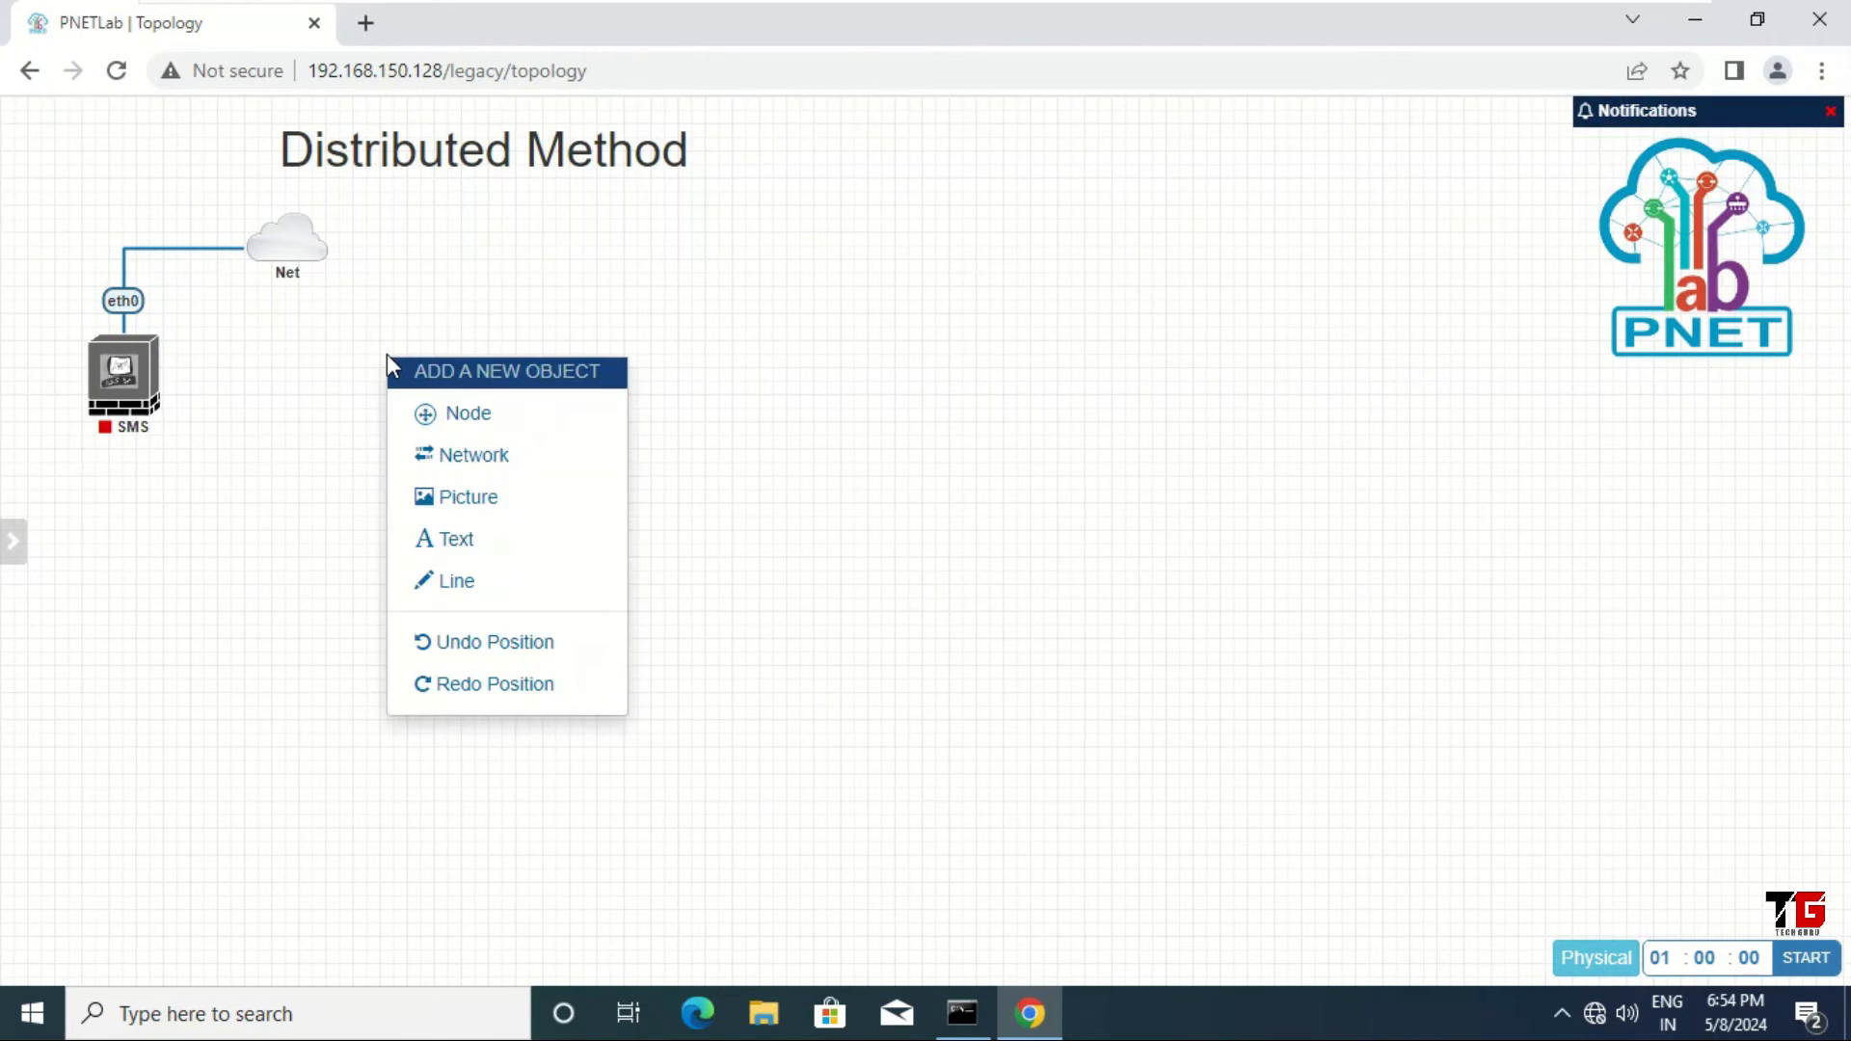
click(480, 420)
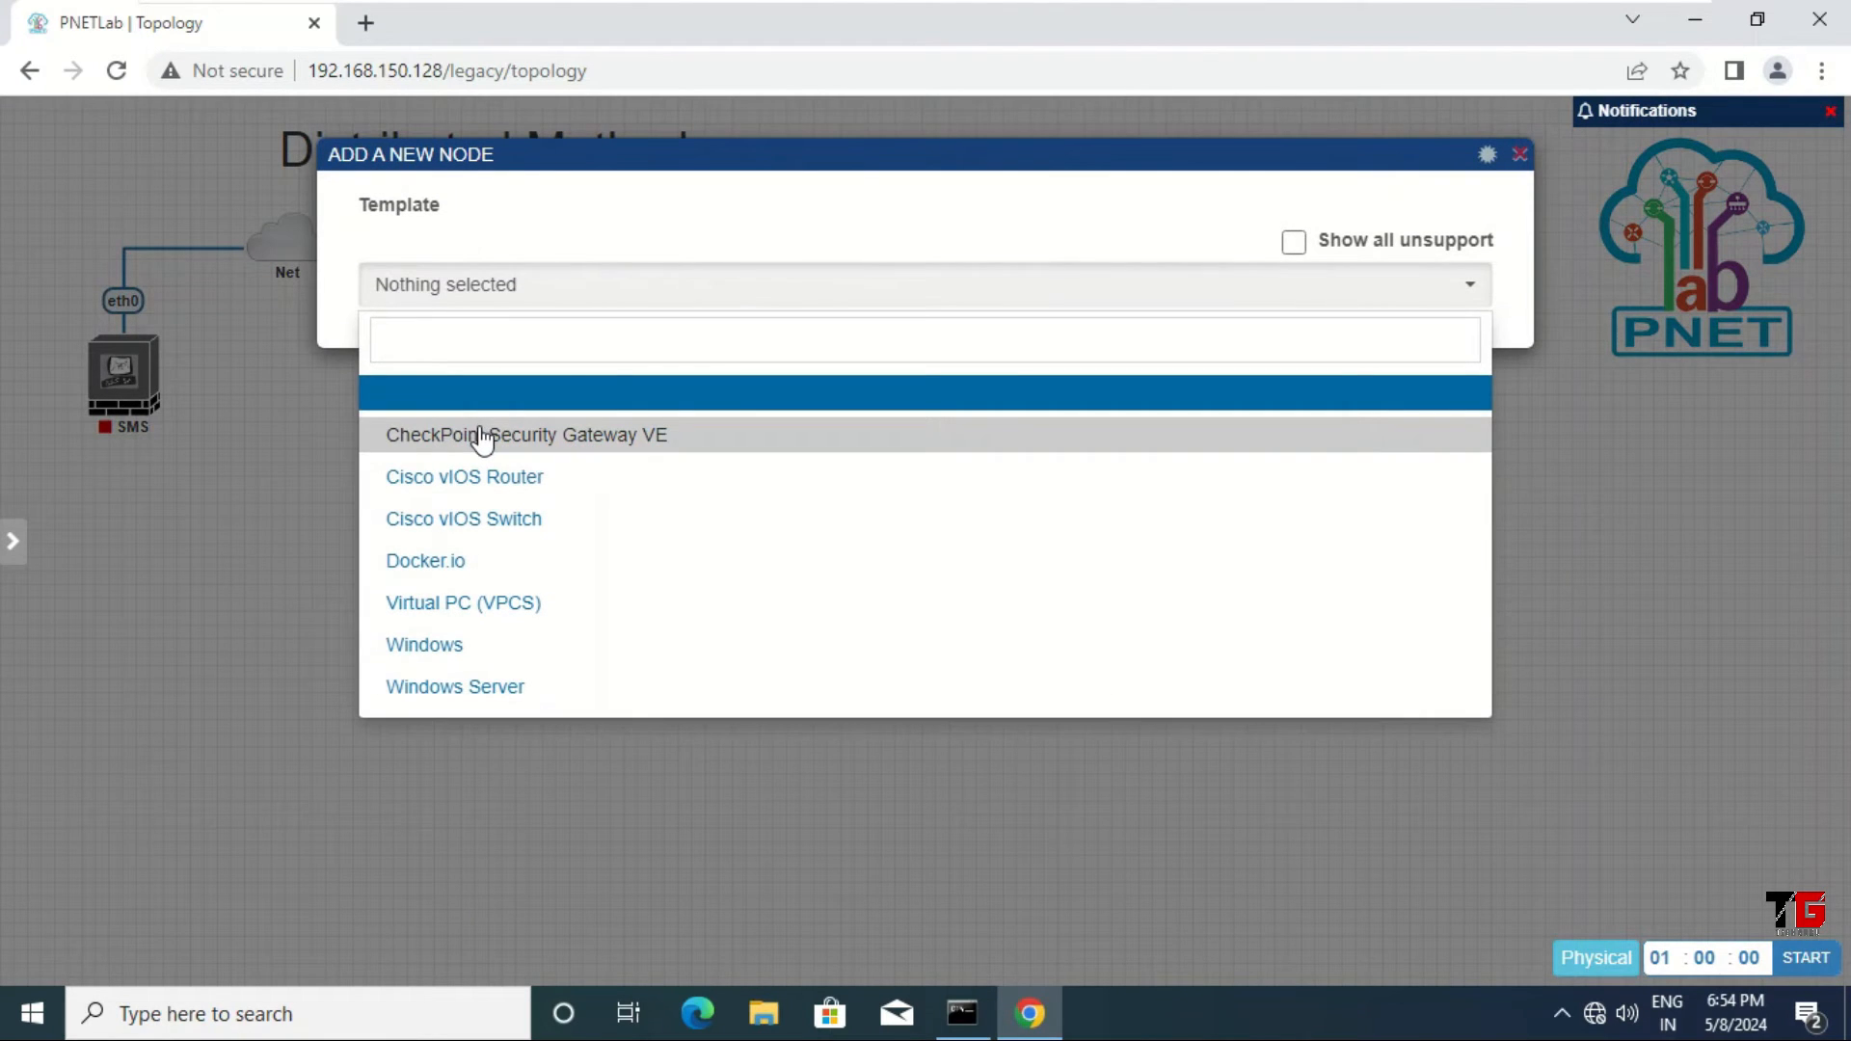
Step: Add CheckPoint Security Gateway VE node SG-1 with 4028 MB RAM and draw a link from Net to it
click(482, 439)
double_click(441, 487)
text(SG-1)
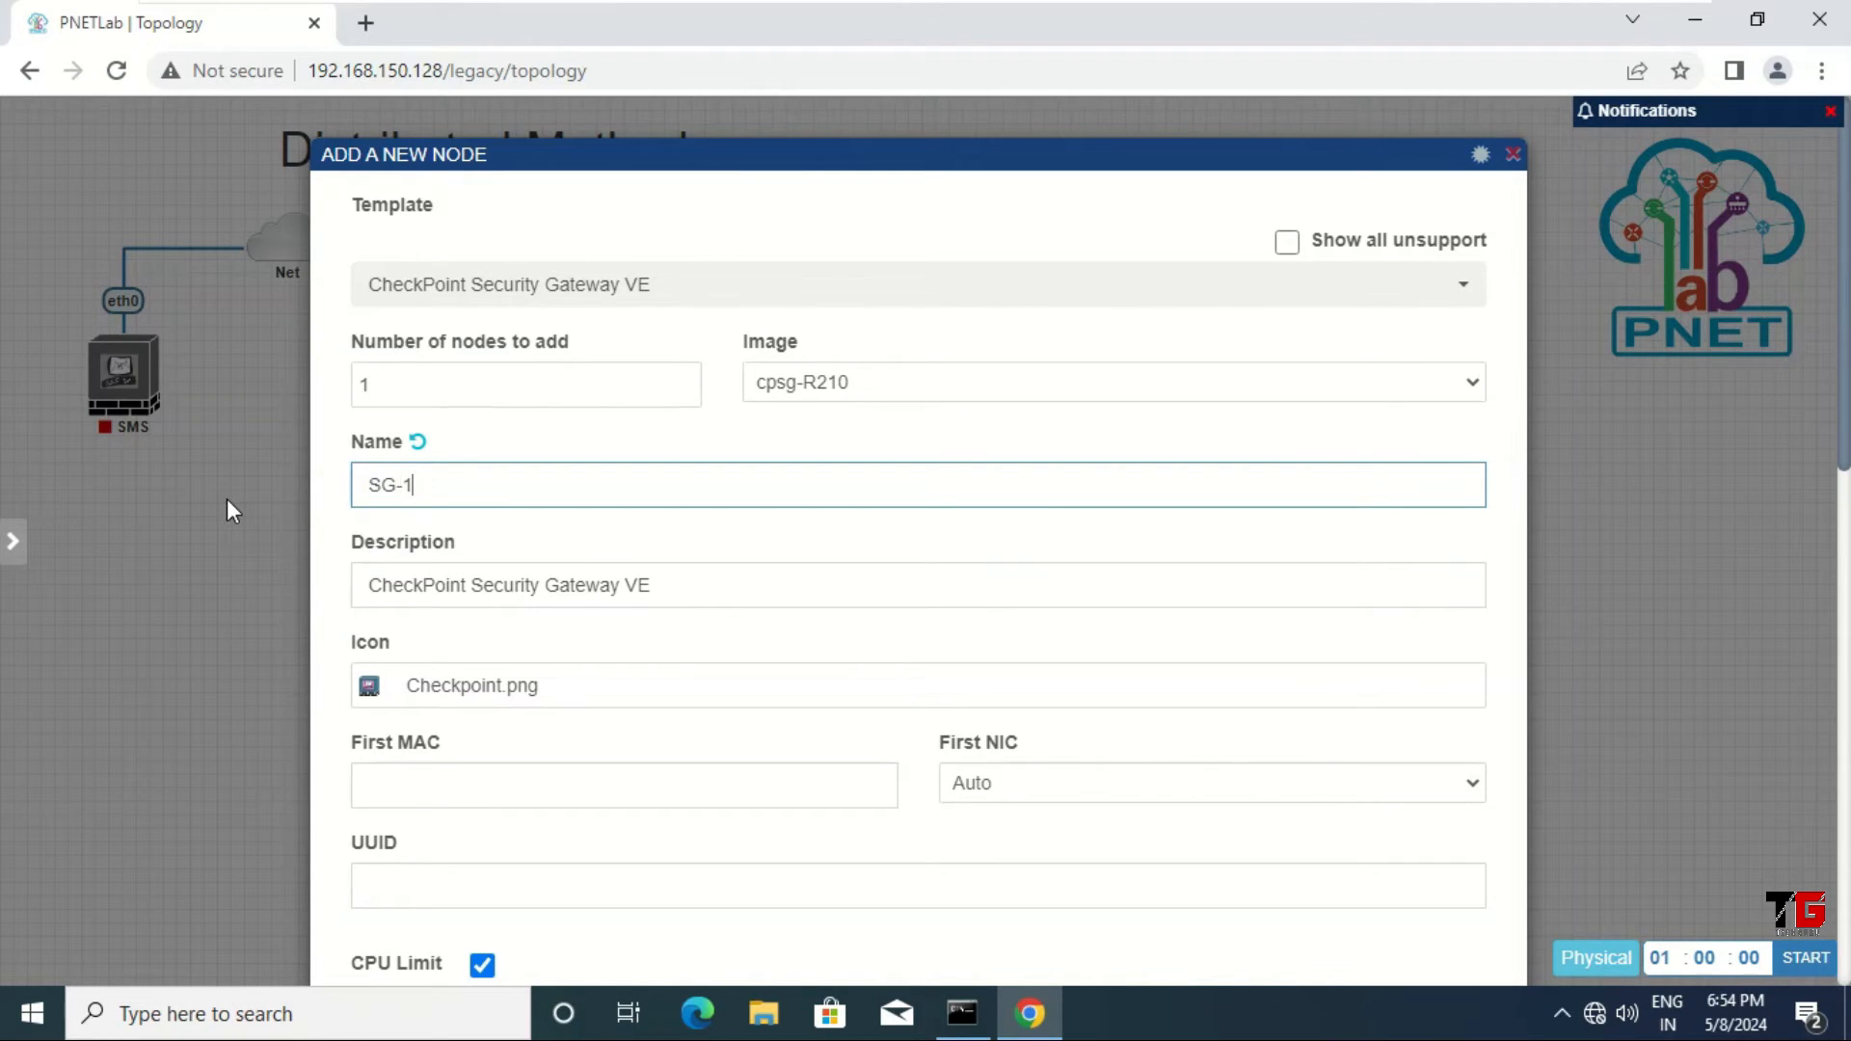
scroll(562, 591, down, 4)
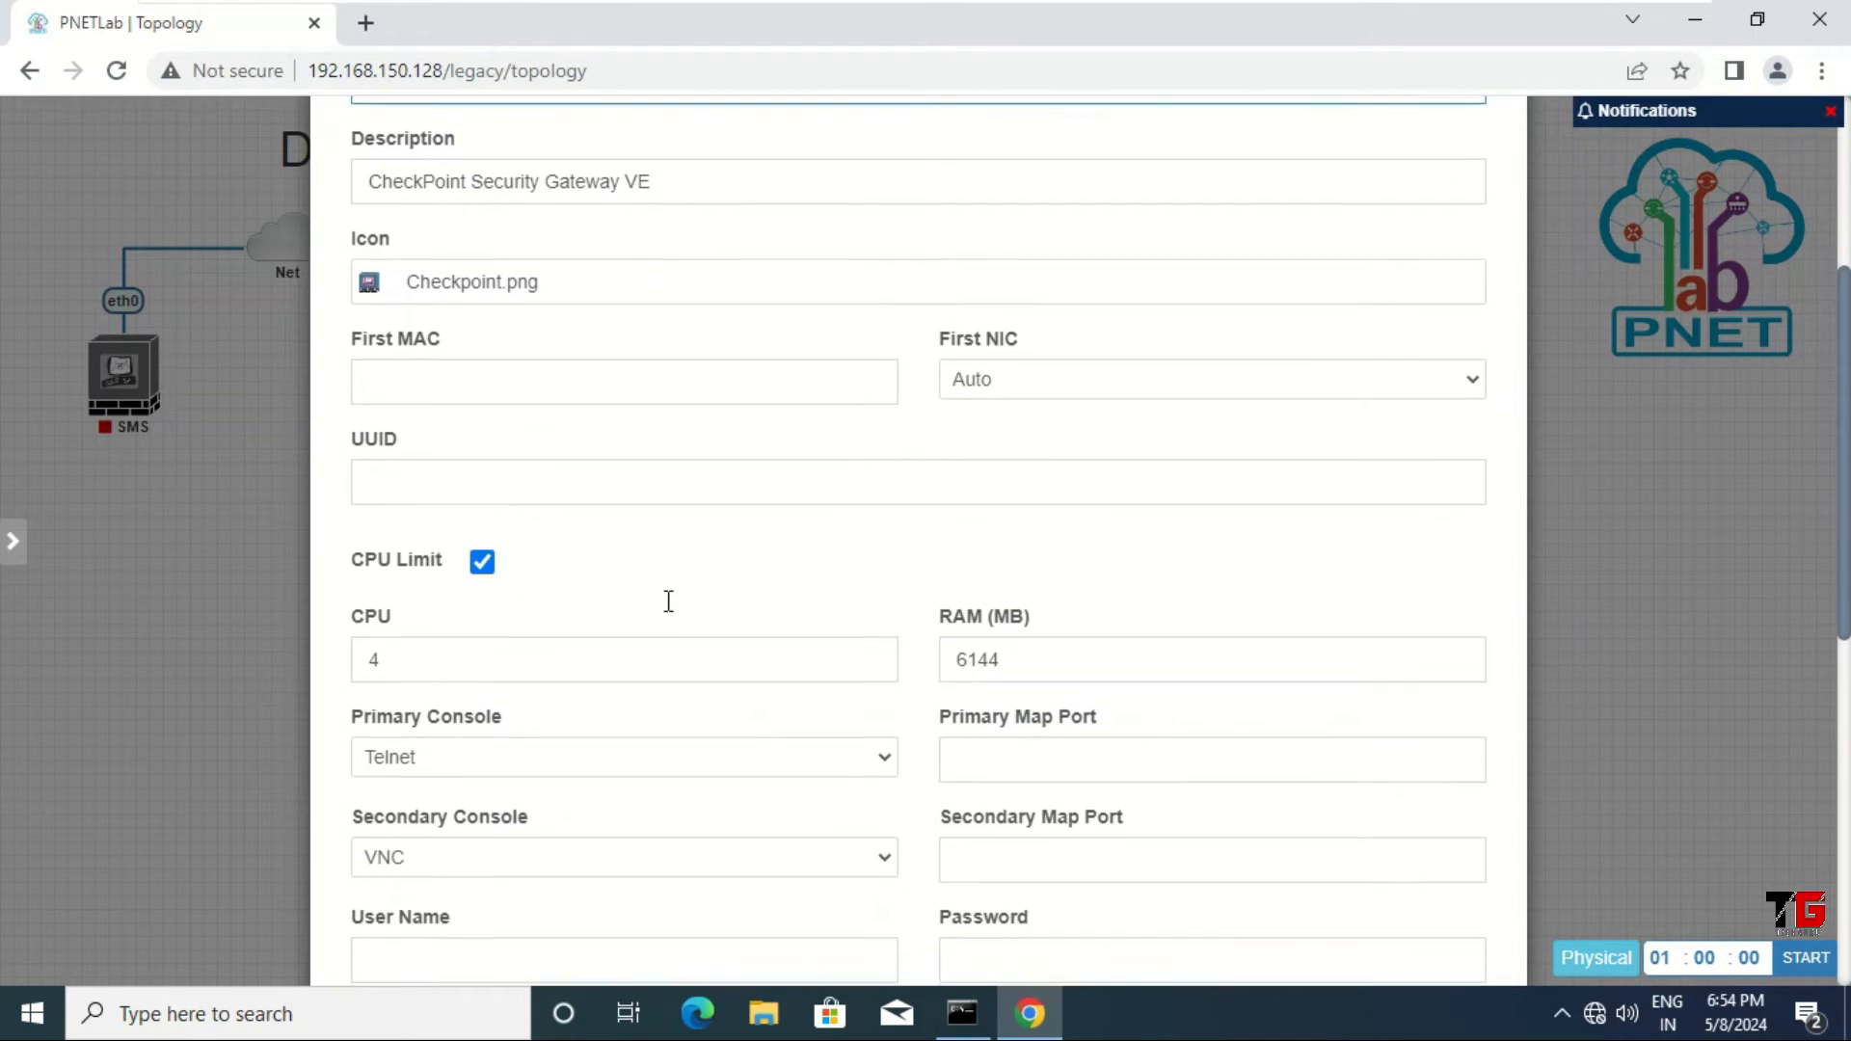
double_click(1024, 651)
text(4028)
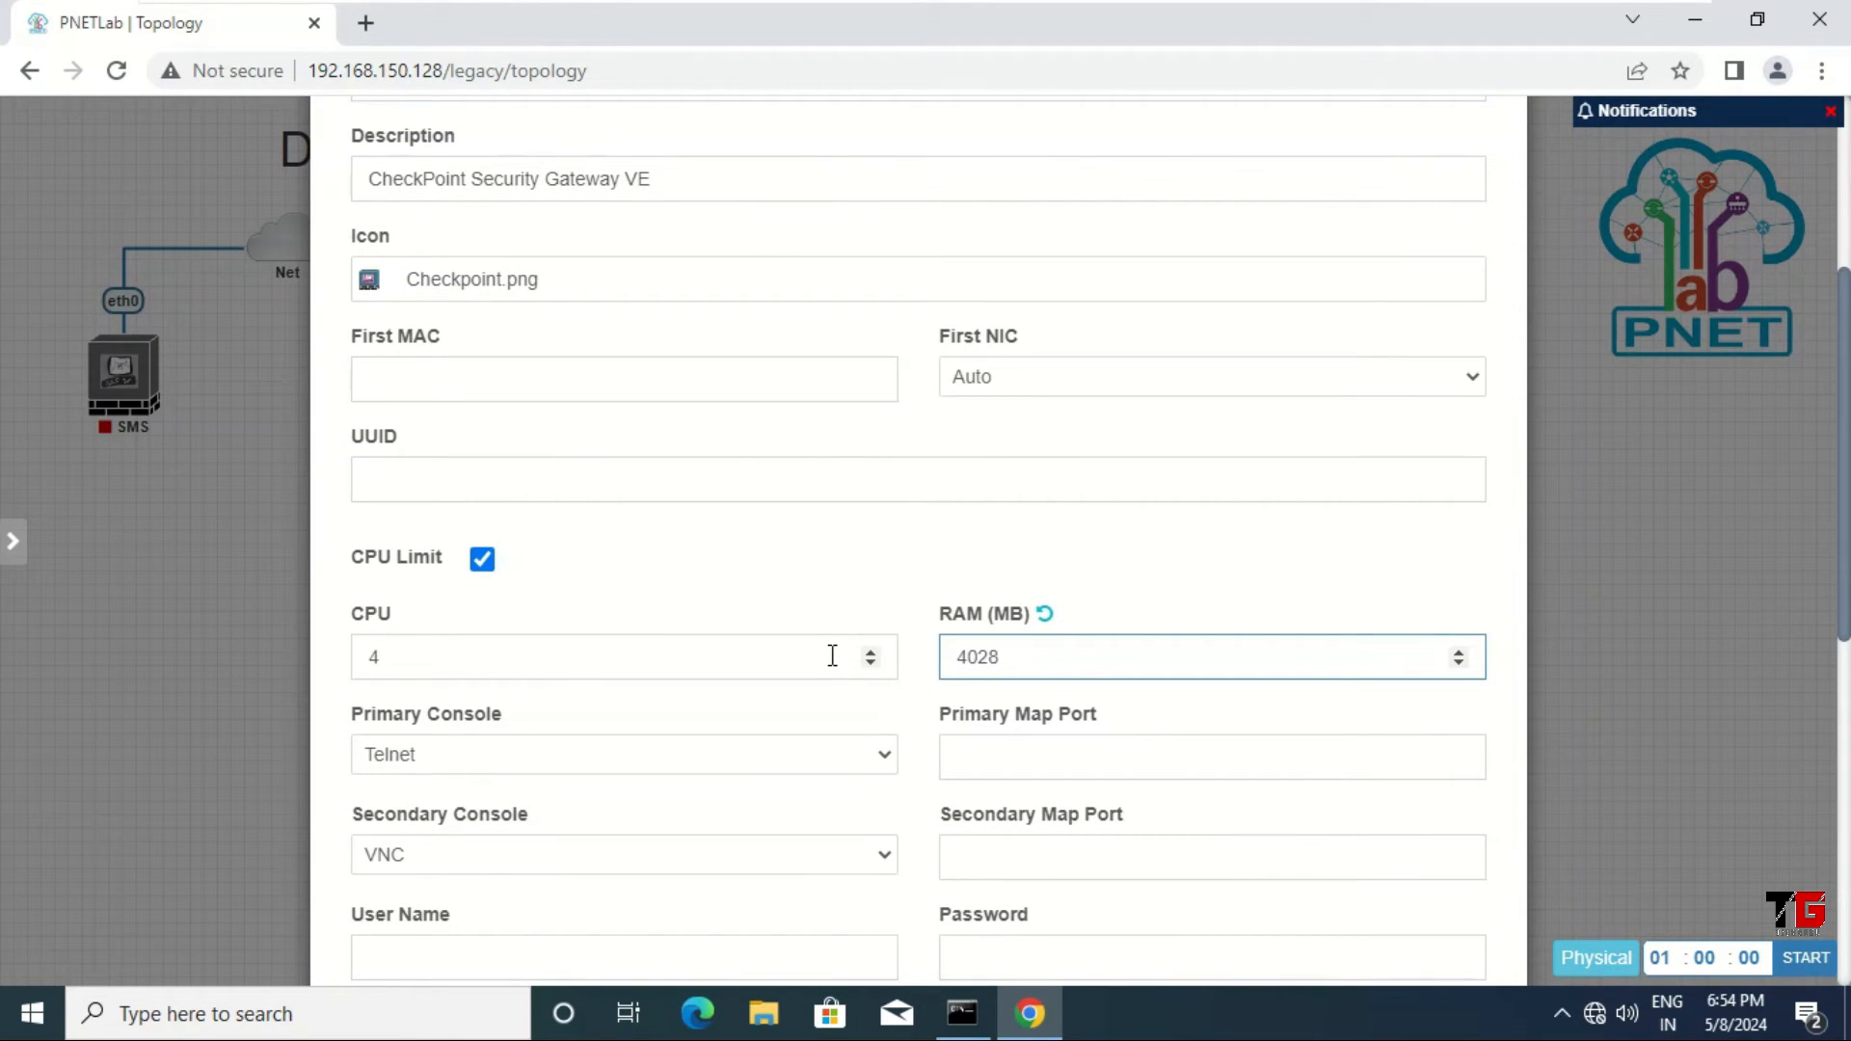
scroll(934, 628, down, 8)
click(858, 901)
mouse_move(320, 255)
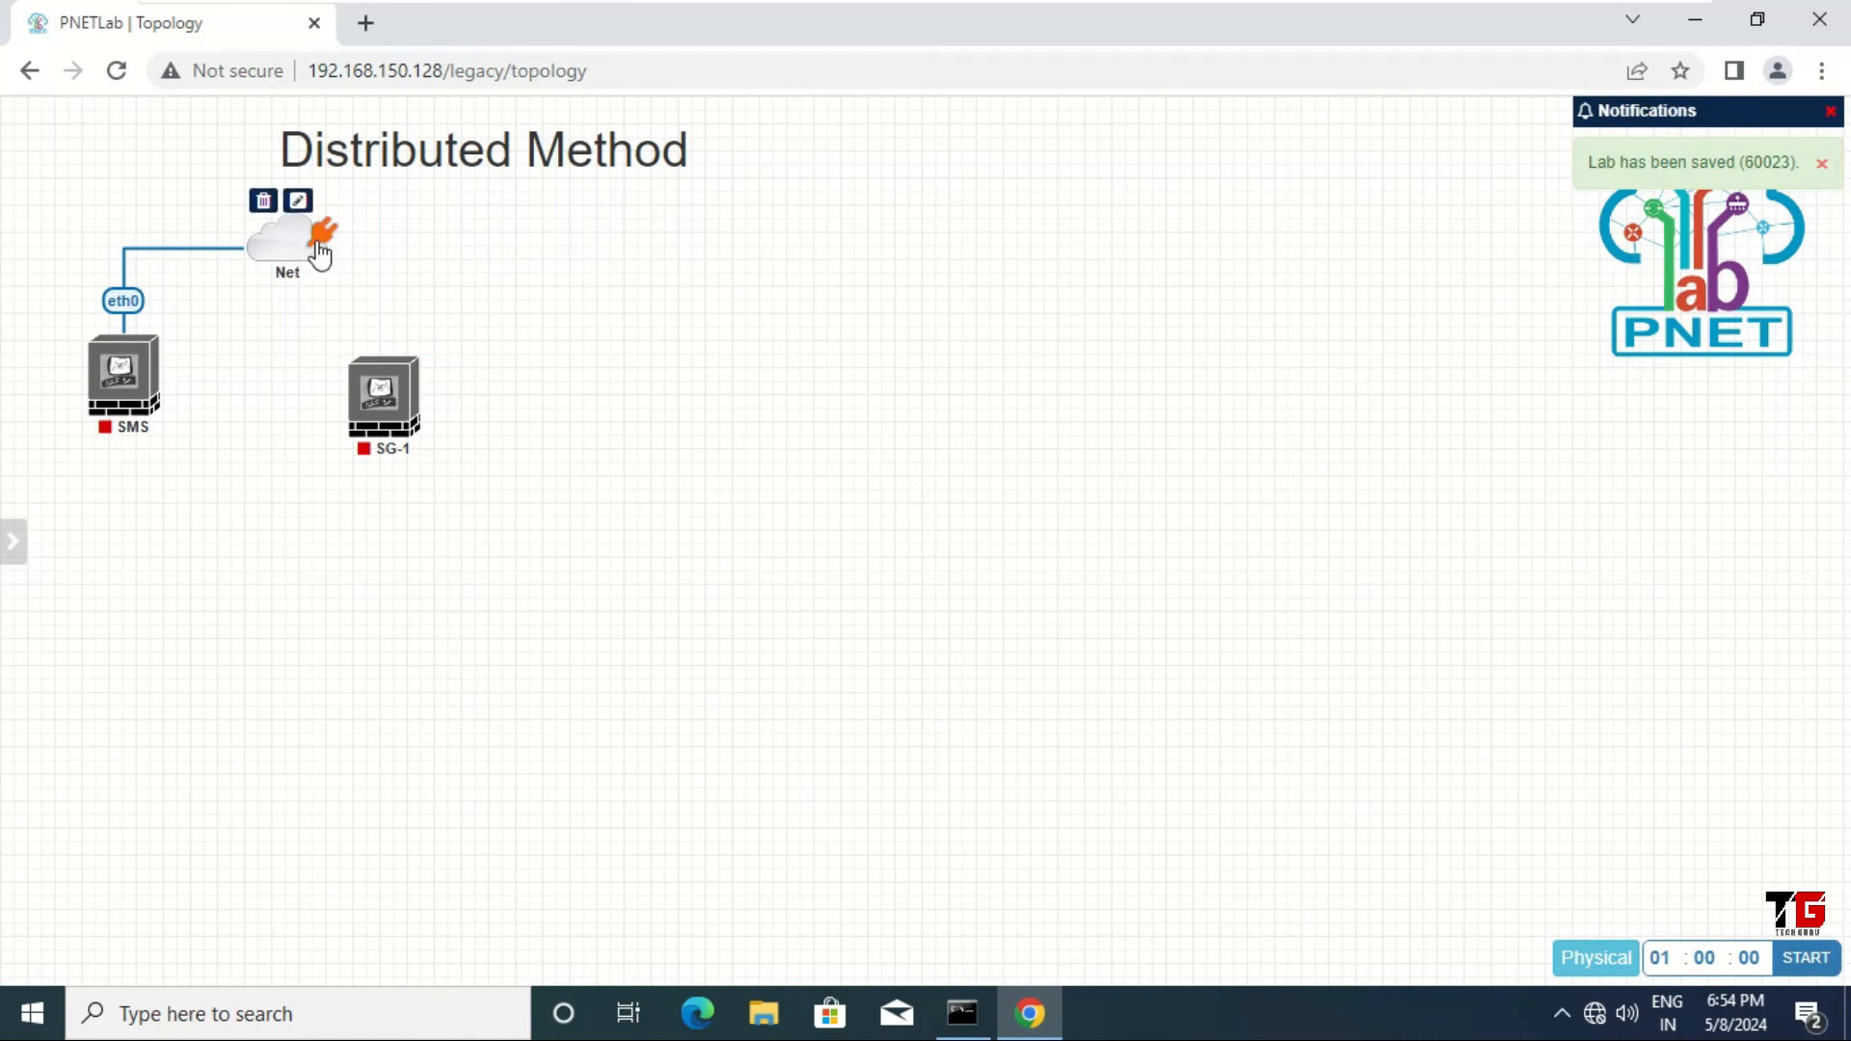
drag(320, 255, 400, 405)
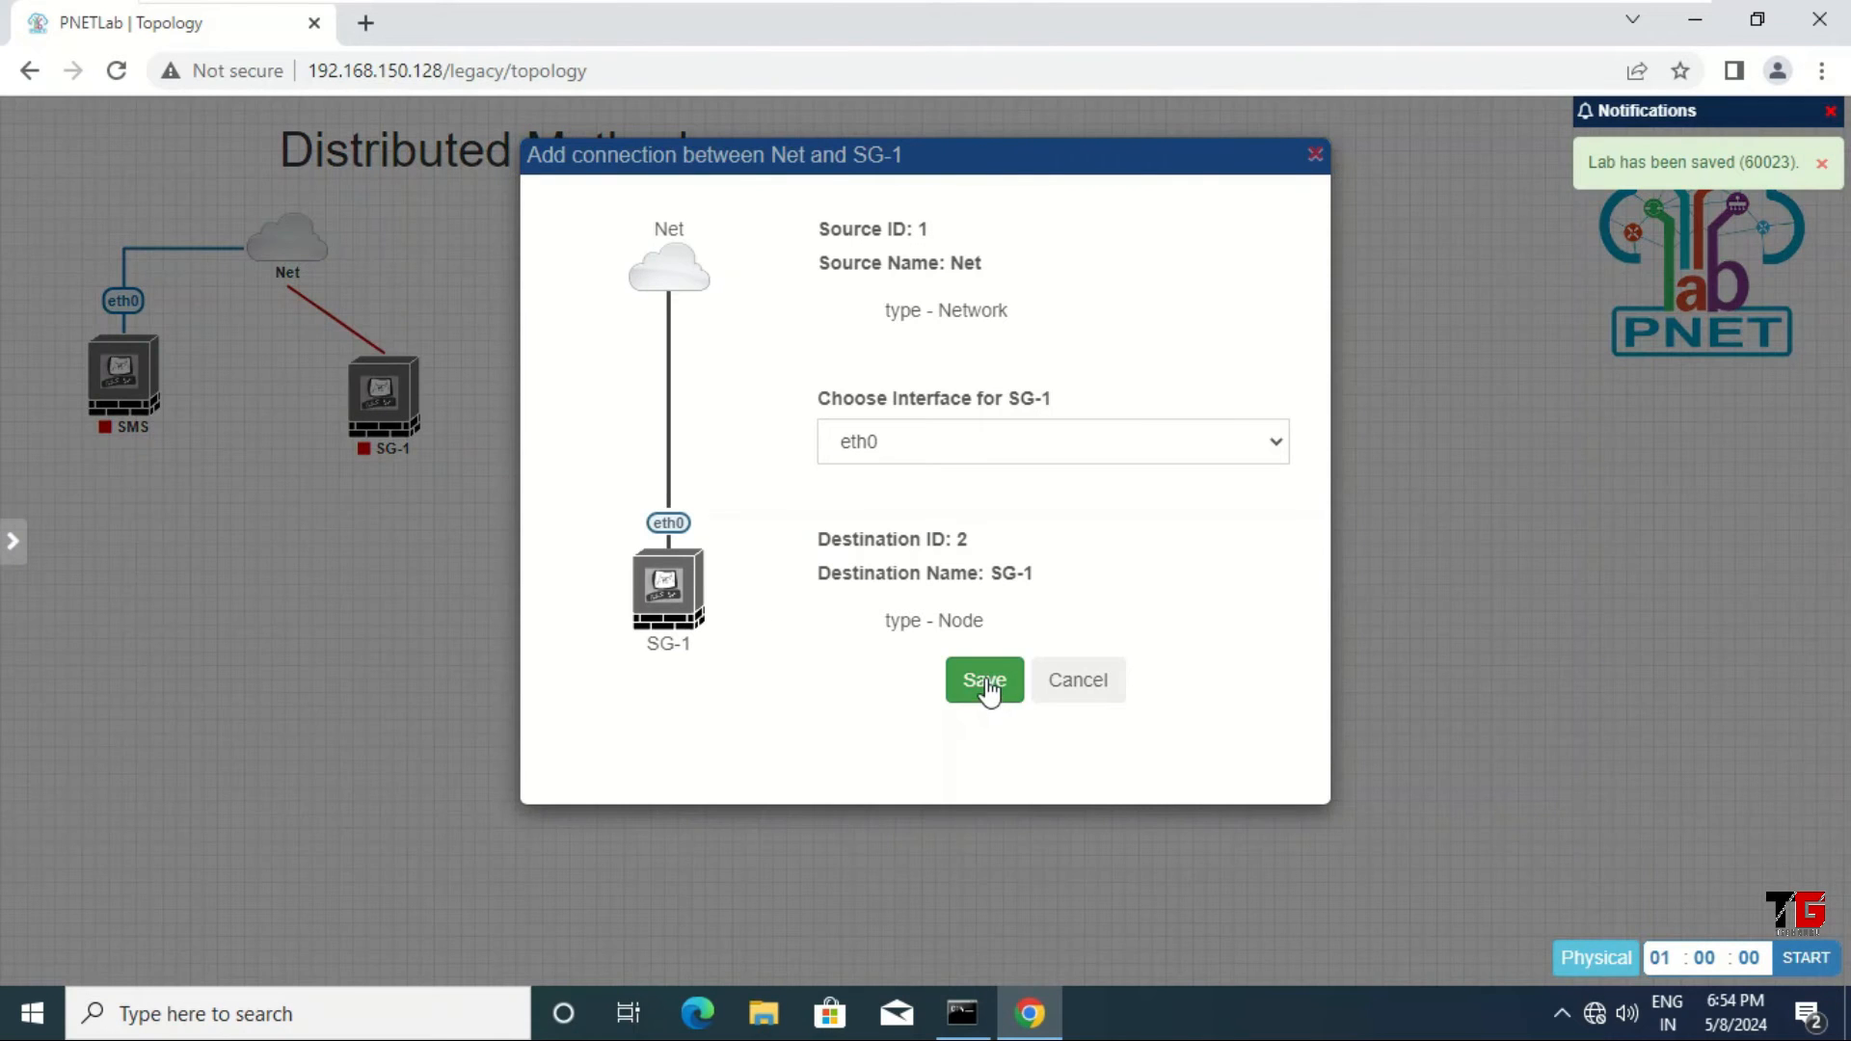
Step: Save the Net–SG-1 eth0 link and restyle it as a Flowchart line, nudging SG-1 slightly
click(986, 680)
mouse_move(381, 361)
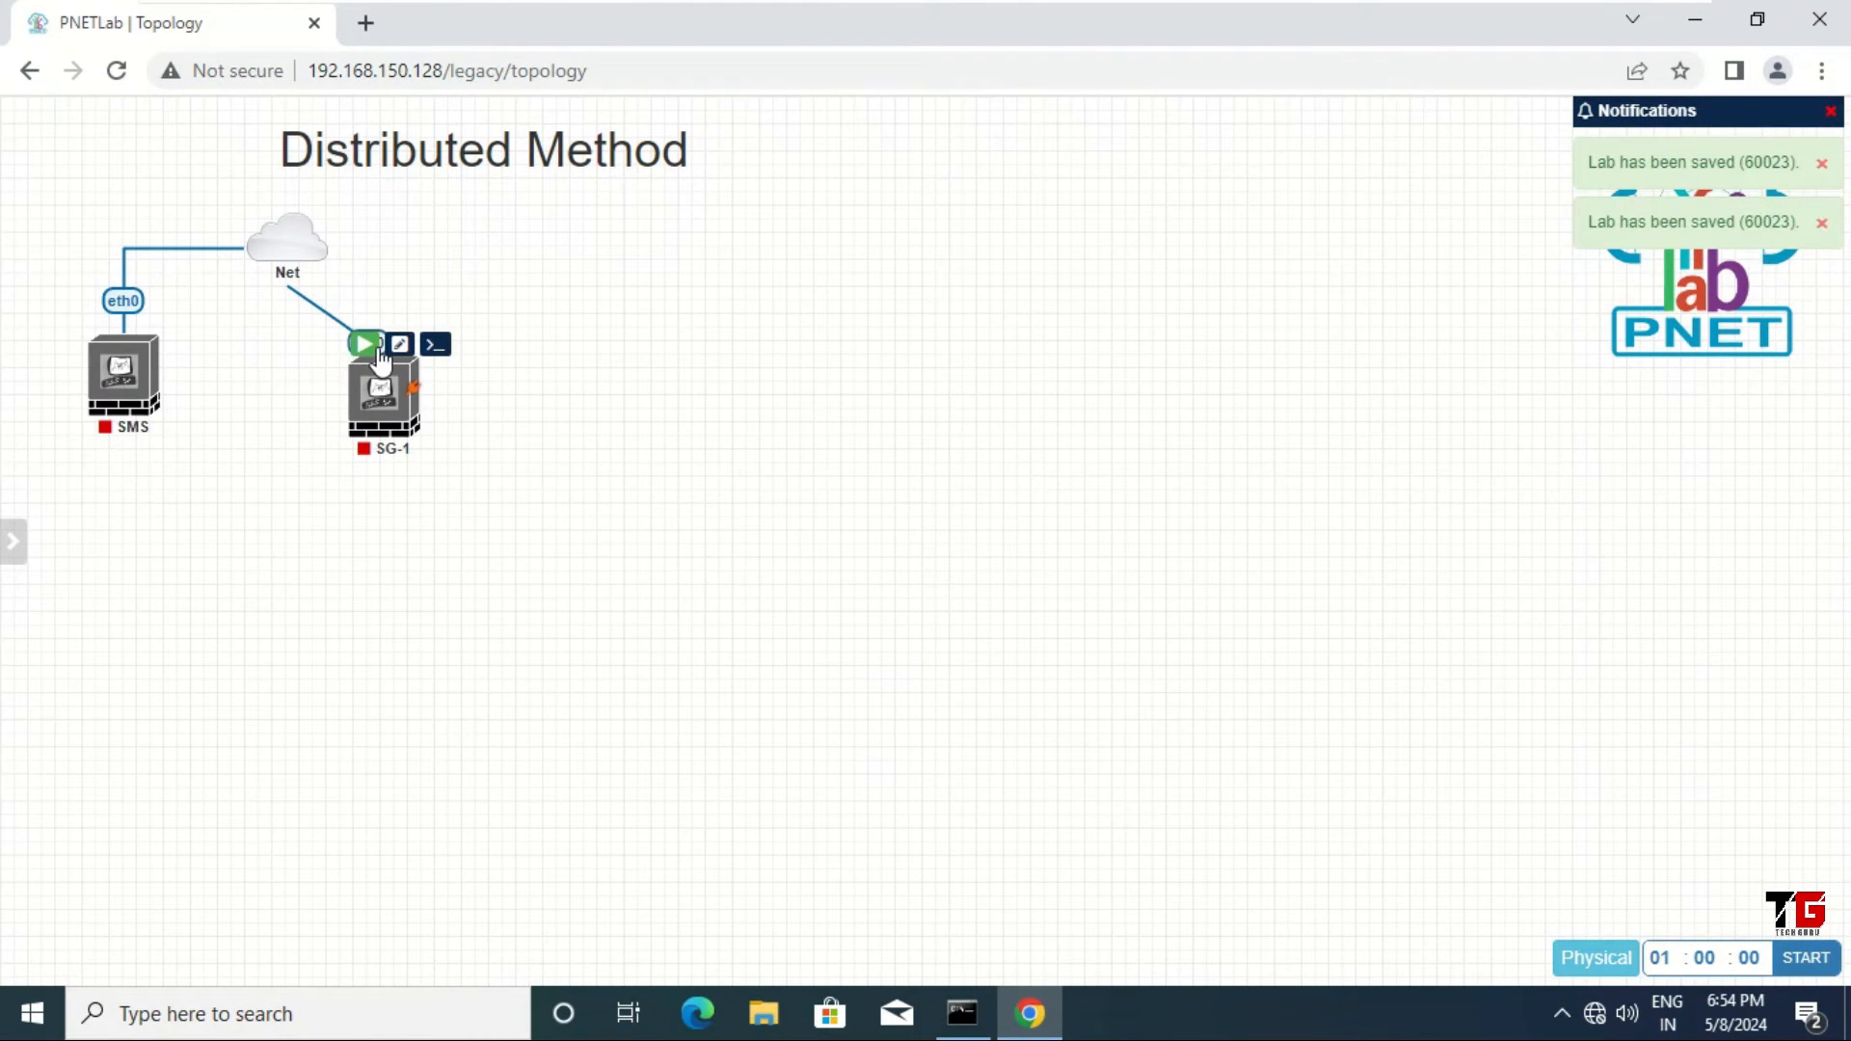
right_click(361, 338)
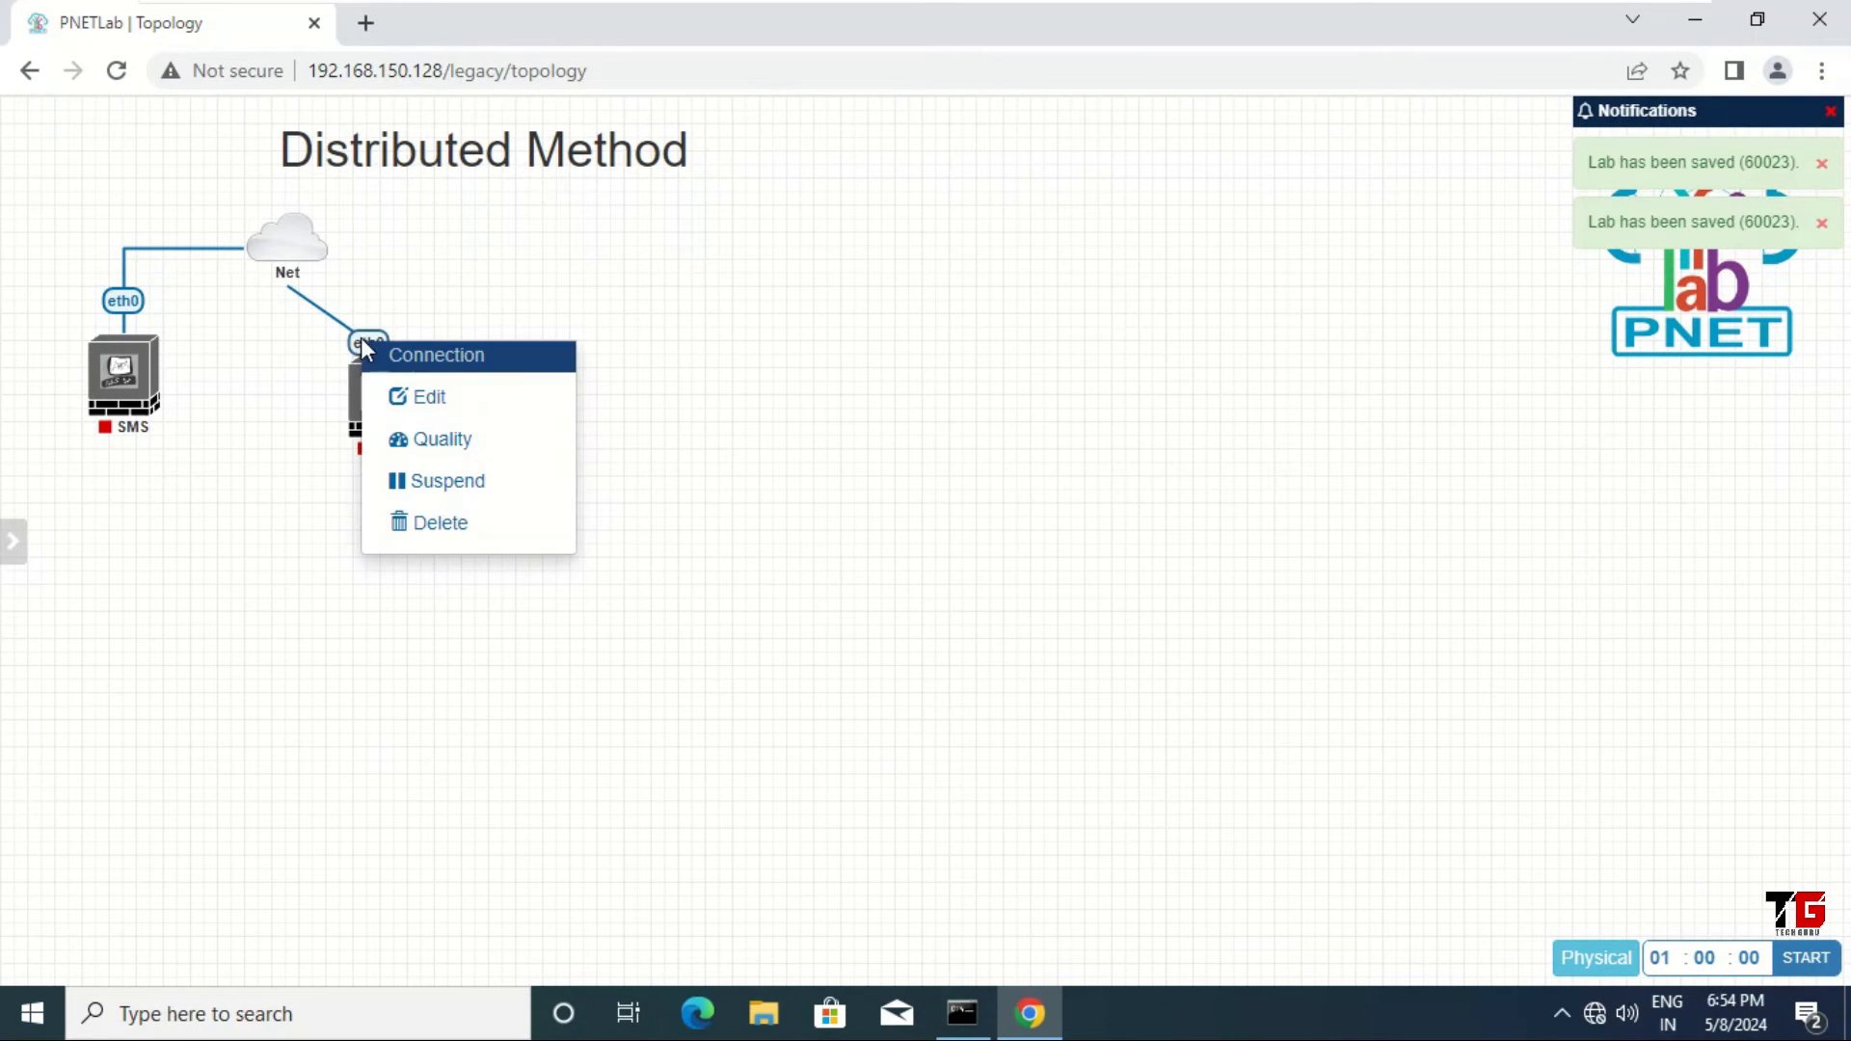
click(473, 413)
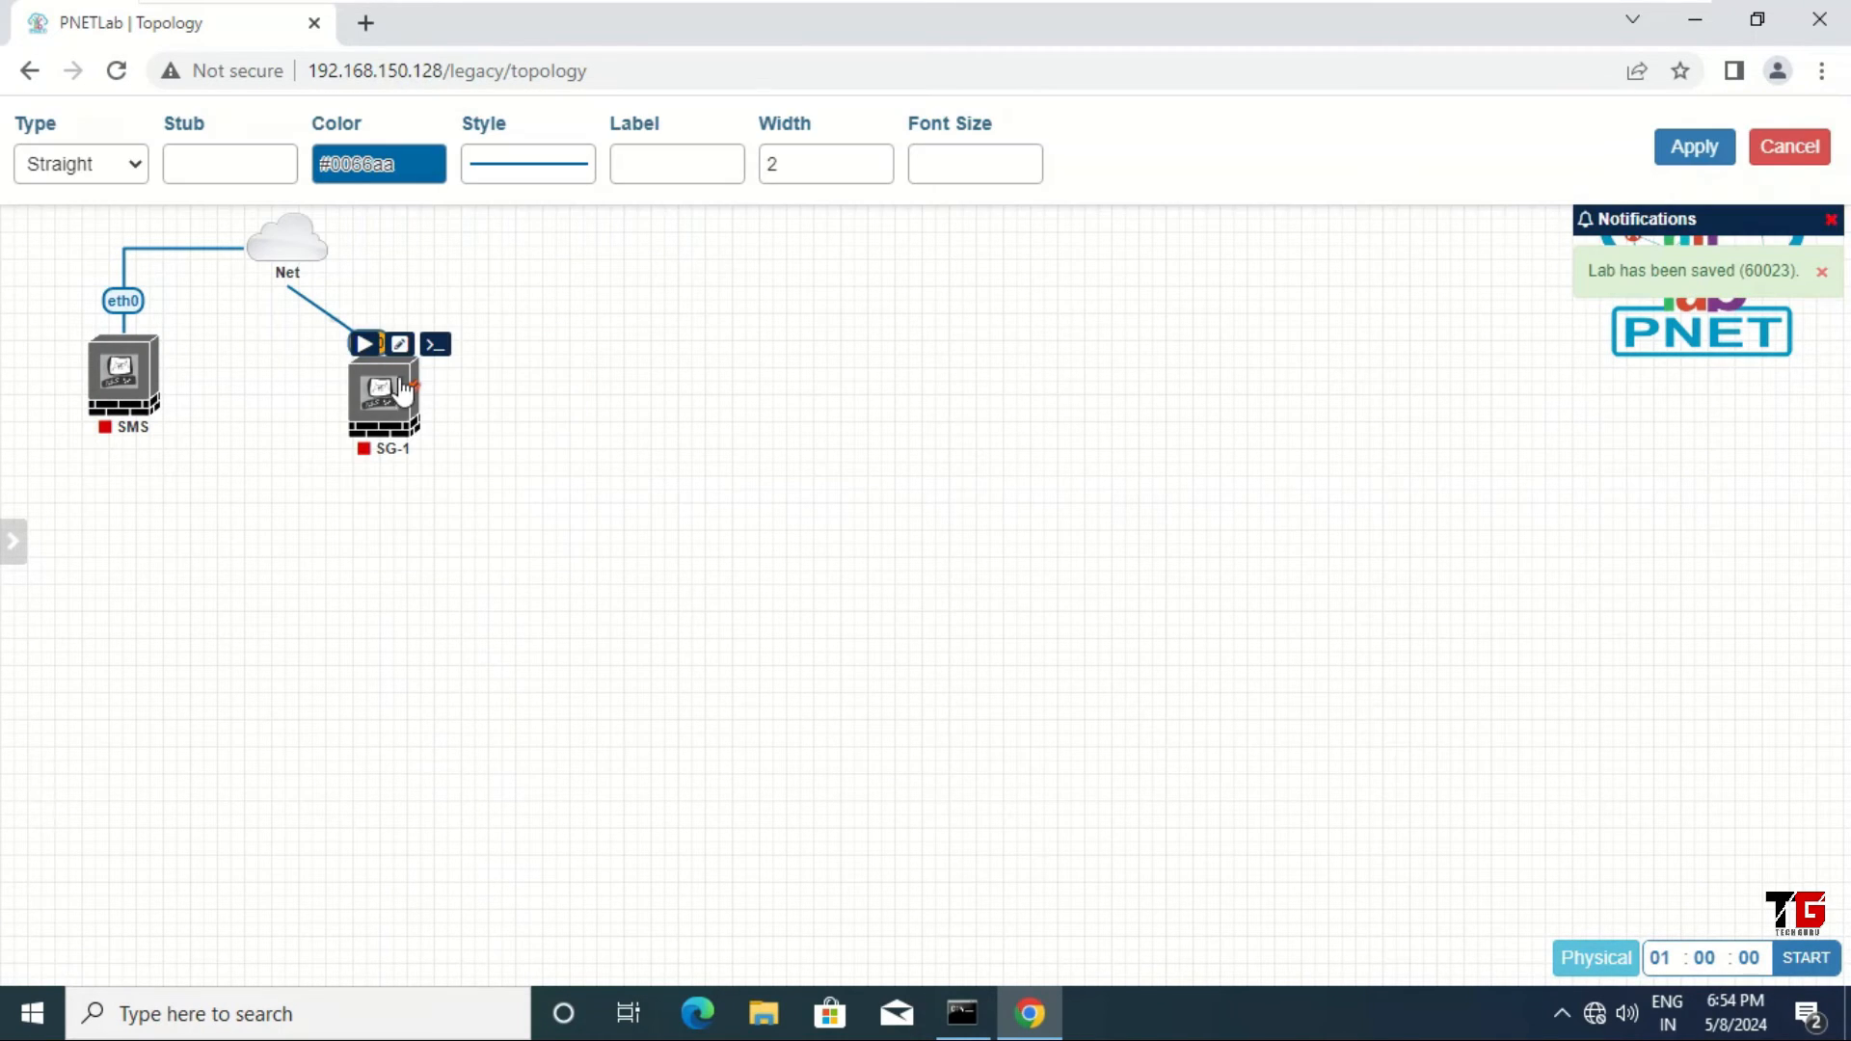
click(130, 166)
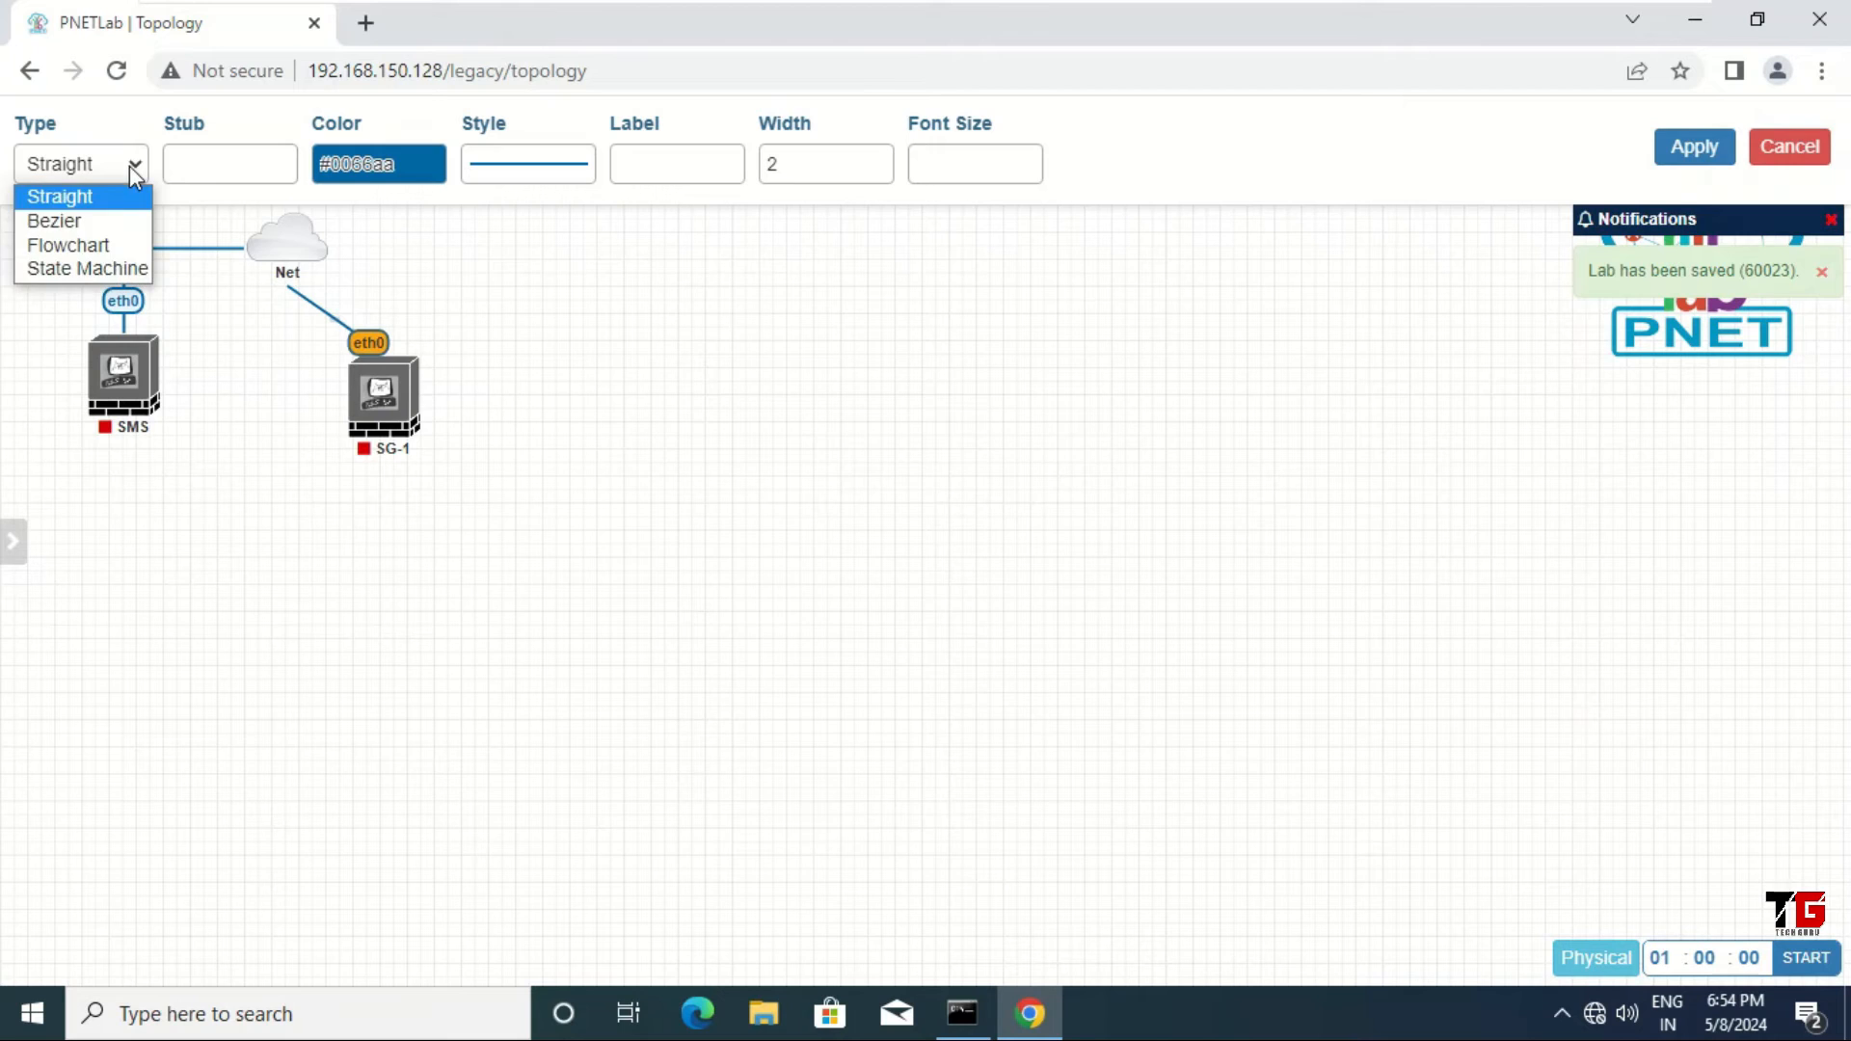
click(68, 245)
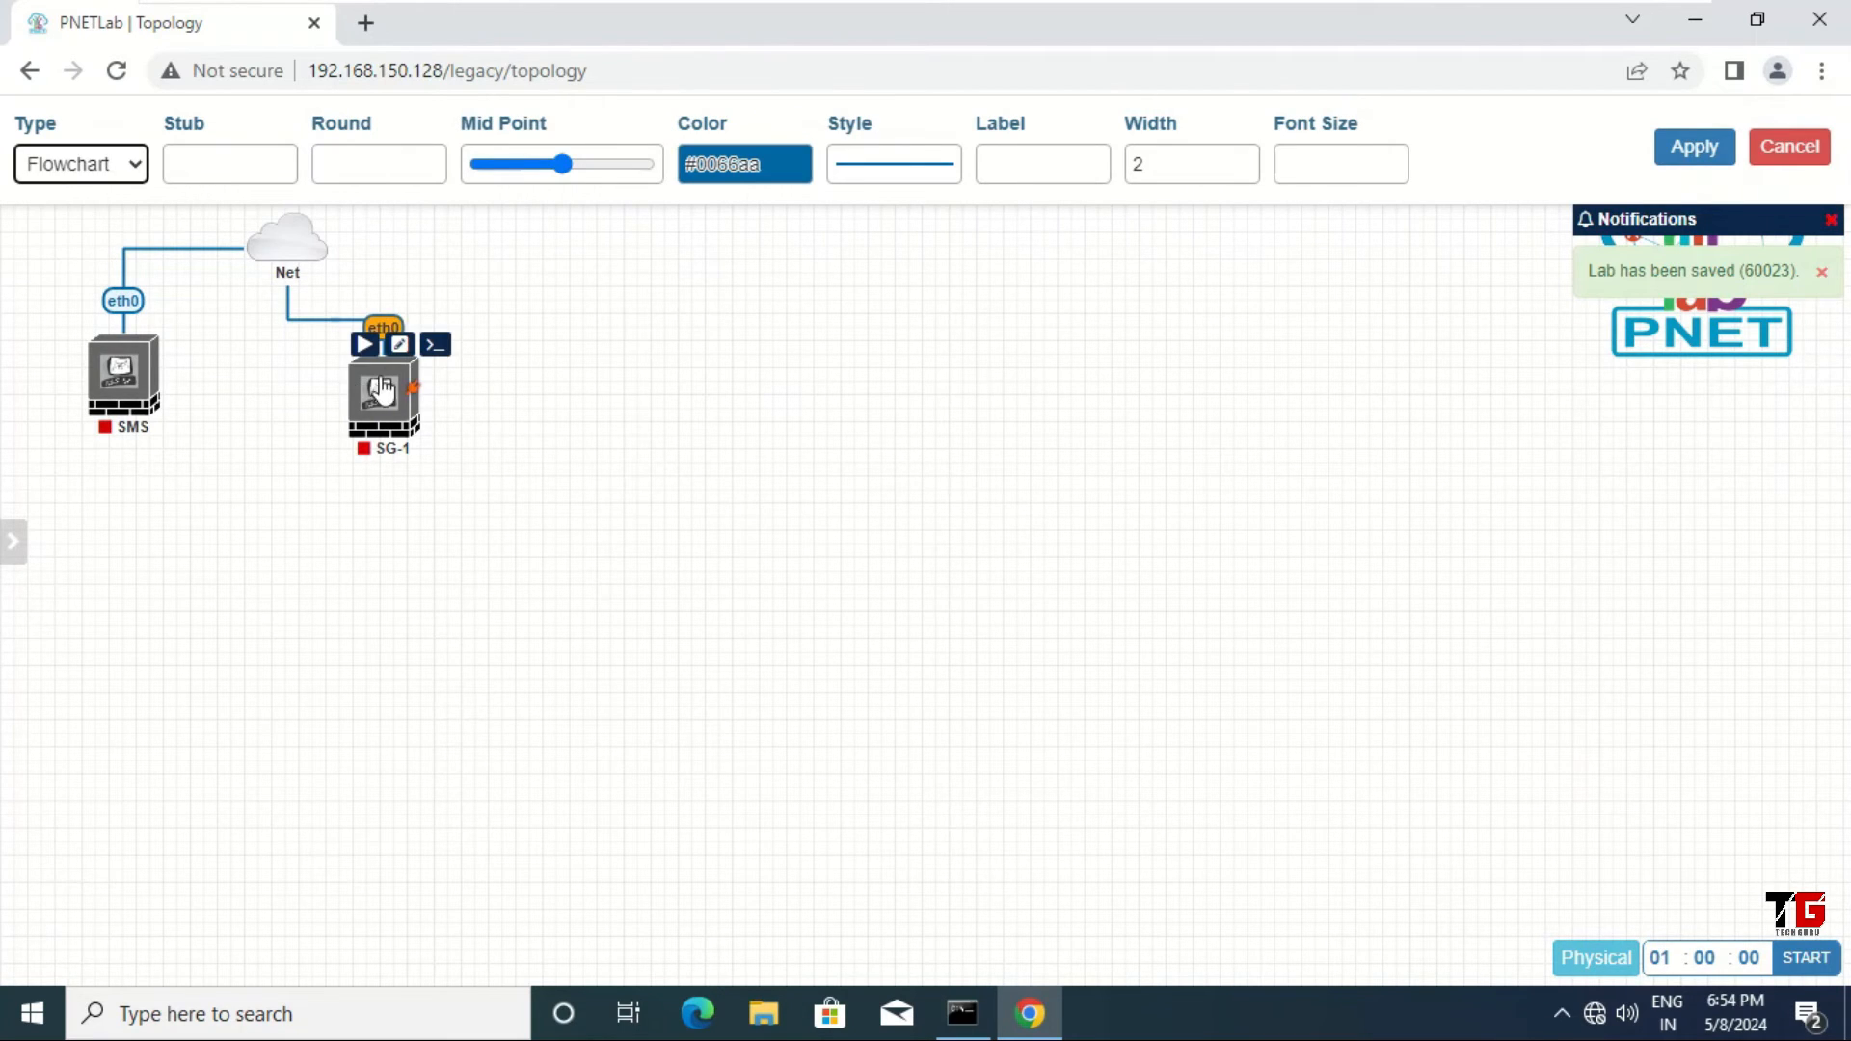
drag(381, 401, 375, 397)
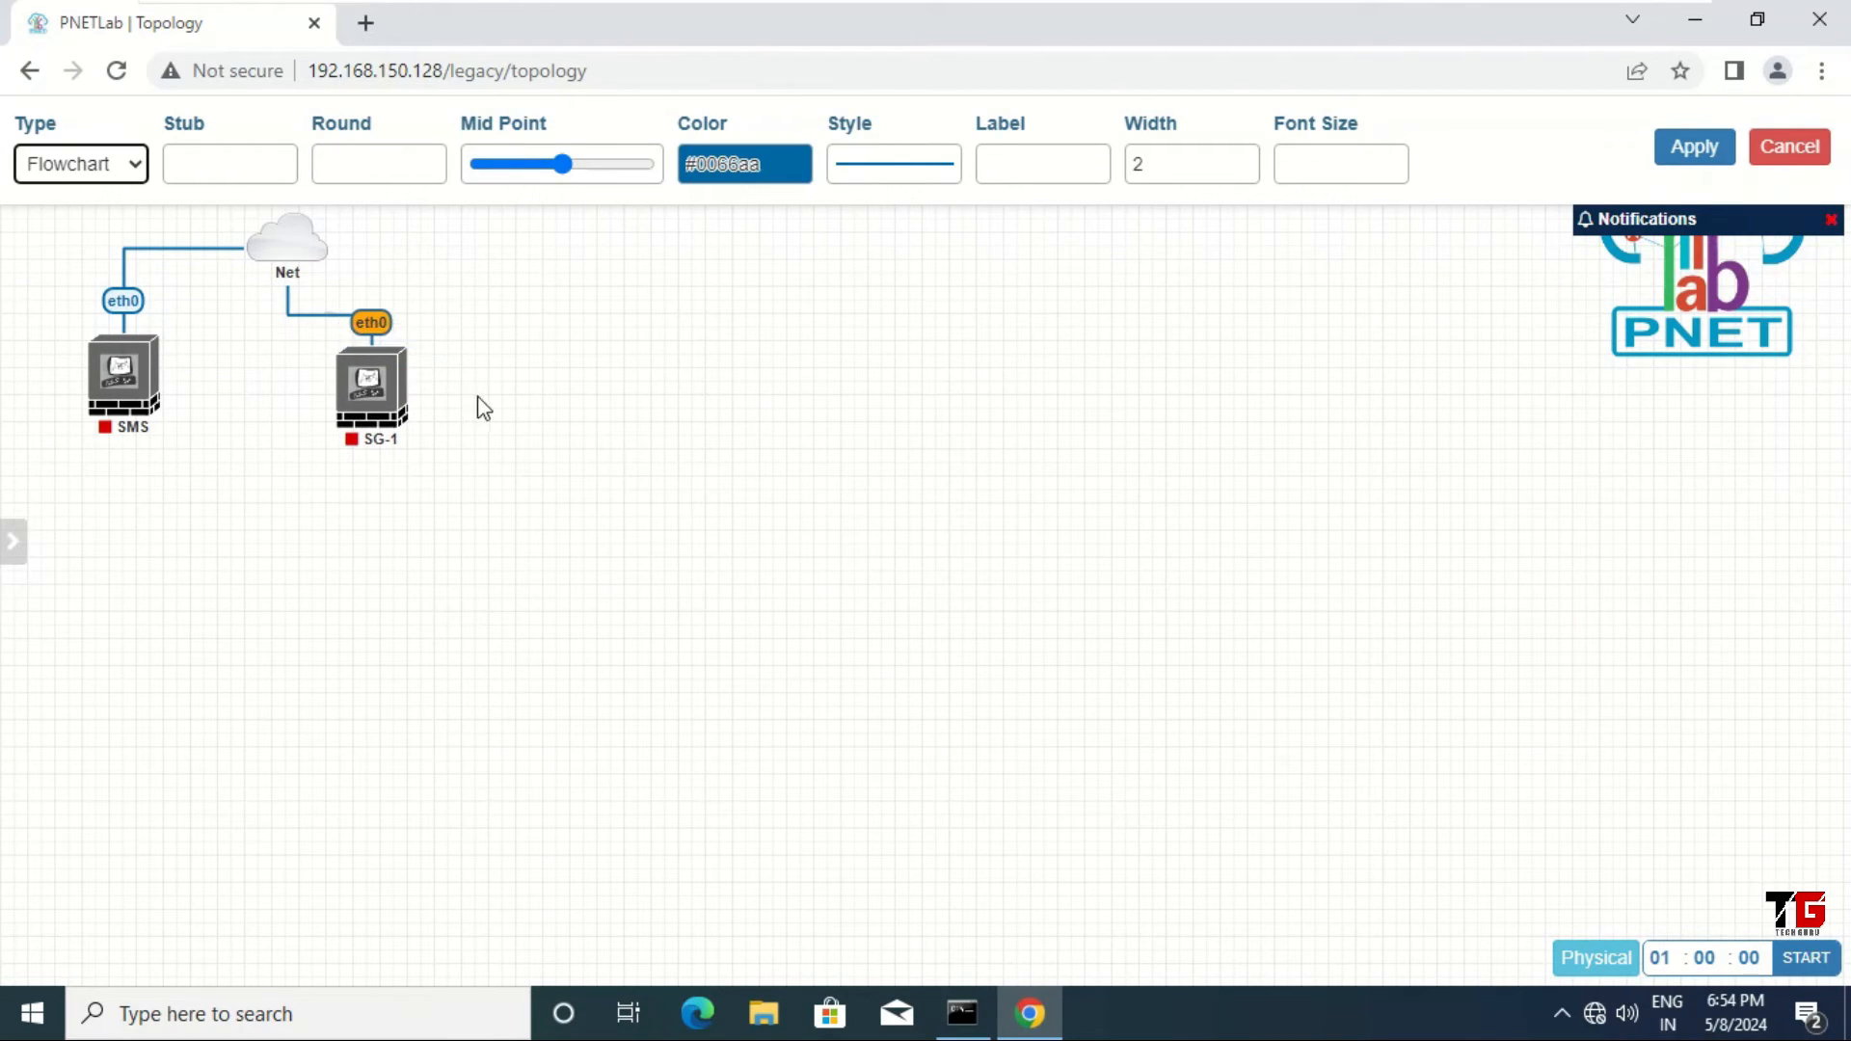
click(1694, 146)
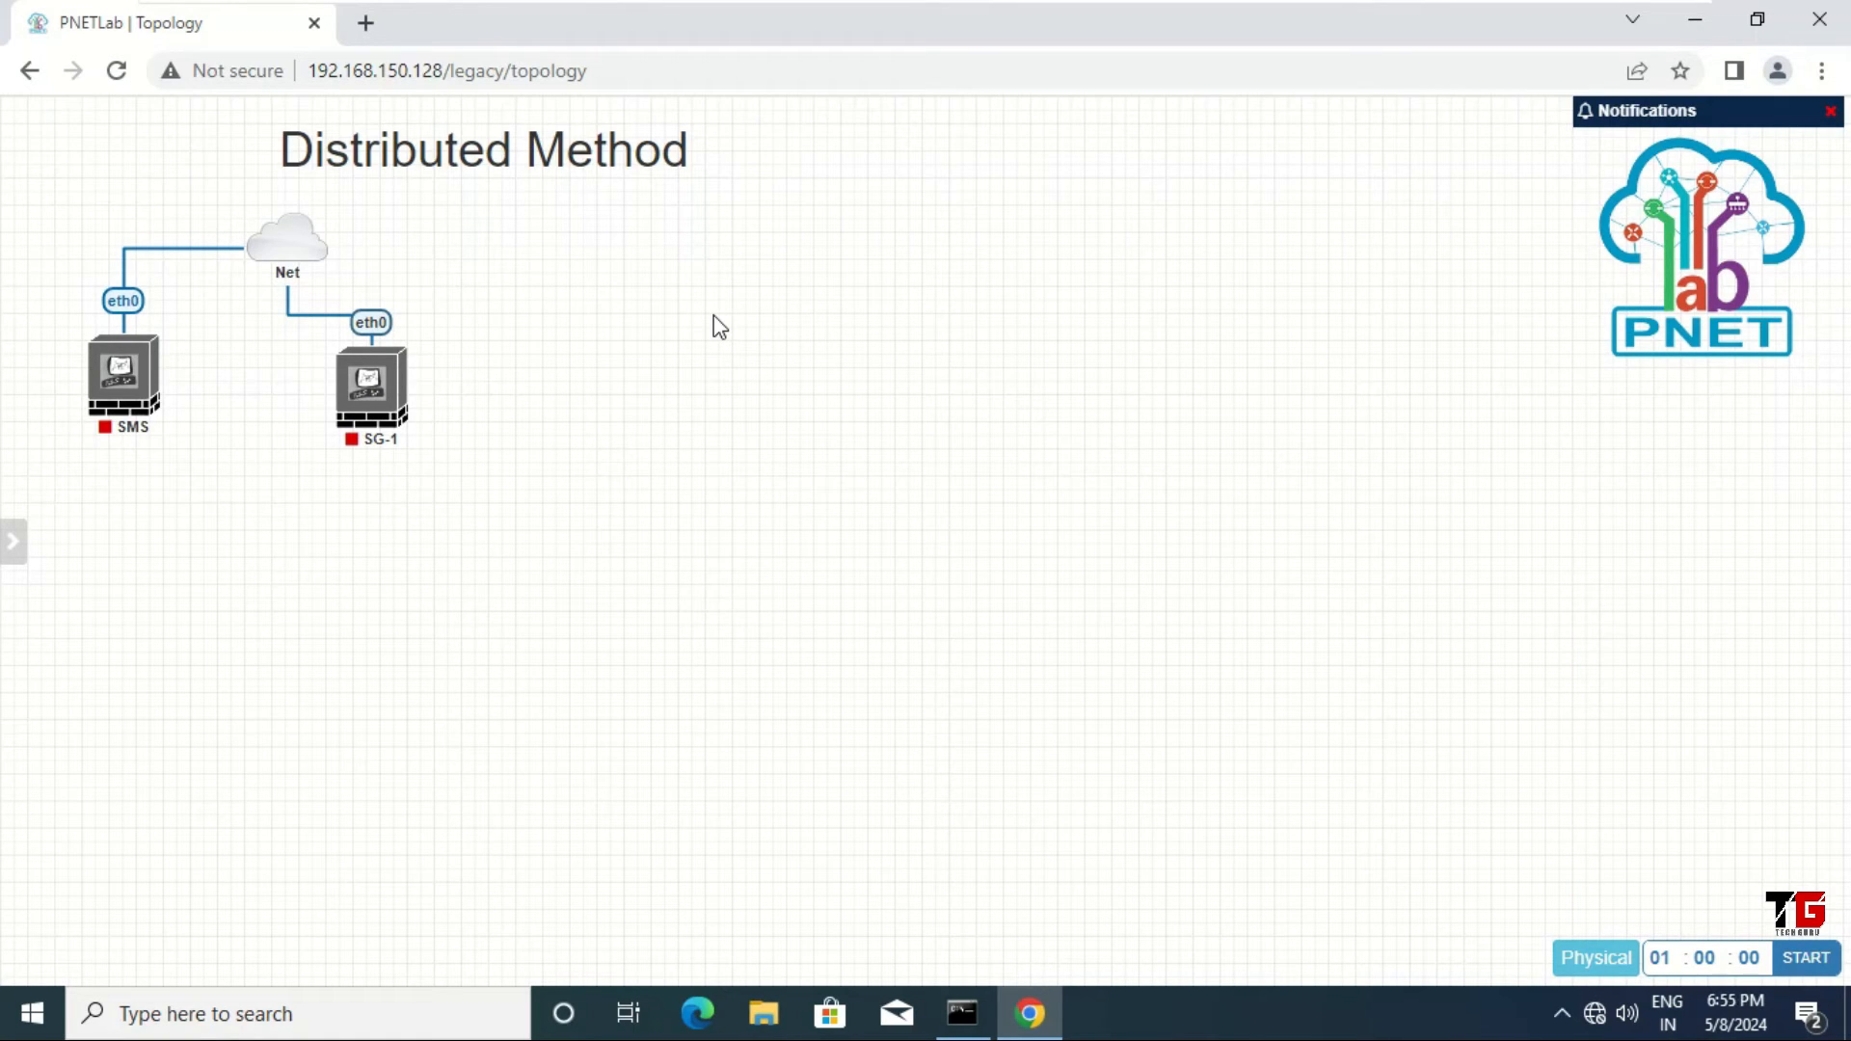
Step: Add a bridge network named SW-1 and connect it to SG-1's eth1 interface
right_click(618, 337)
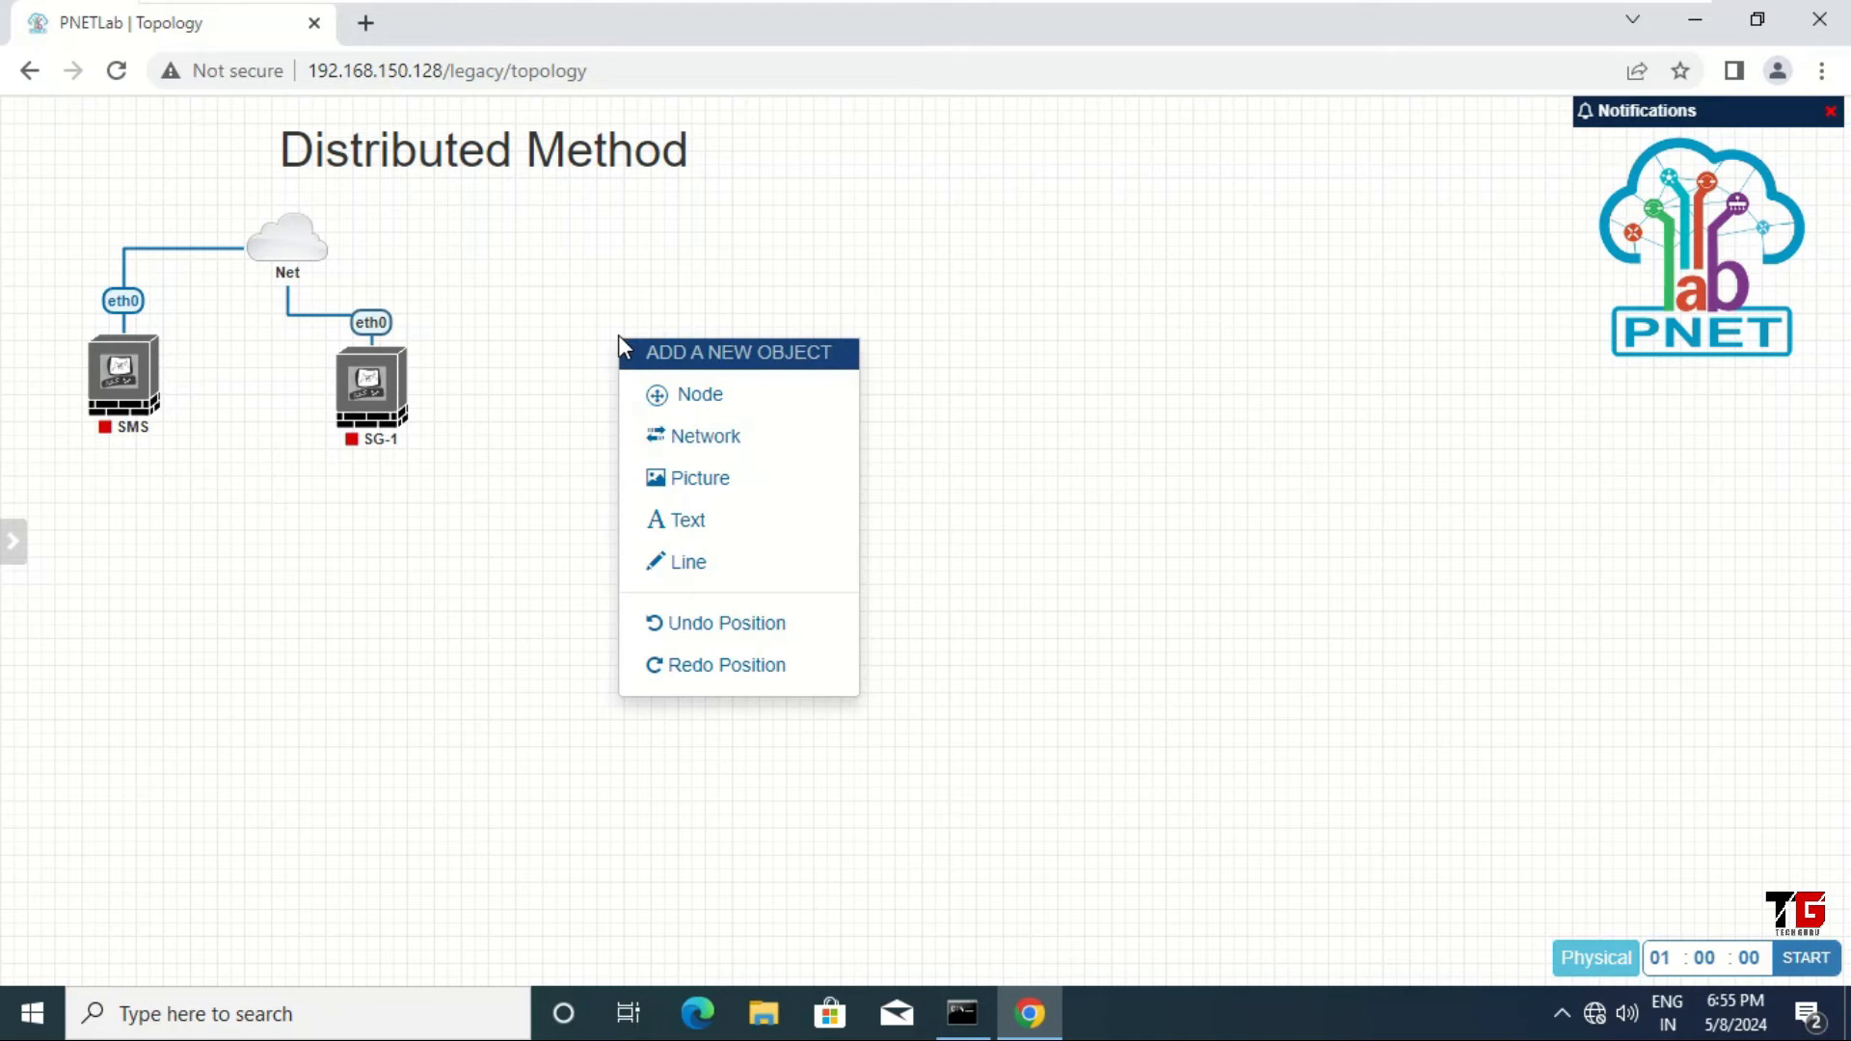
click(723, 441)
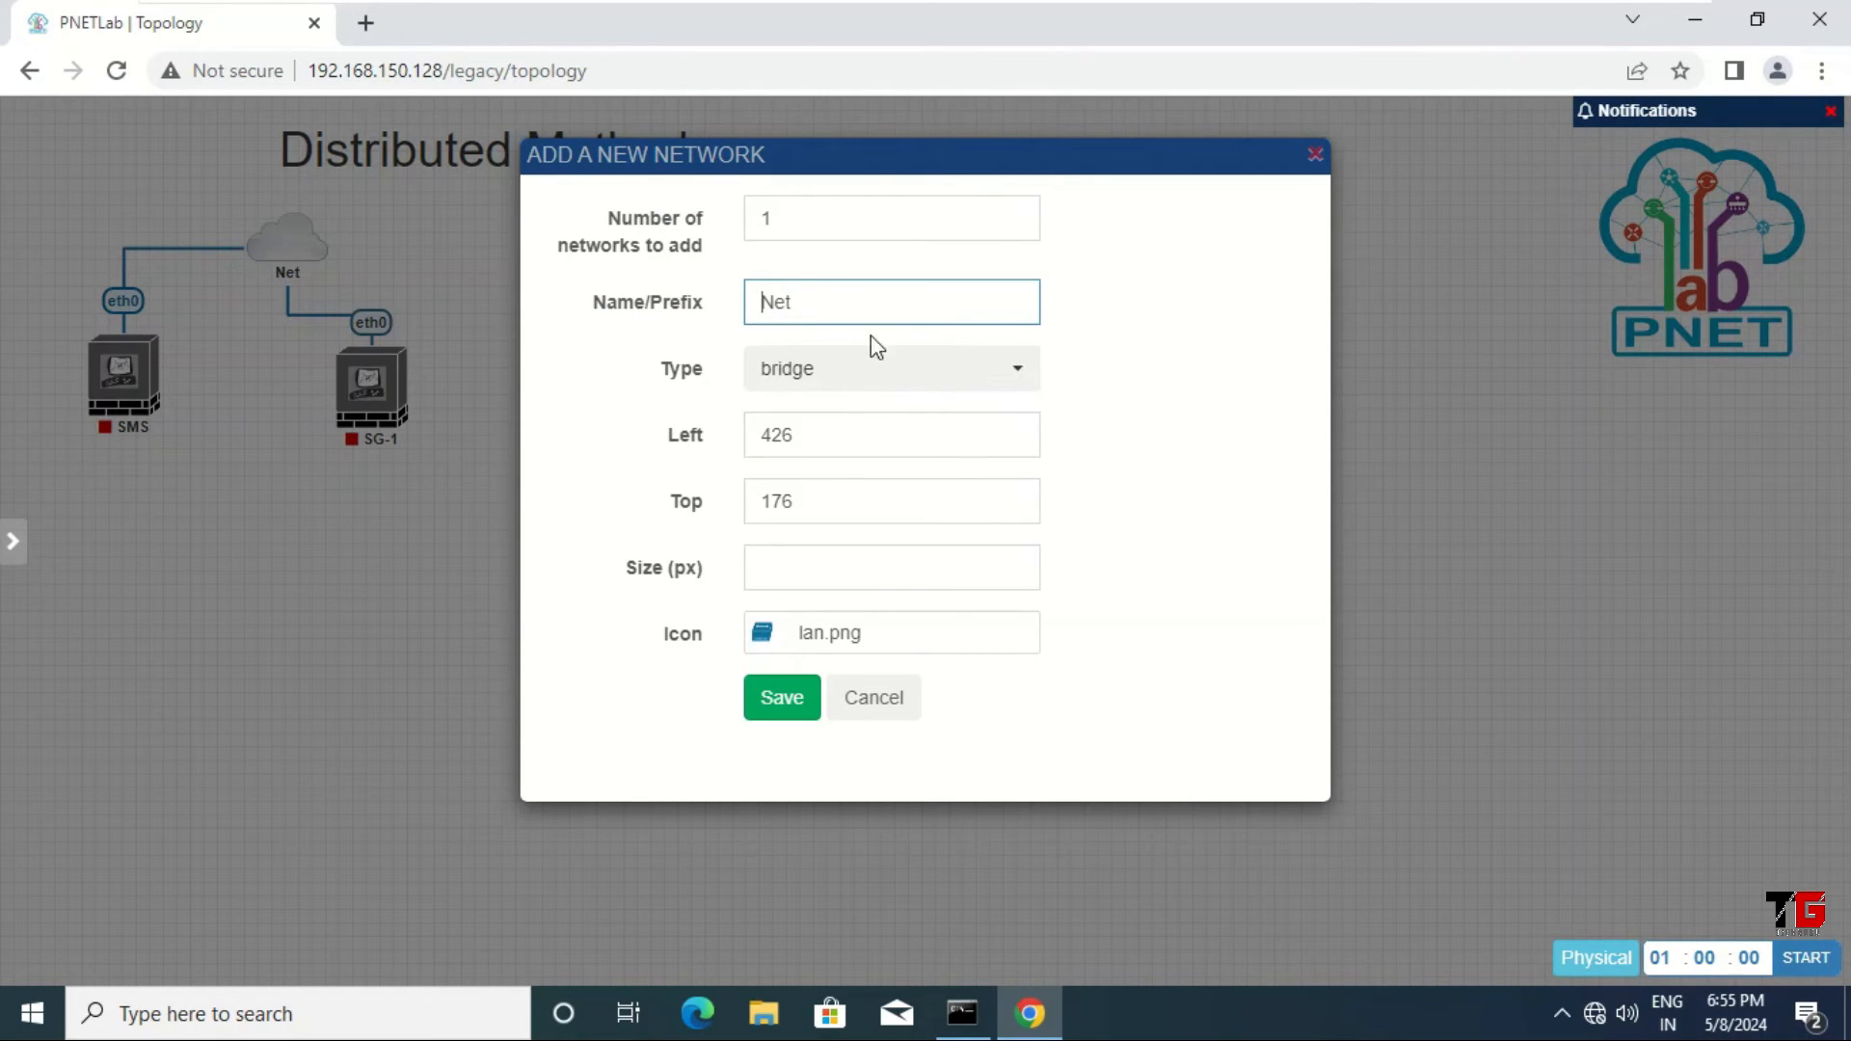
drag(838, 316, 714, 318)
text(SW-1)
click(783, 700)
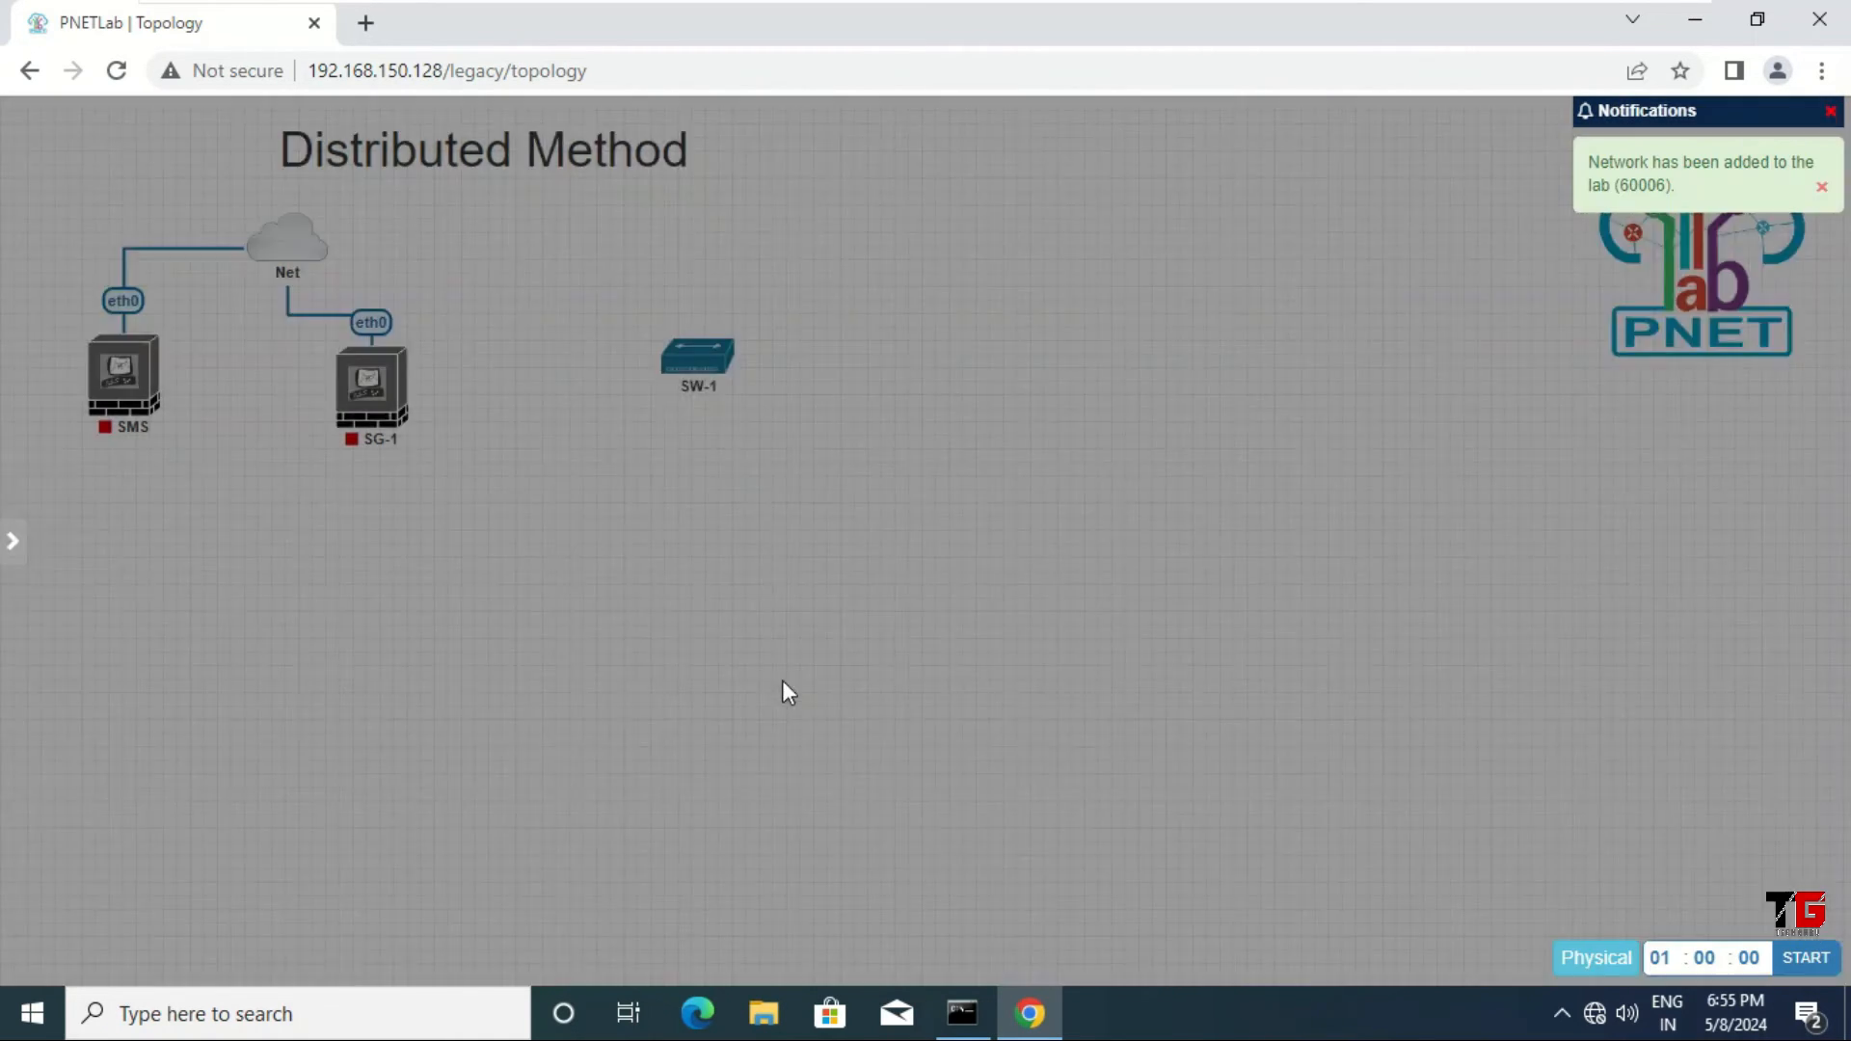
mouse_move(697, 359)
mouse_down()
mouse_move(405, 393)
mouse_move(428, 415)
mouse_up()
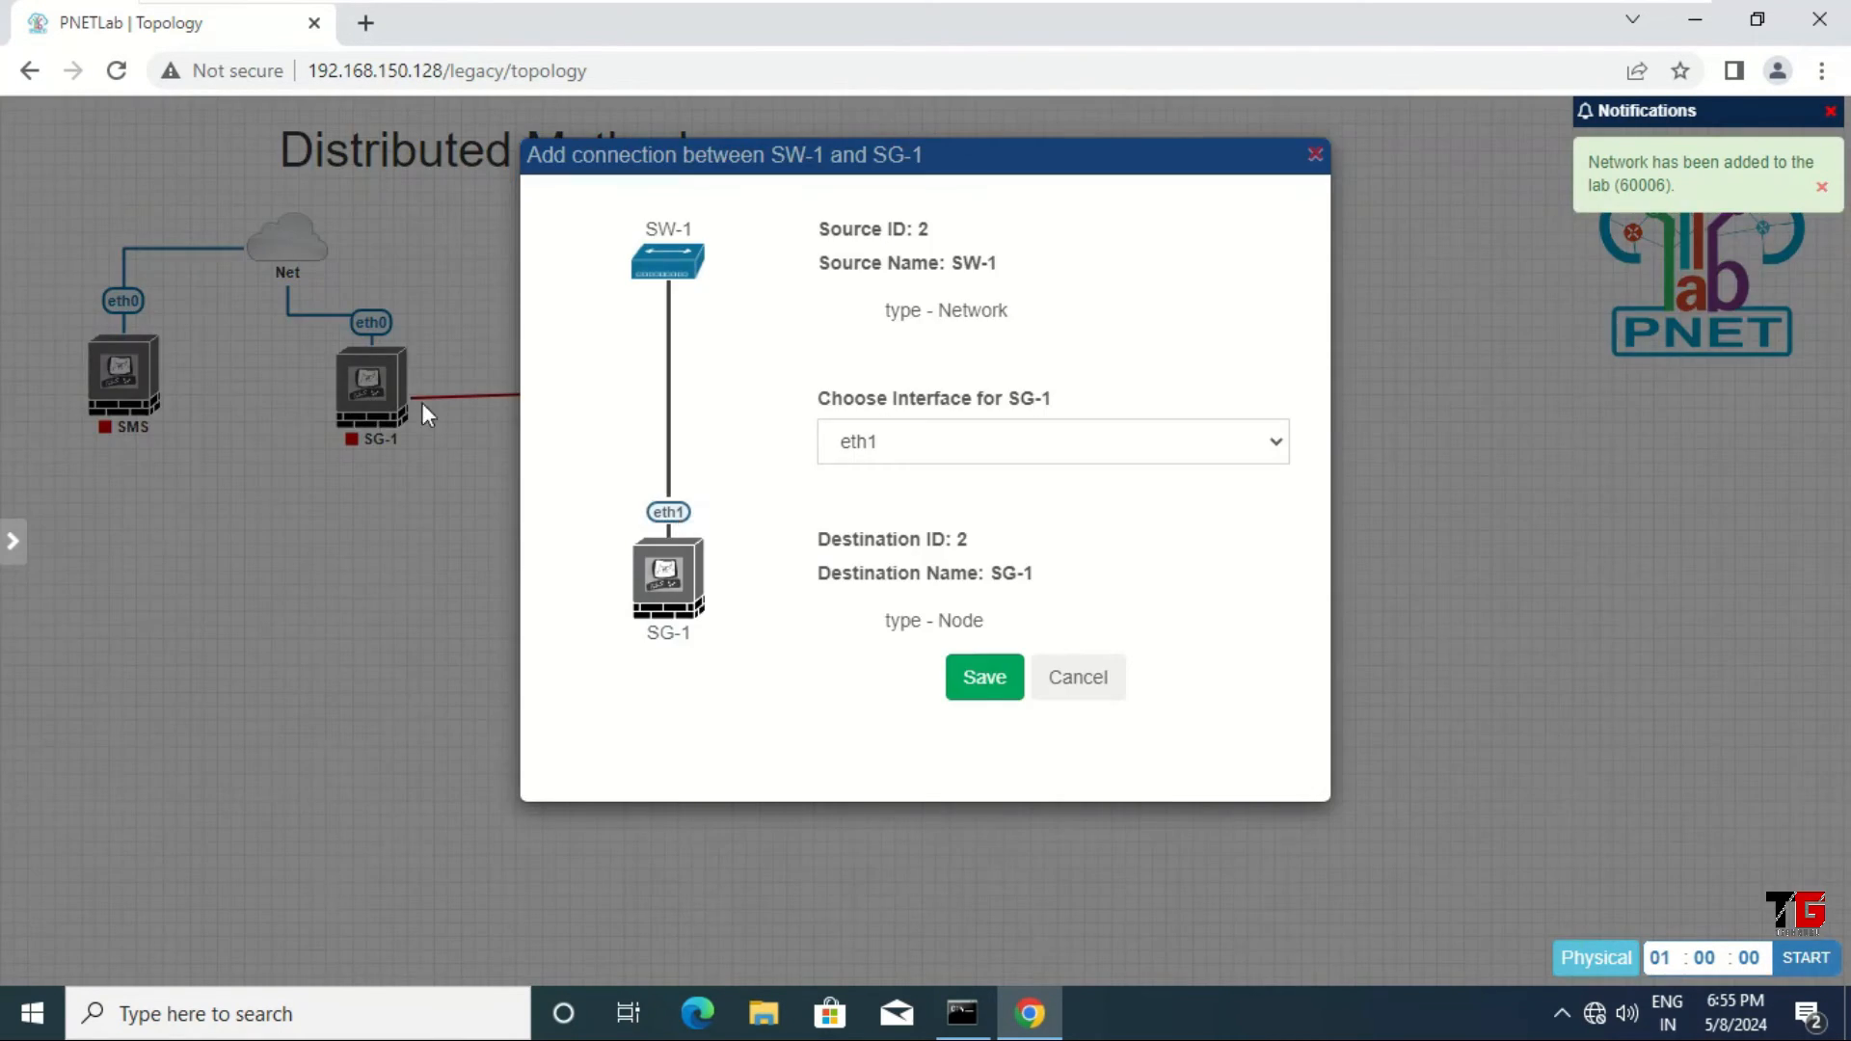
click(993, 685)
Step: Make the SG-1–SW-1 link a Flowchart line labelled LAN, then move SW-1 up above SG-1
mouse_move(607, 403)
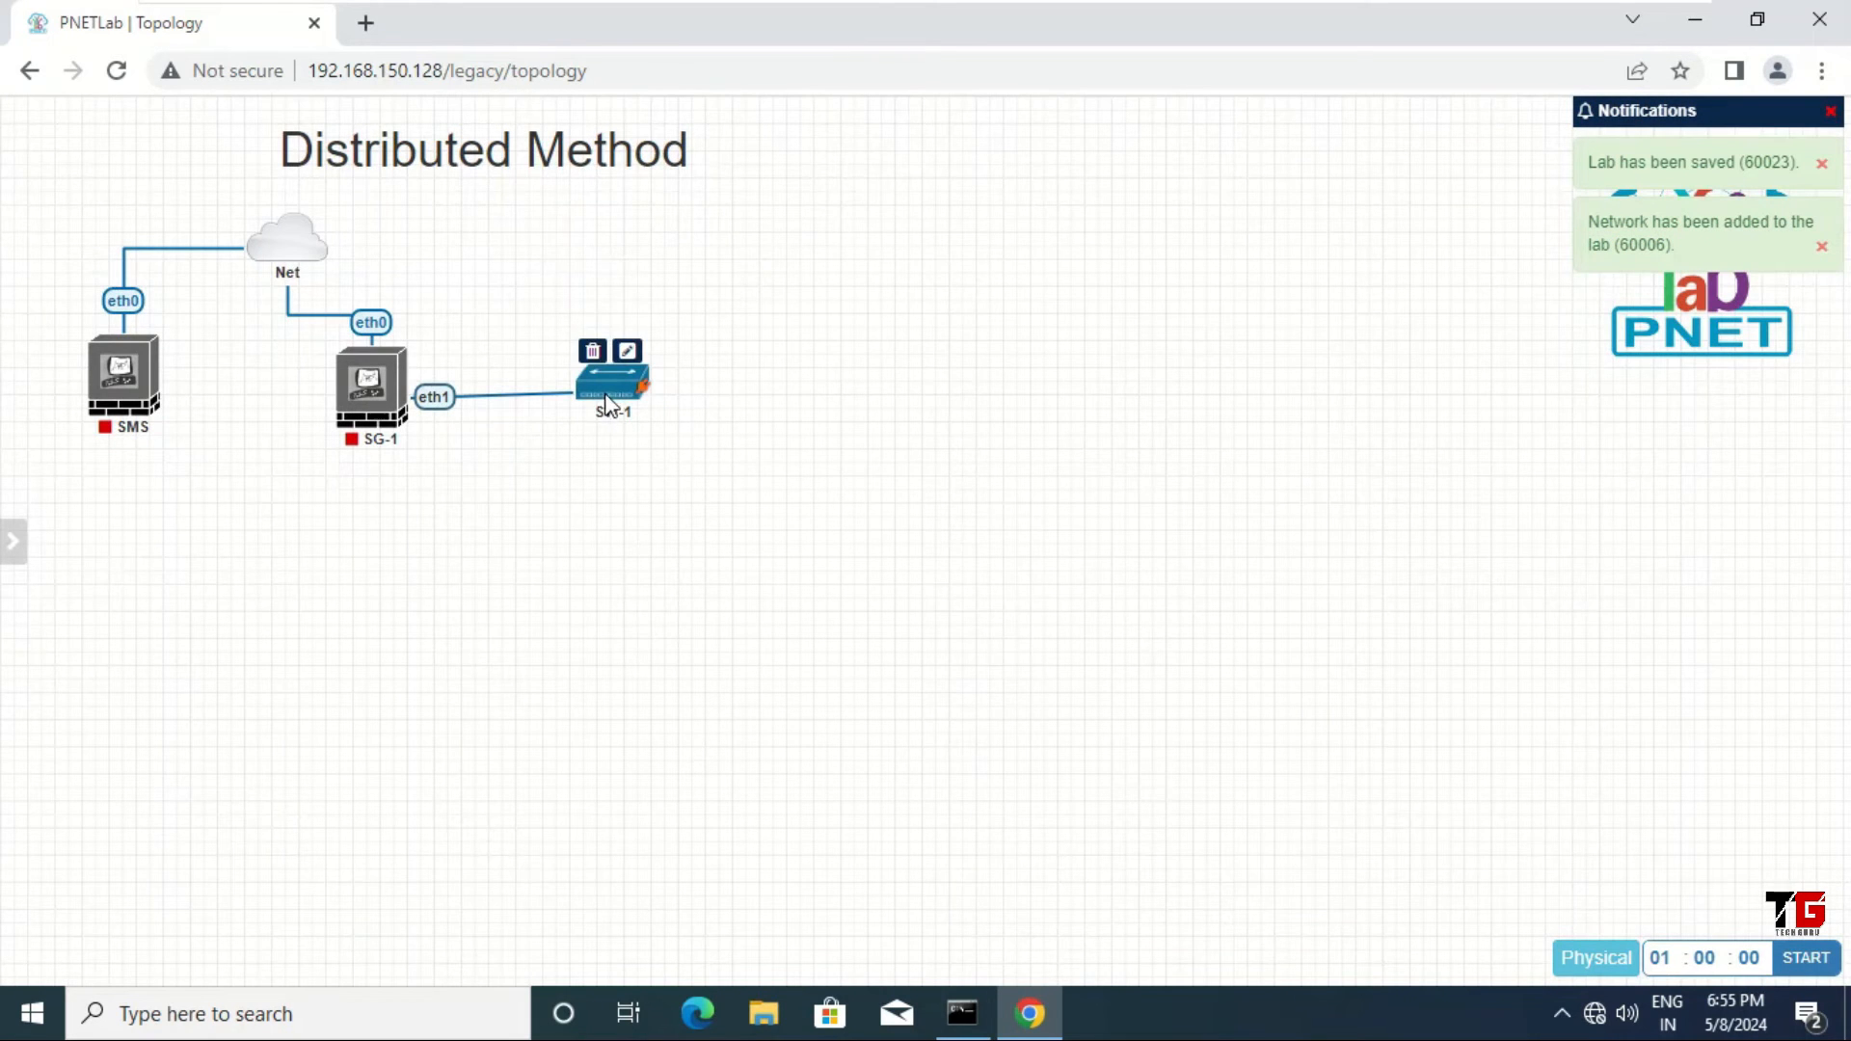
right_click(436, 399)
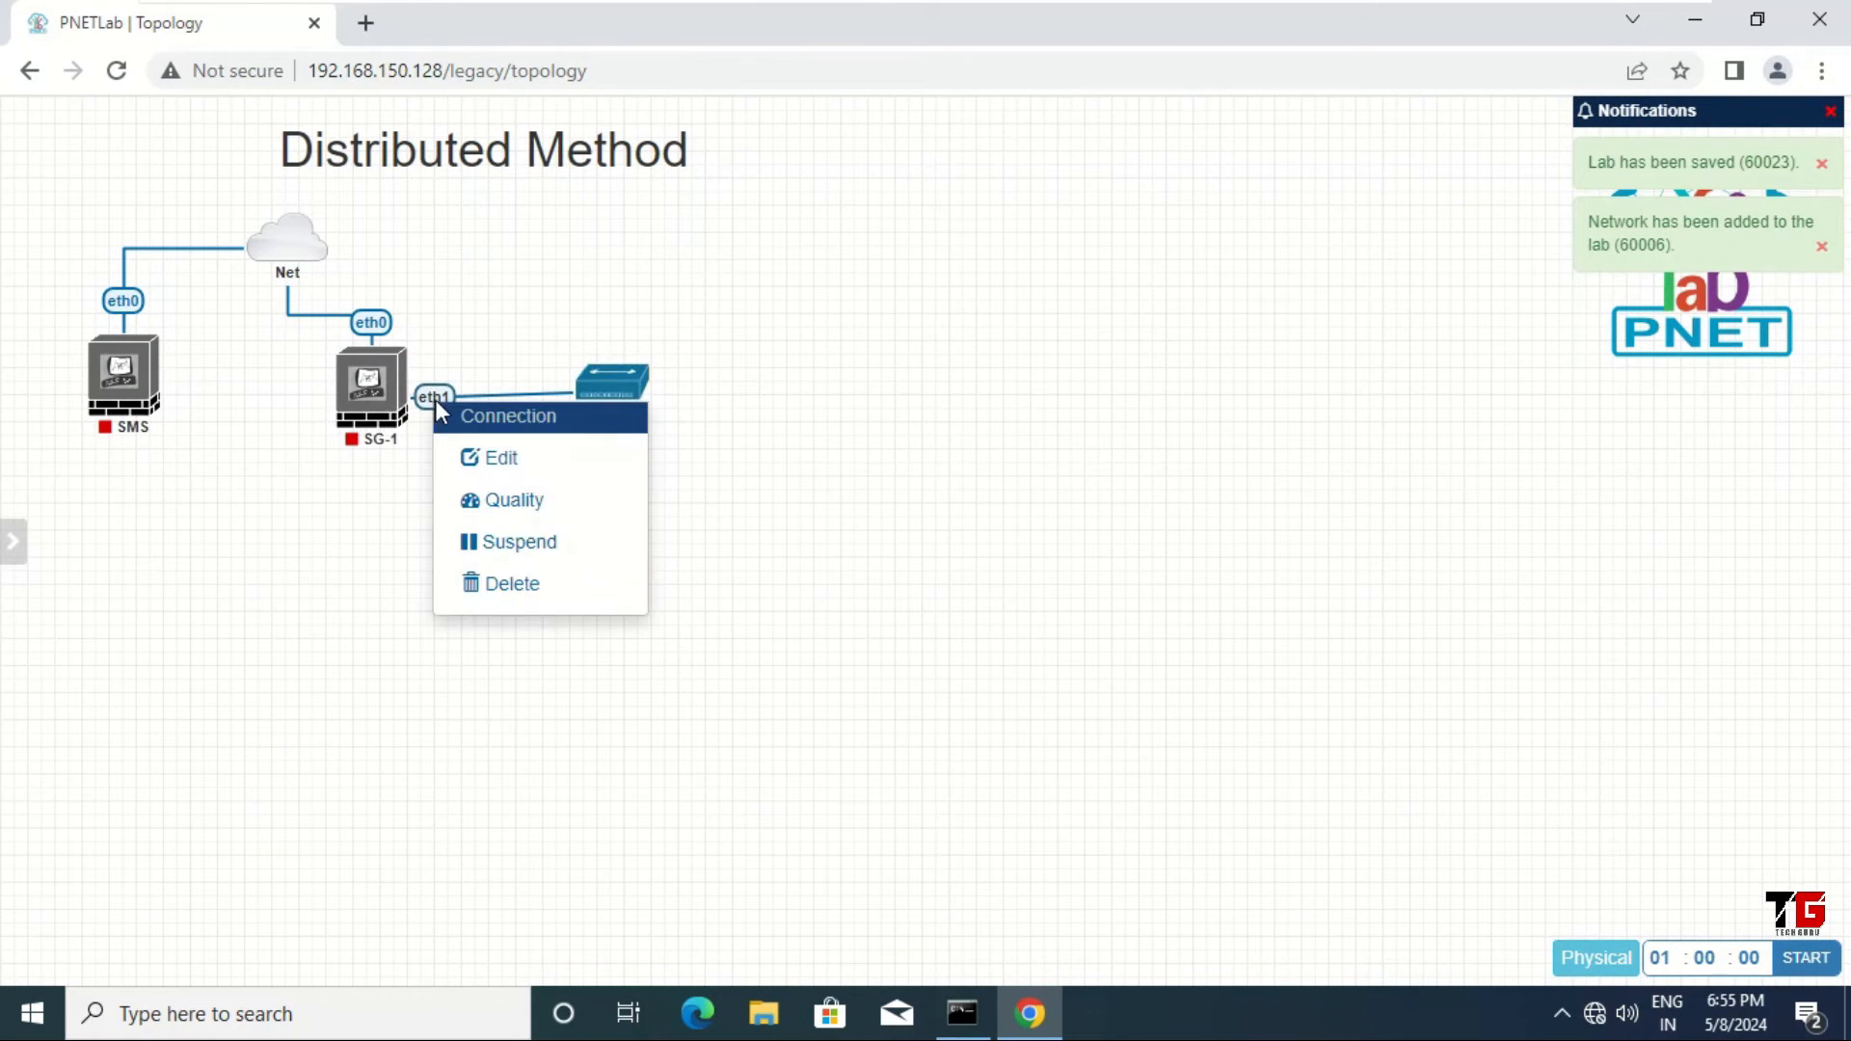
click(511, 463)
click(138, 166)
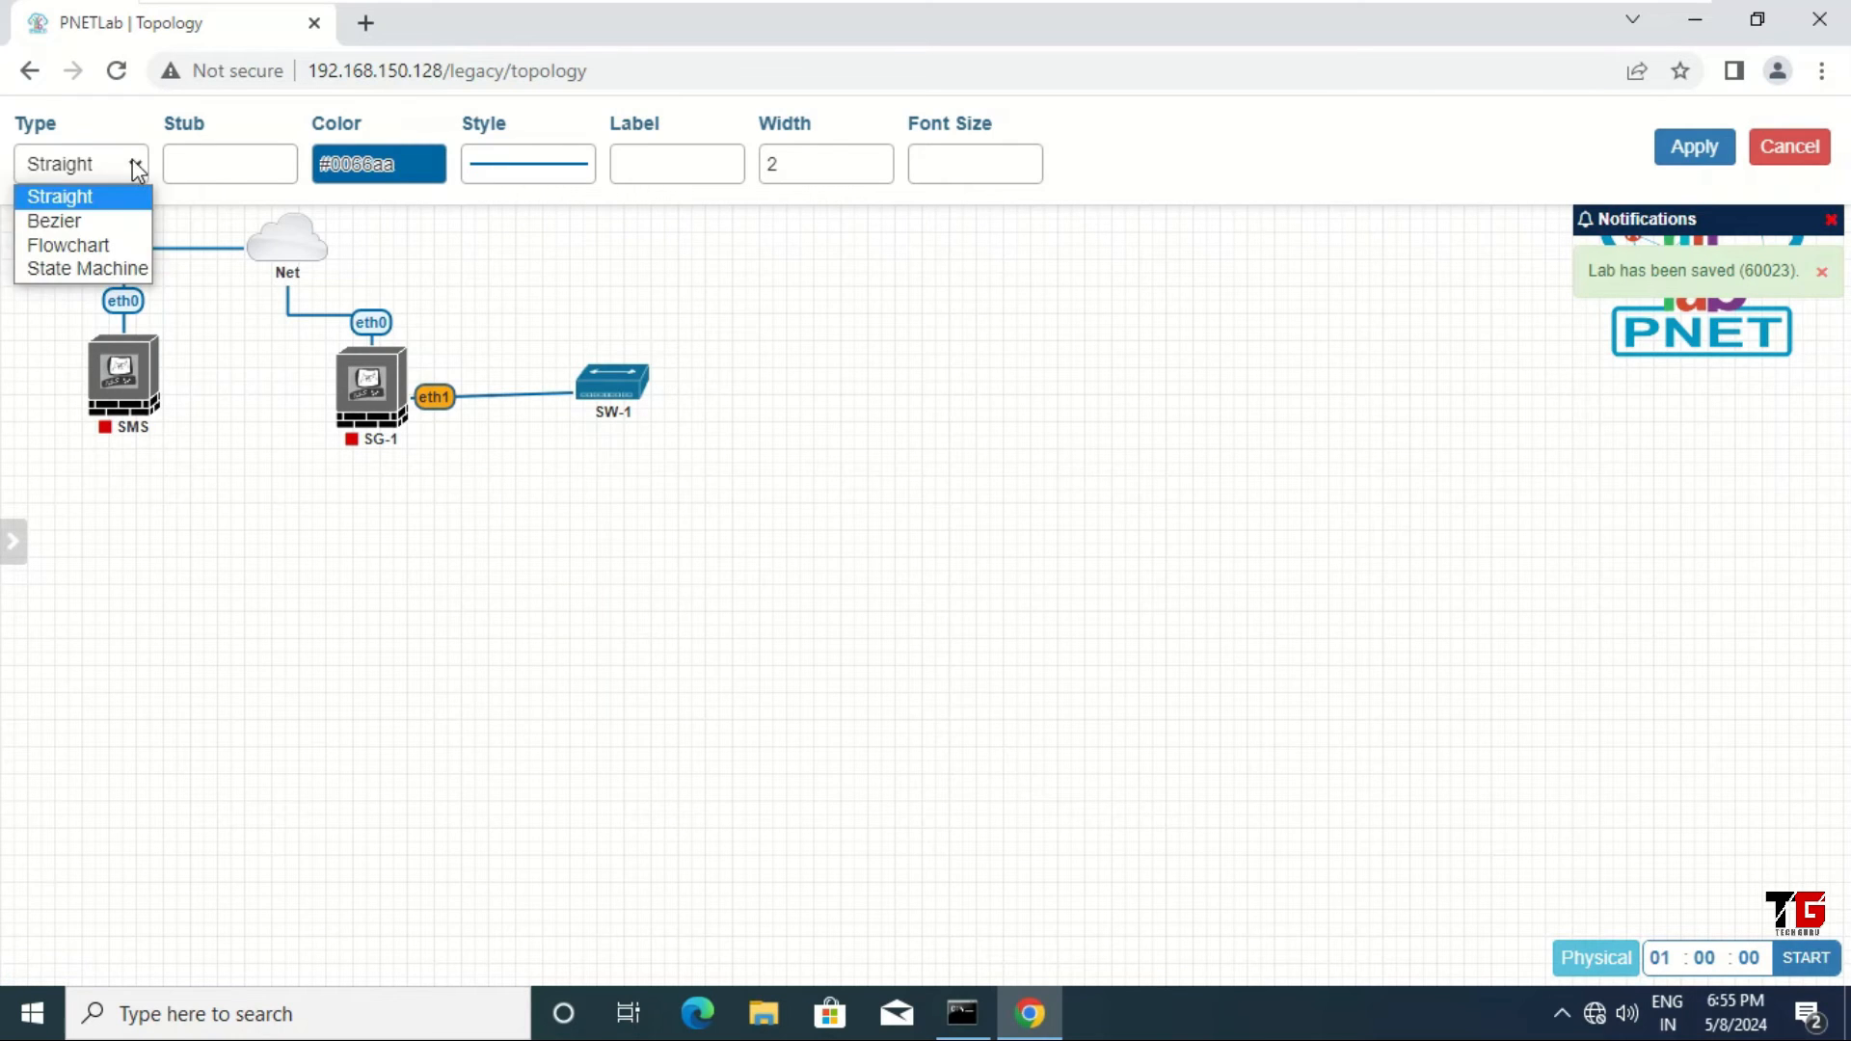
click(67, 245)
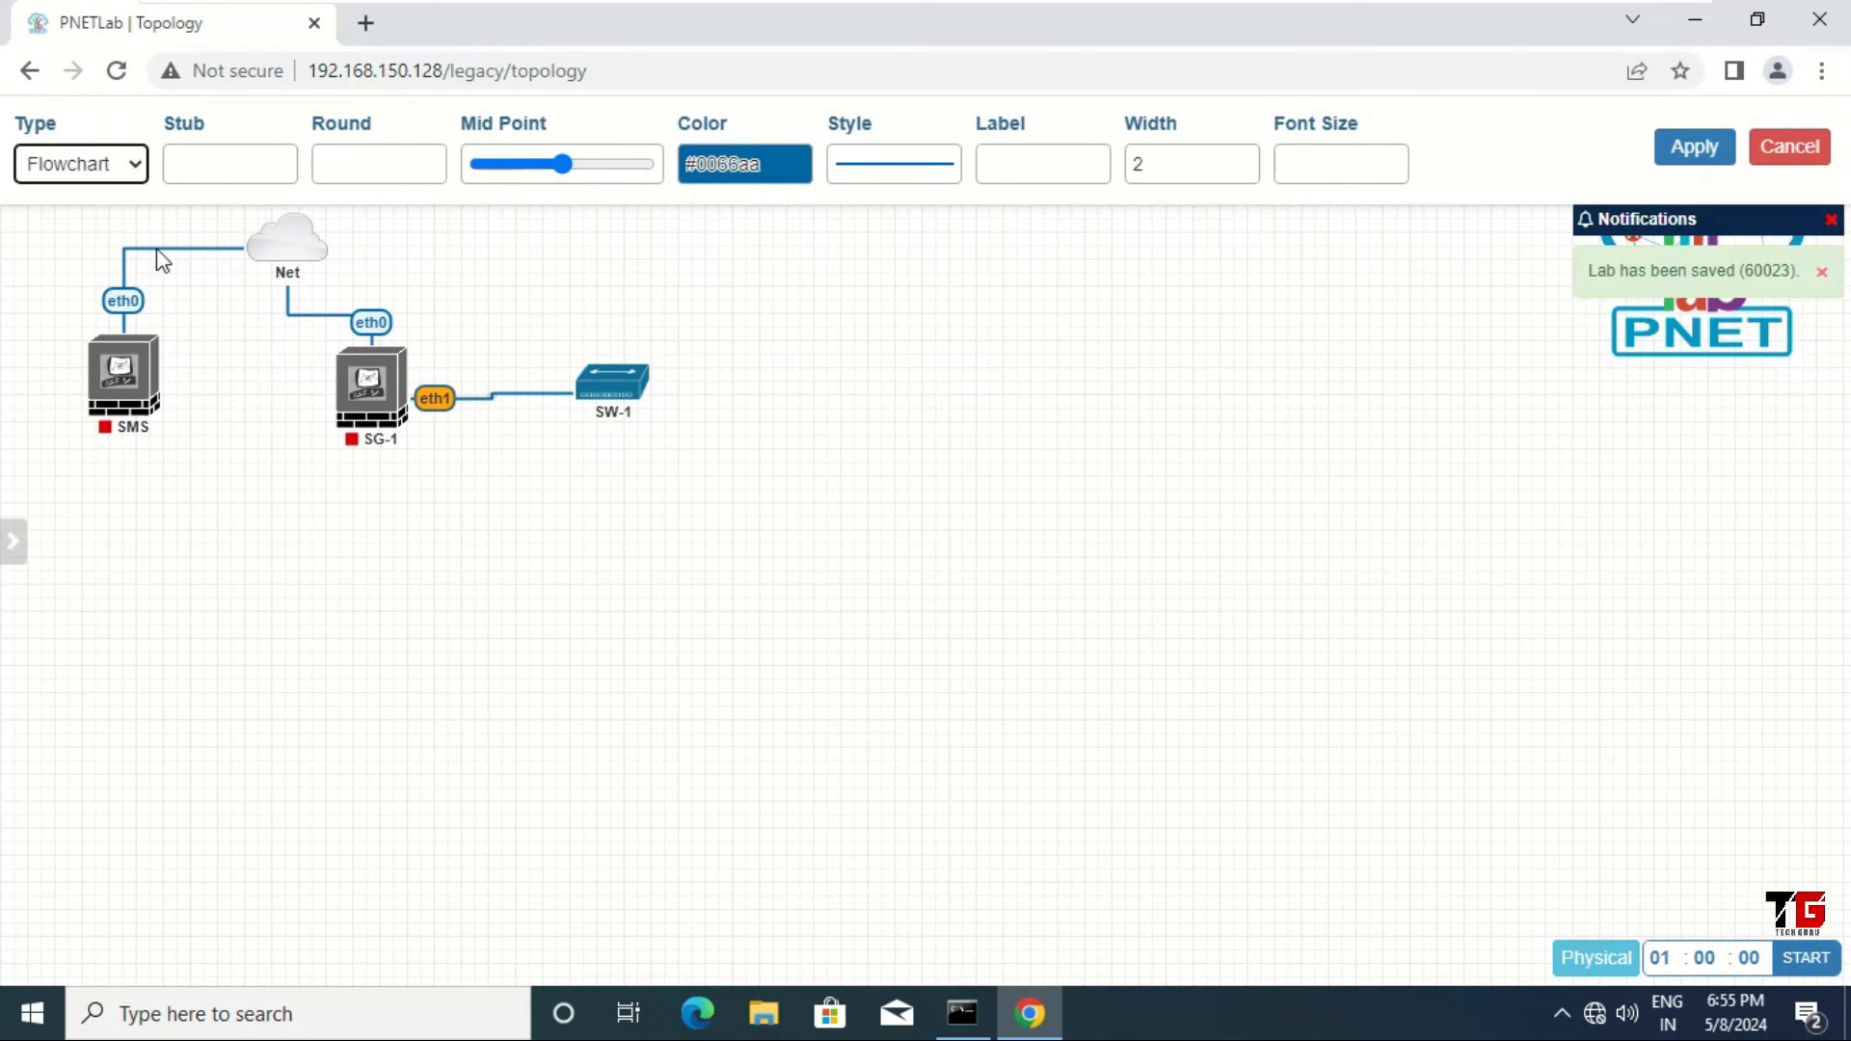
click(1032, 169)
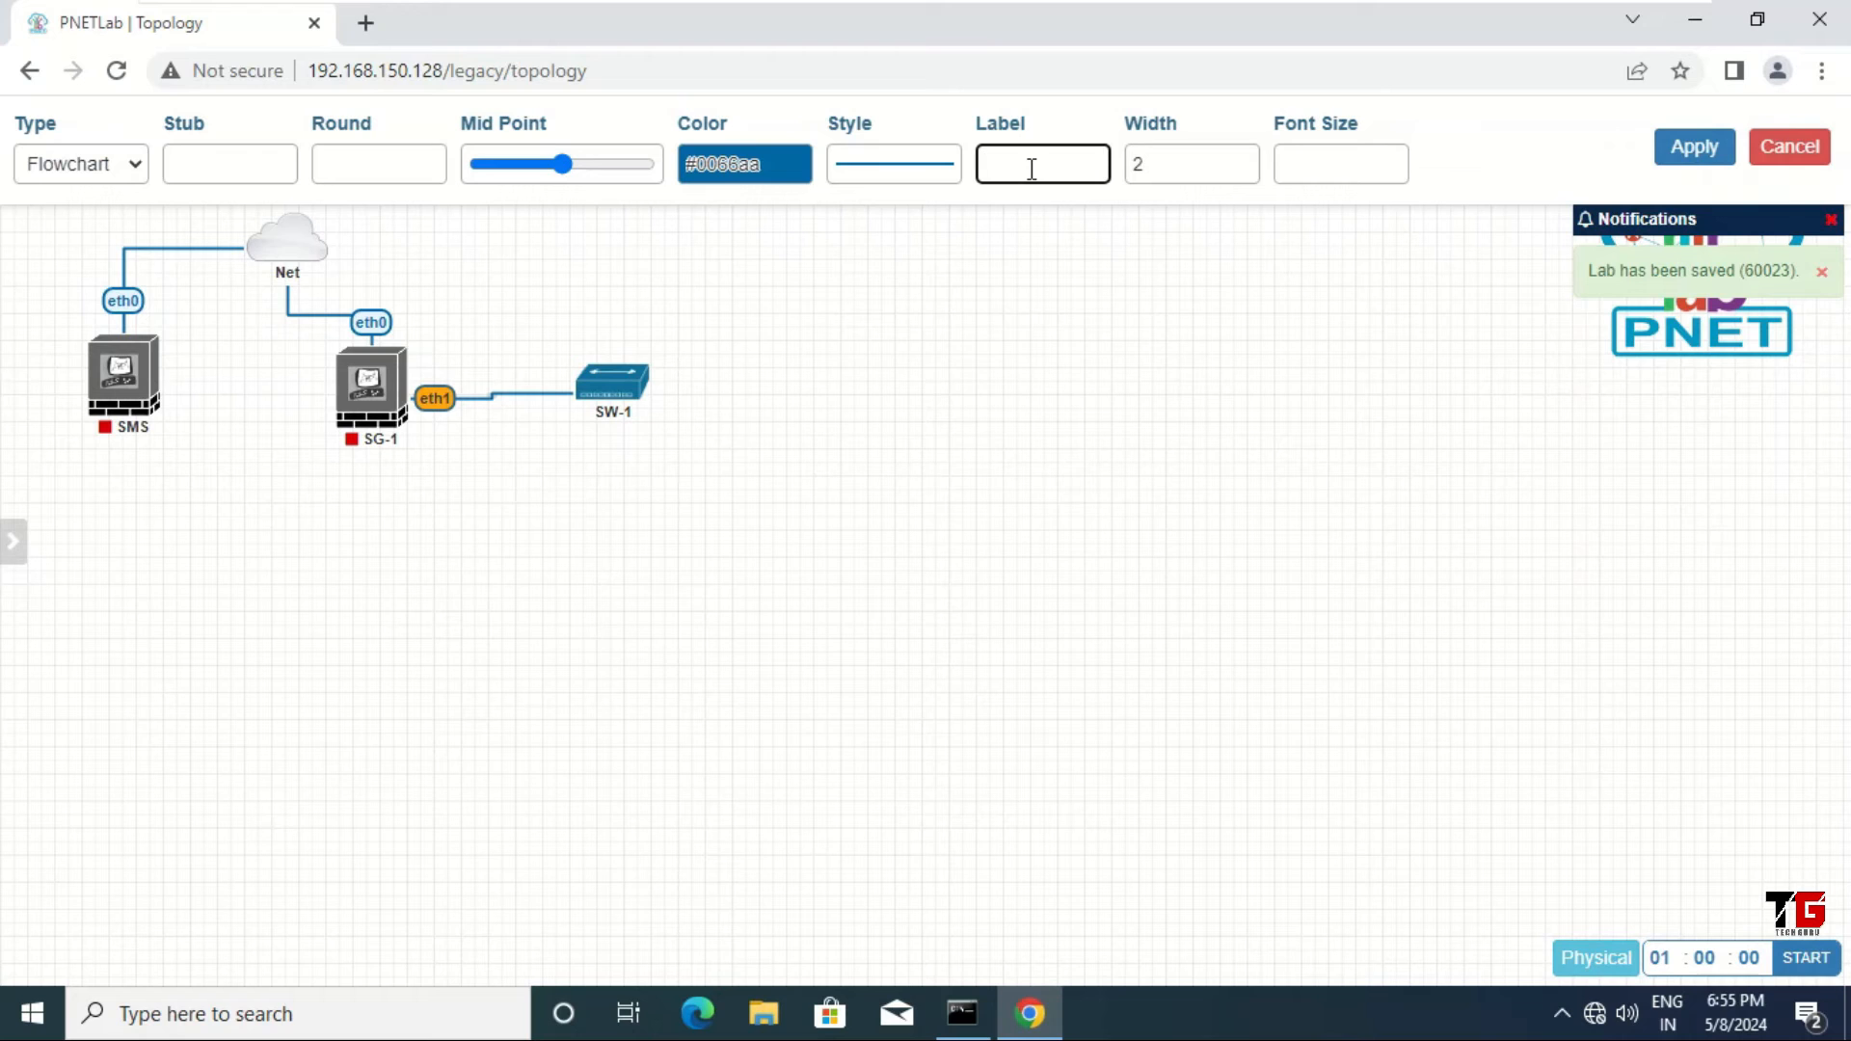
text(LAN)
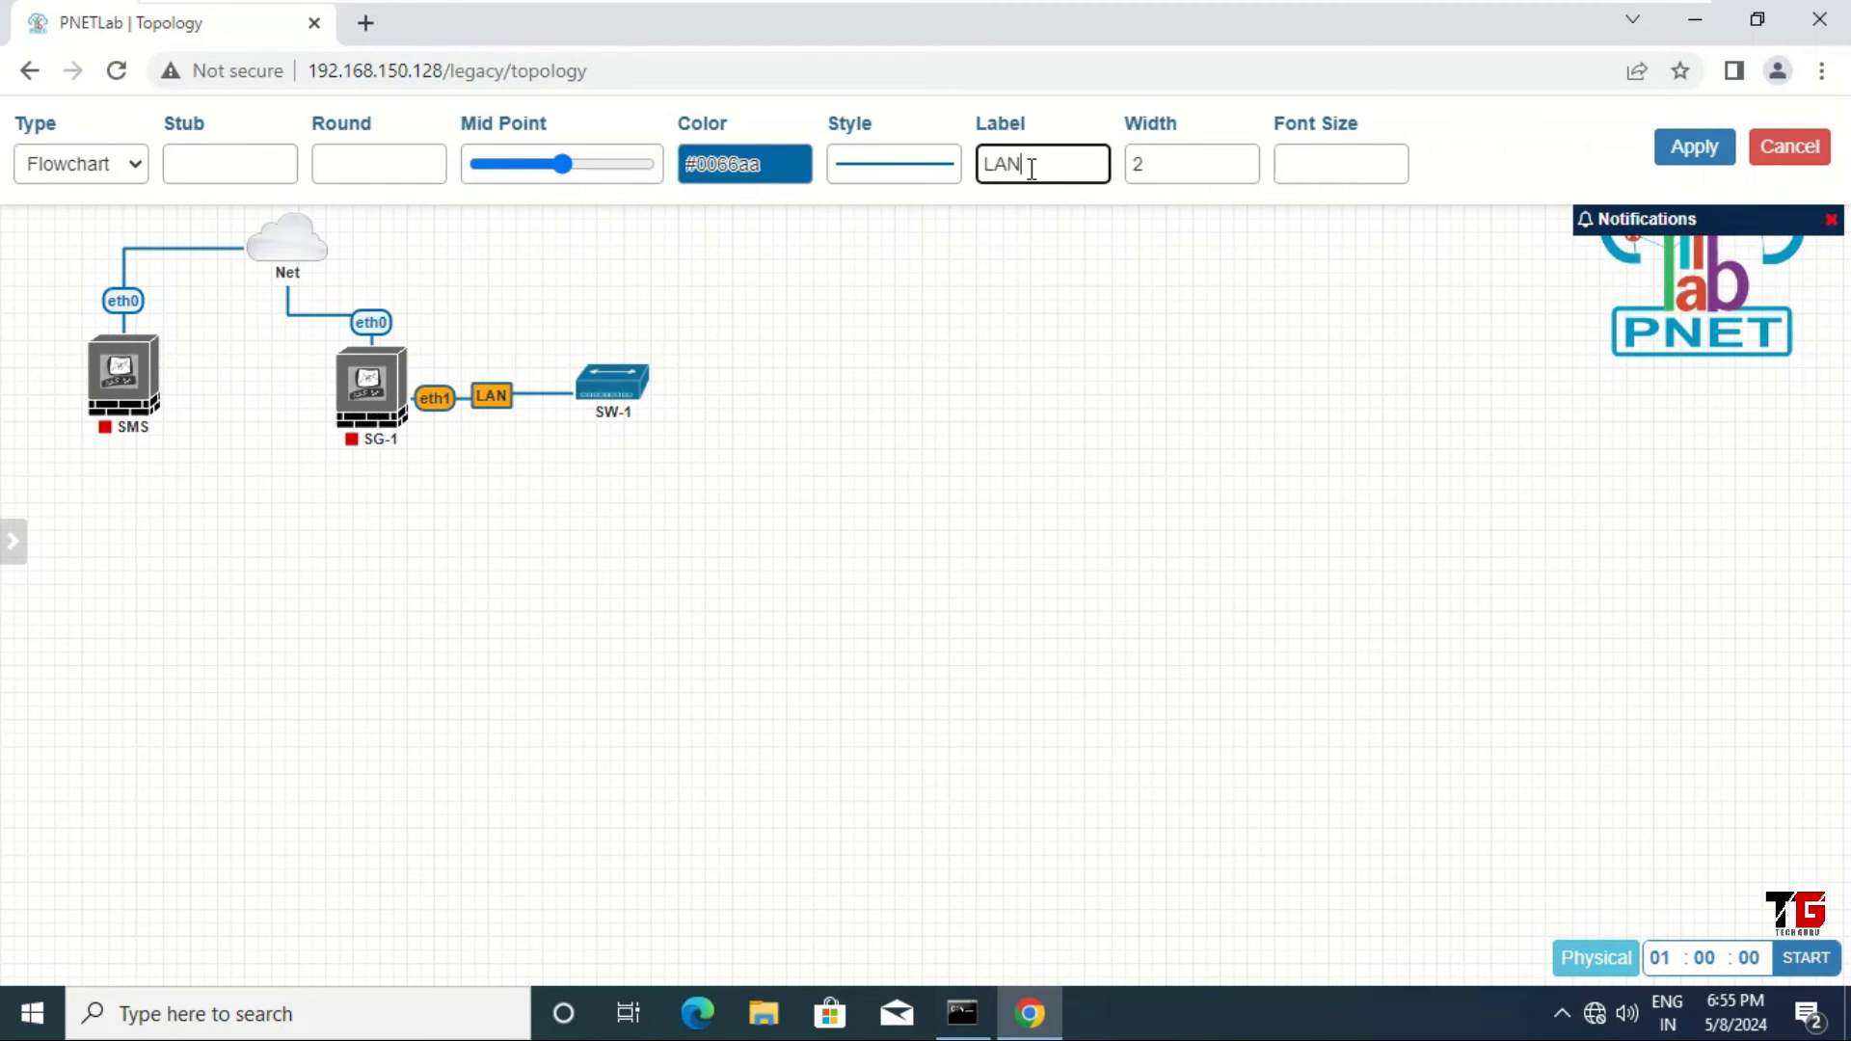
click(1690, 150)
drag(608, 379, 615, 298)
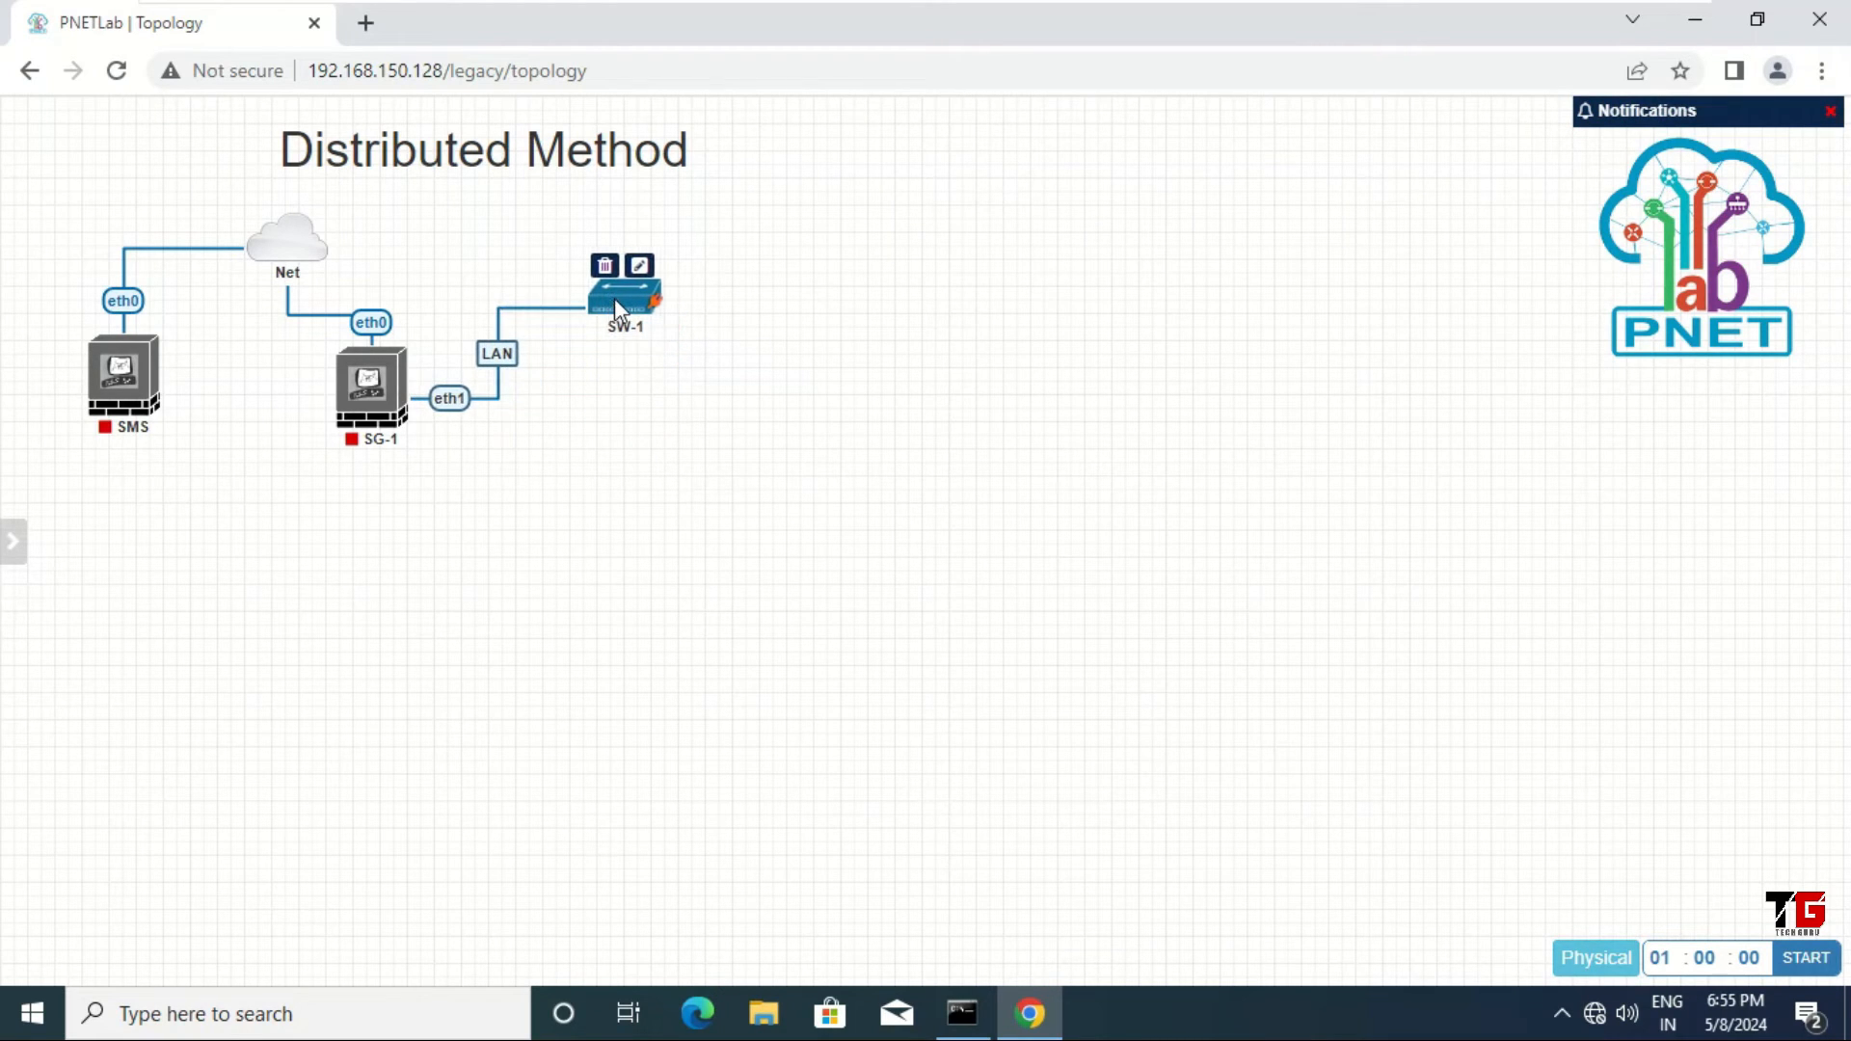
Step: Add a Windows win-7 node named LAN-PC1 to the right of SW-1 and save it
right_click(783, 339)
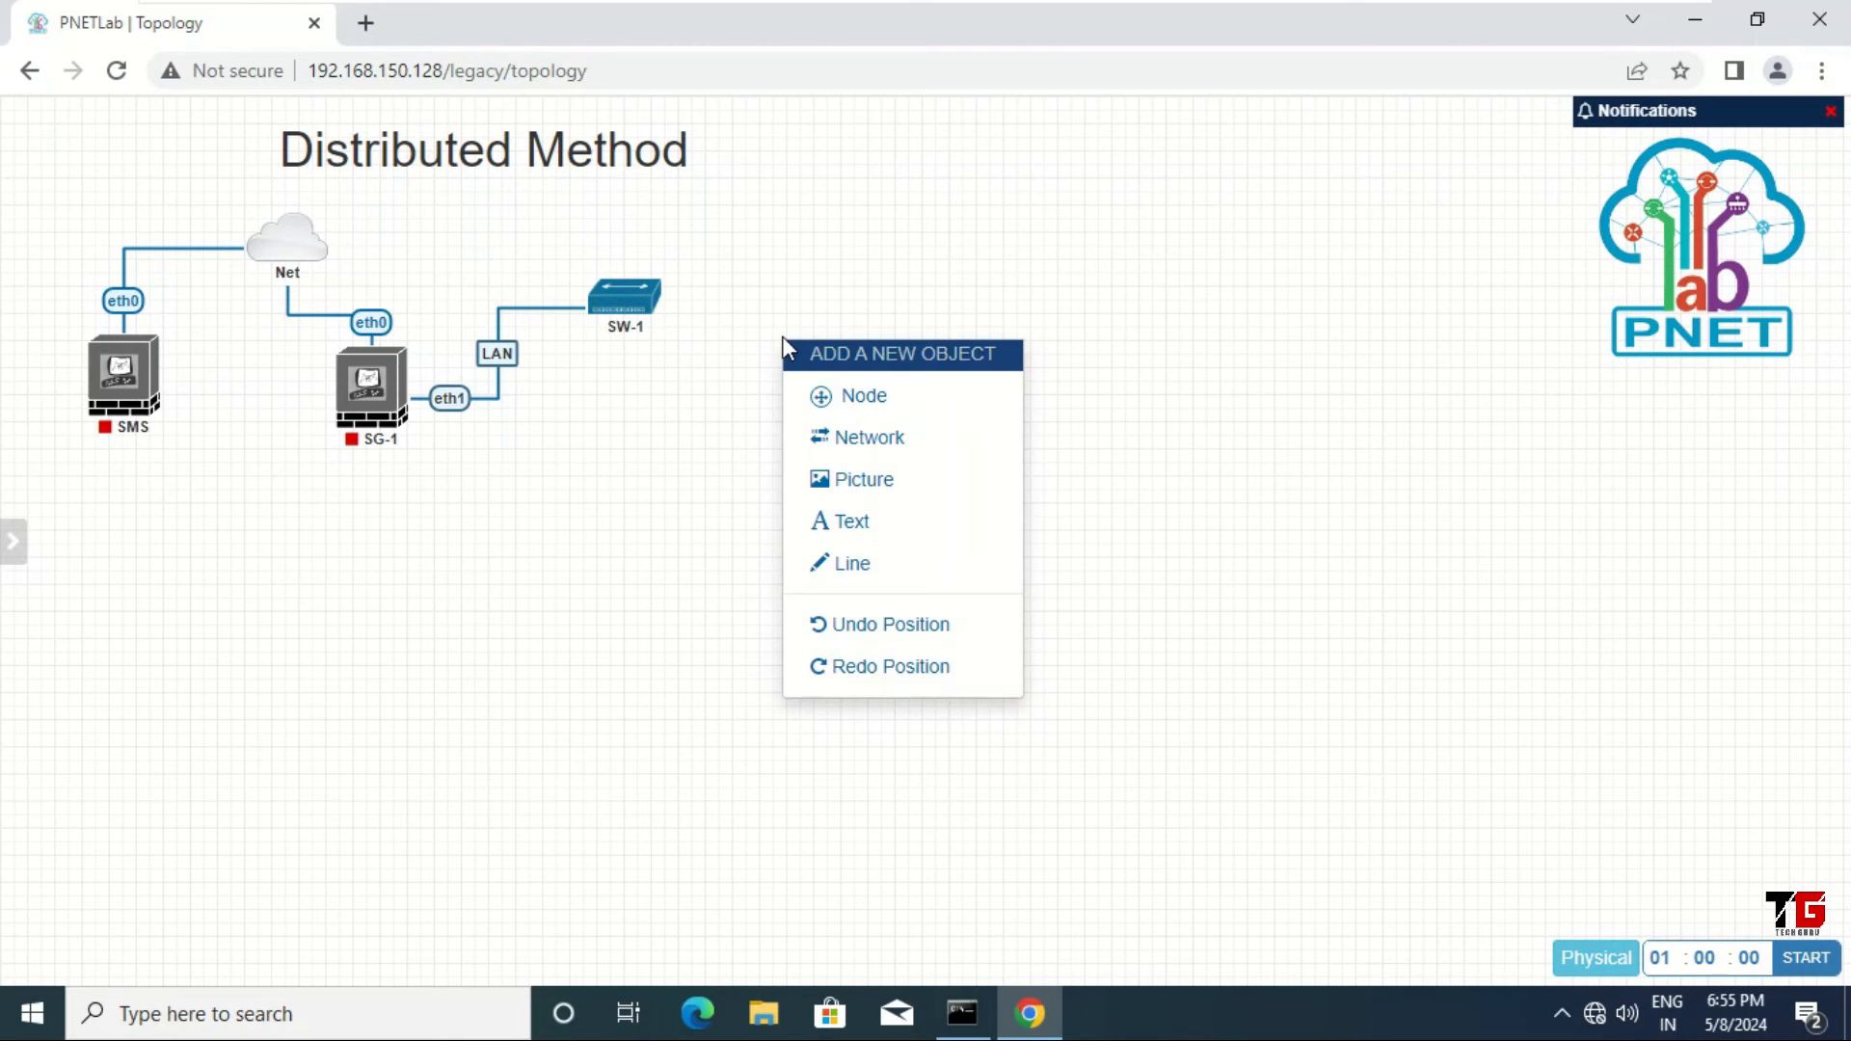
click(867, 406)
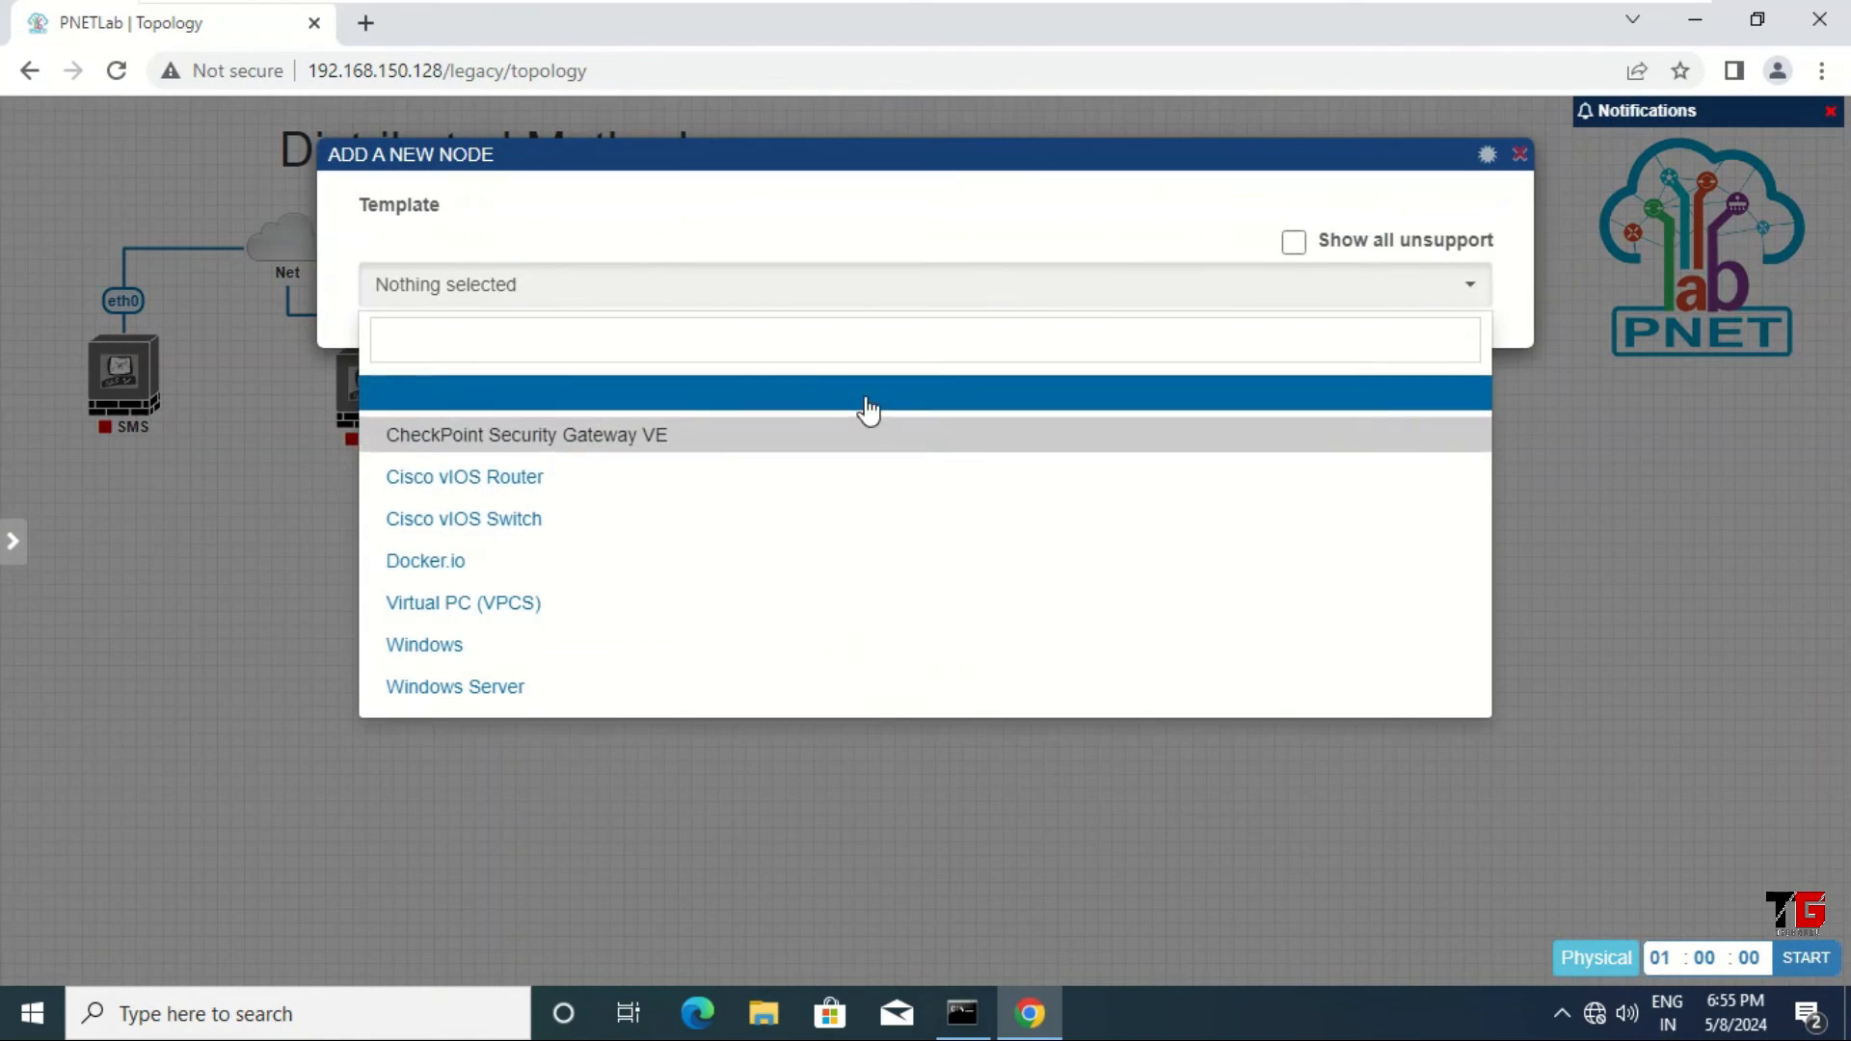
click(471, 644)
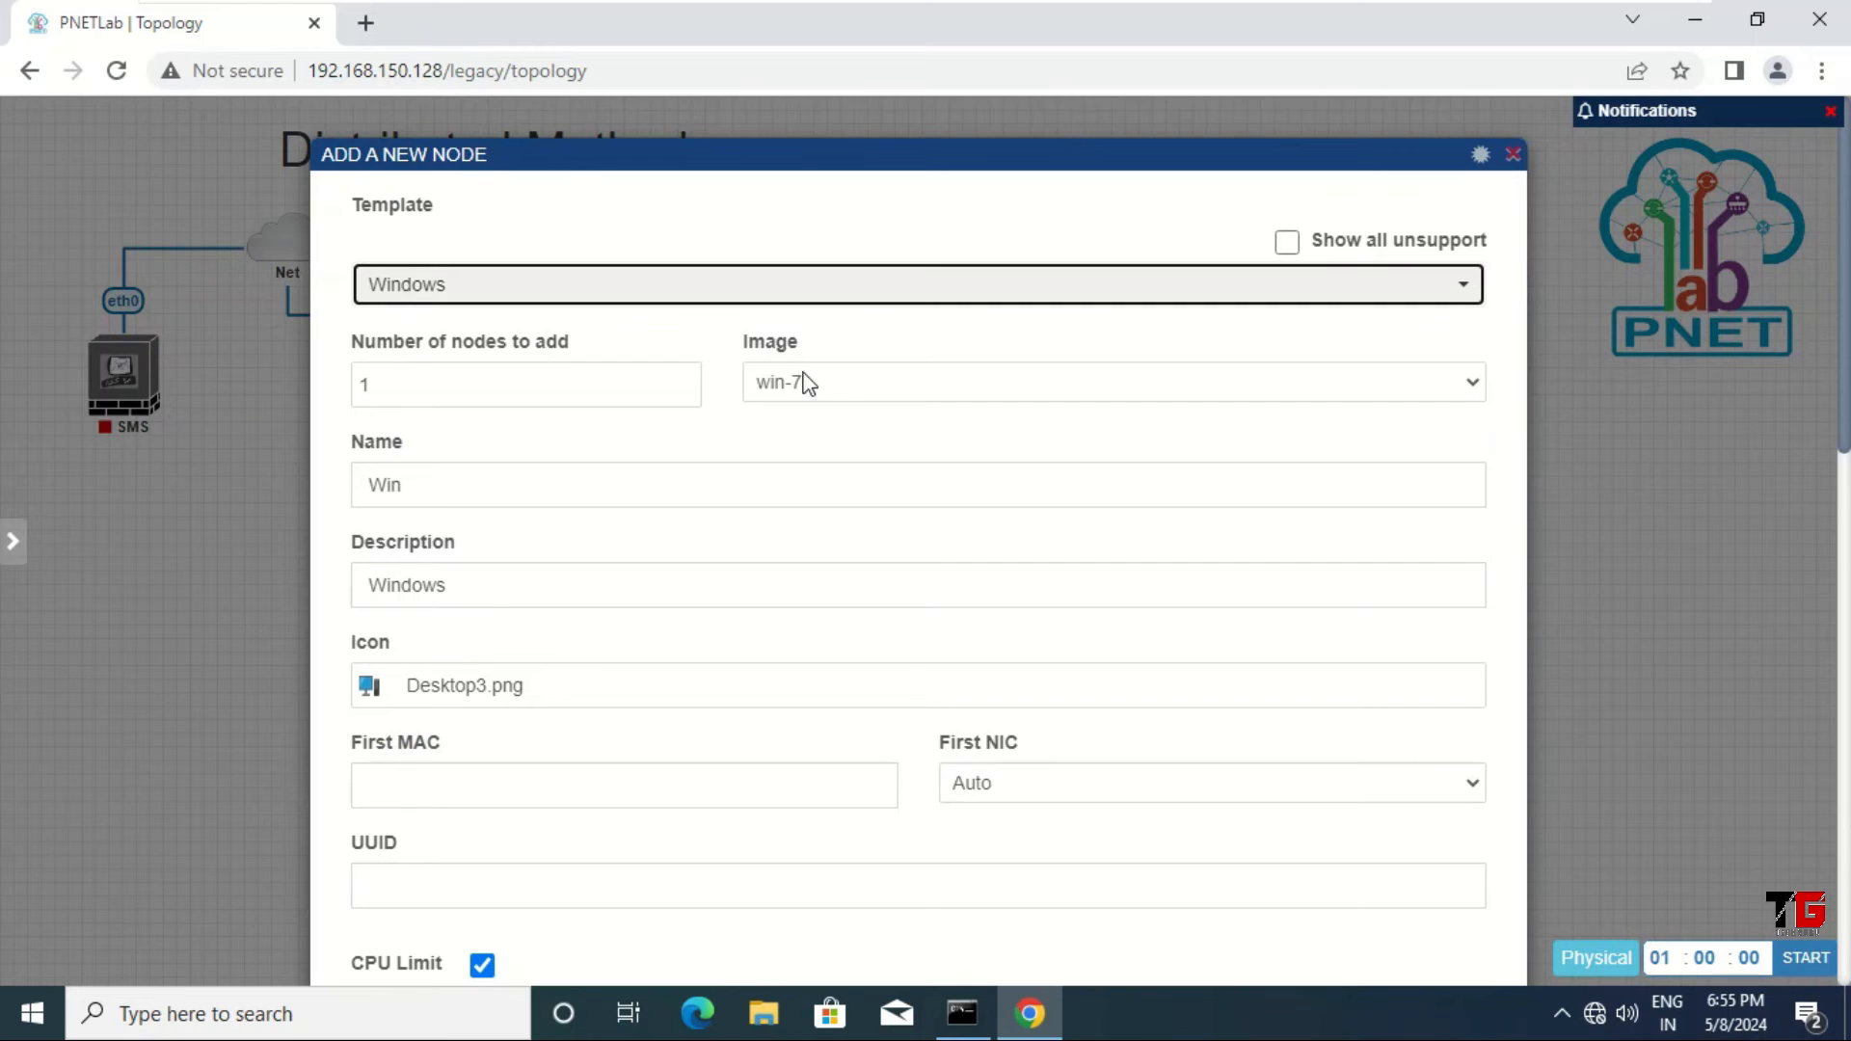
drag(474, 589, 333, 614)
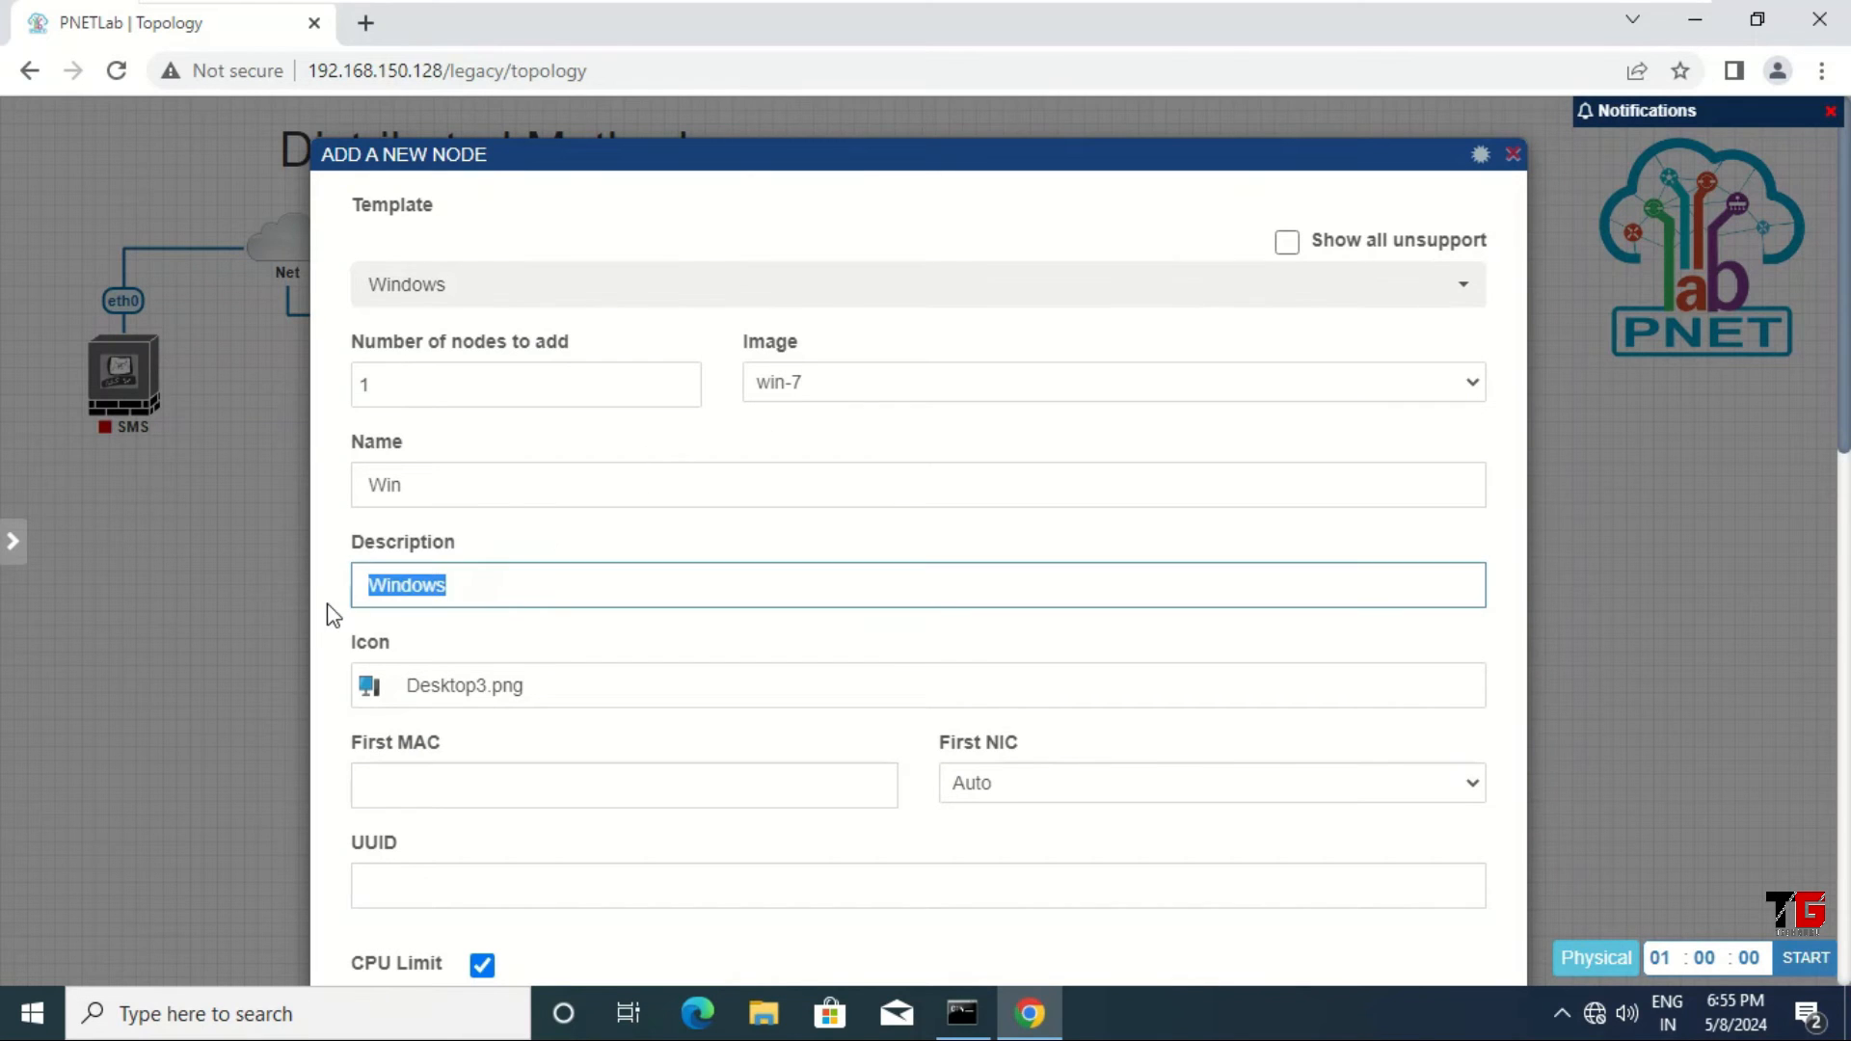
key(shift+Tab)
text(LA)
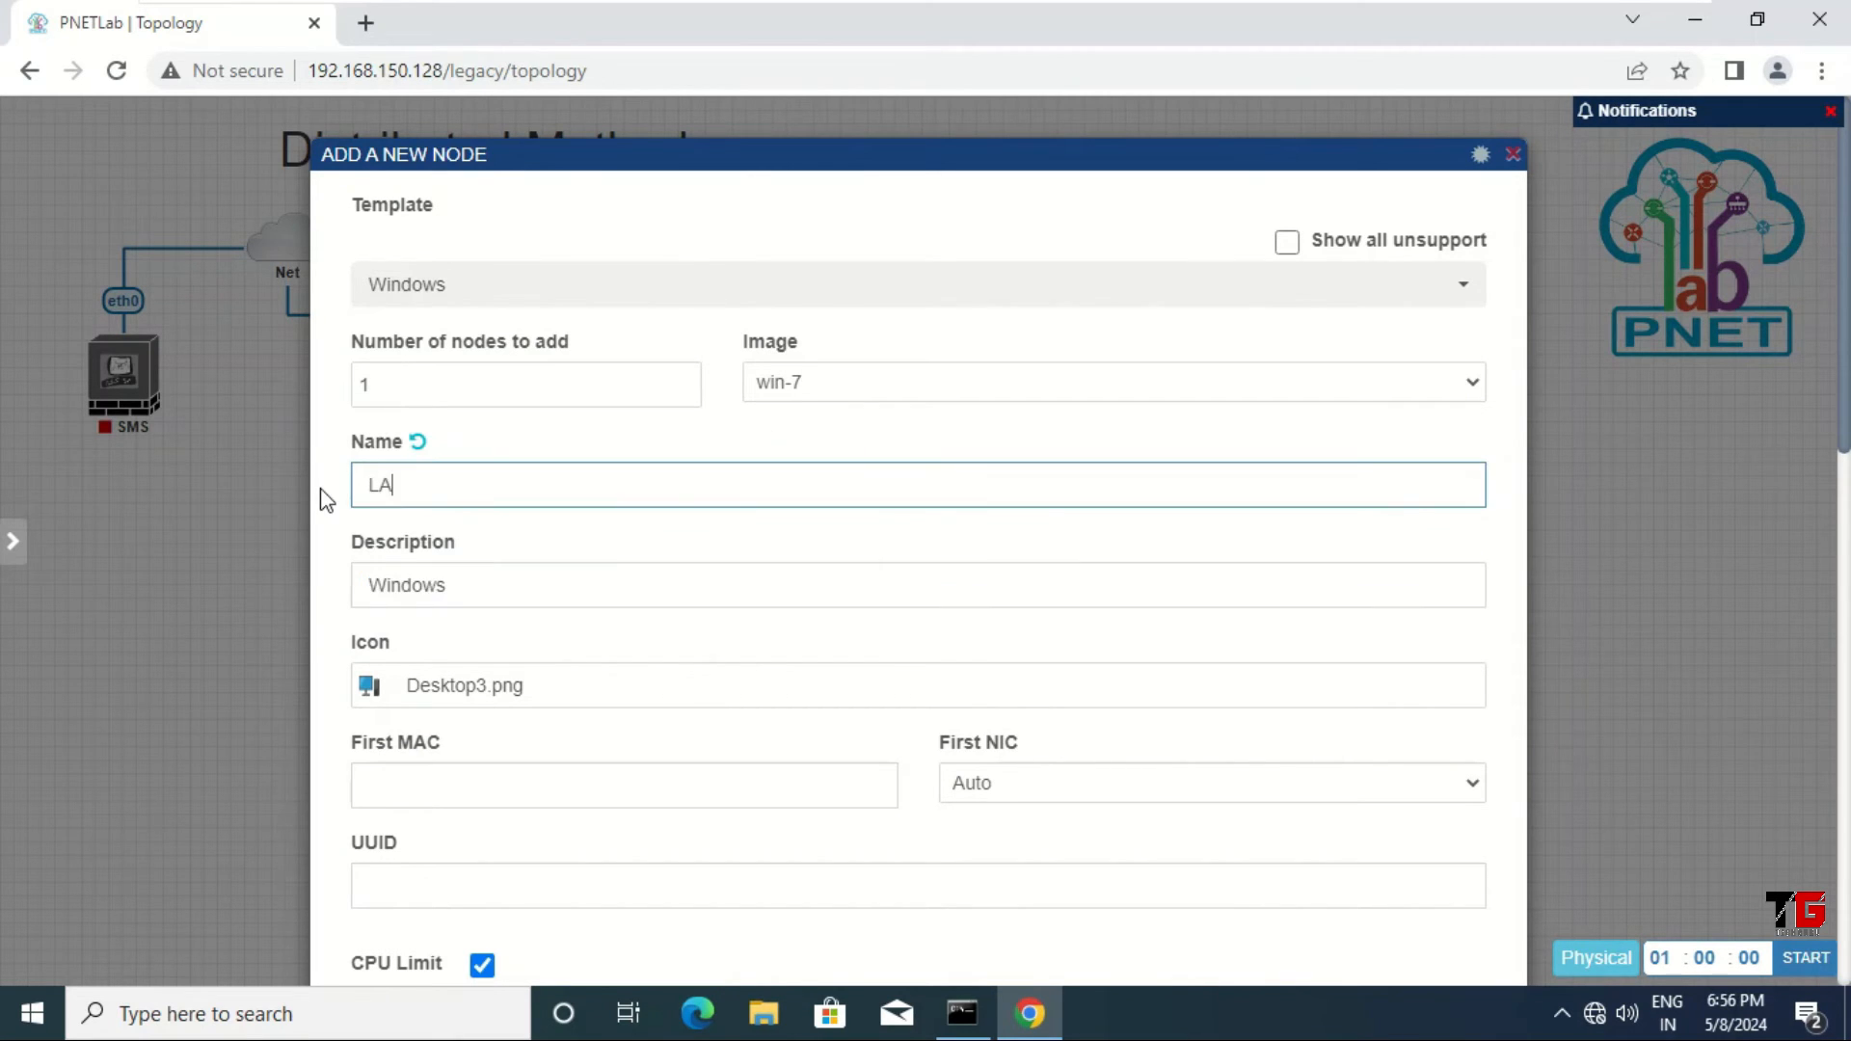
text(N-PC1)
scroll(1051, 695, down, 4)
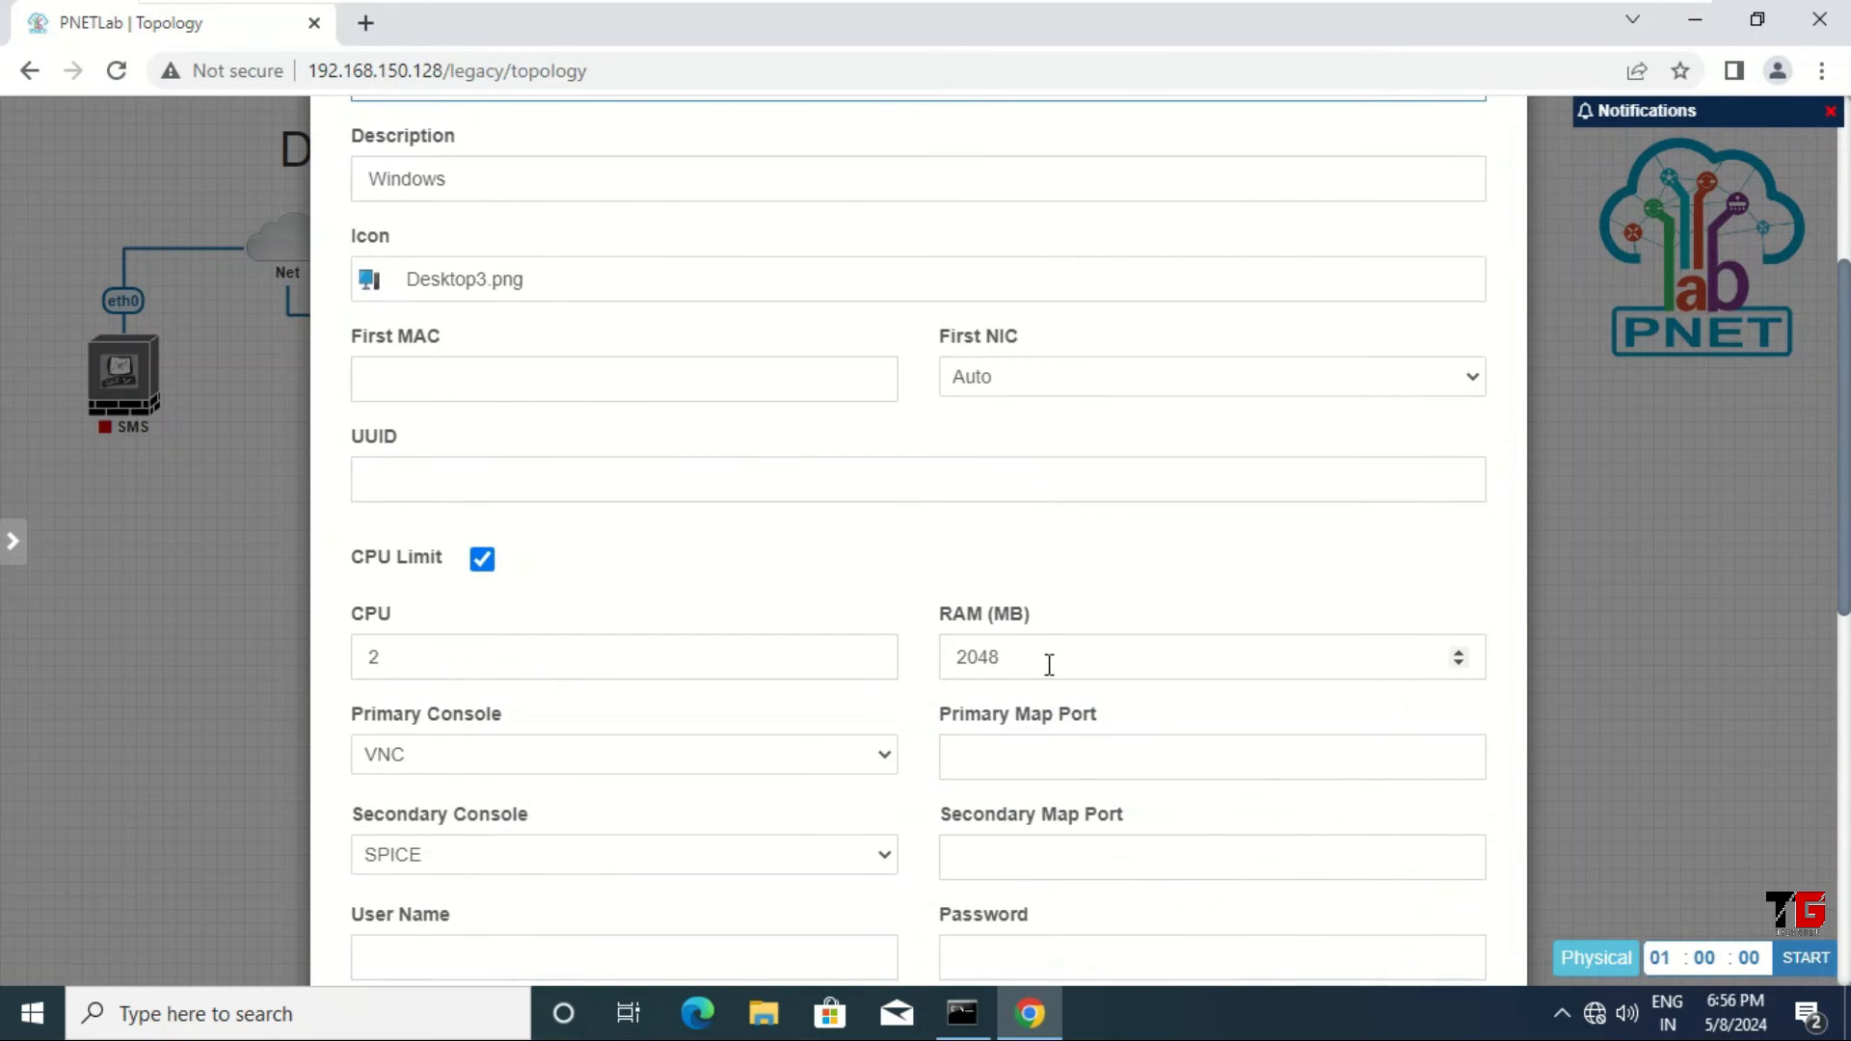
scroll(1050, 664, down, 9)
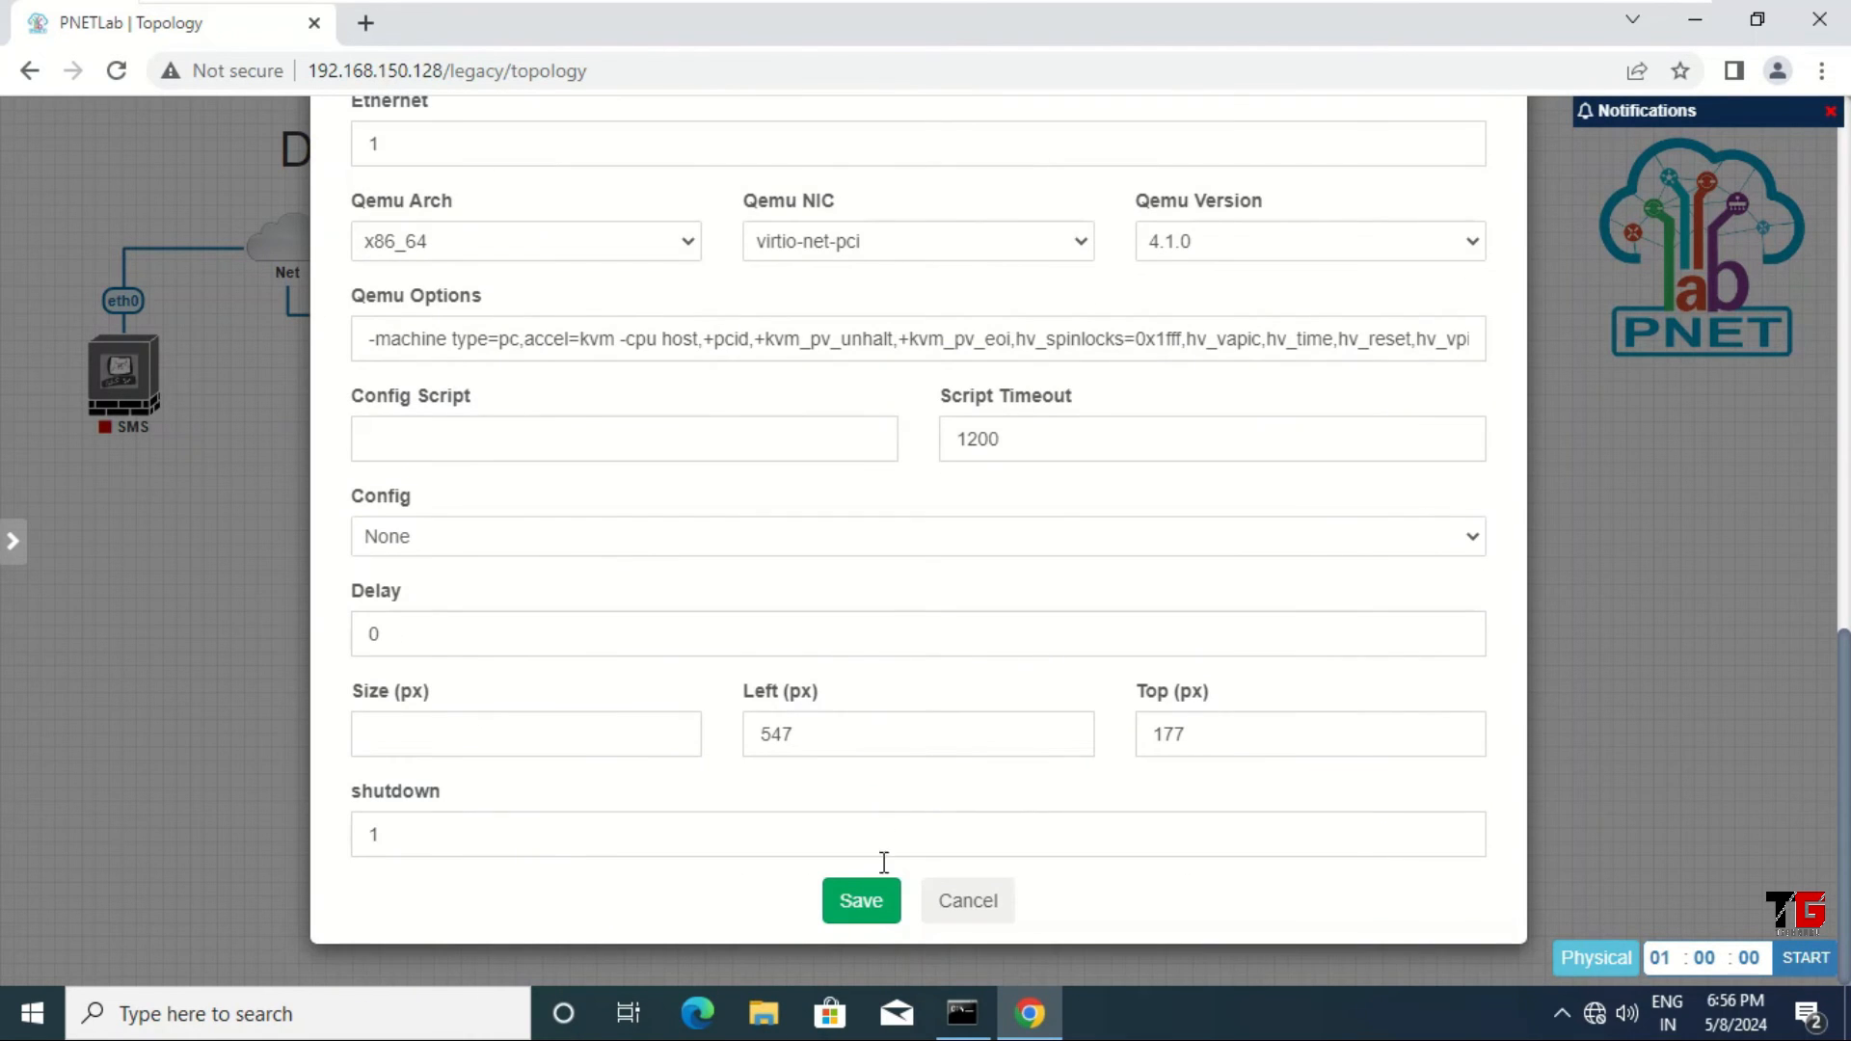
click(862, 906)
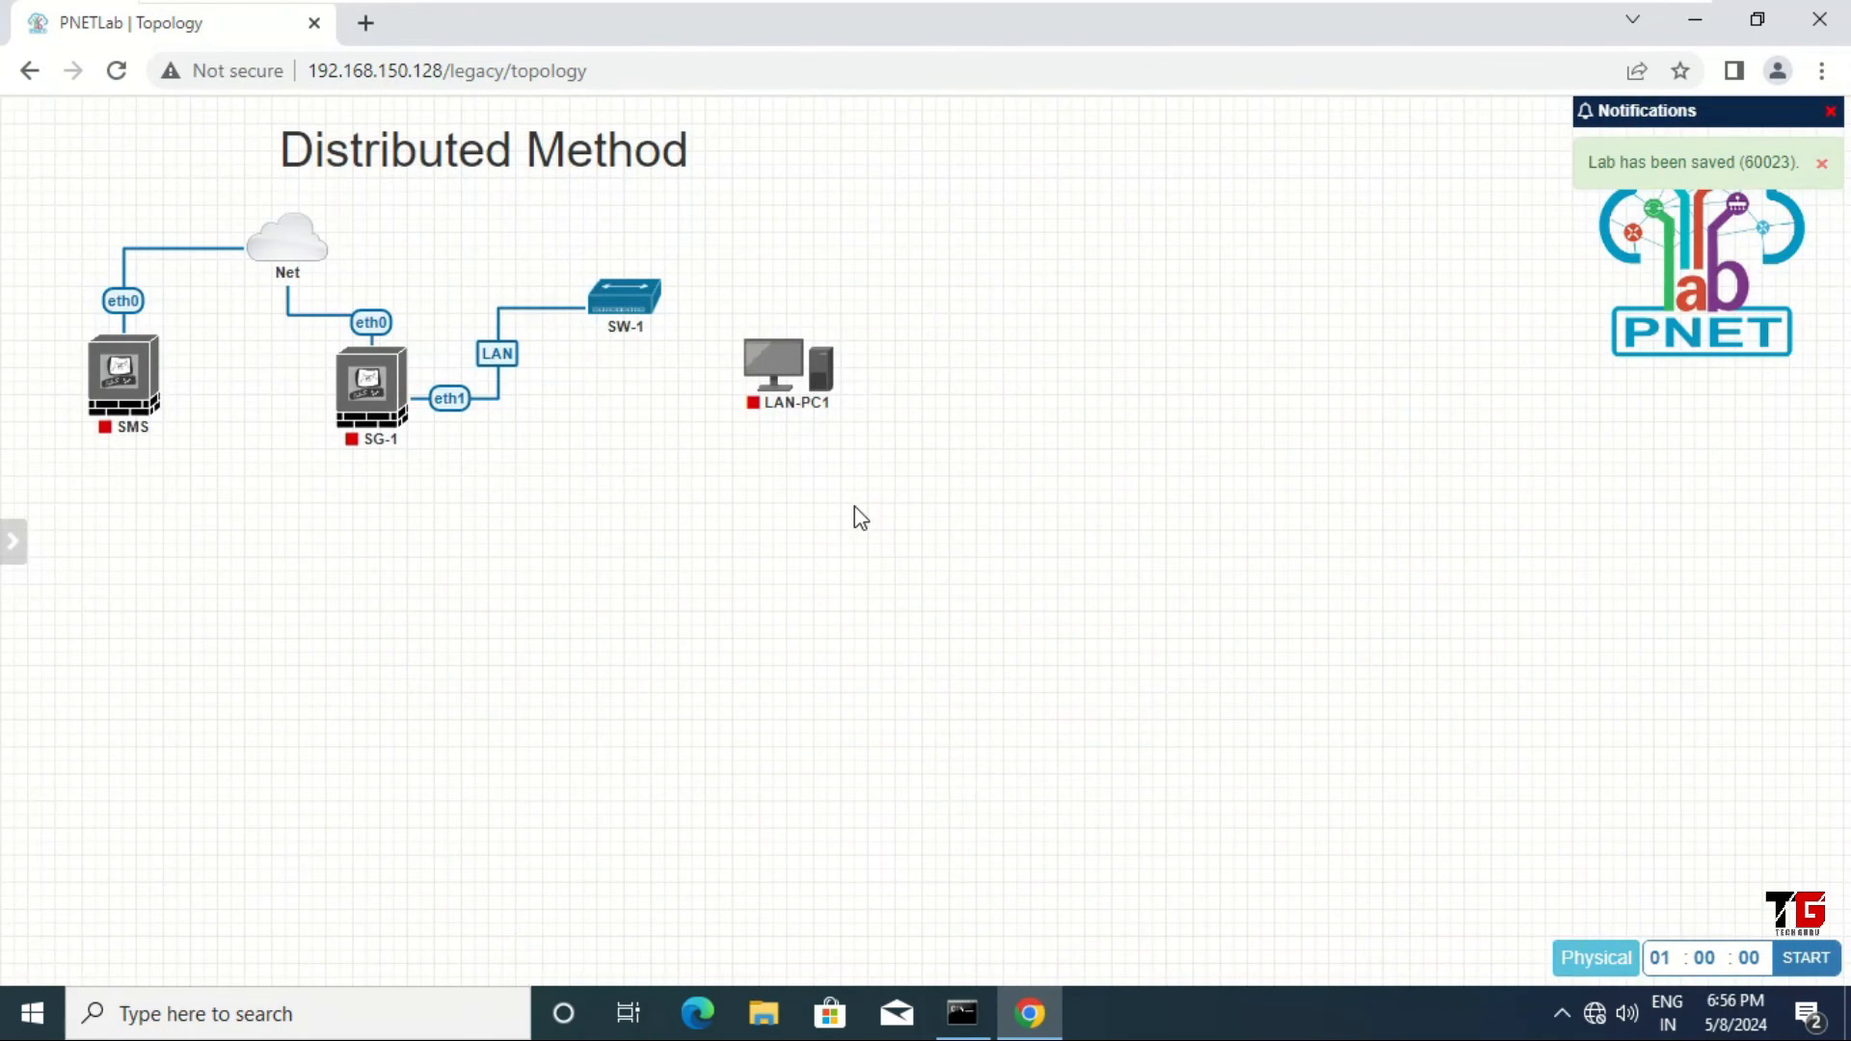
Step: Connect SW-1 to LAN-PC1's e0 with a Flowchart-routed link and nudge LAN-PC1 right and down
mouse_move(658, 301)
mouse_down()
mouse_move(752, 355)
mouse_move(636, 287)
mouse_move(755, 337)
mouse_move(779, 369)
mouse_up()
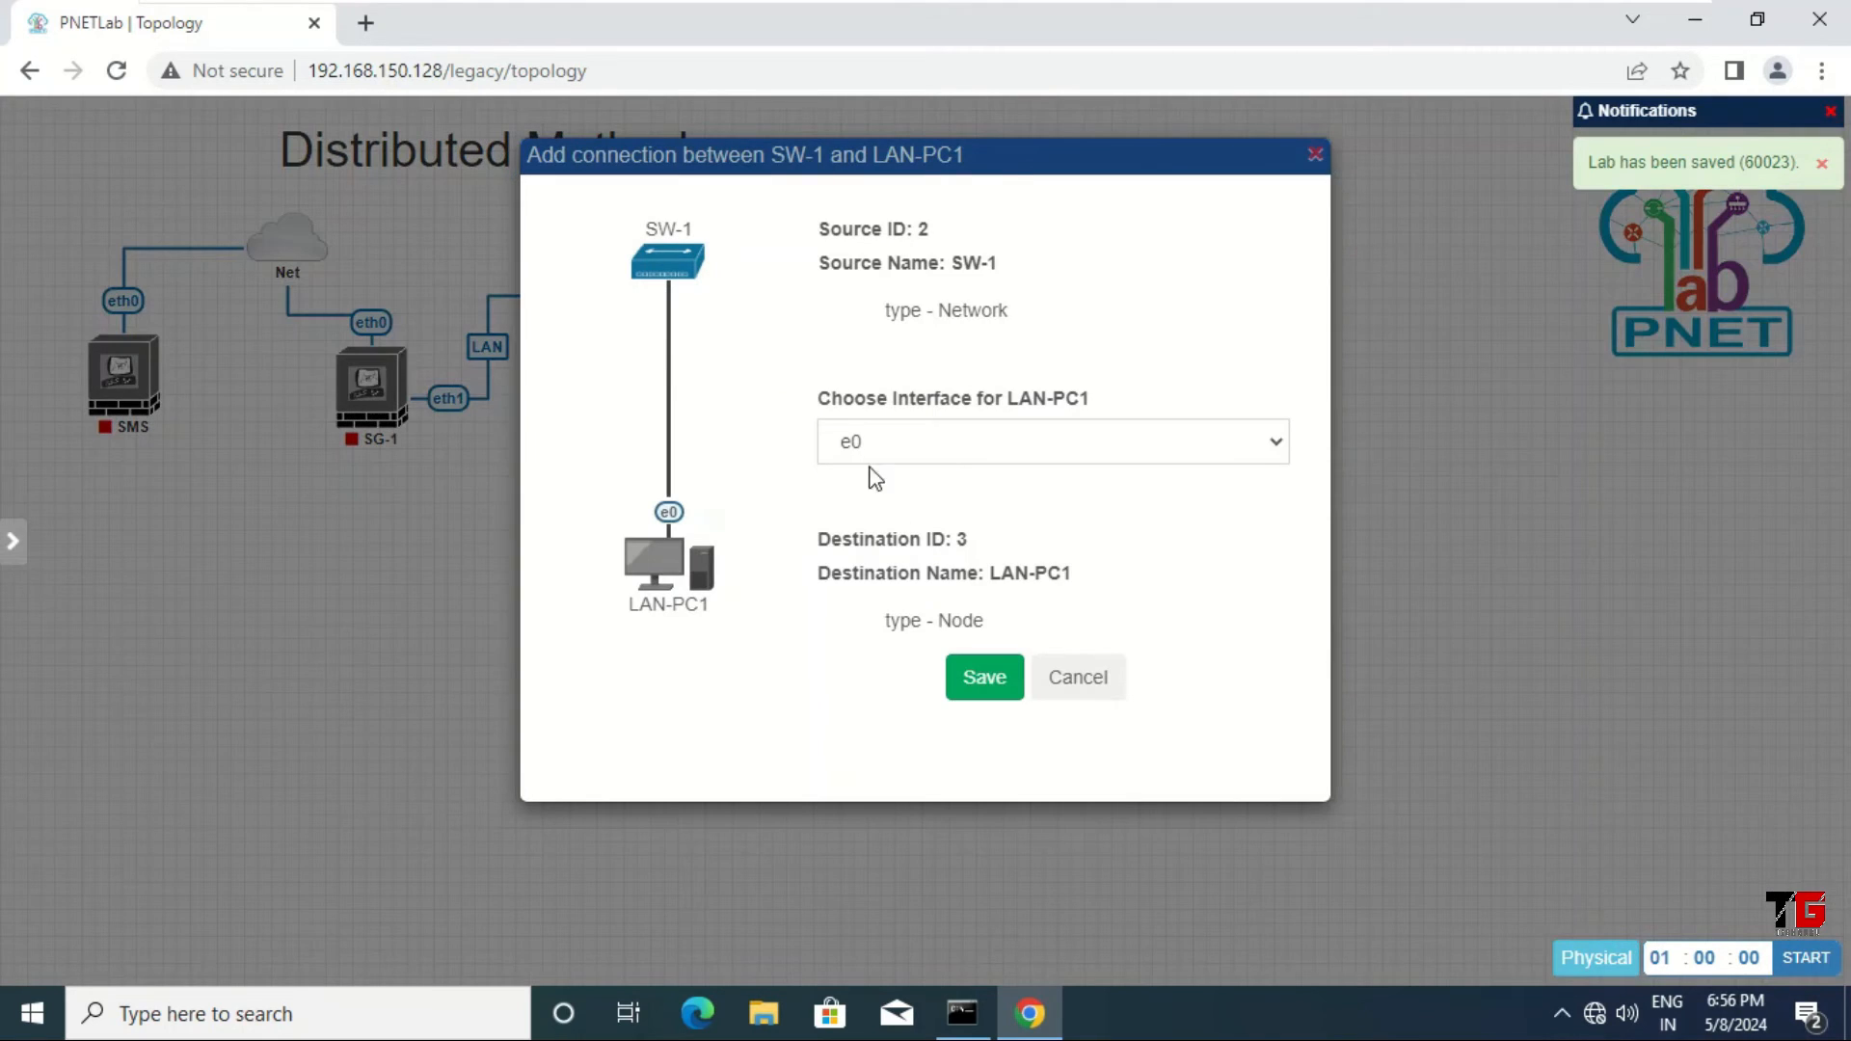
click(987, 680)
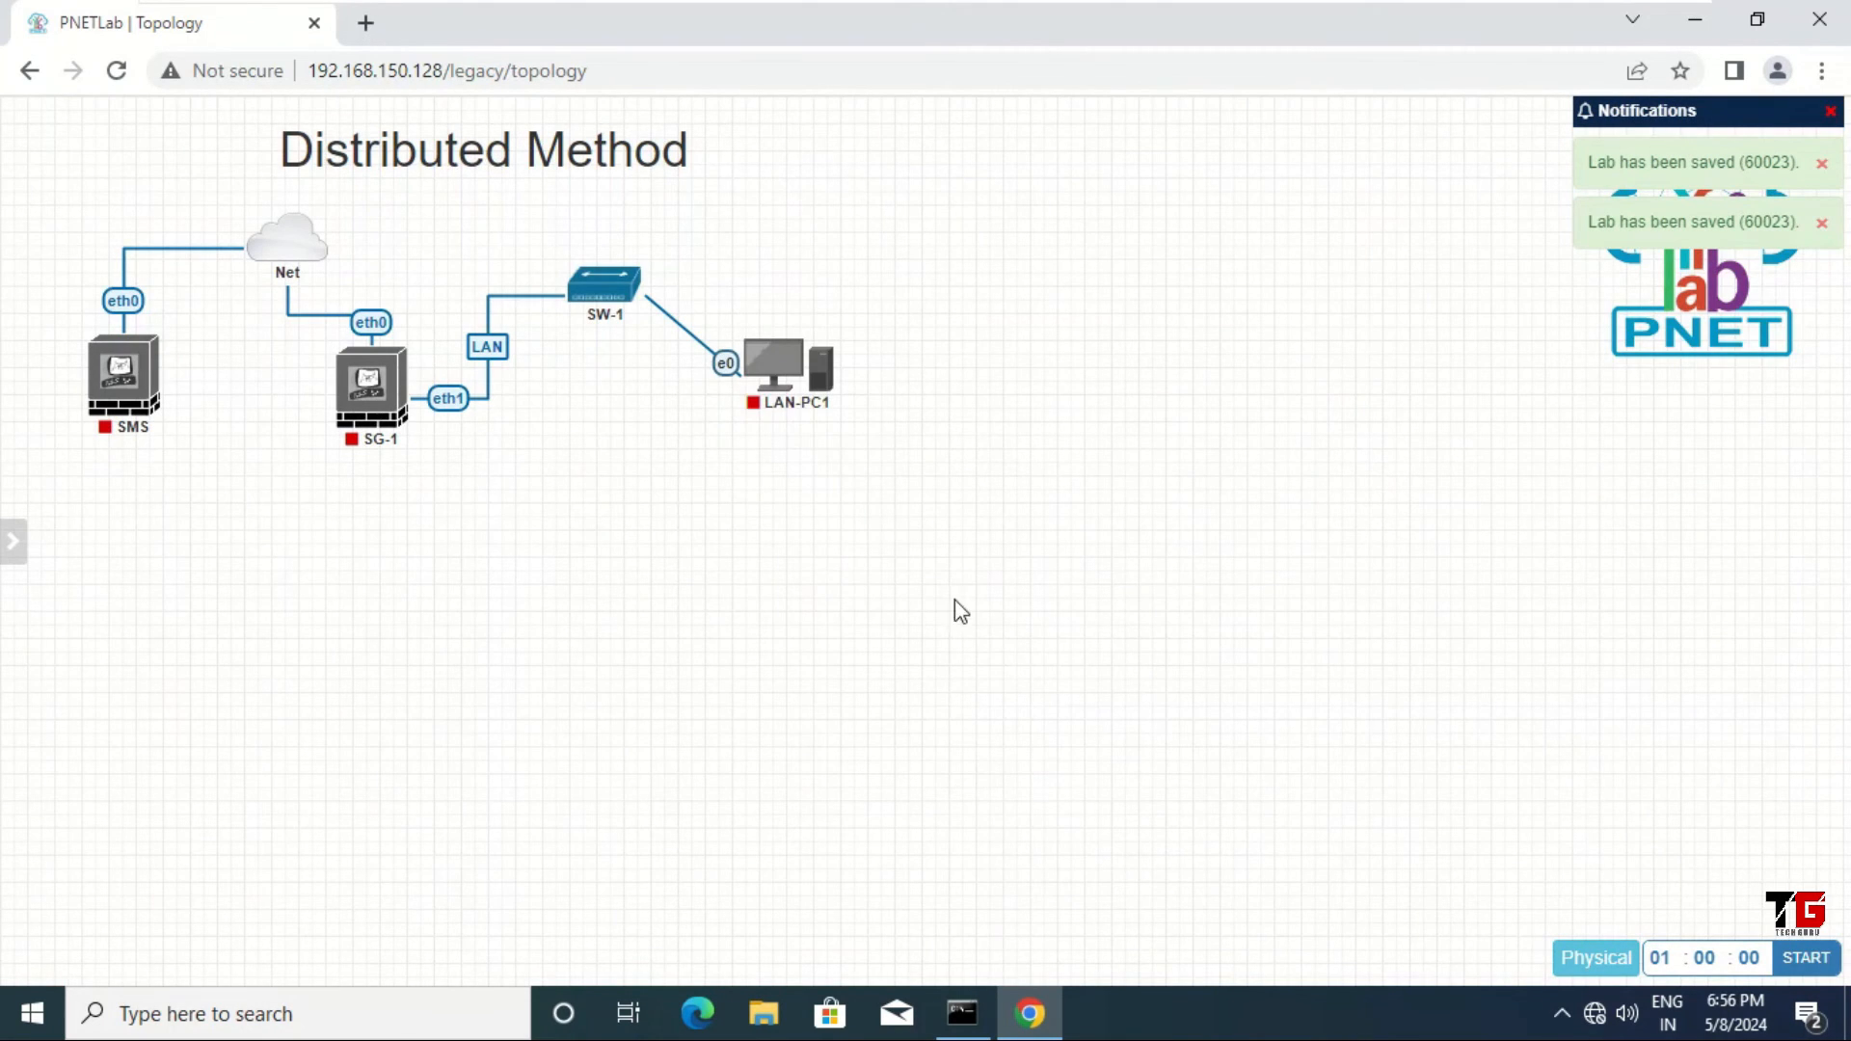
right_click(748, 391)
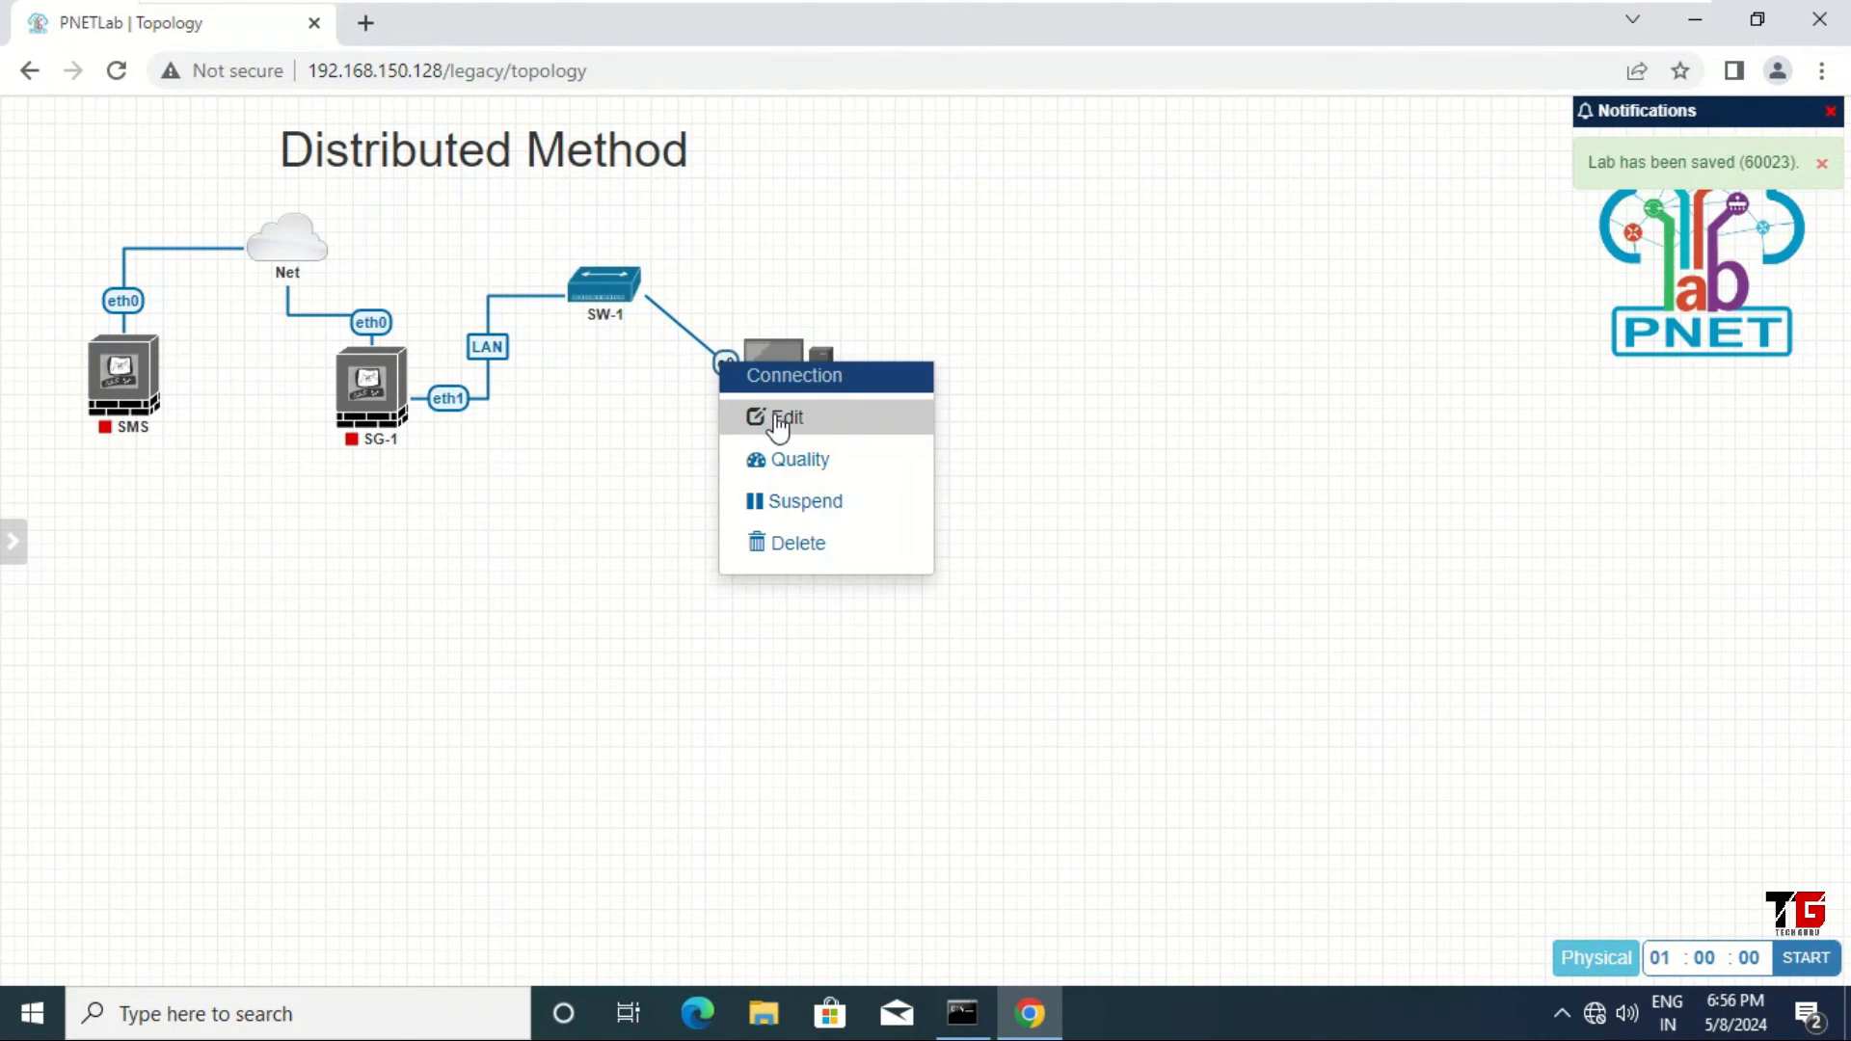
click(770, 417)
click(142, 162)
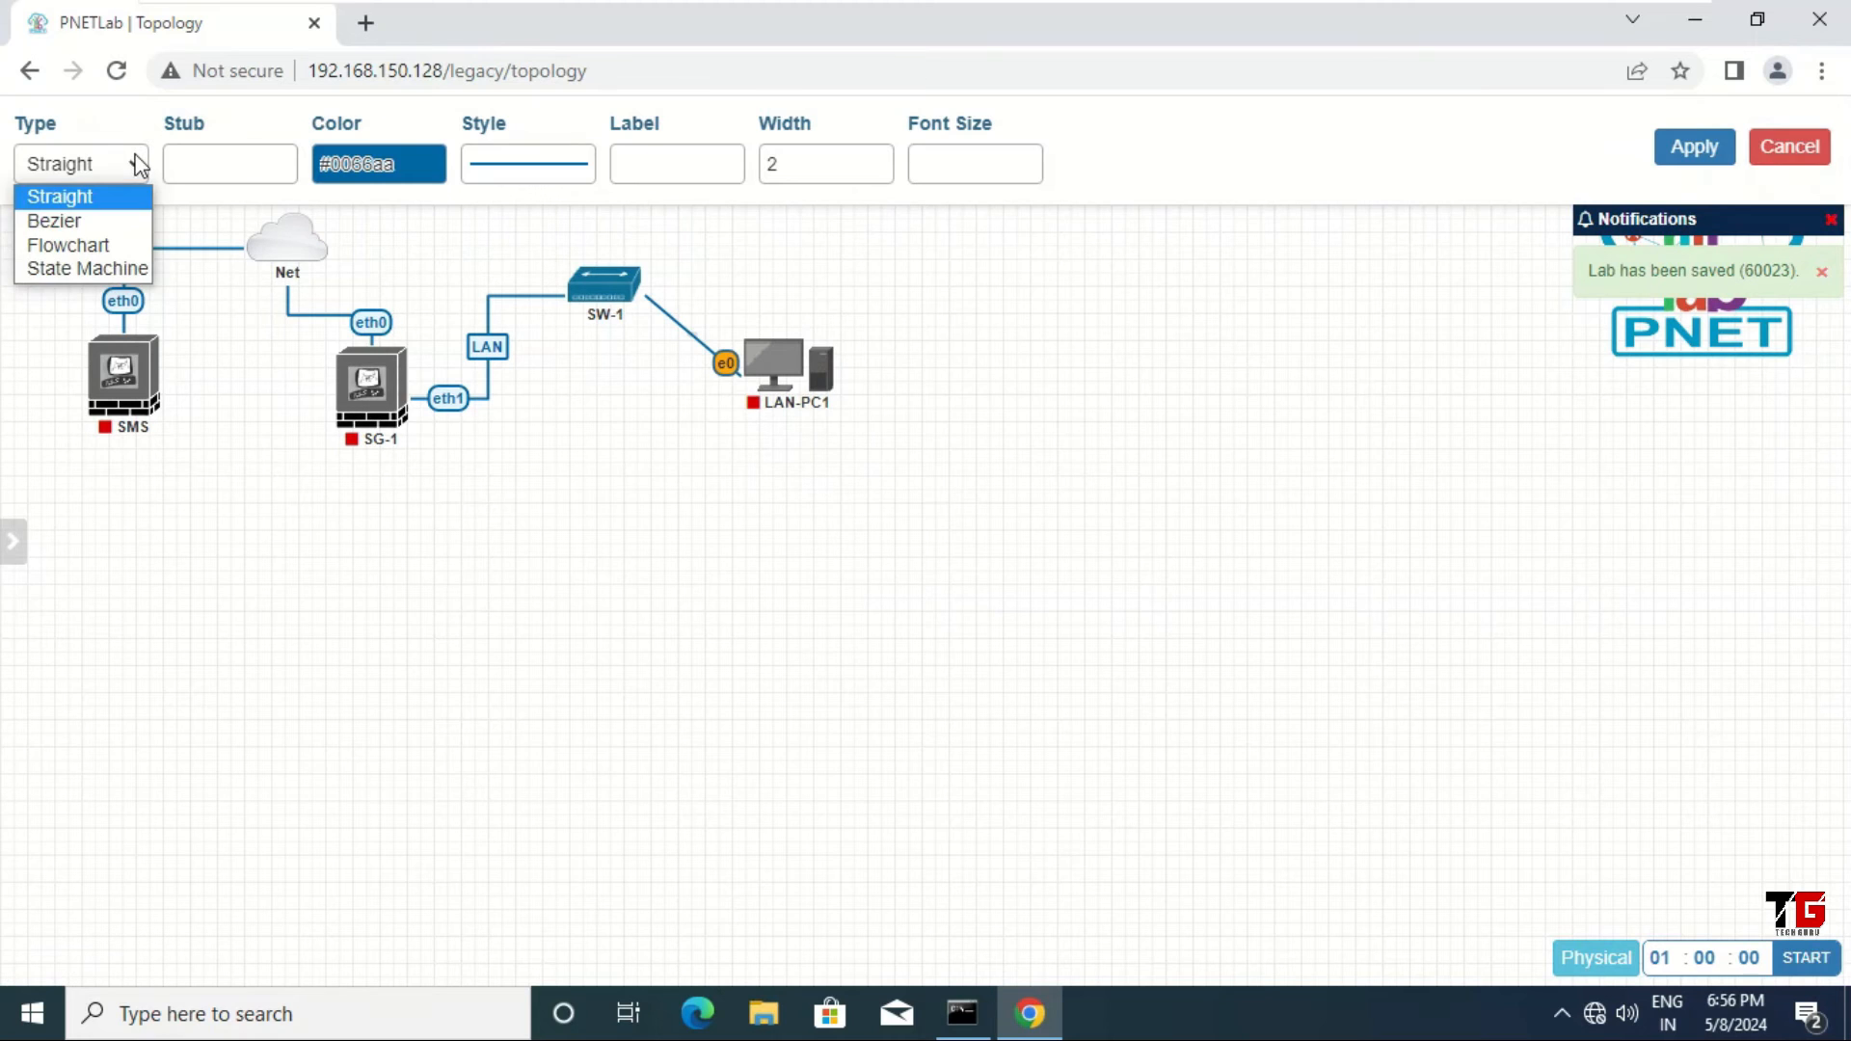
click(124, 242)
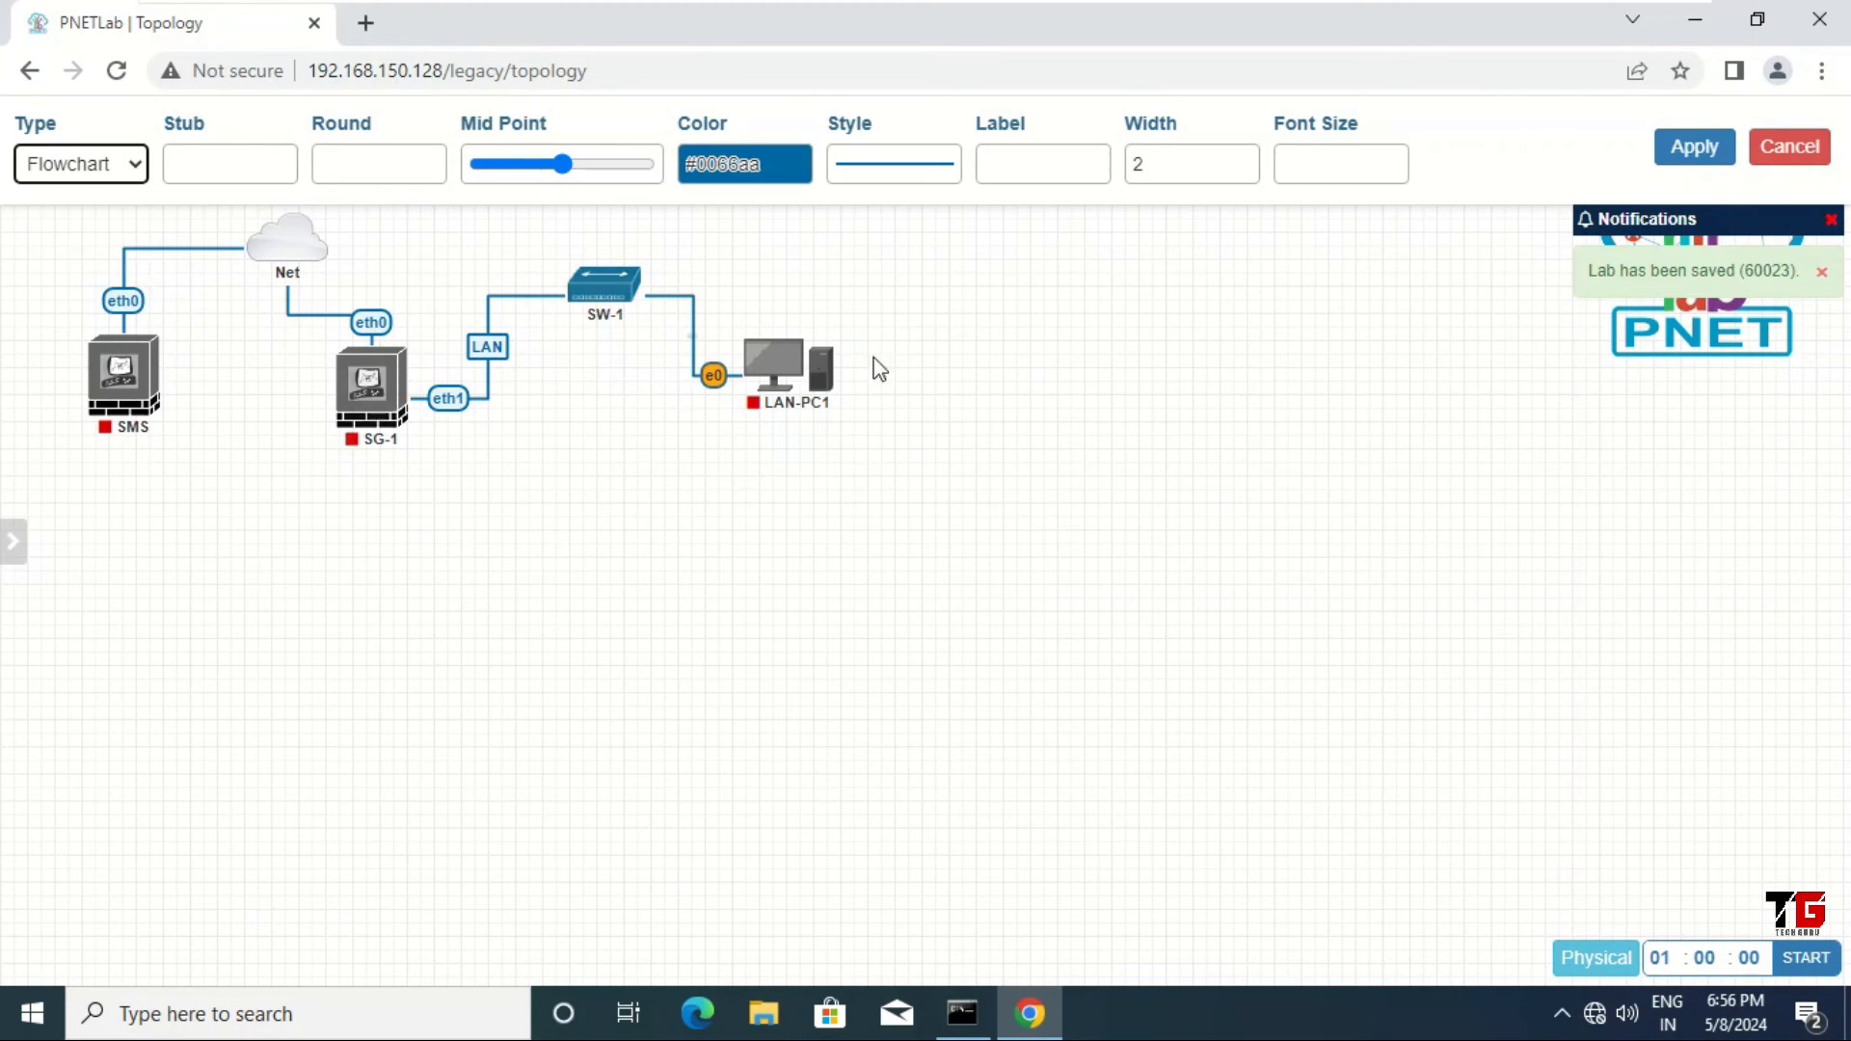
click(1695, 149)
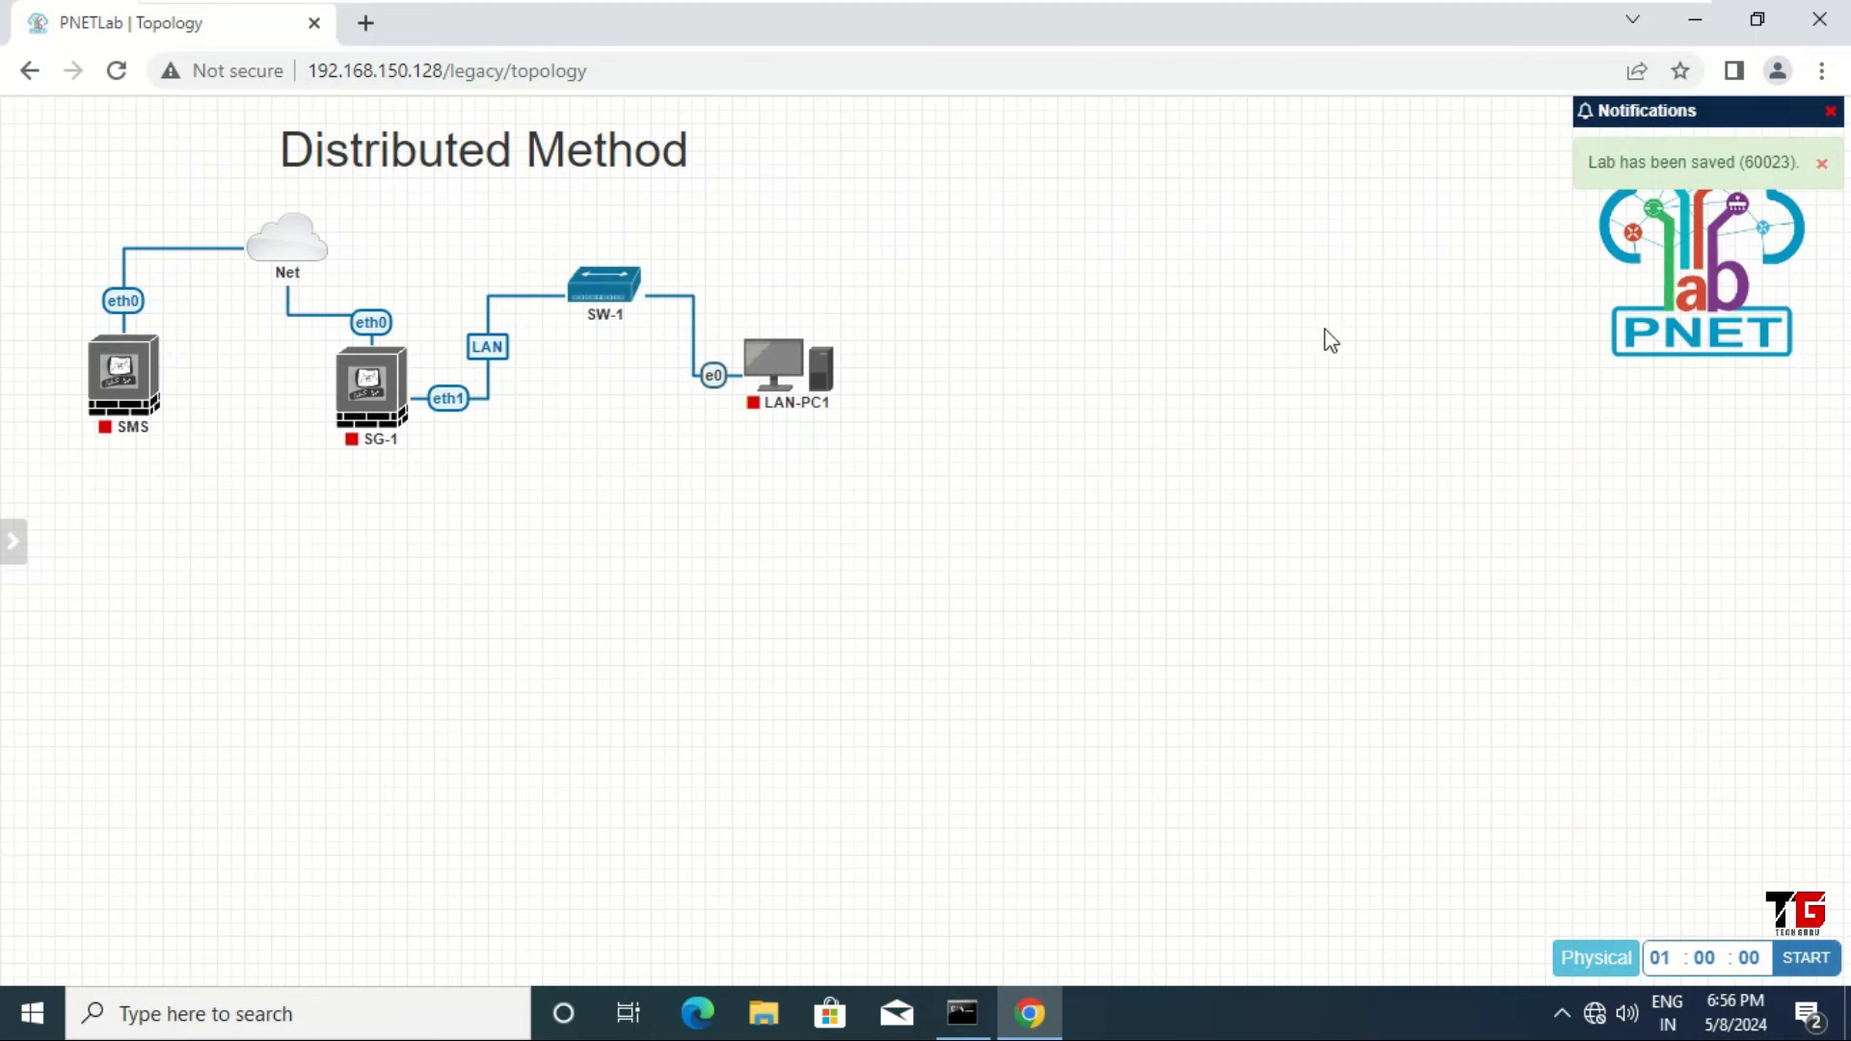
drag(749, 395, 793, 407)
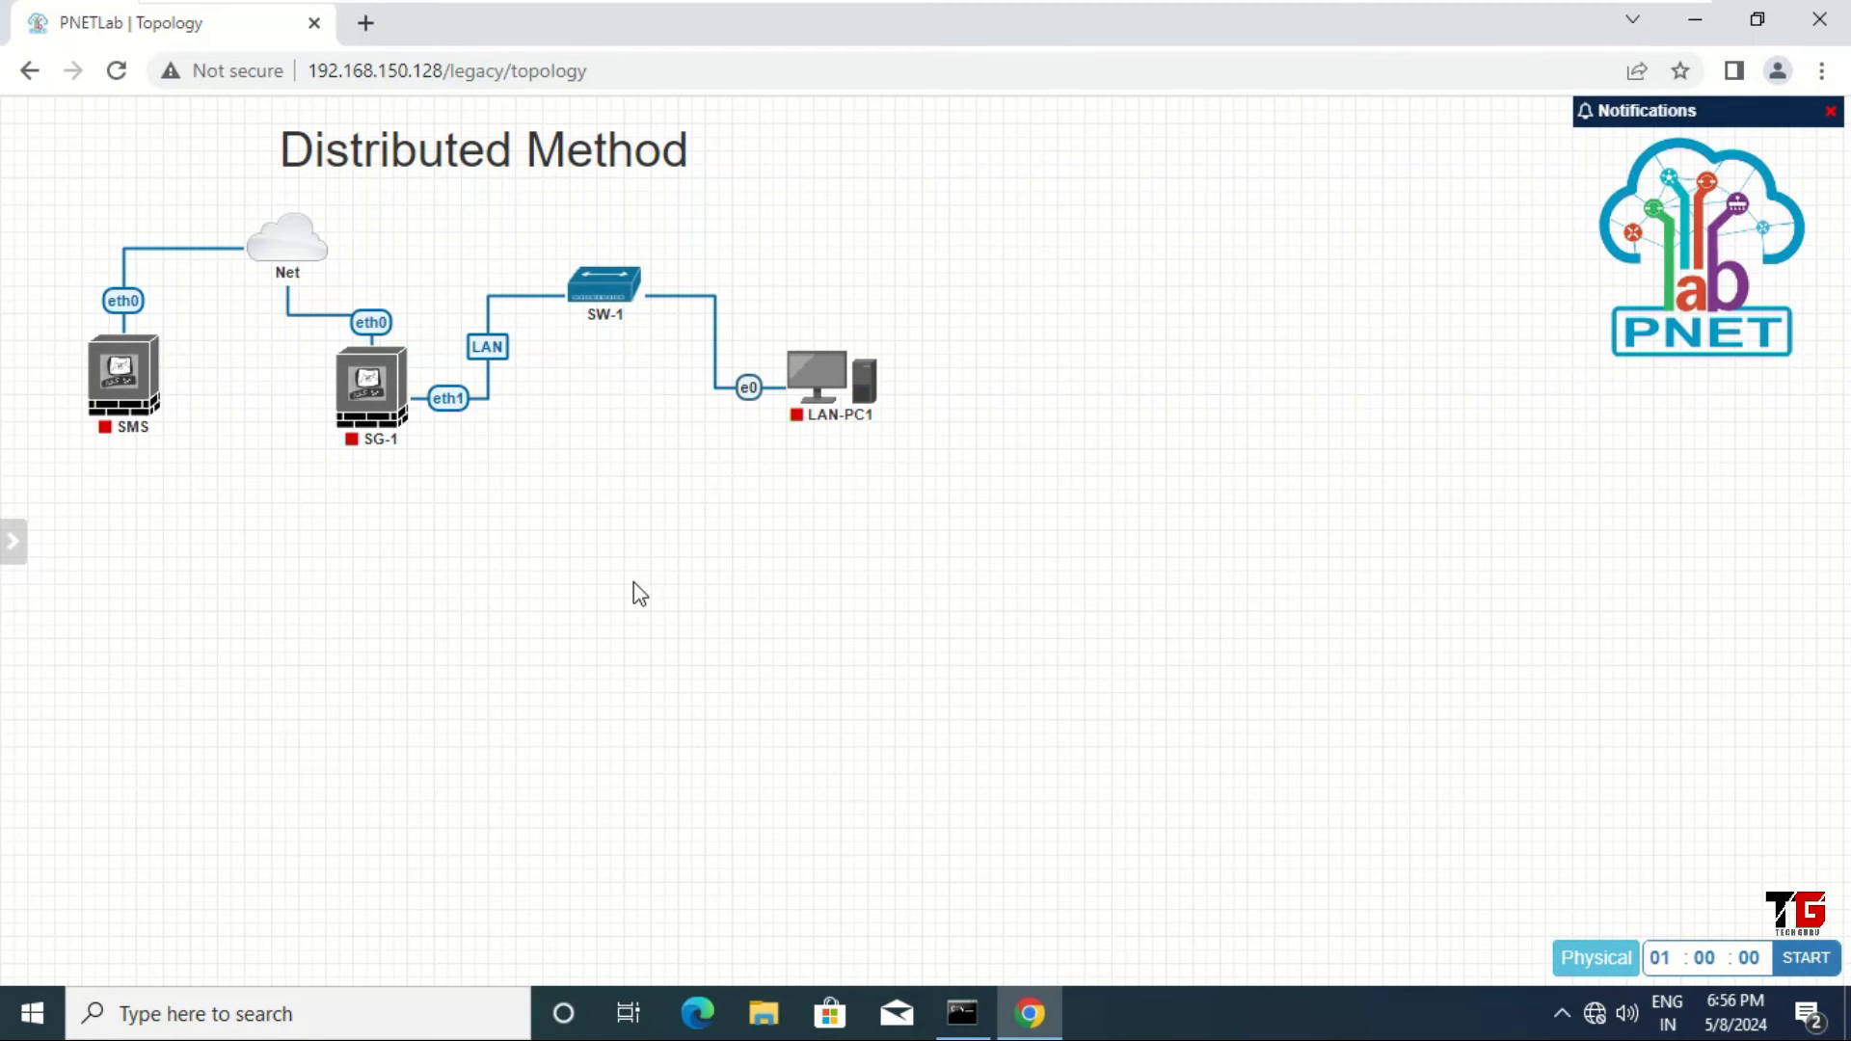
Step: Add a new bridge network named SW-2
right_click(553, 568)
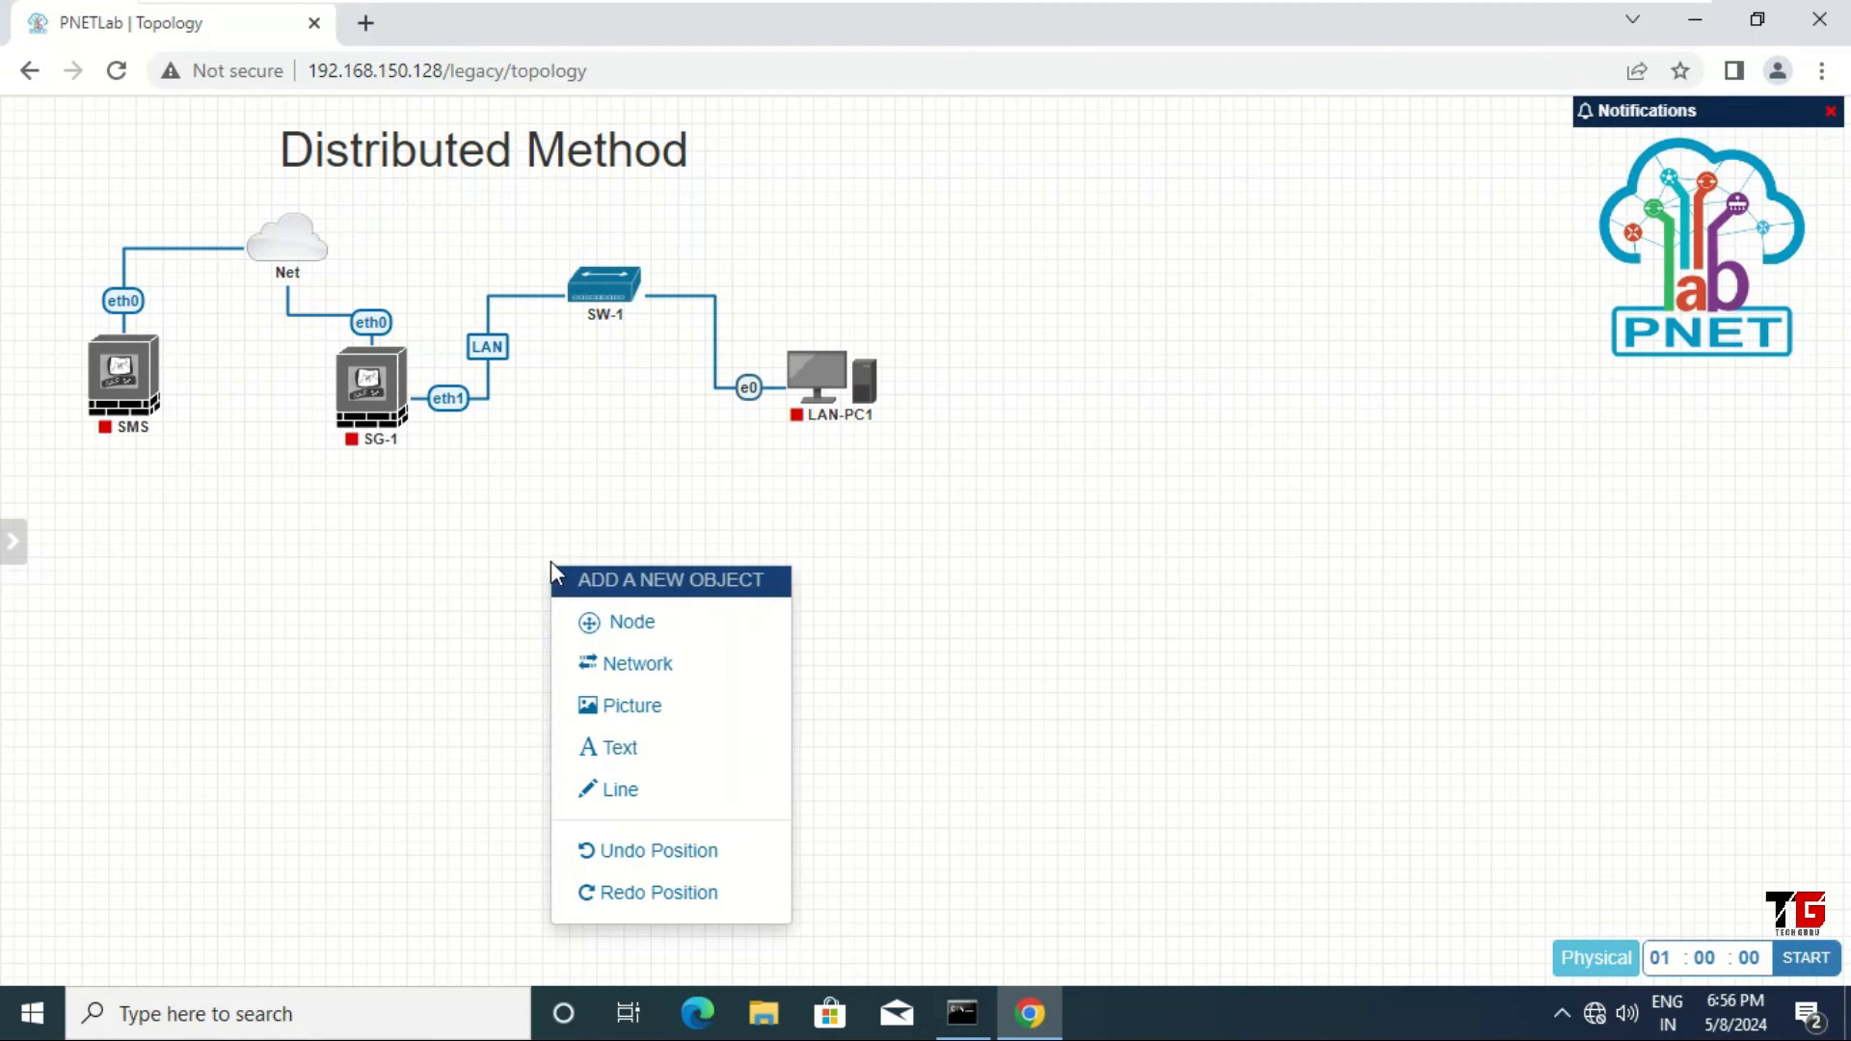
click(650, 664)
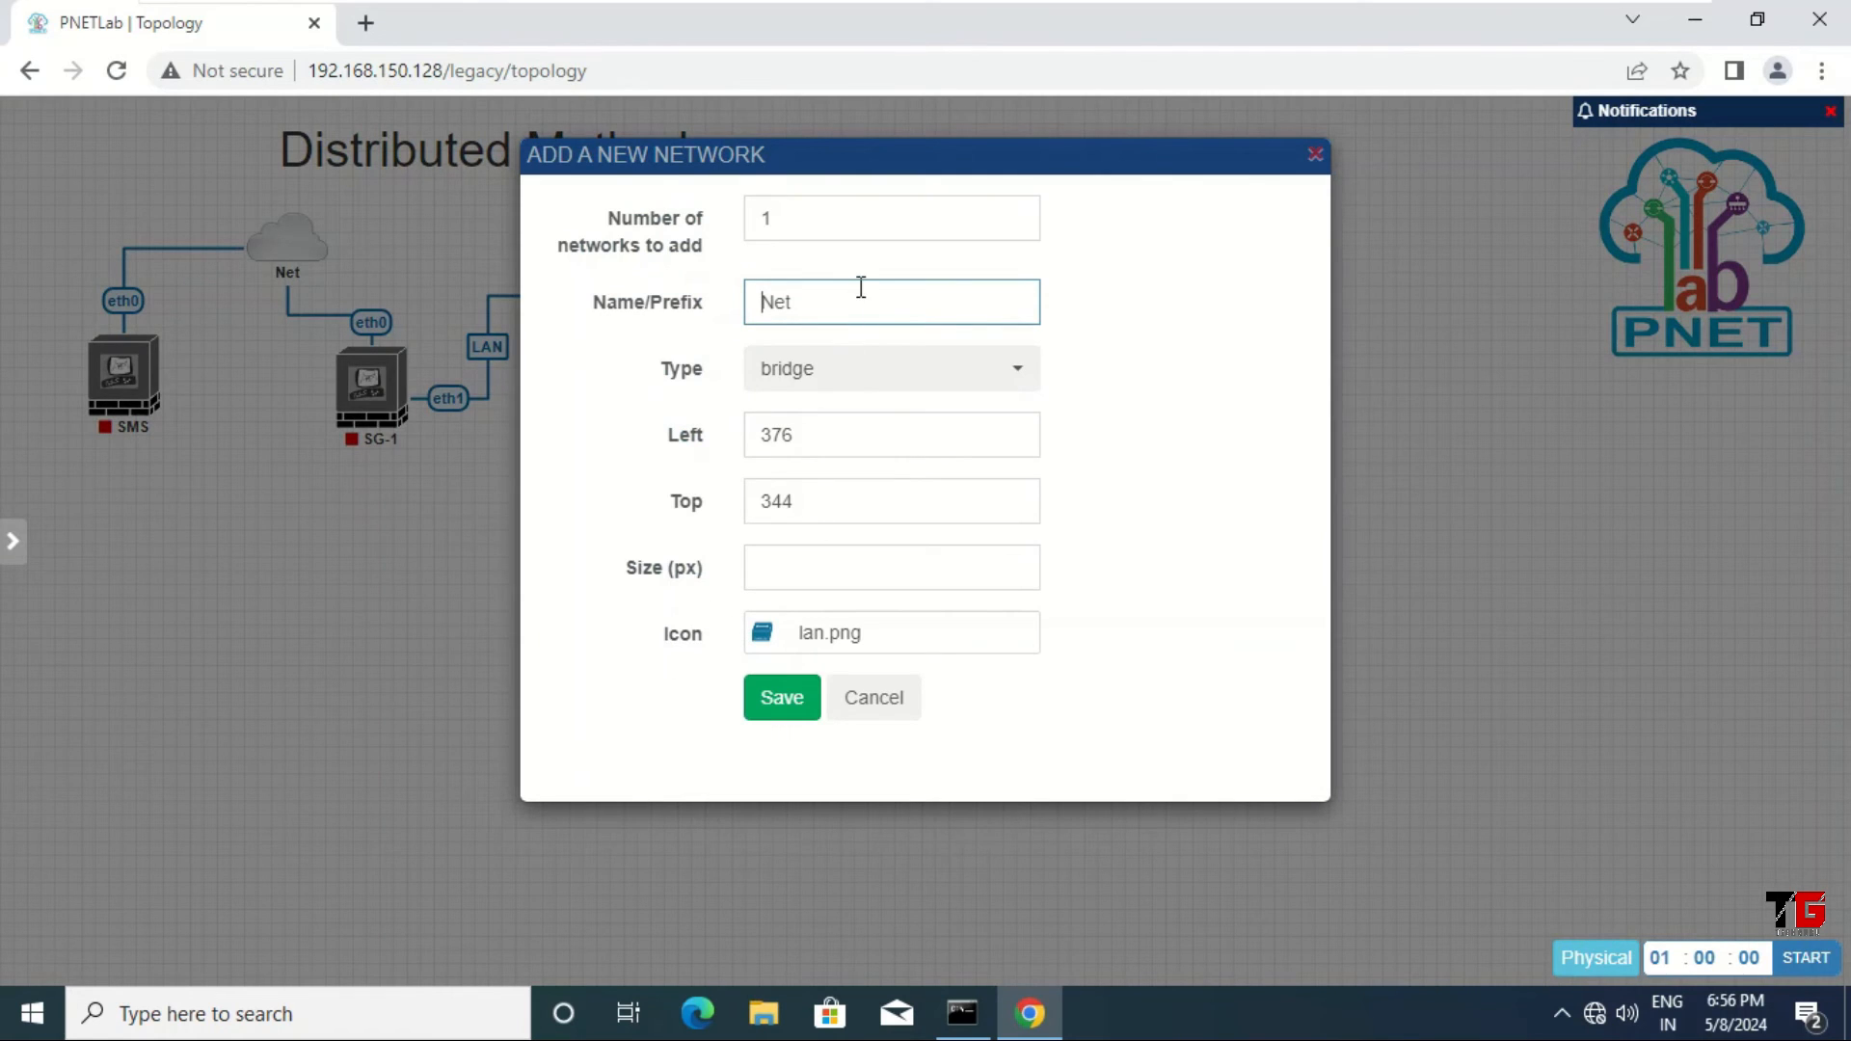
drag(856, 298, 638, 304)
text(S)
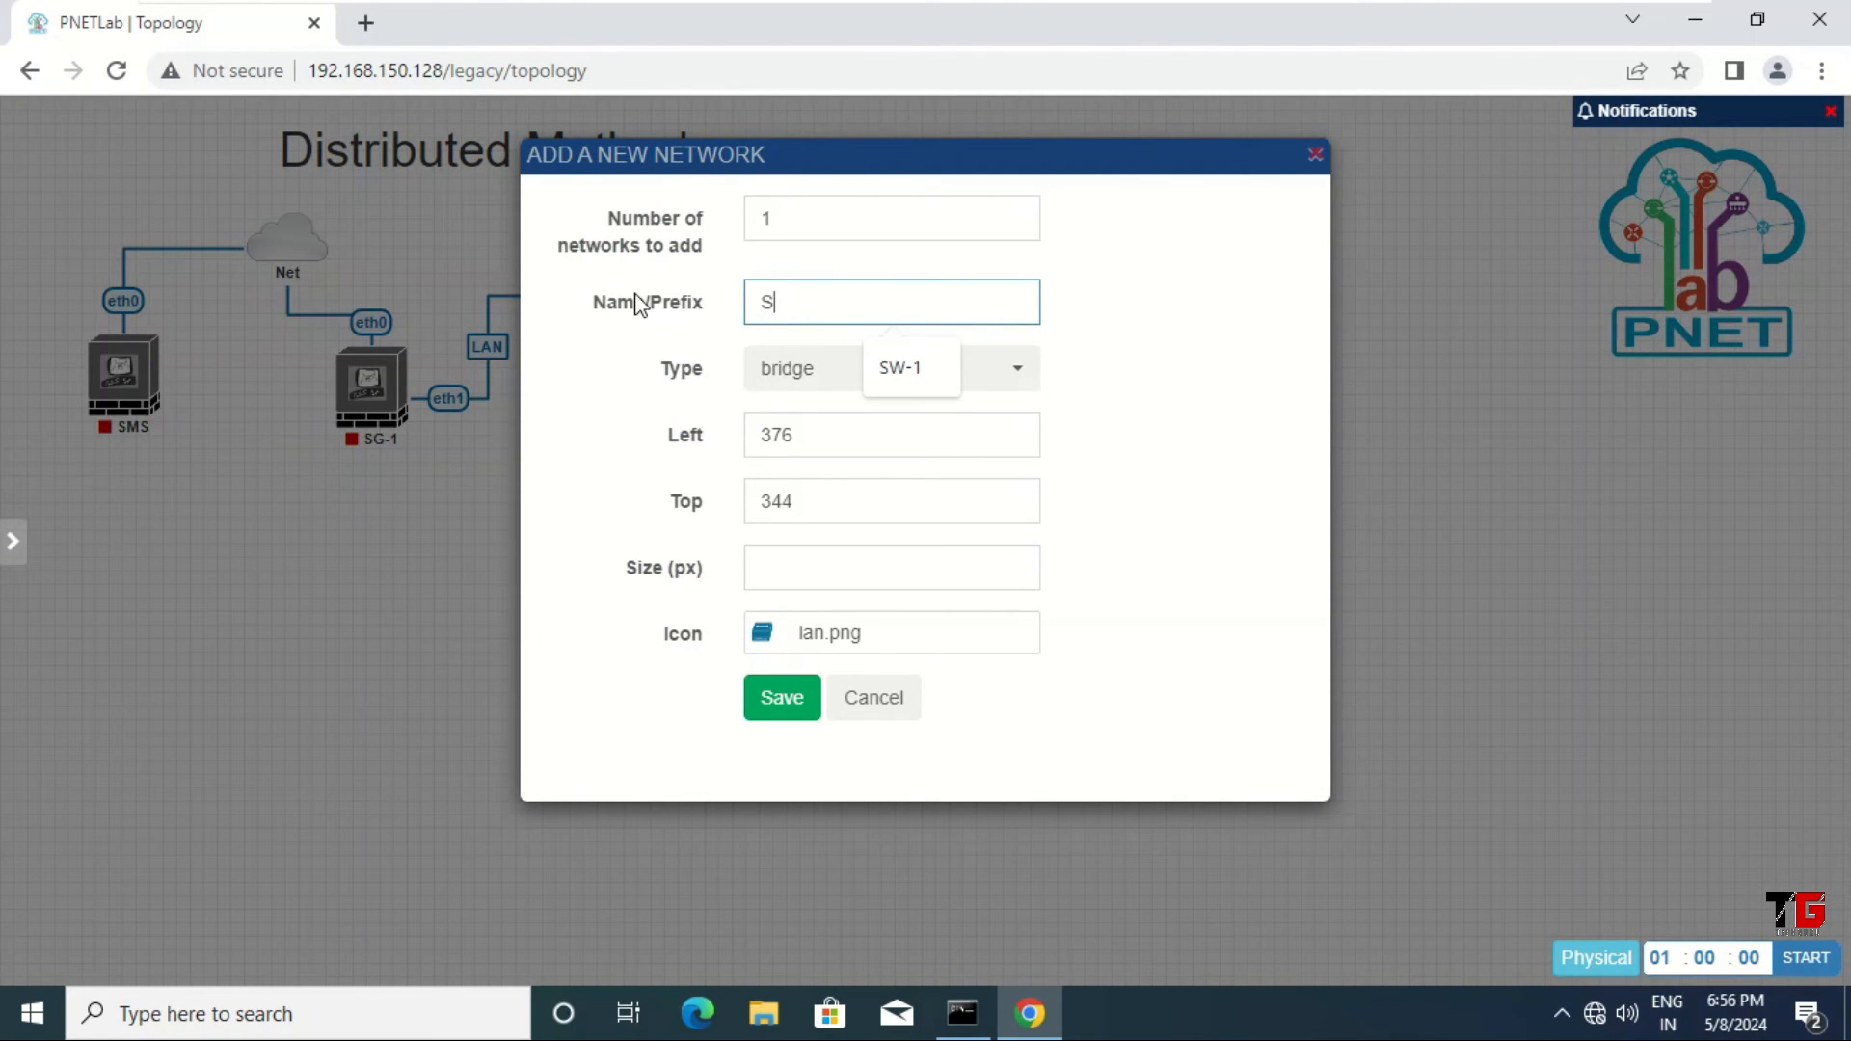
text(W-2)
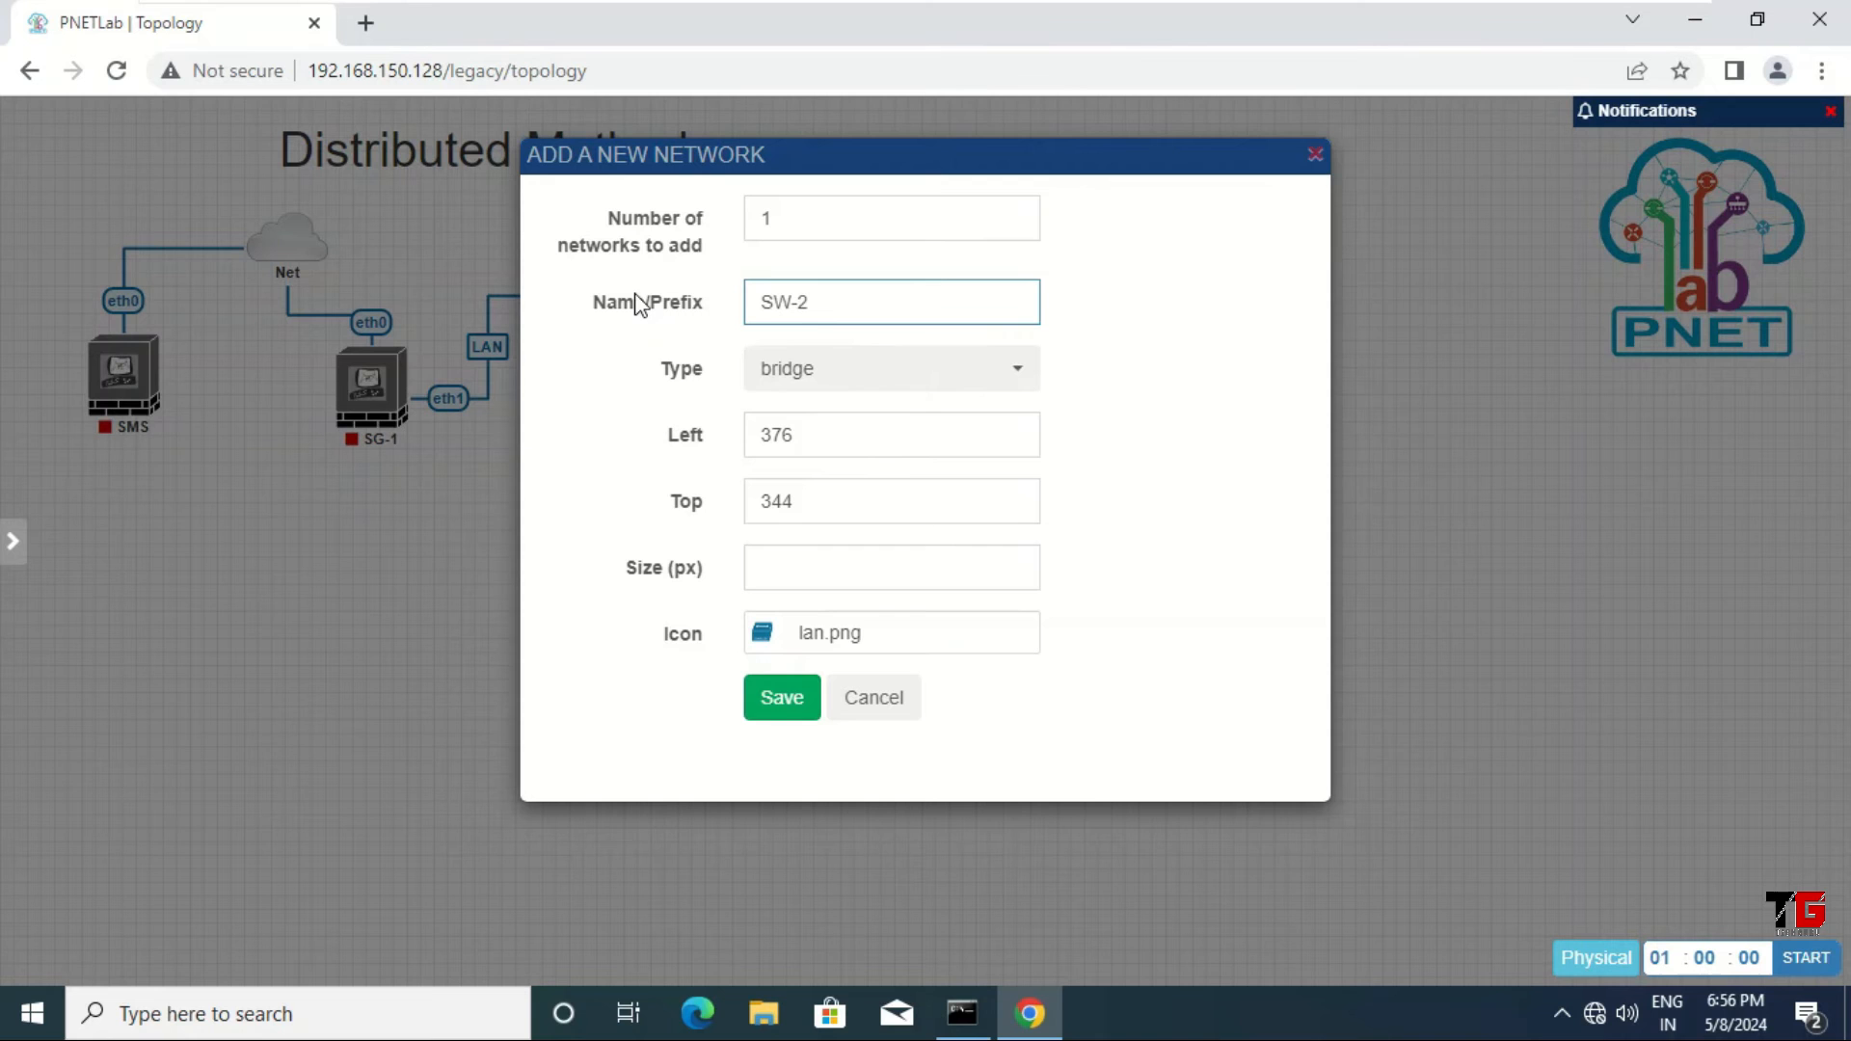
click(782, 701)
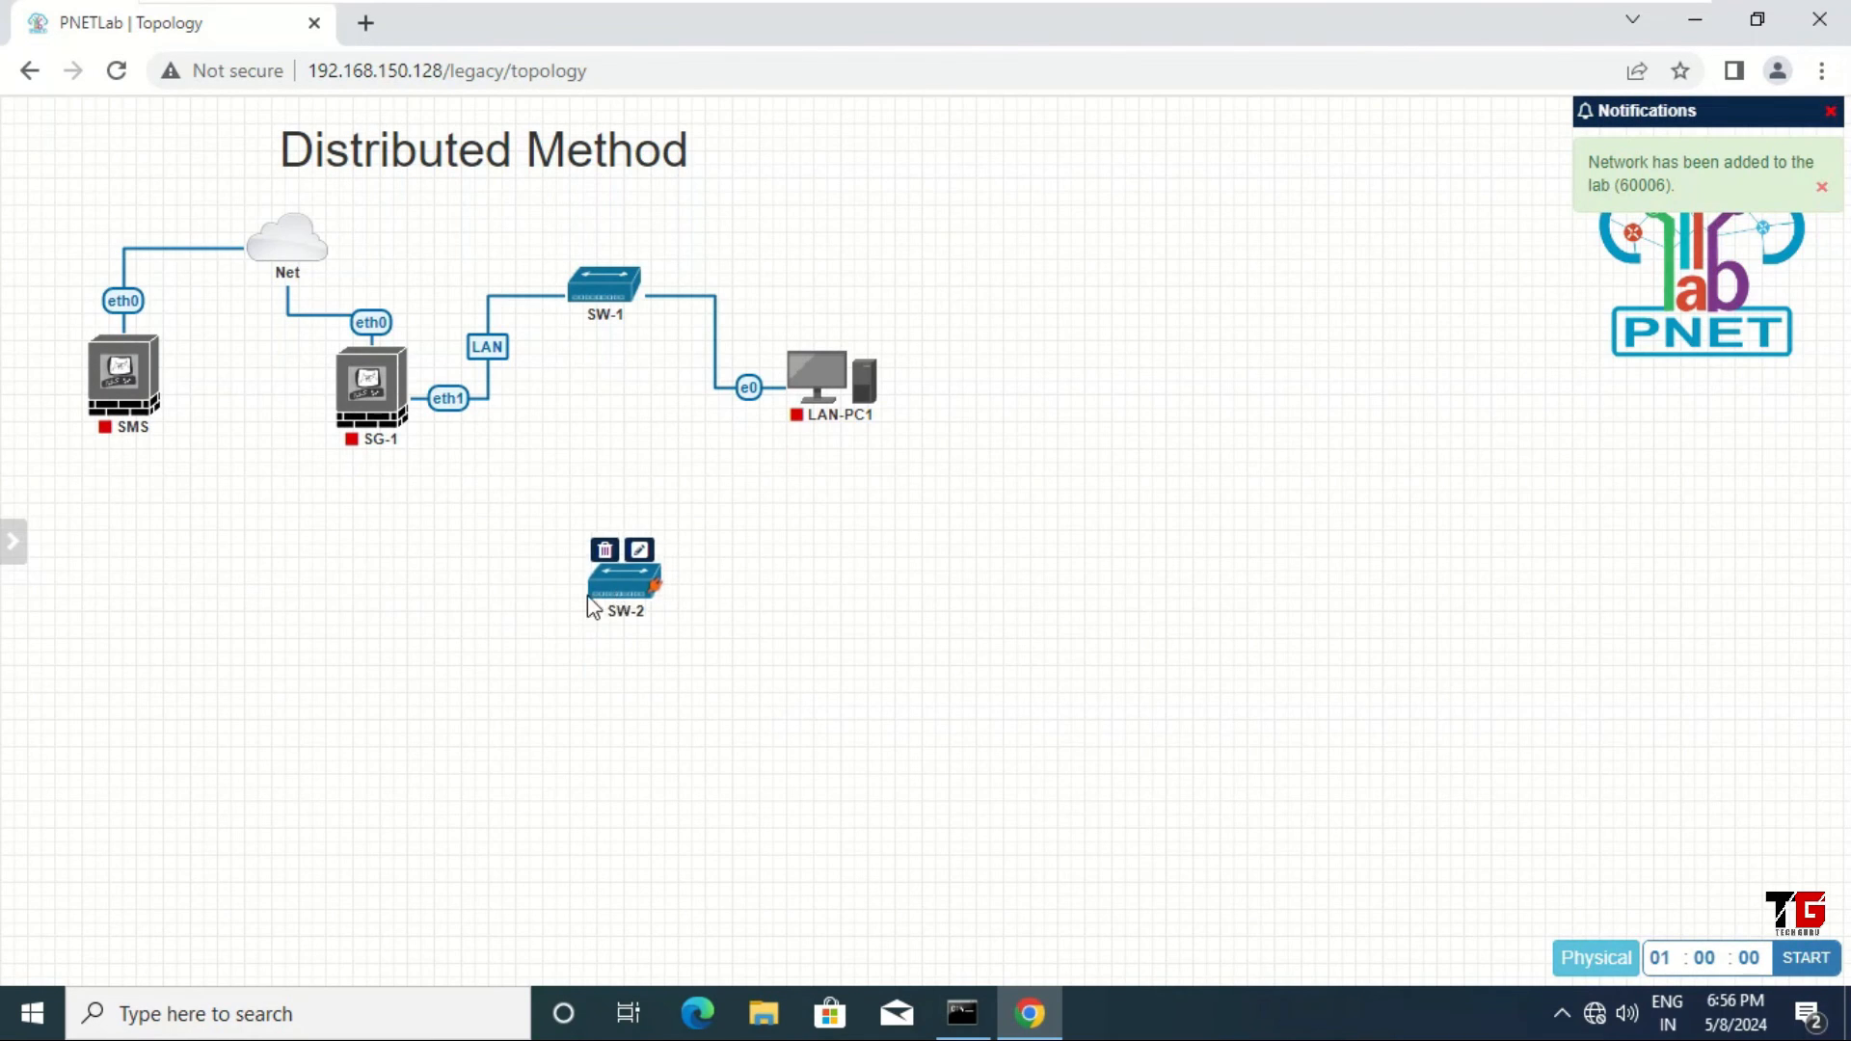
Step: Place SW-2 just below SG-1 and link it to SG-1's eth2 interface
drag(593, 608, 333, 604)
drag(400, 377, 320, 570)
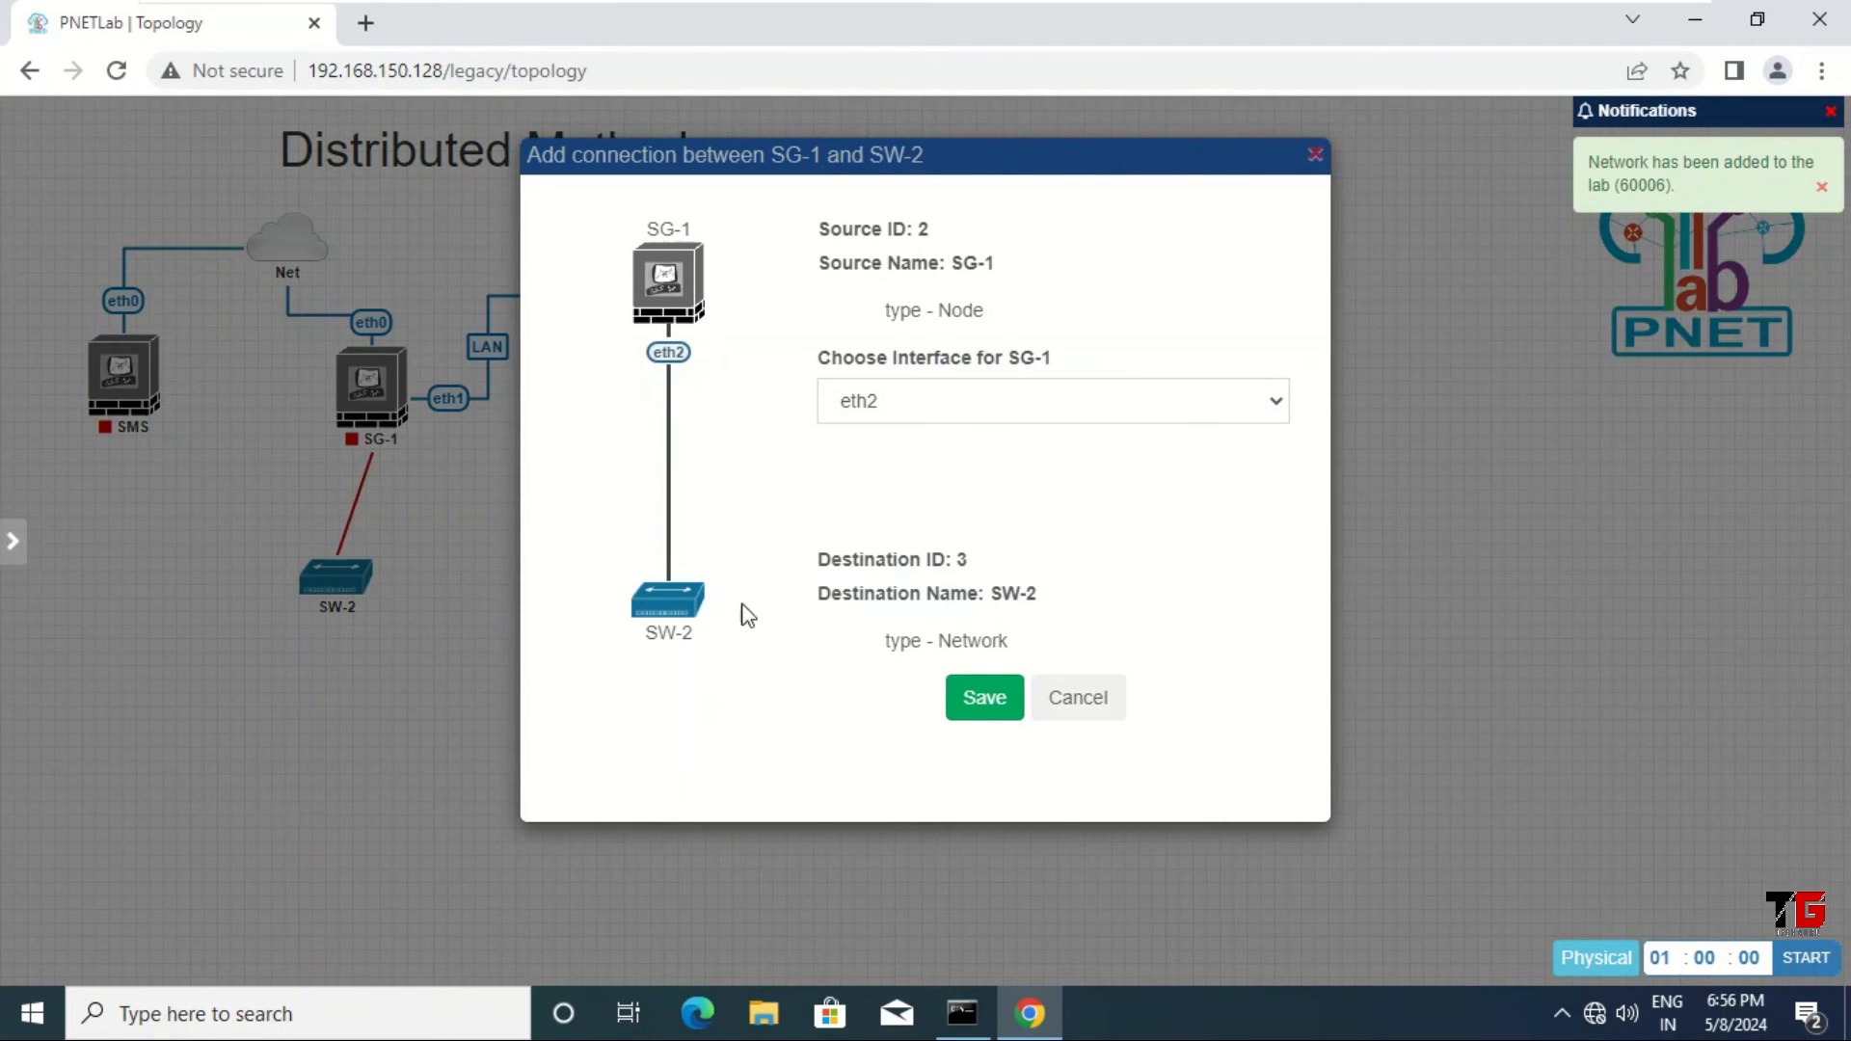
click(981, 698)
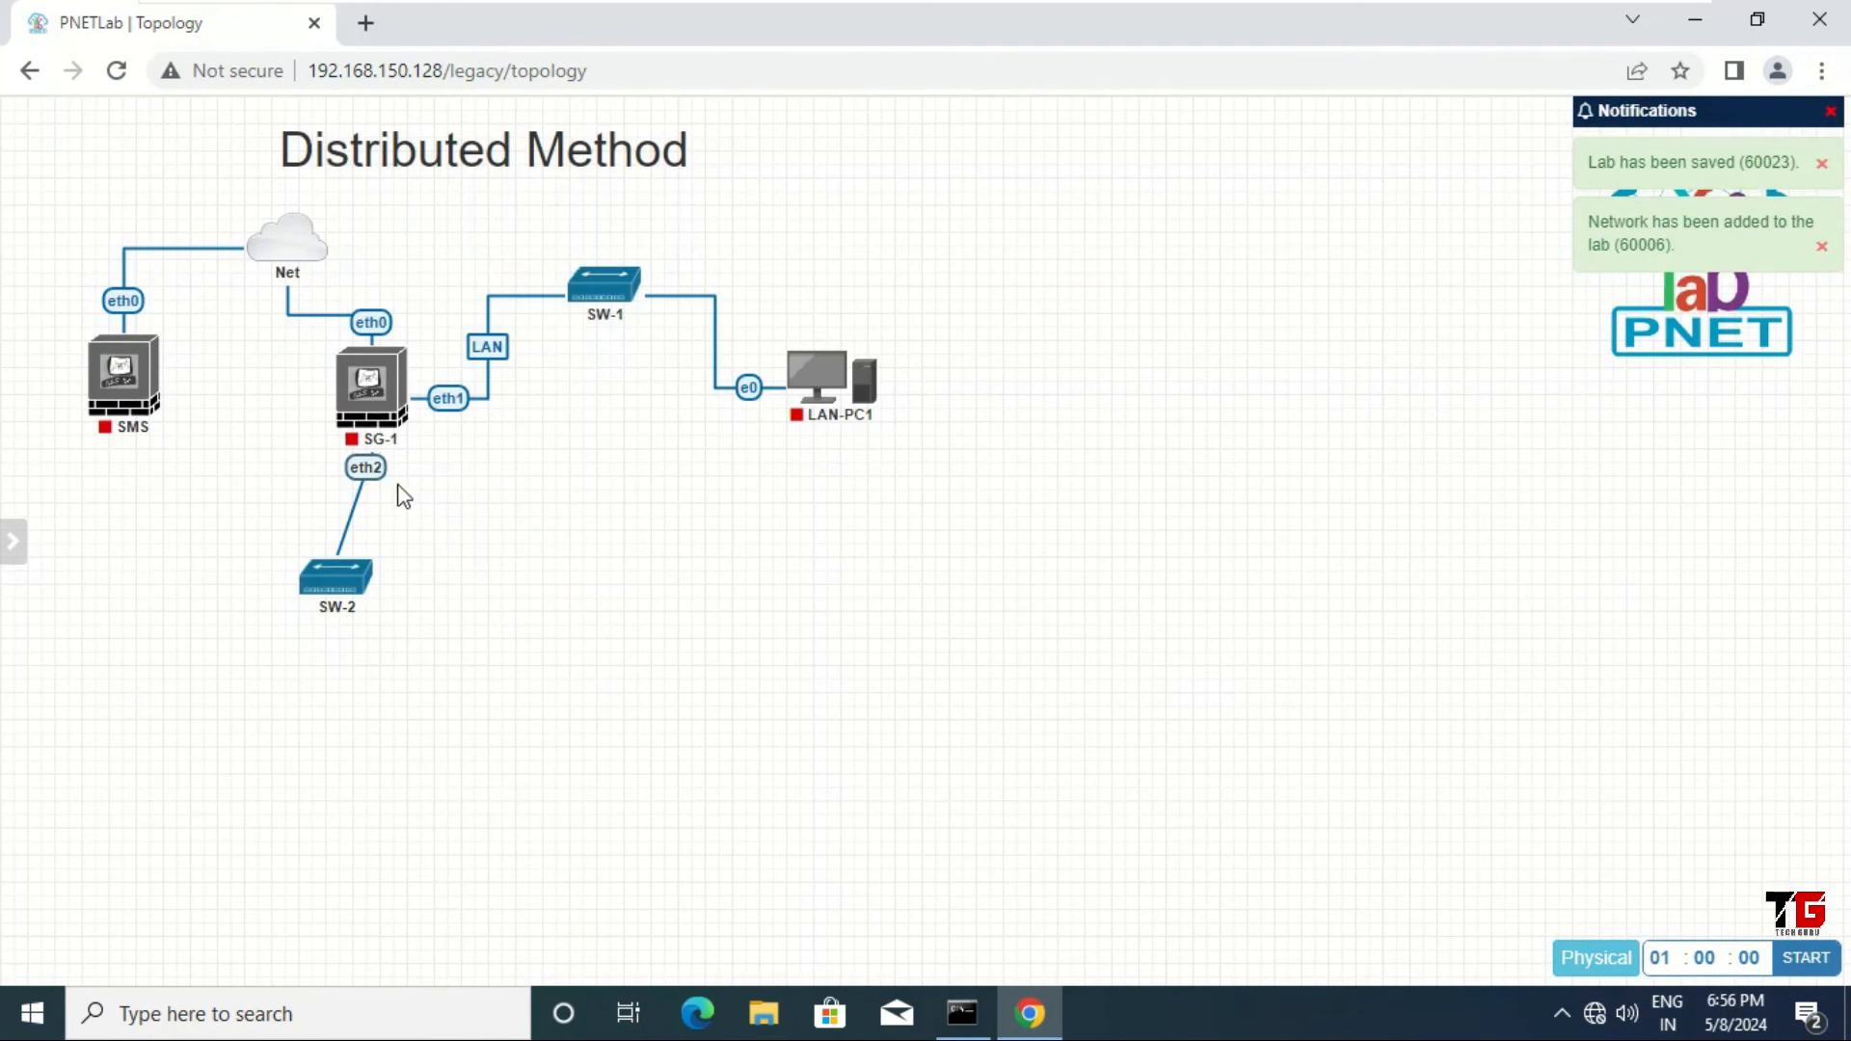
right_click(368, 468)
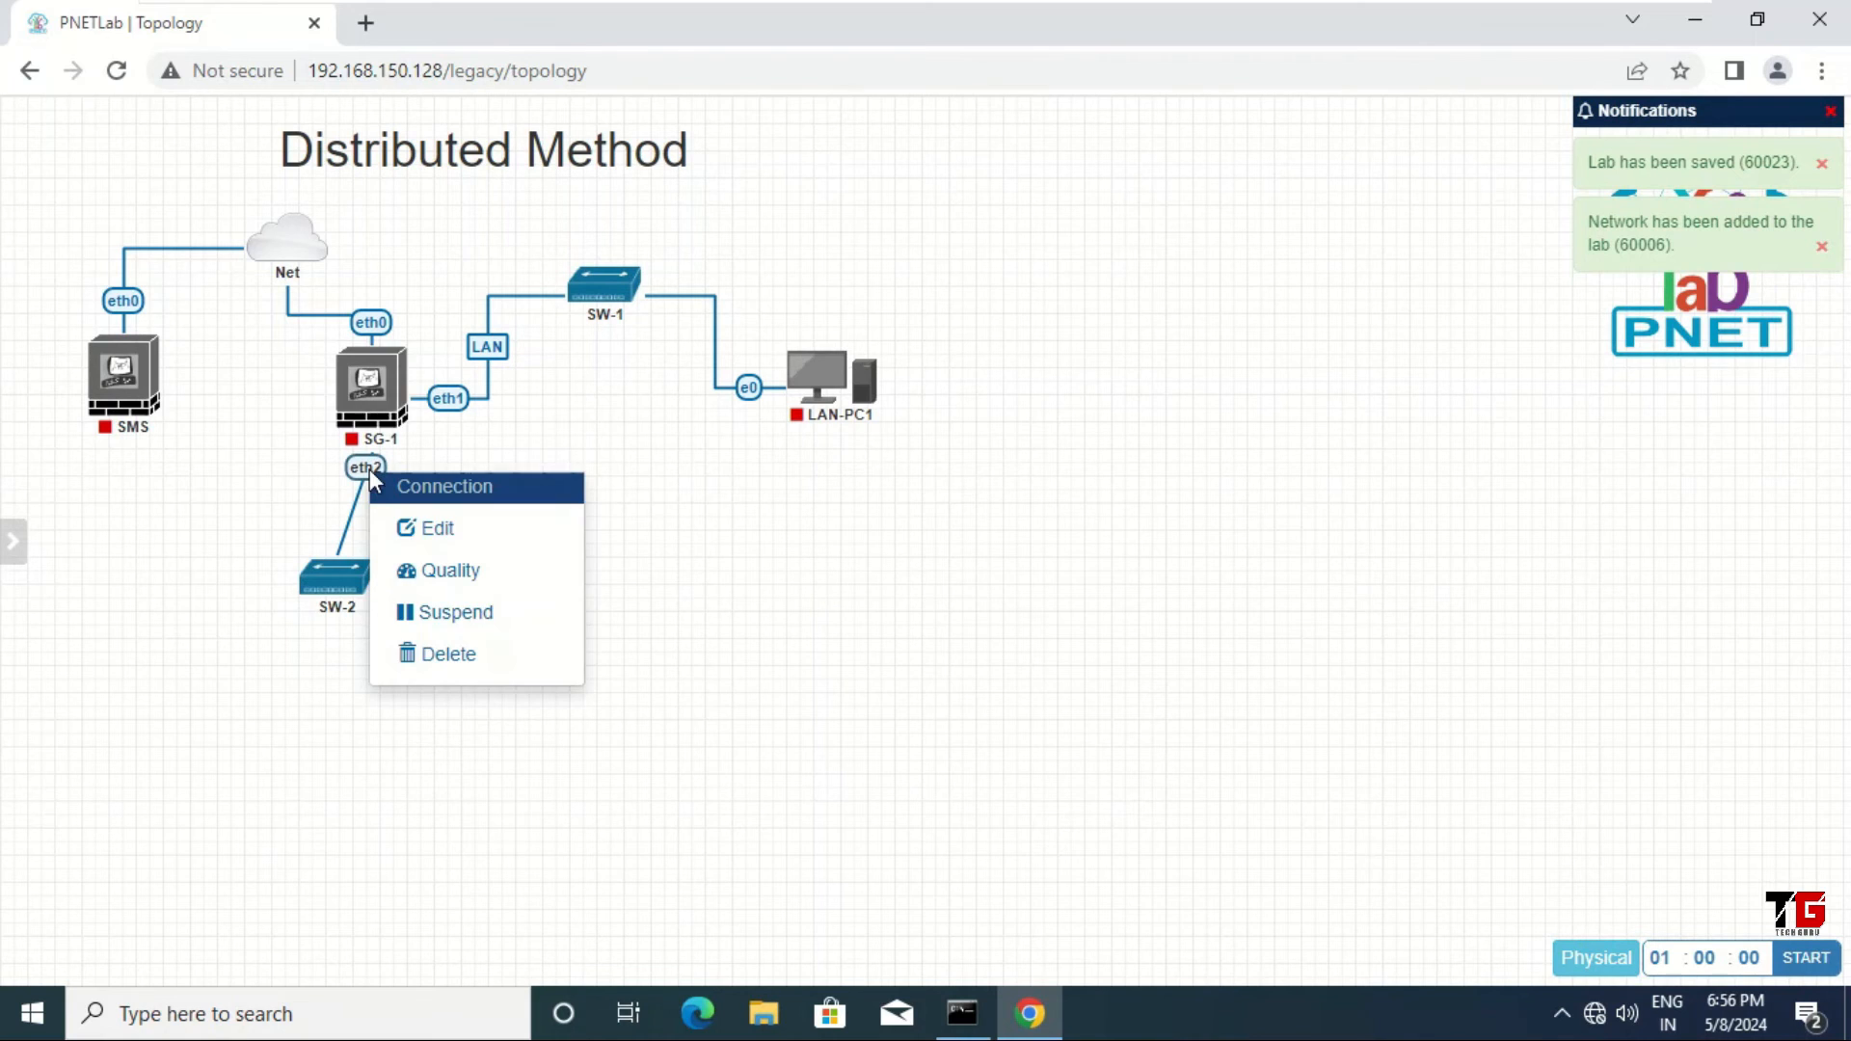
click(430, 530)
Step: Give the eth2 link Flowchart routing and the label DMZ, moving SW-2 right of SG-1
click(133, 169)
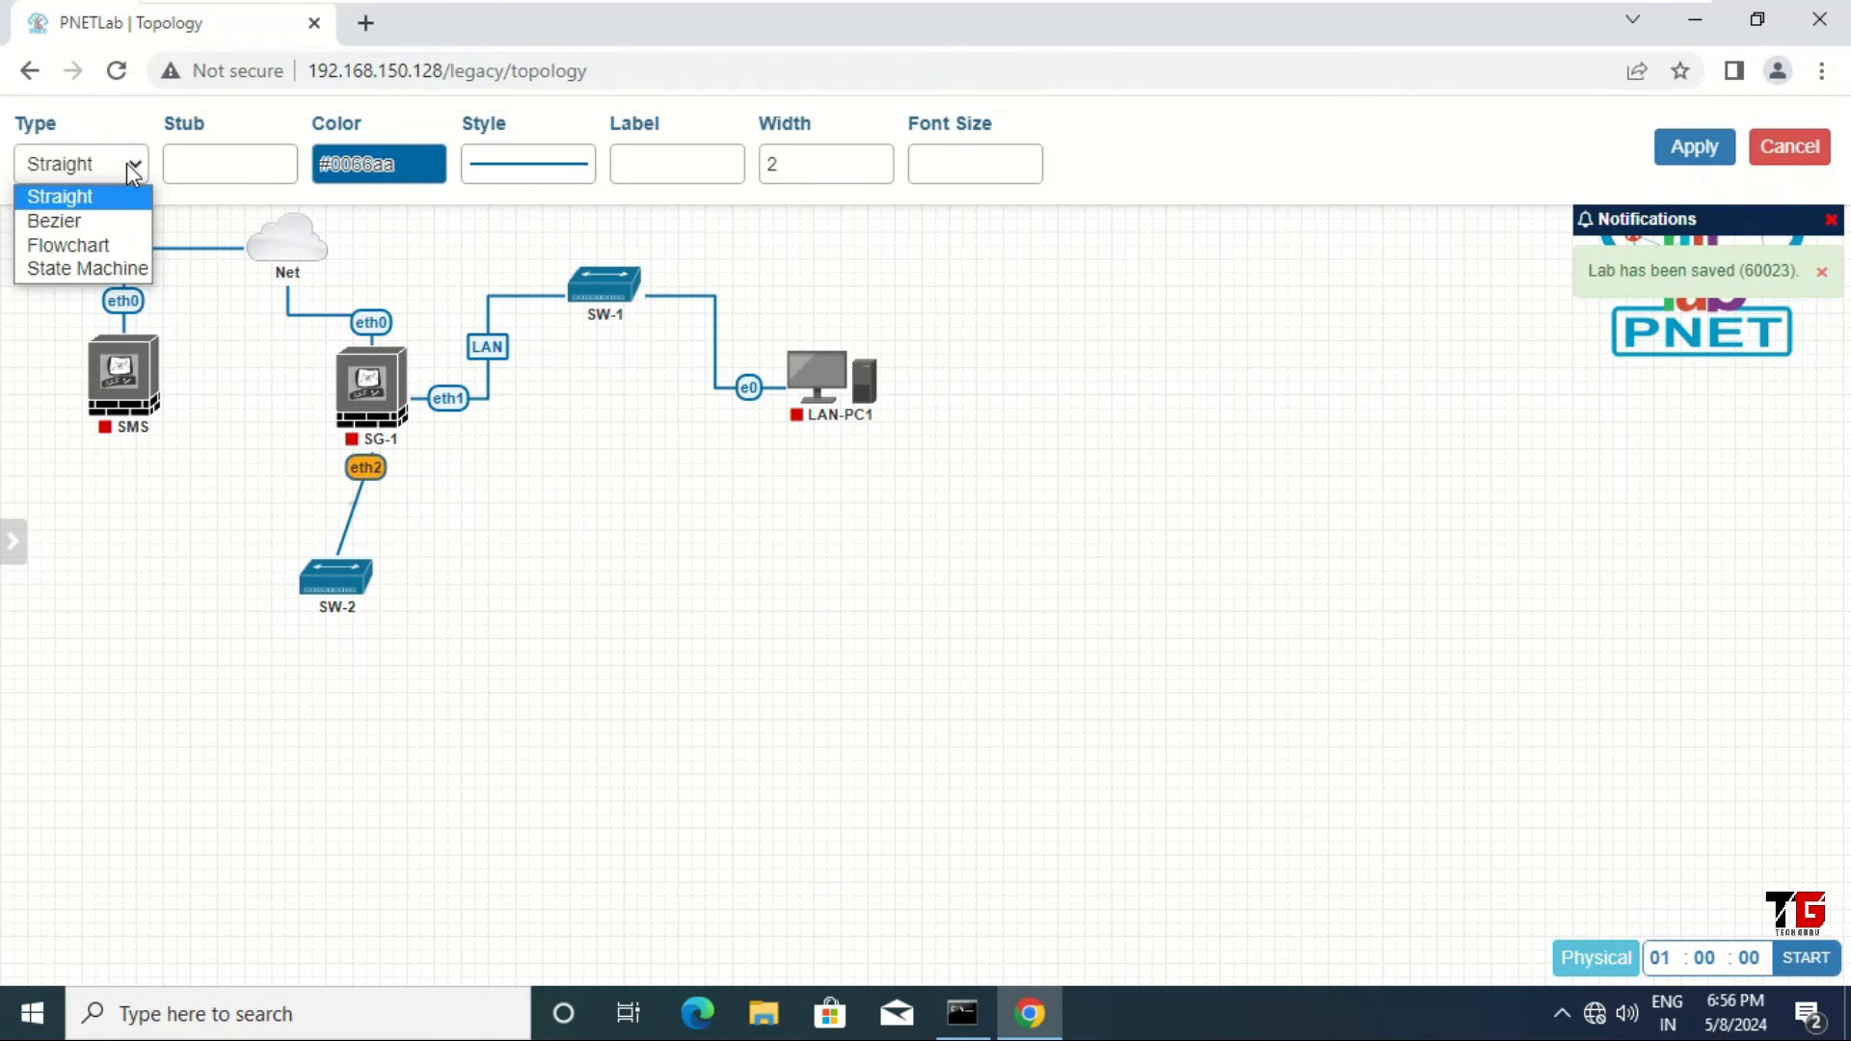
click(115, 245)
drag(332, 588, 491, 556)
click(1016, 164)
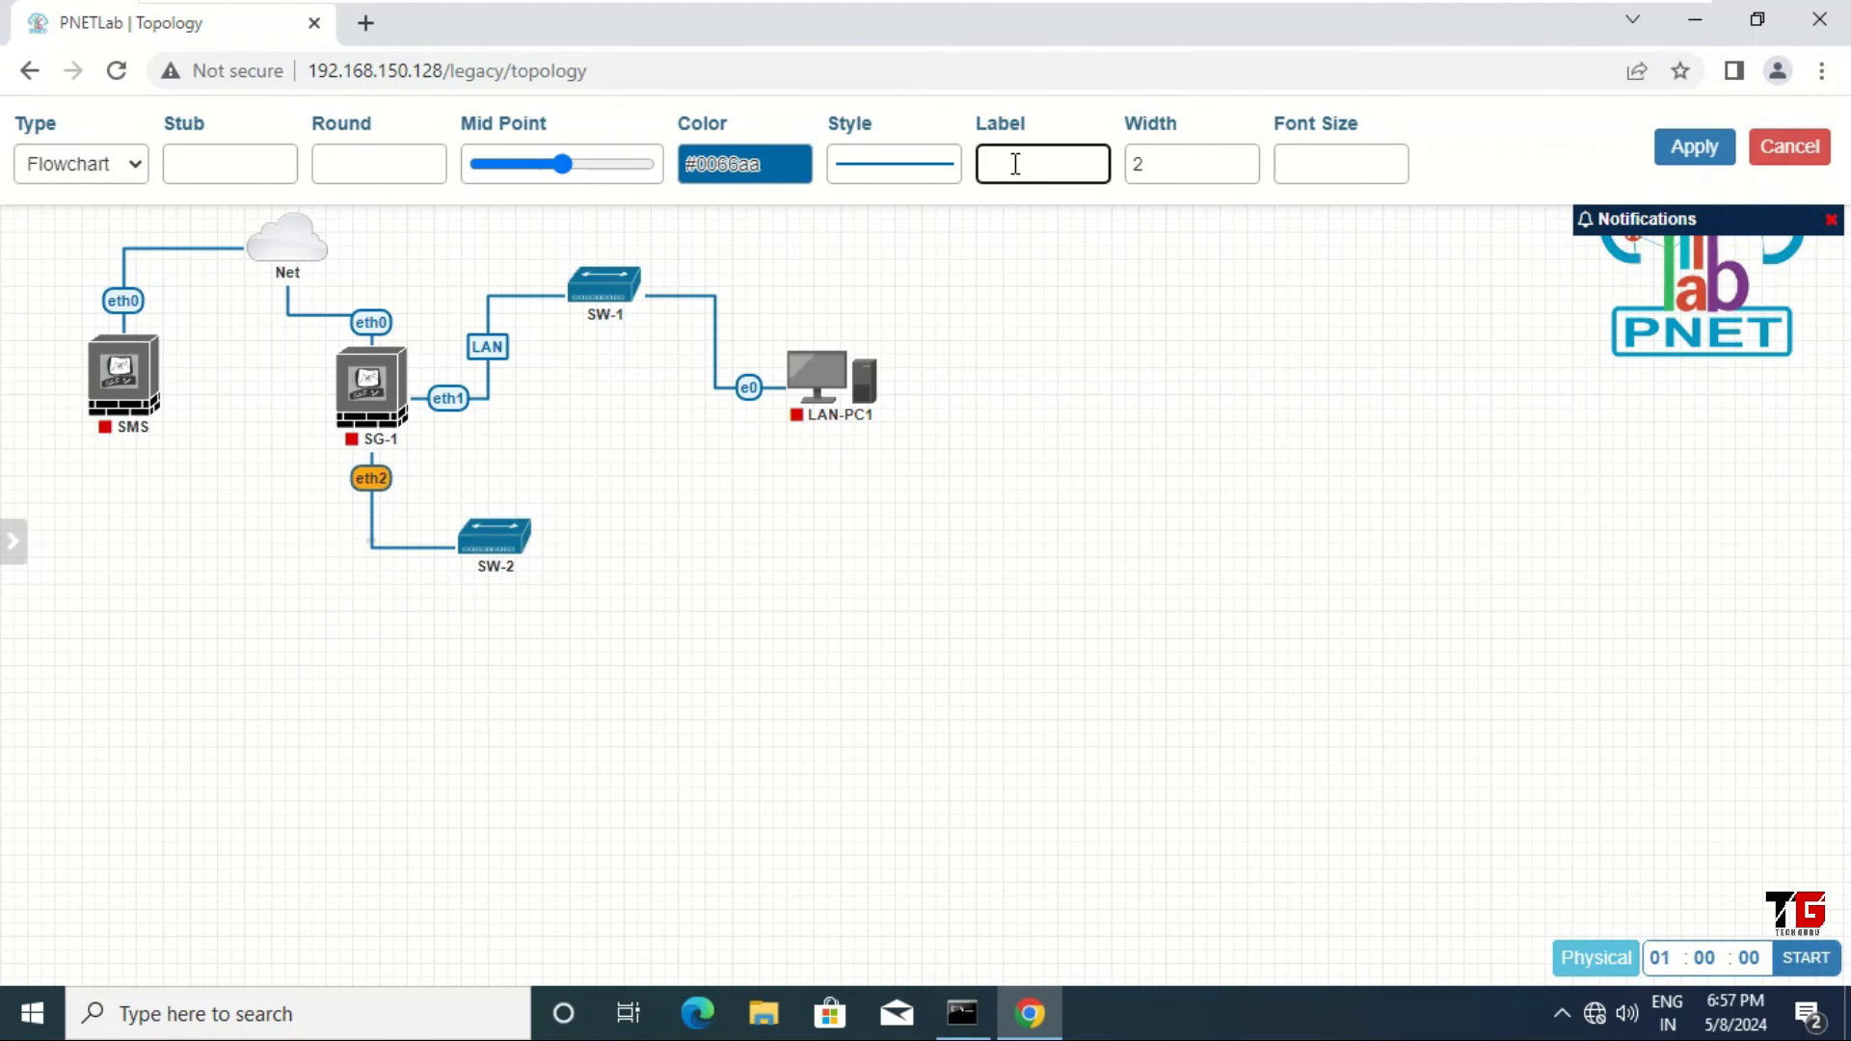
text(DMZ)
click(1703, 153)
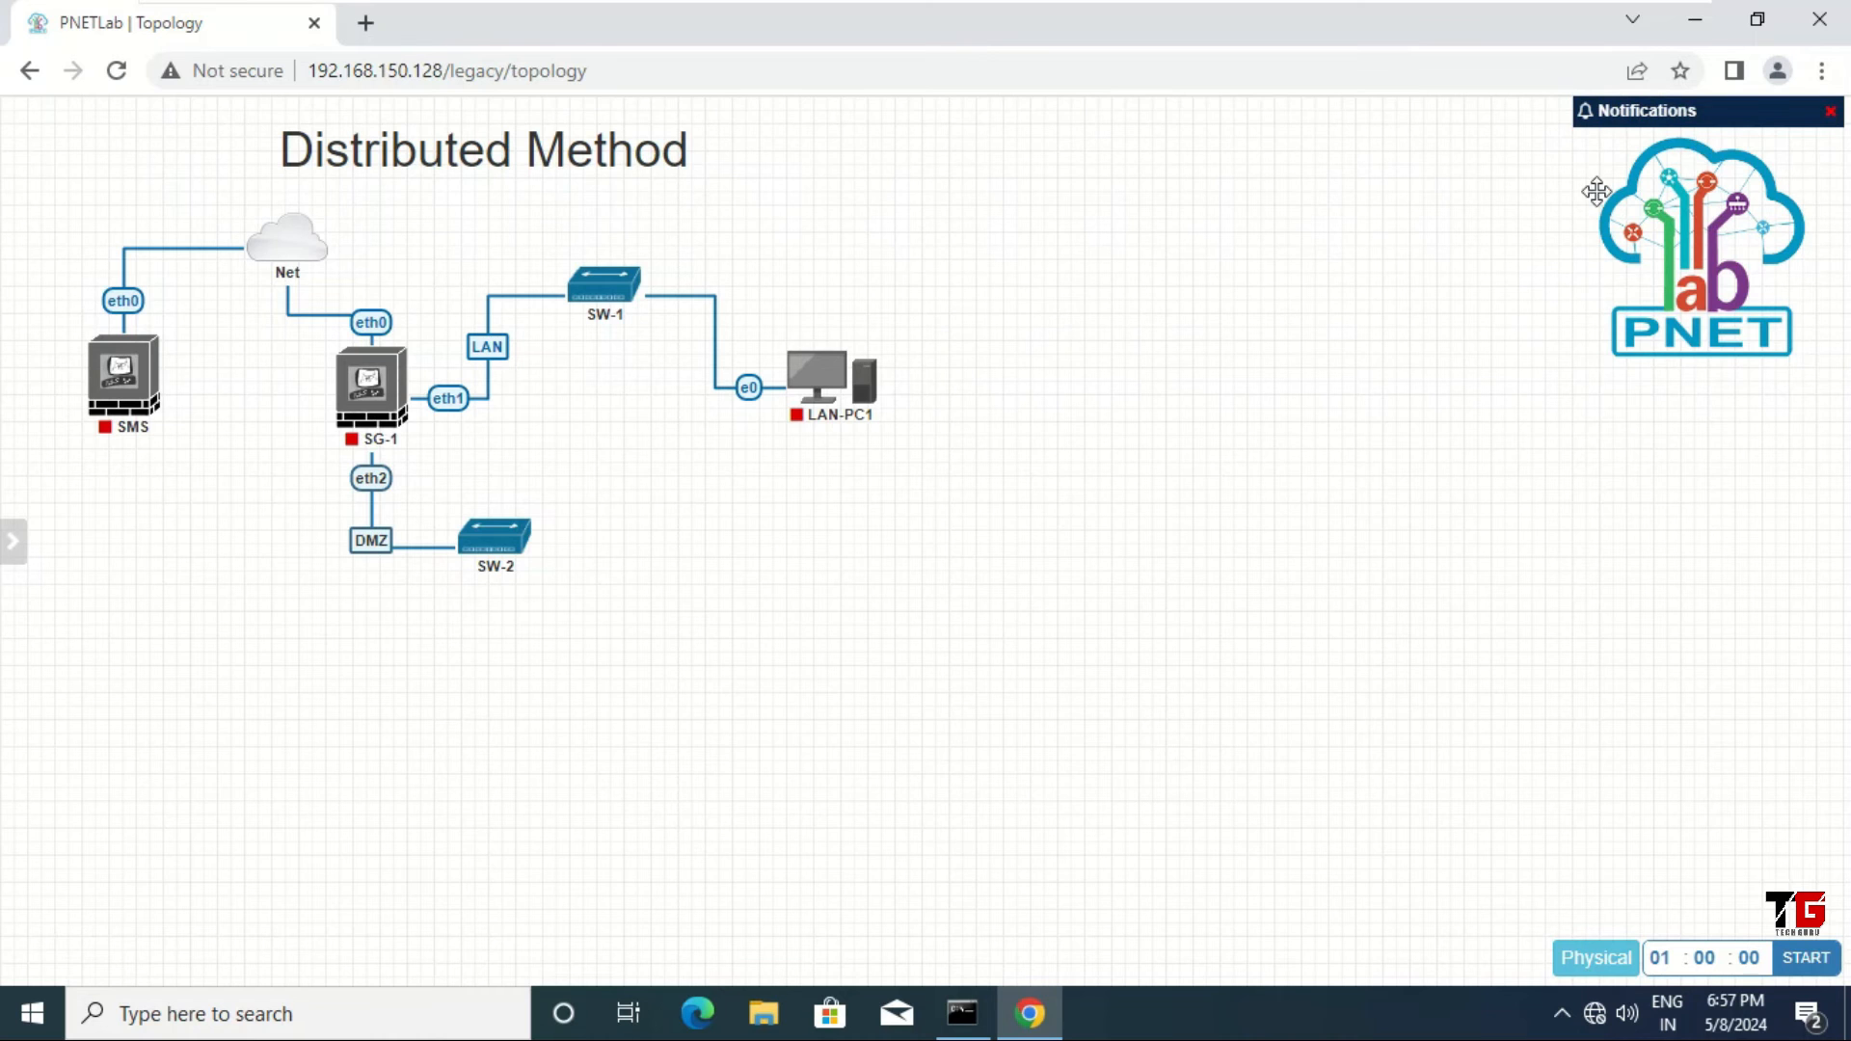
Step: Add a Windows win-7 node named DMZ-SRV1 and save it
right_click(598, 532)
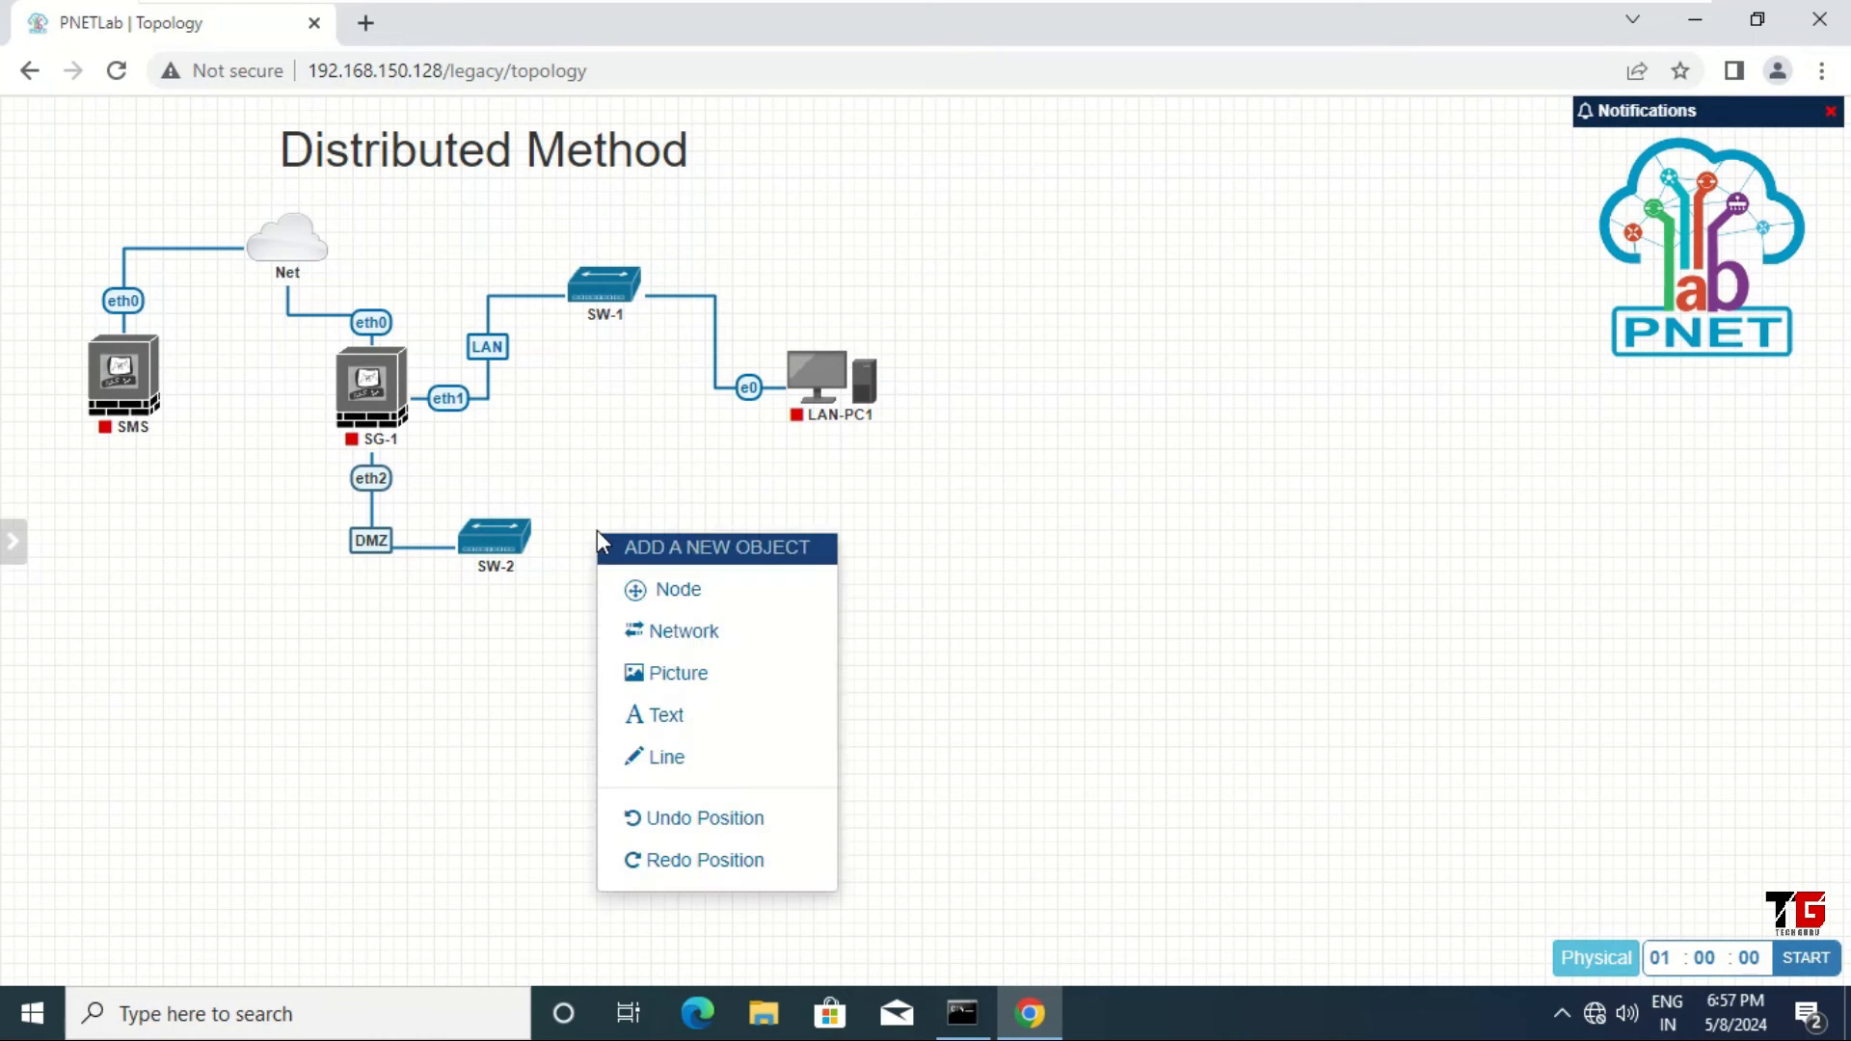
click(685, 592)
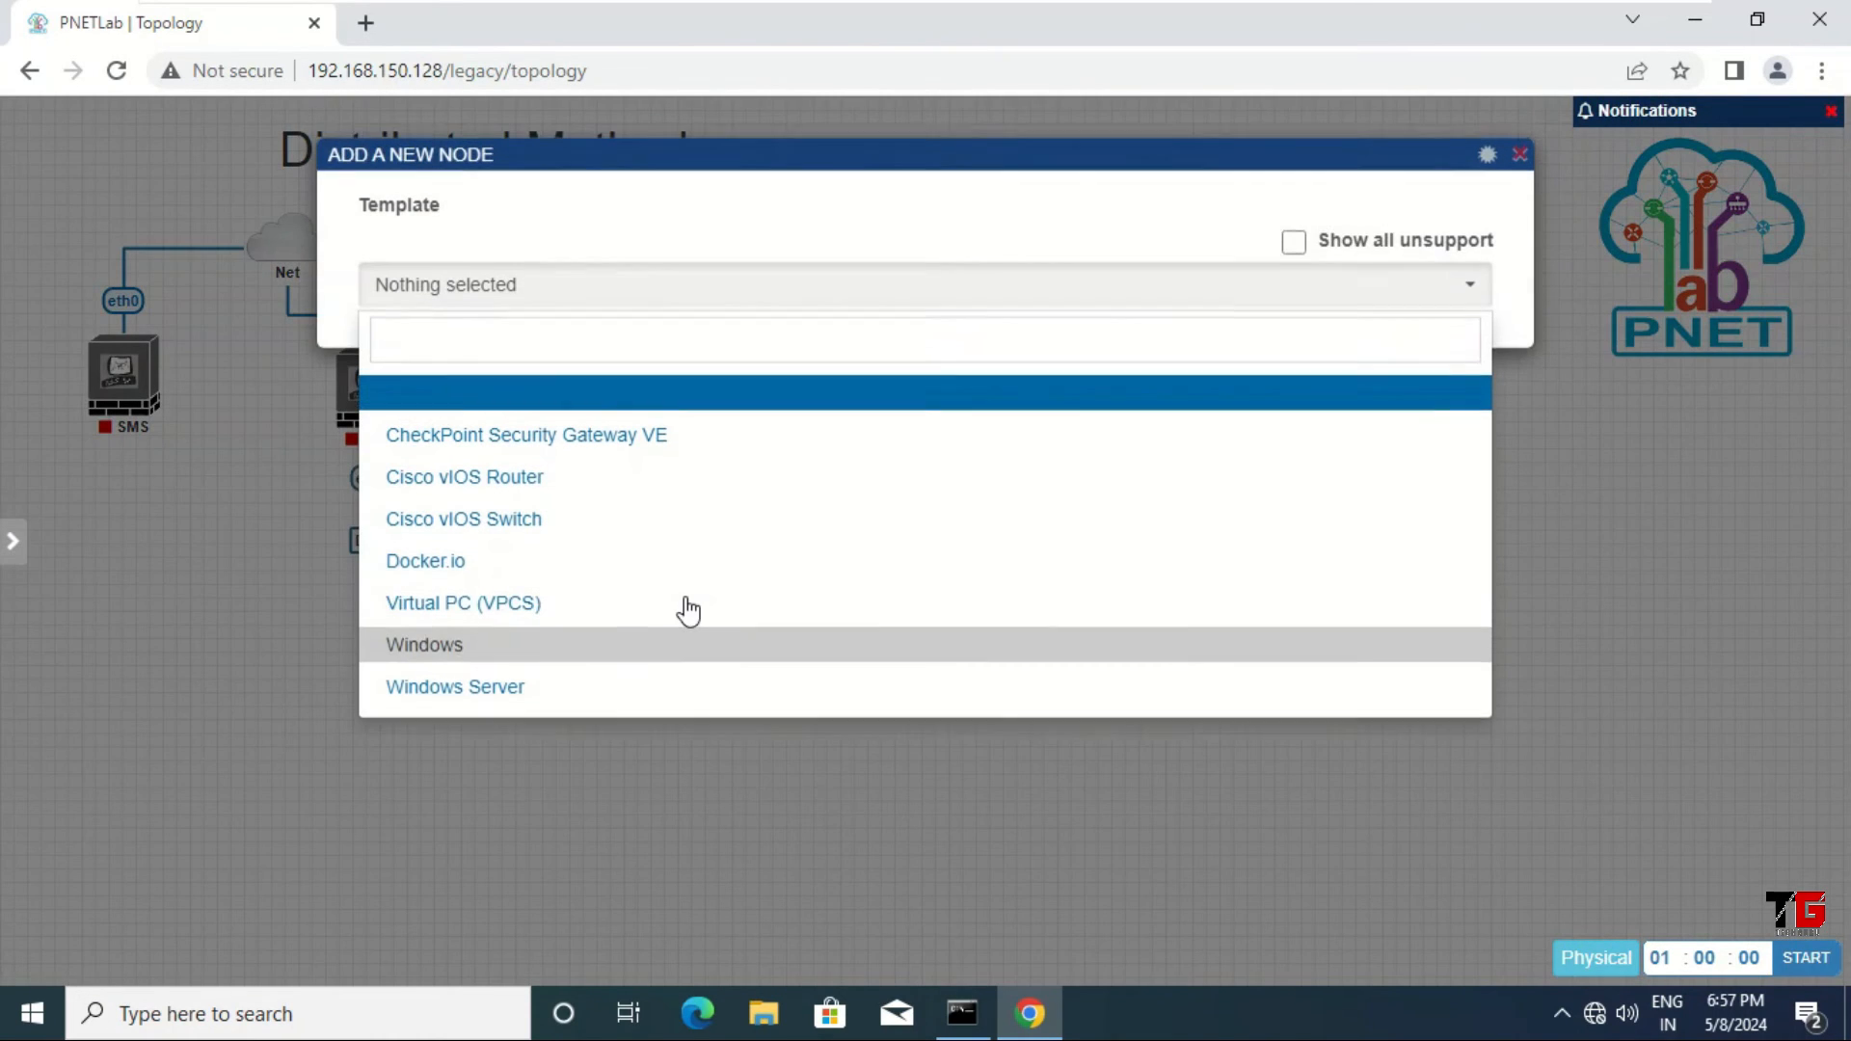
click(479, 653)
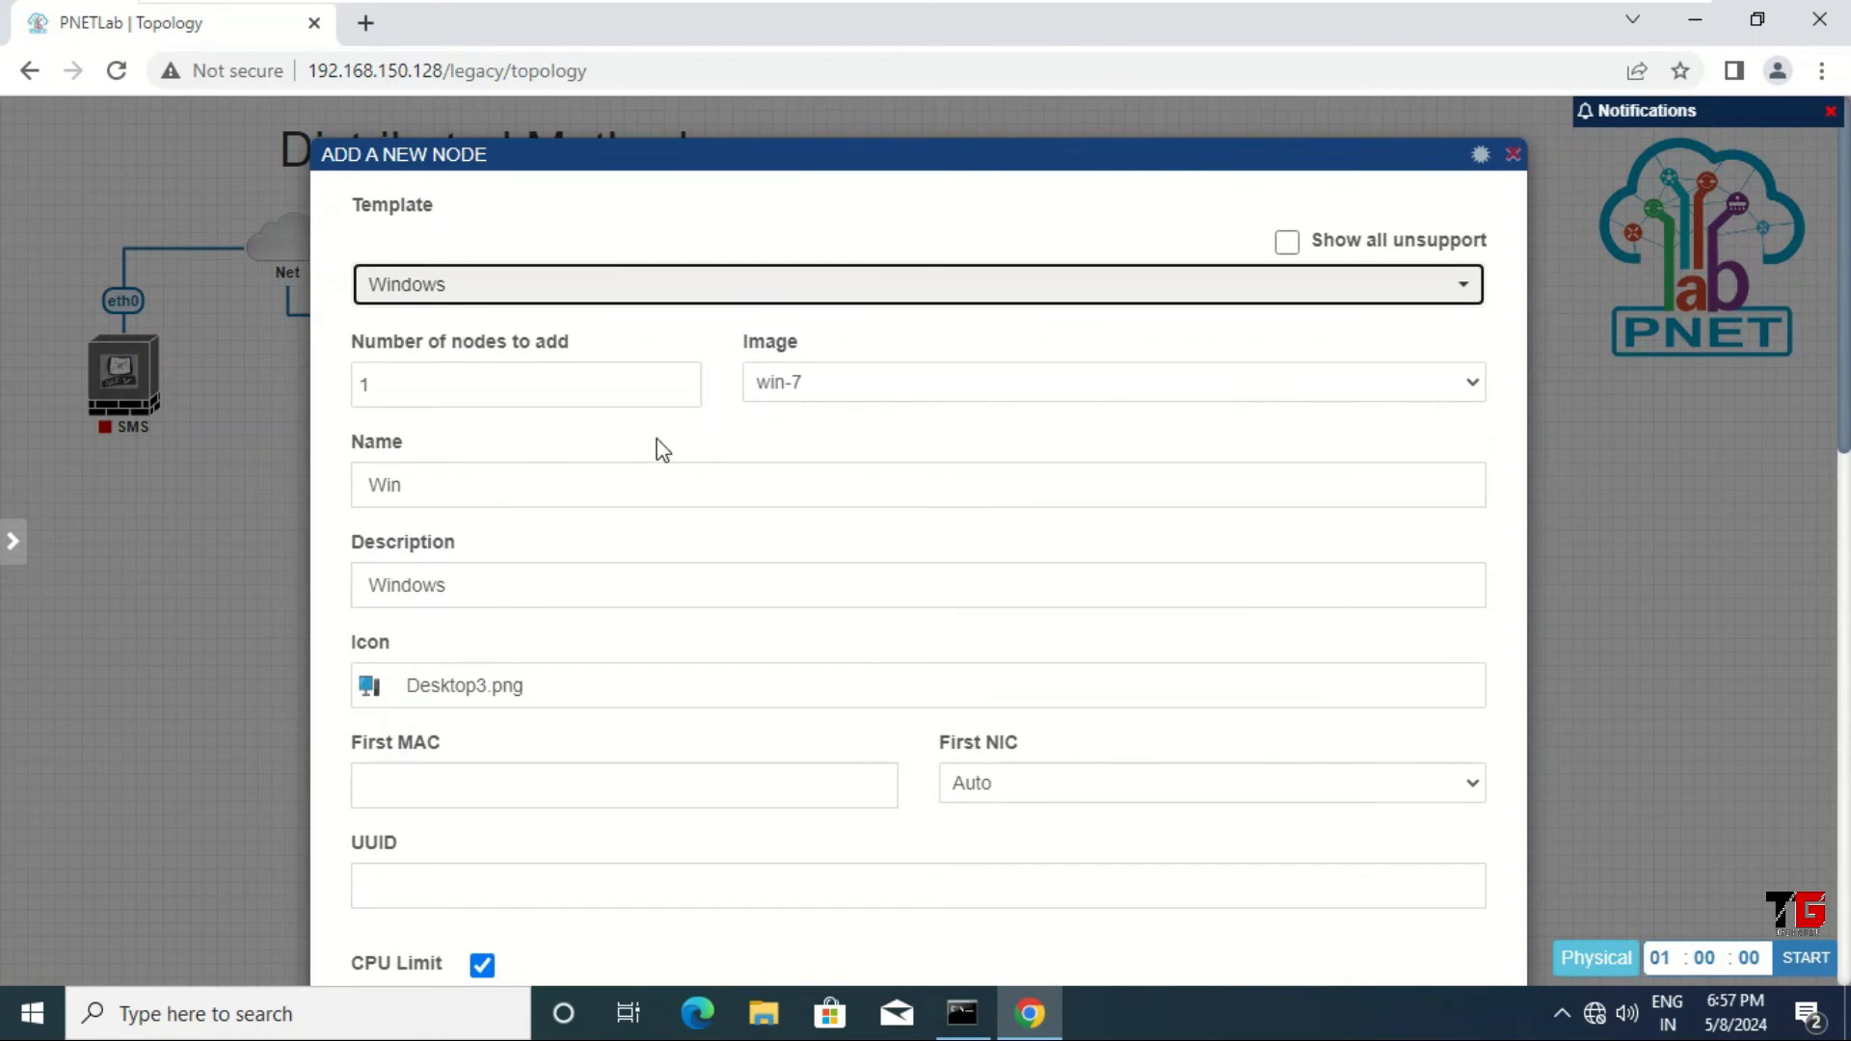
double_click(461, 490)
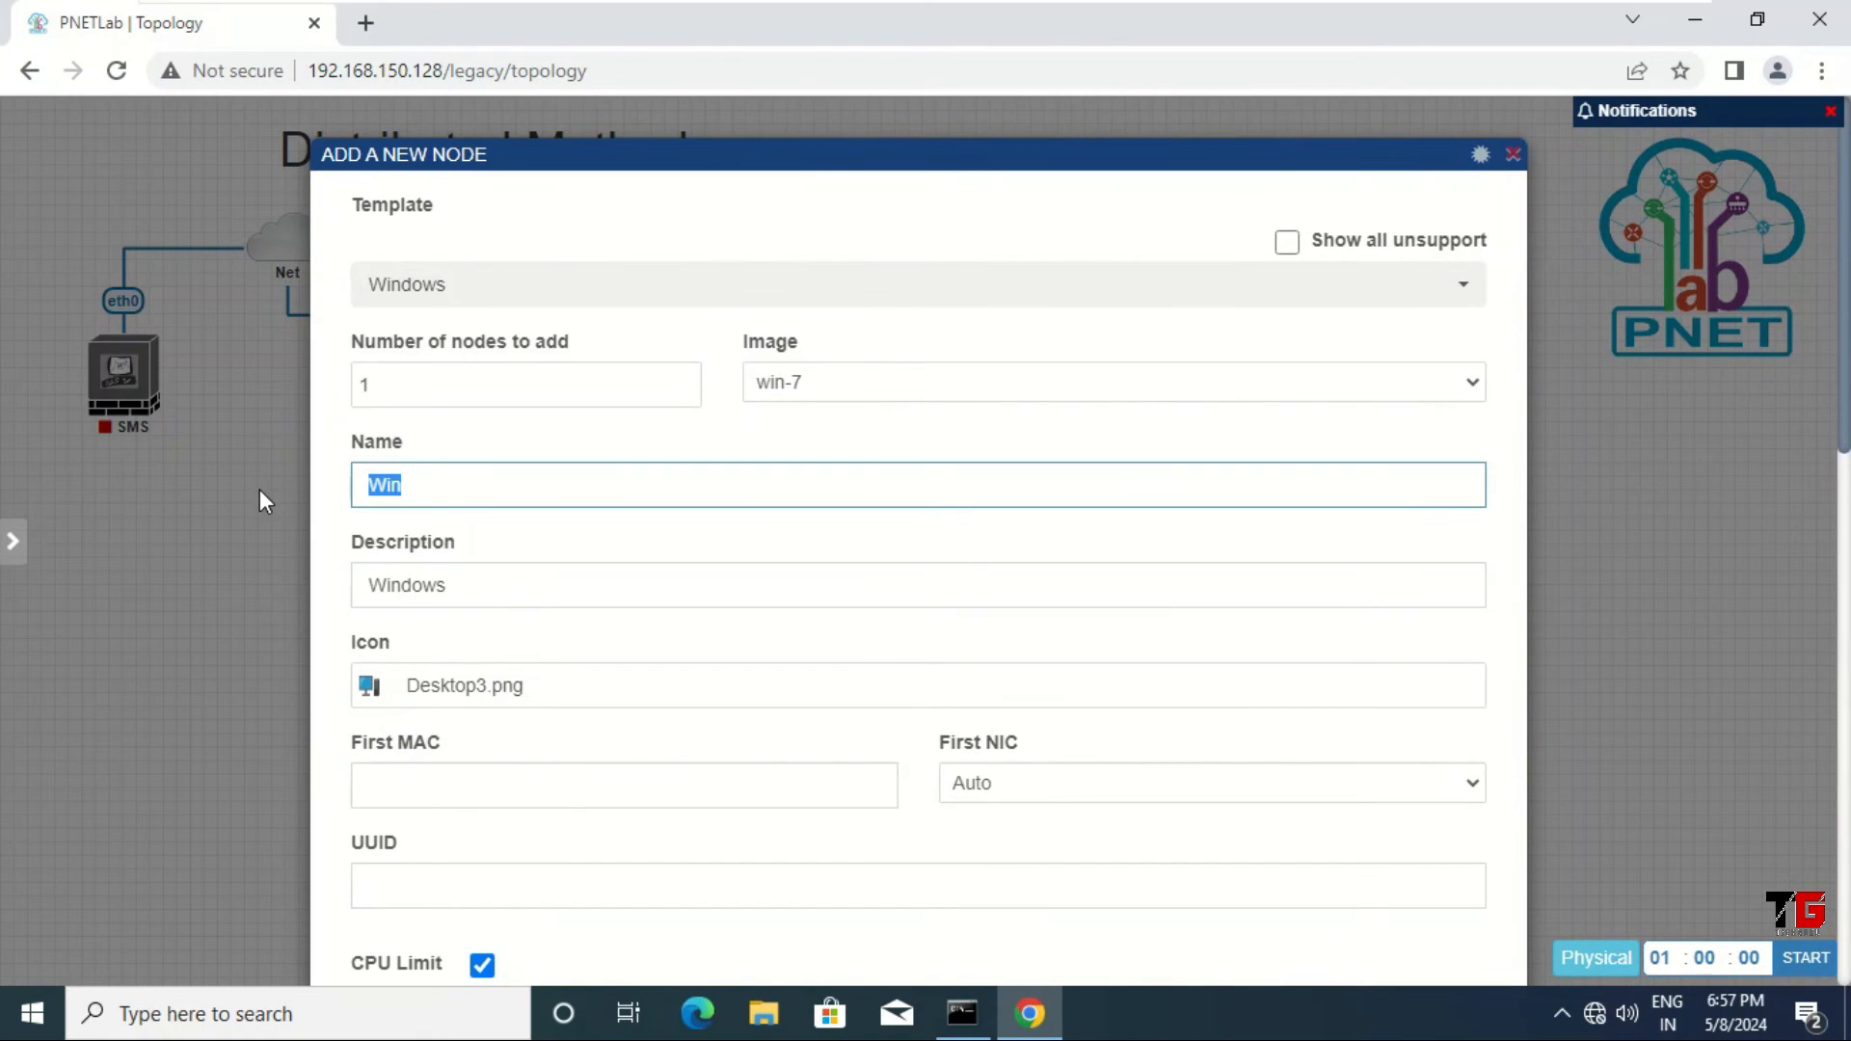
text(DMZ-SRV1)
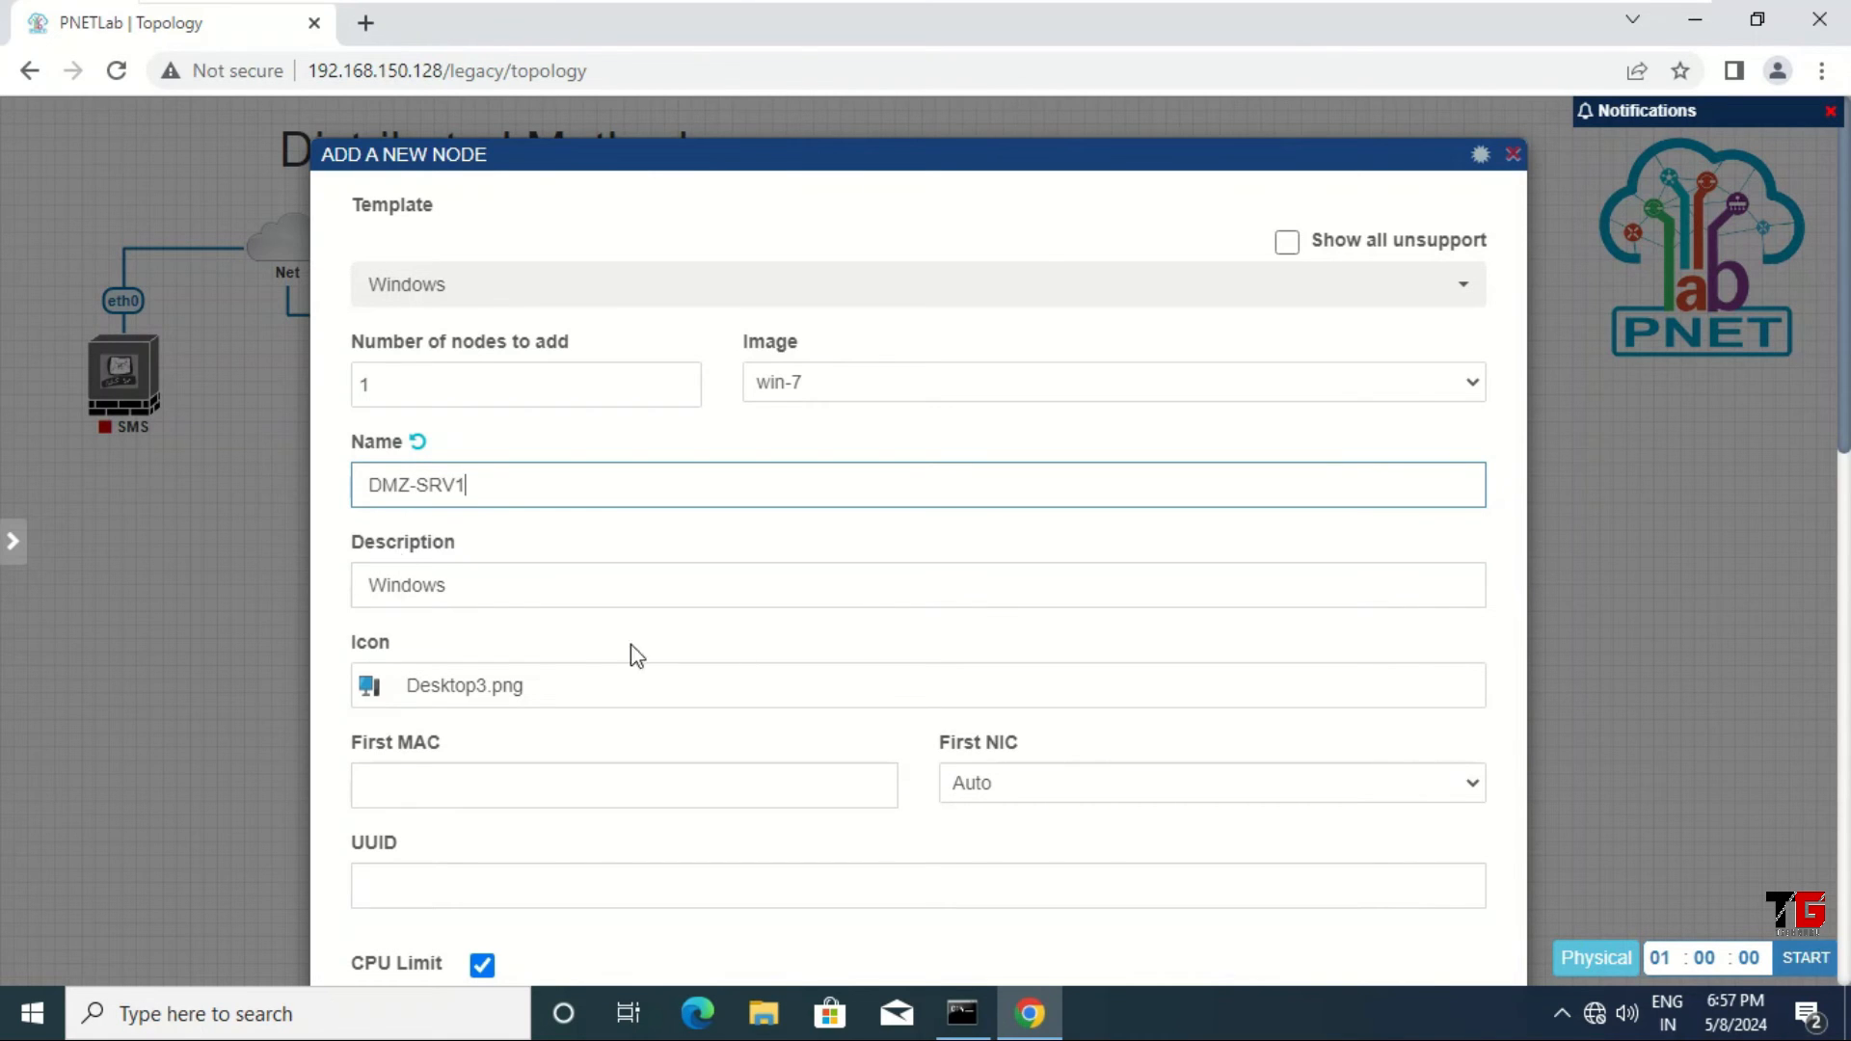
scroll(864, 627, down, 4)
scroll(873, 627, down, 8)
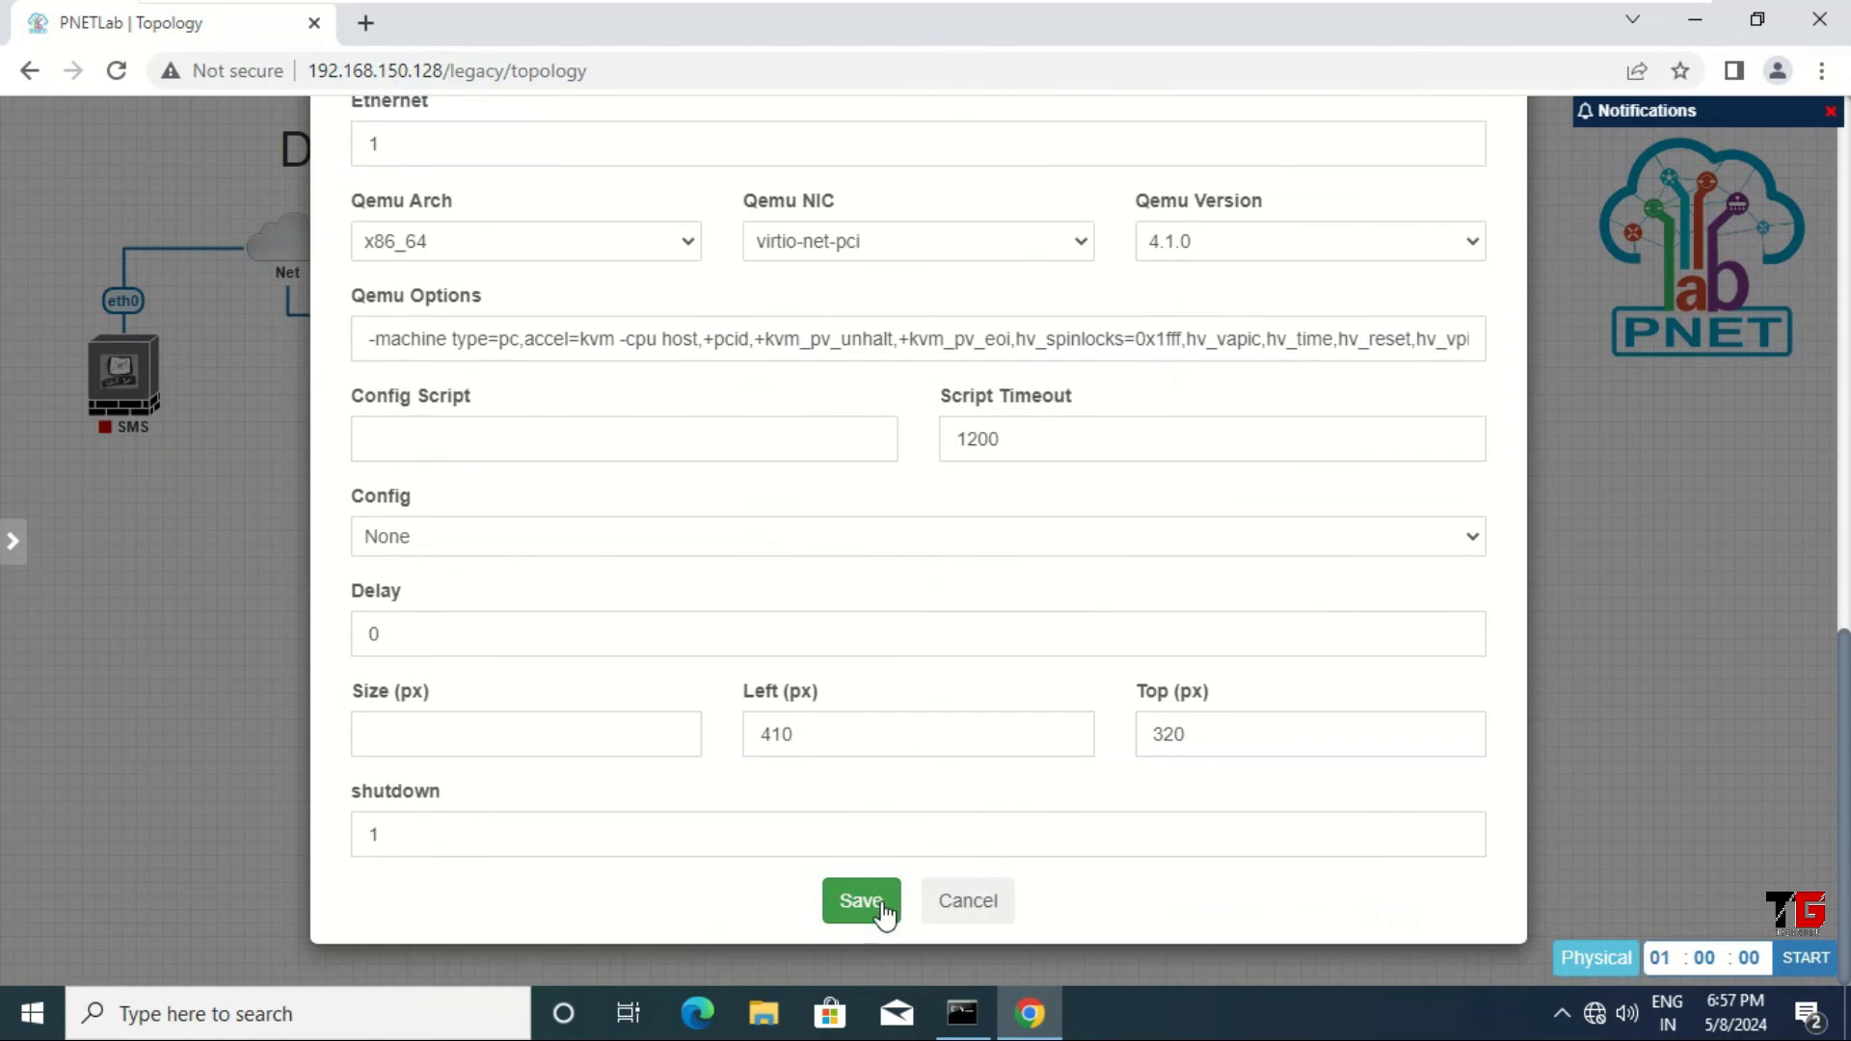
click(861, 902)
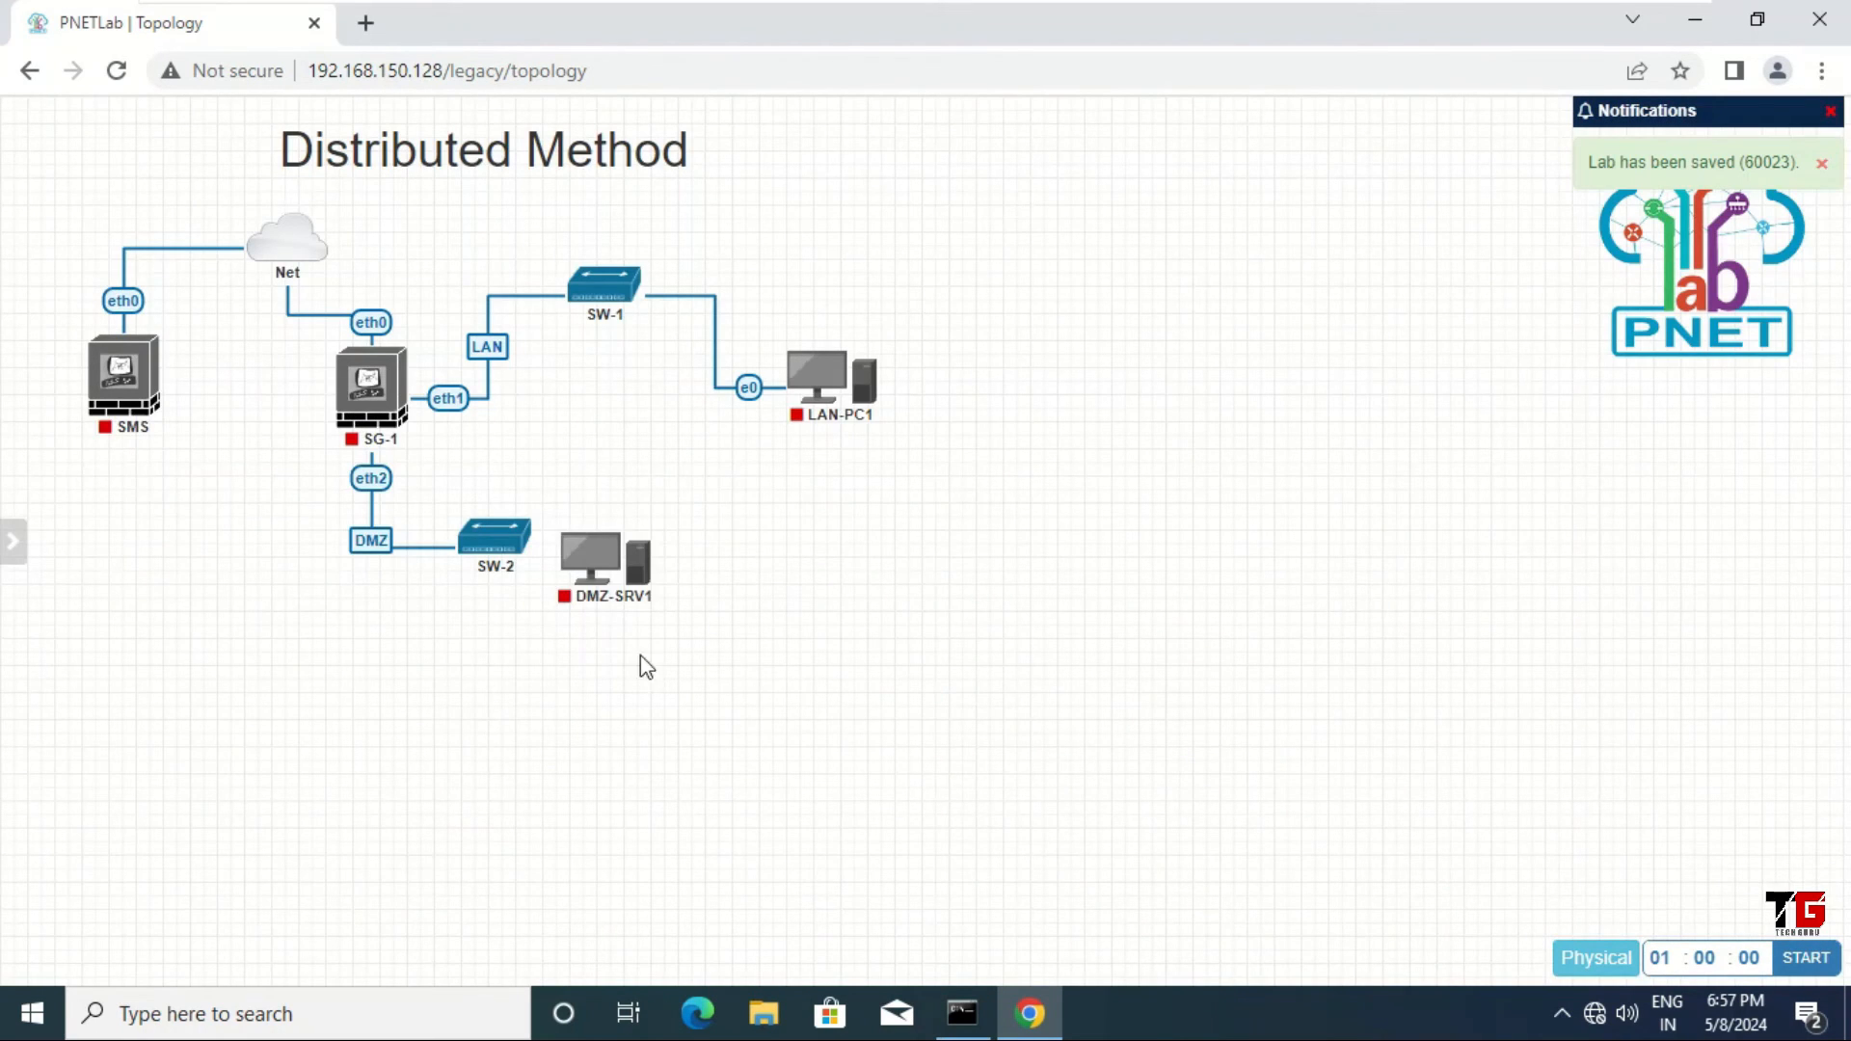
Step: Place DMZ-SRV1 level with SW-2 and draw a link from it to SW-2
mouse_move(598, 573)
drag(598, 573, 713, 546)
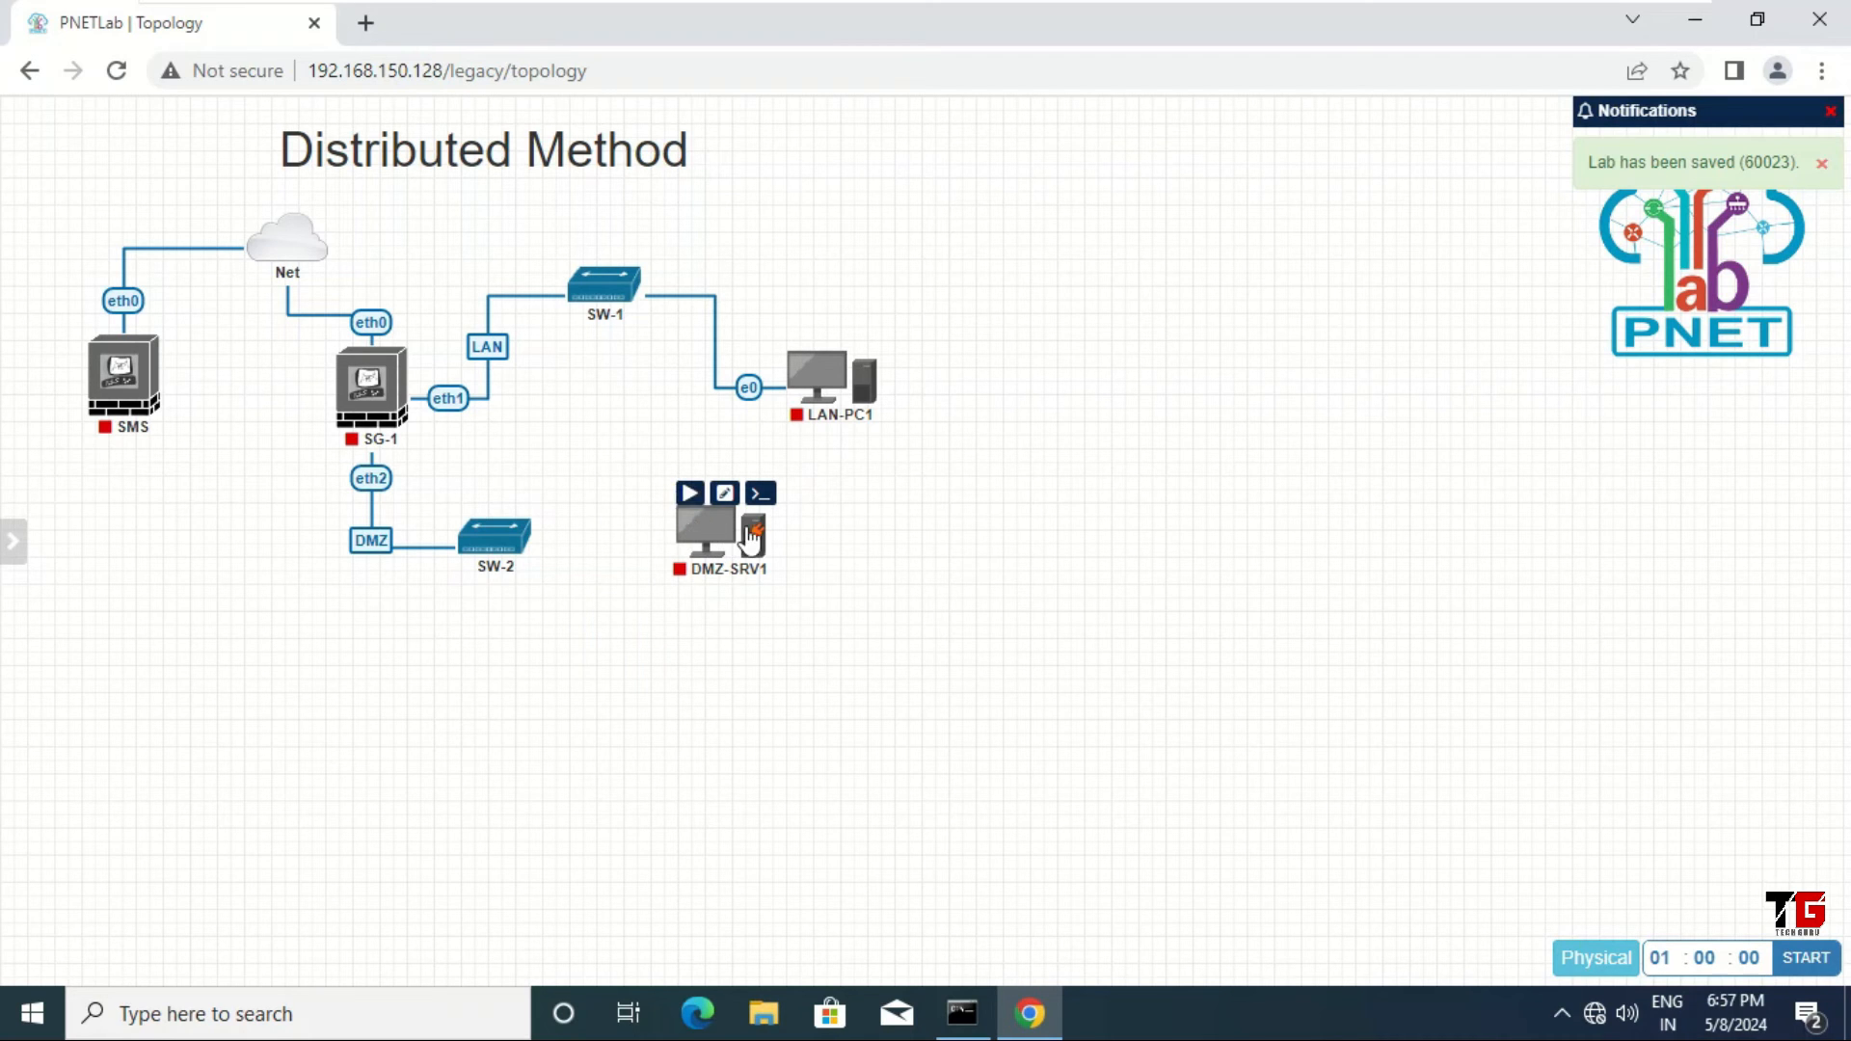
drag(772, 544, 512, 541)
Step: Confirm DMZ-SRV1's e0 link to SW-2, set it to Flowchart routing, and reposition DMZ-SRV1 below SW-2
click(984, 698)
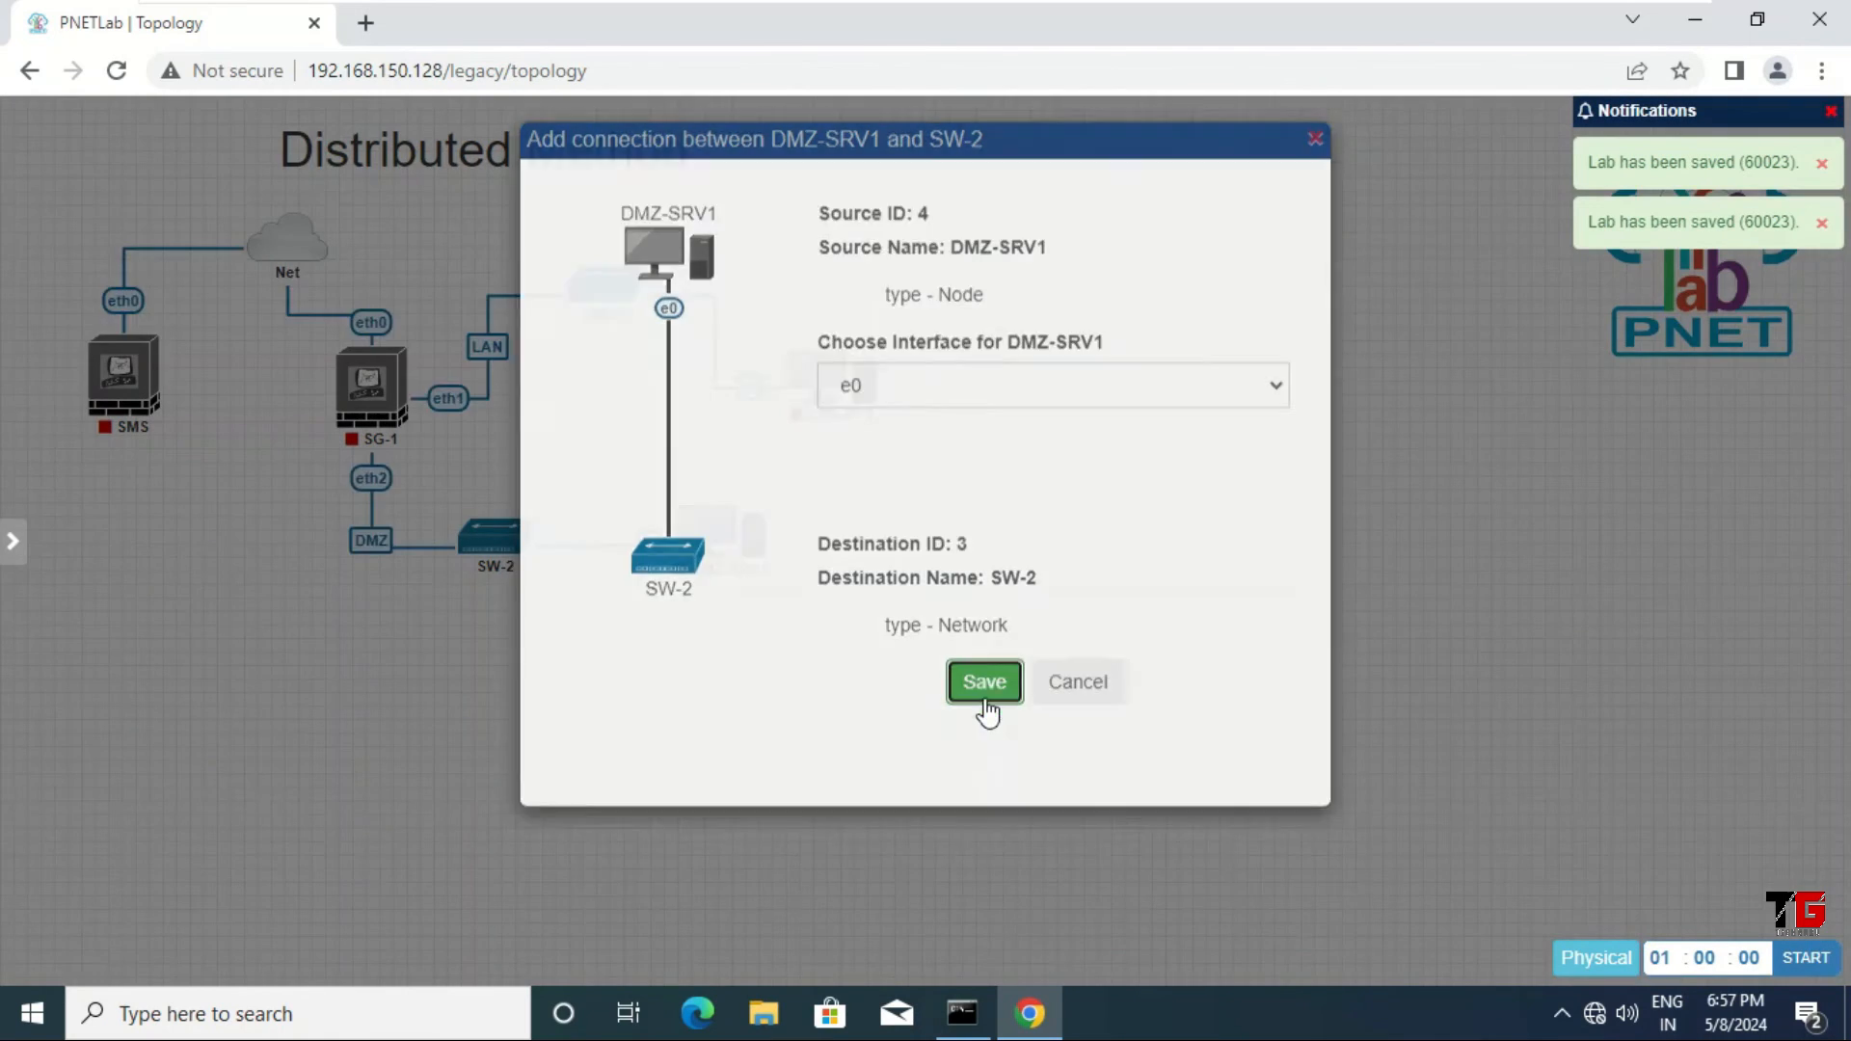
right_click(650, 542)
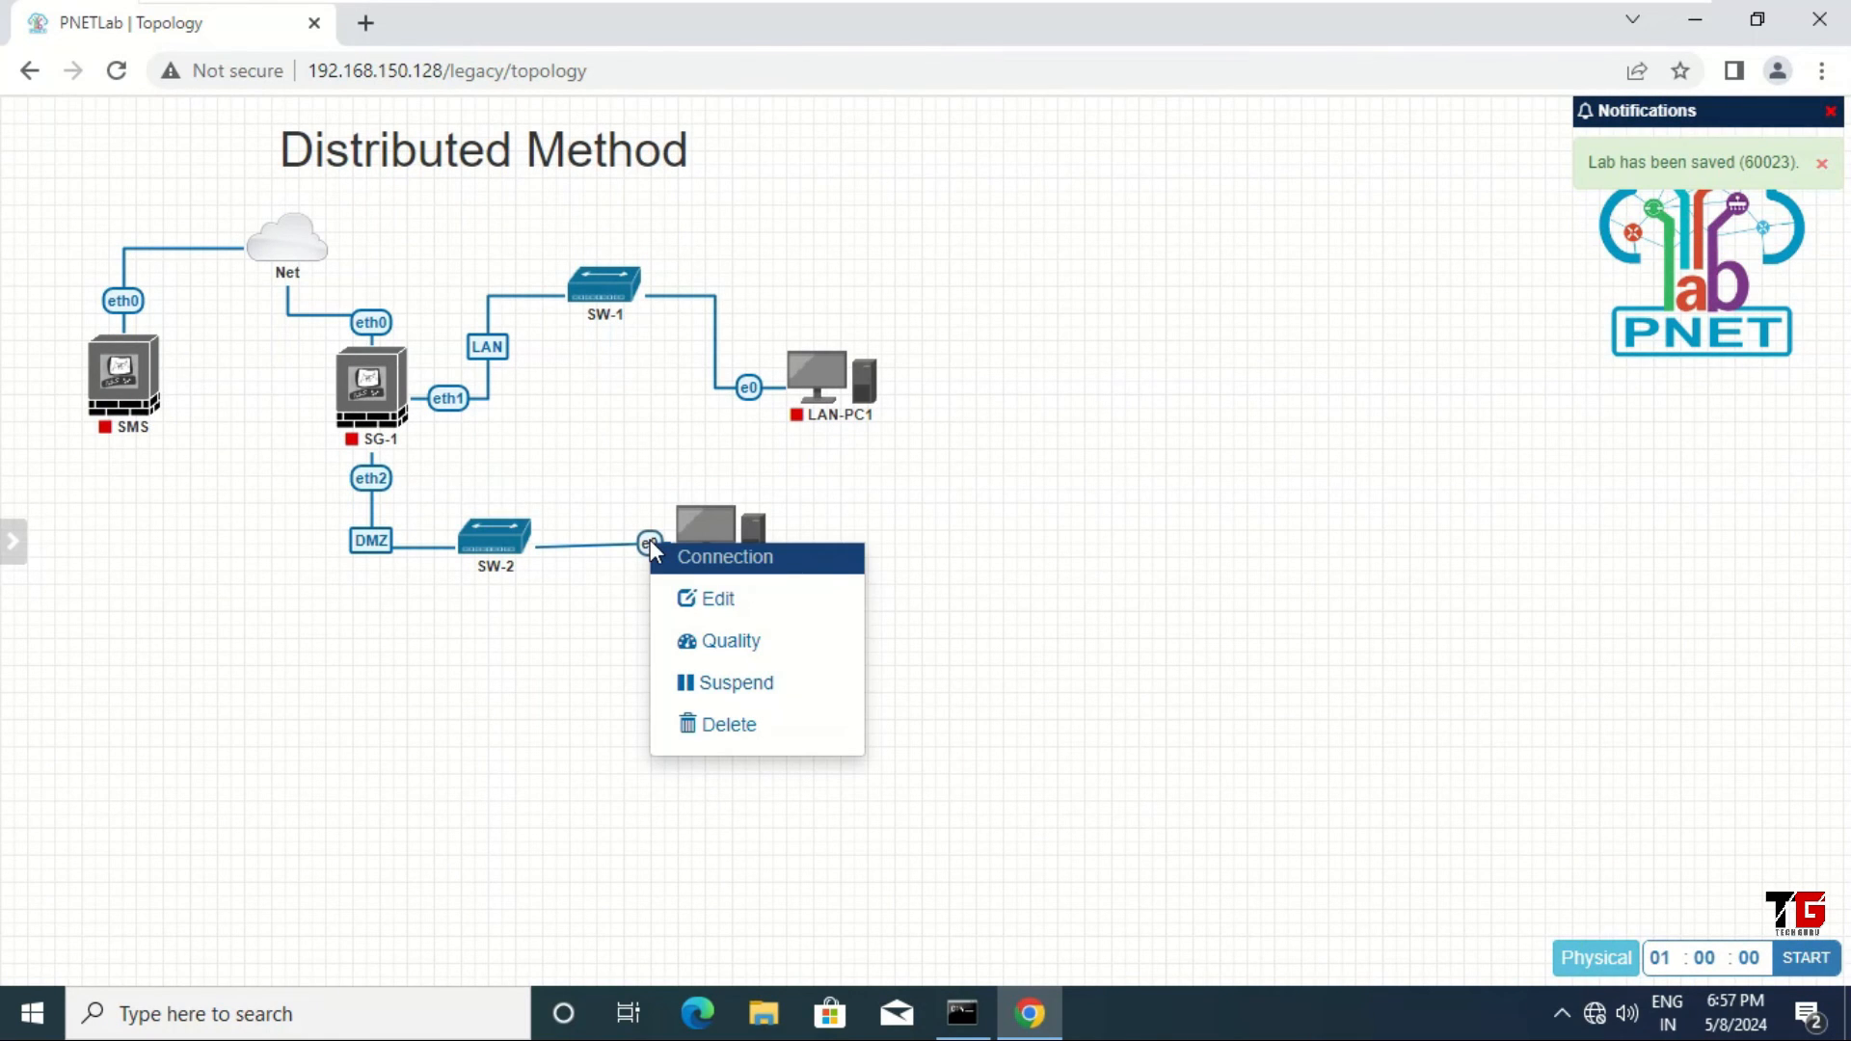
click(725, 602)
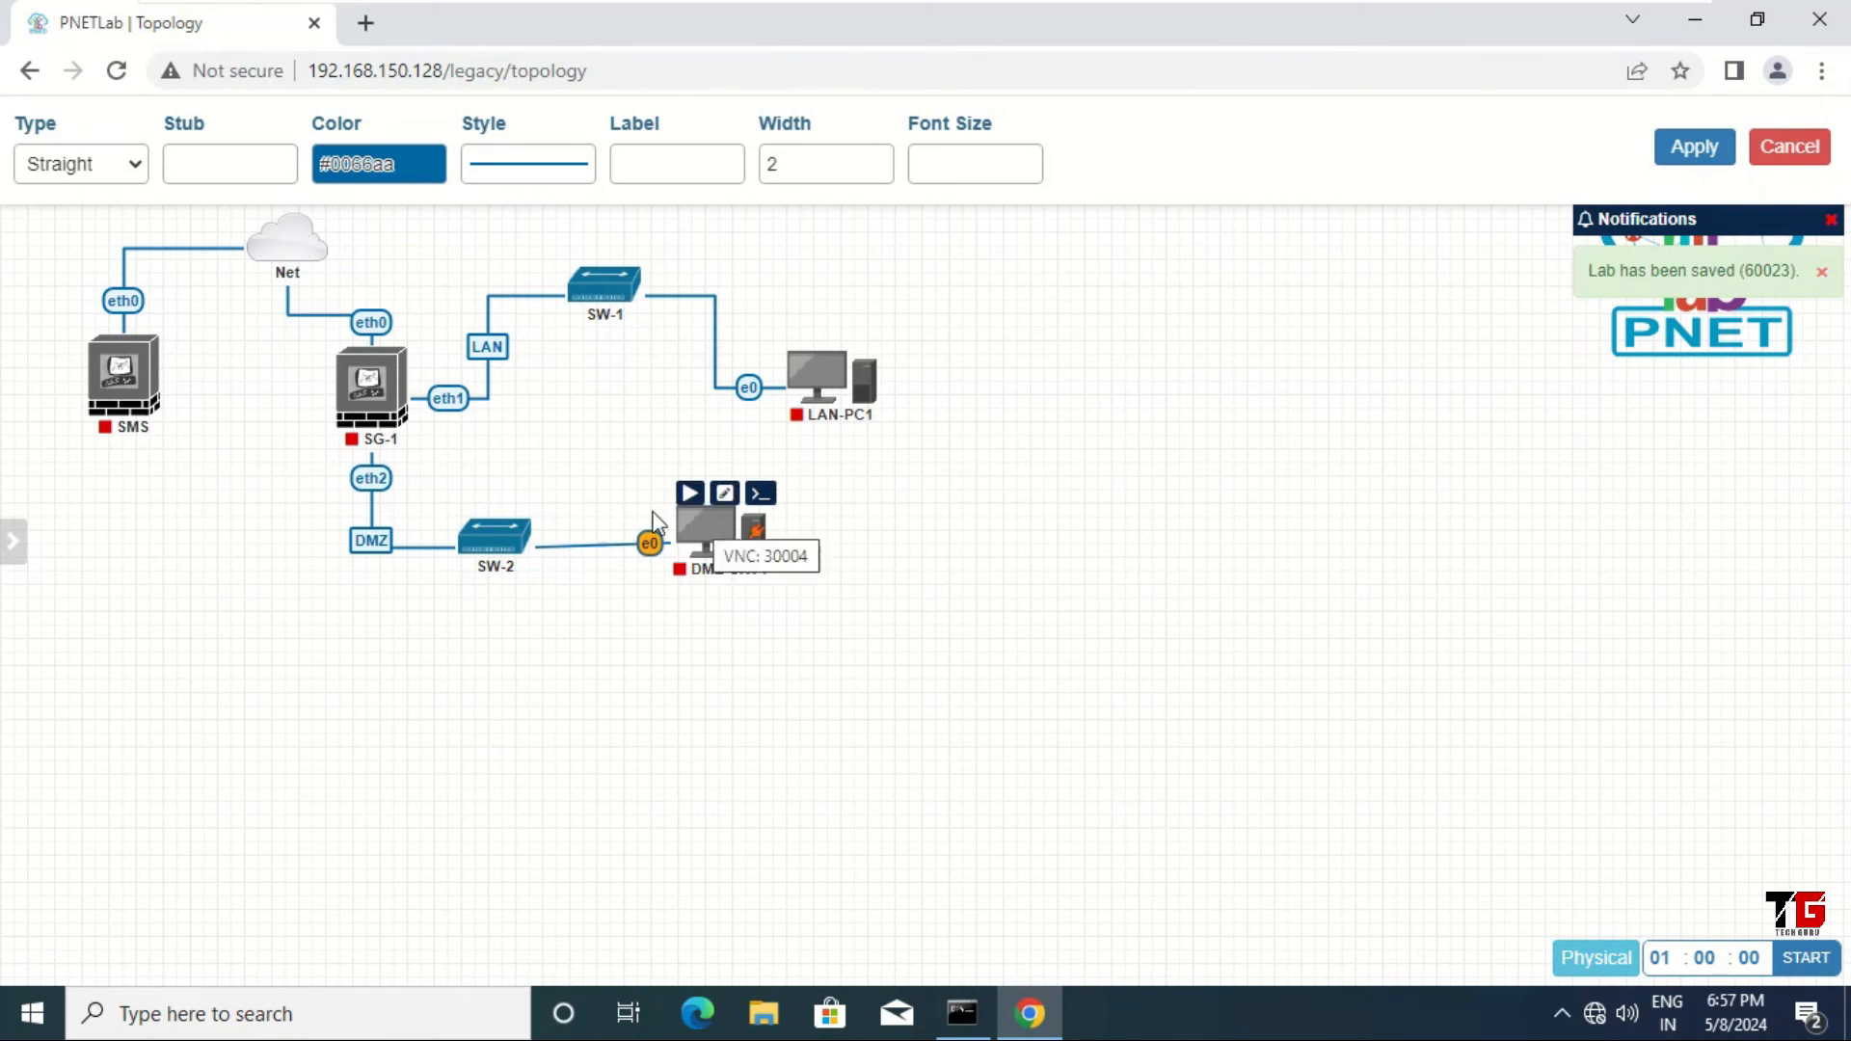
click(116, 159)
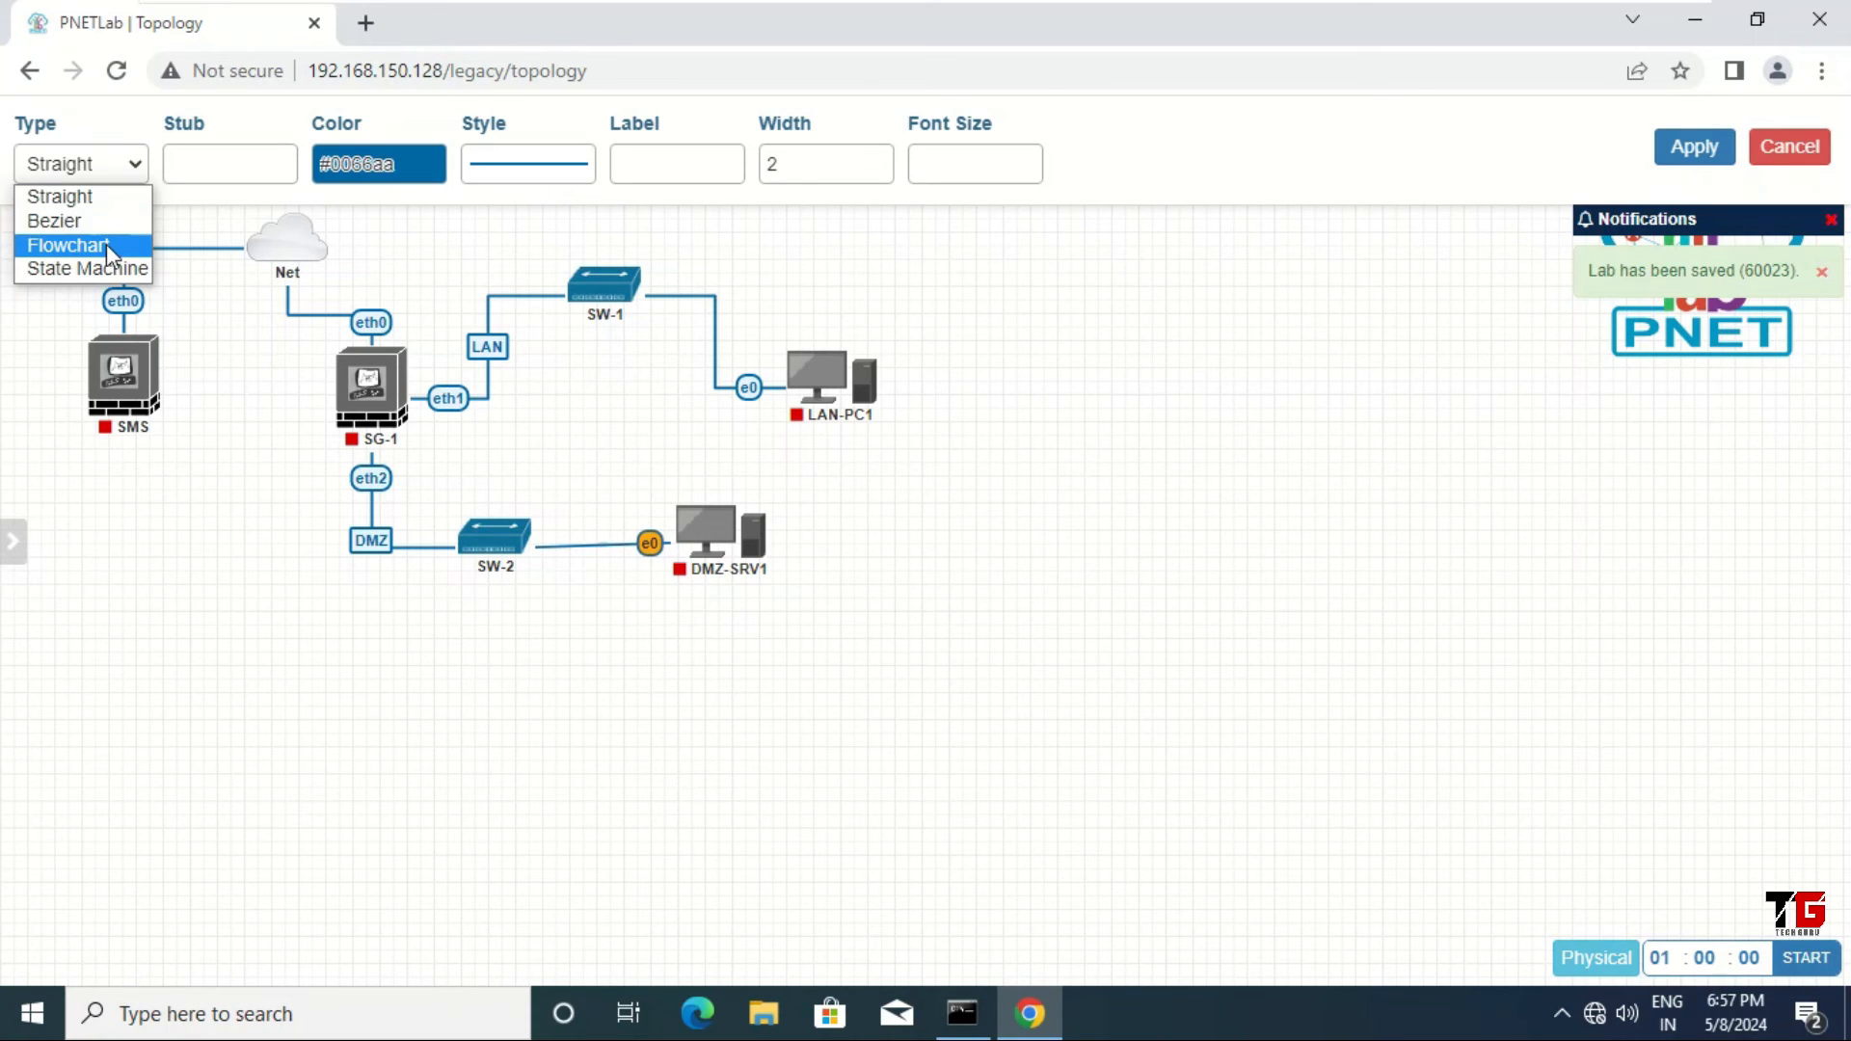
click(106, 245)
drag(715, 531, 678, 596)
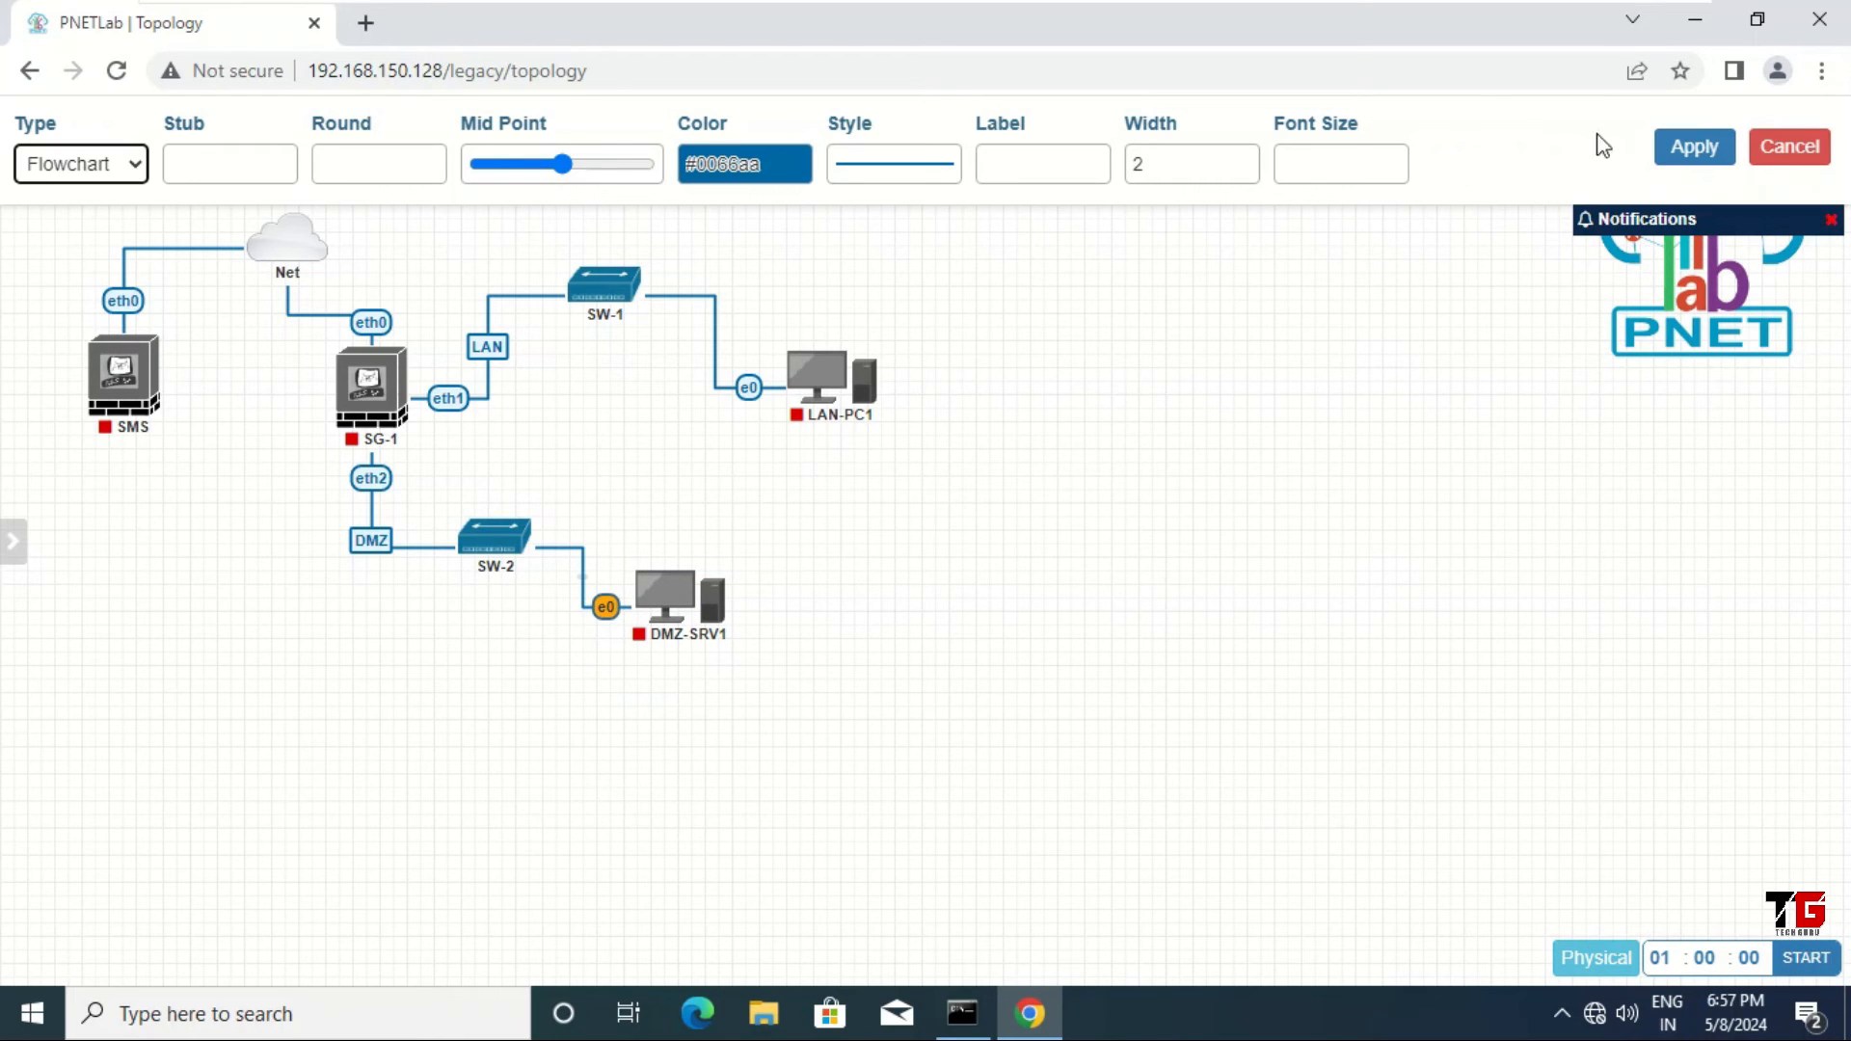
click(1707, 152)
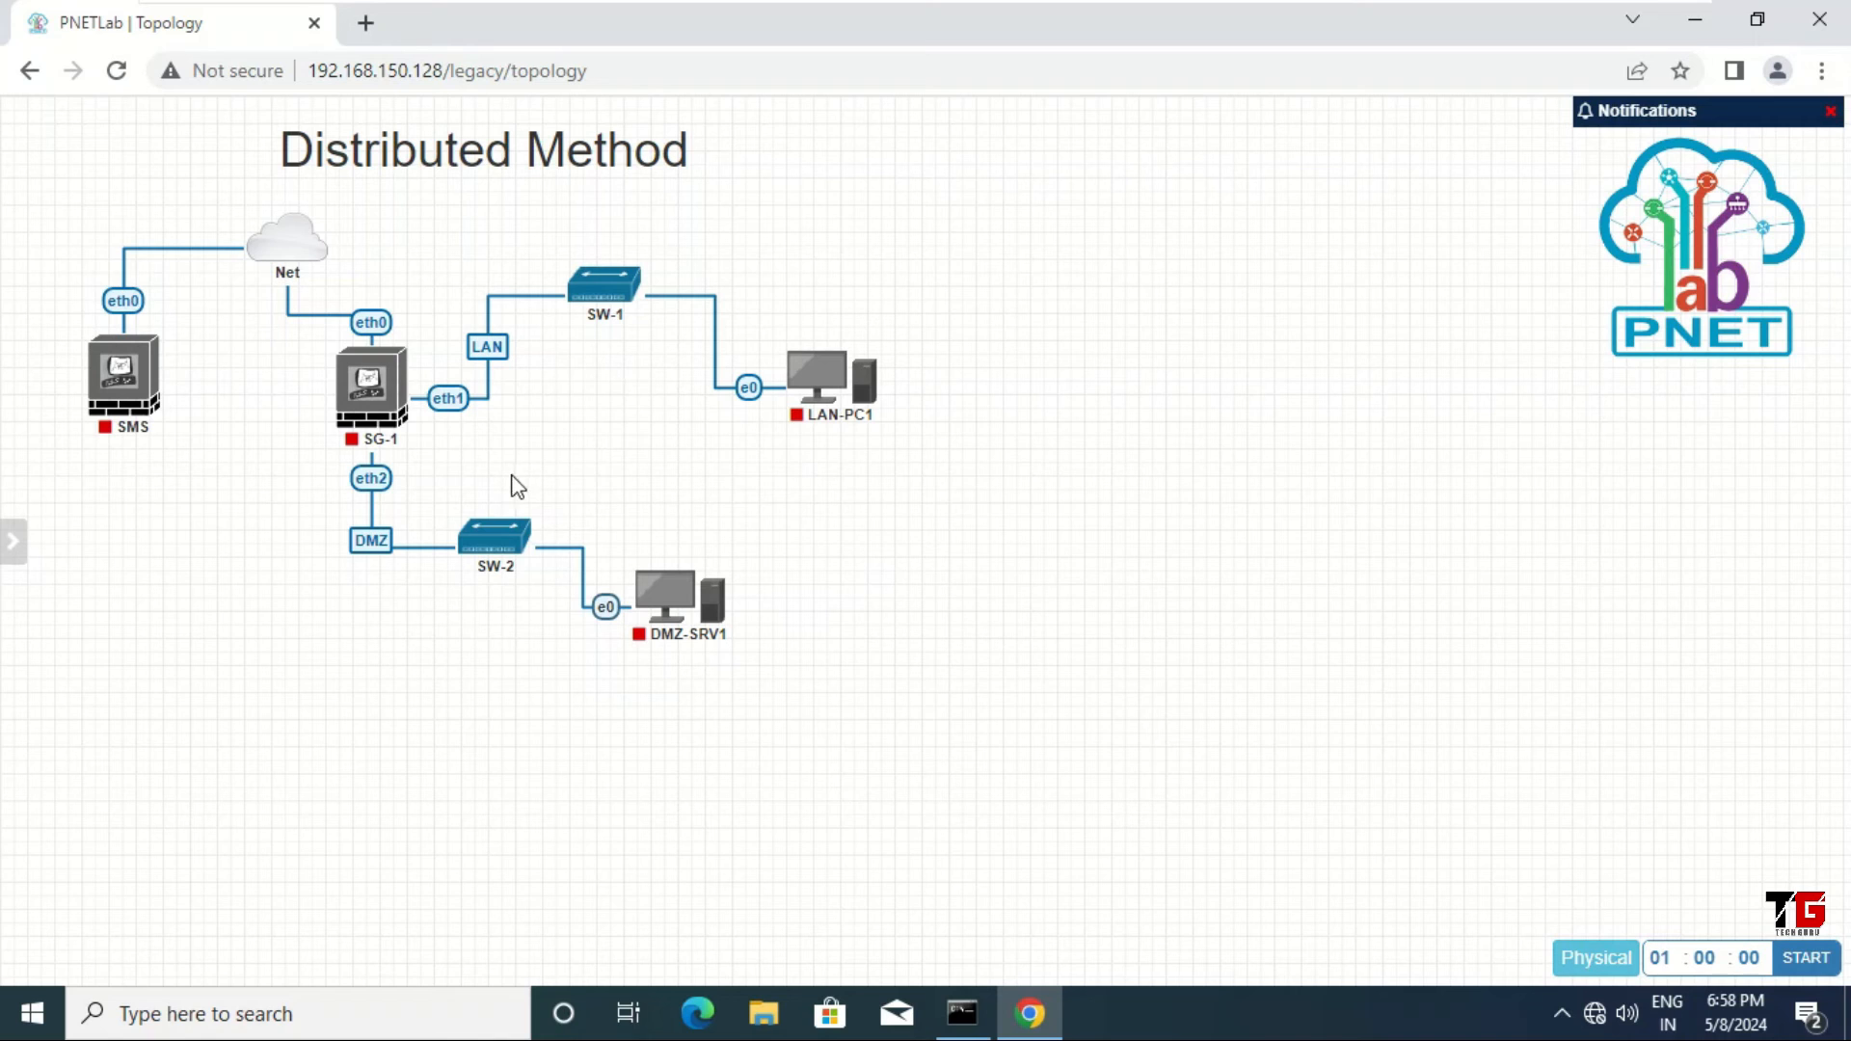
Step: Create a narrow text label reading 192.168.150.210 on the canvas
right_click(953, 502)
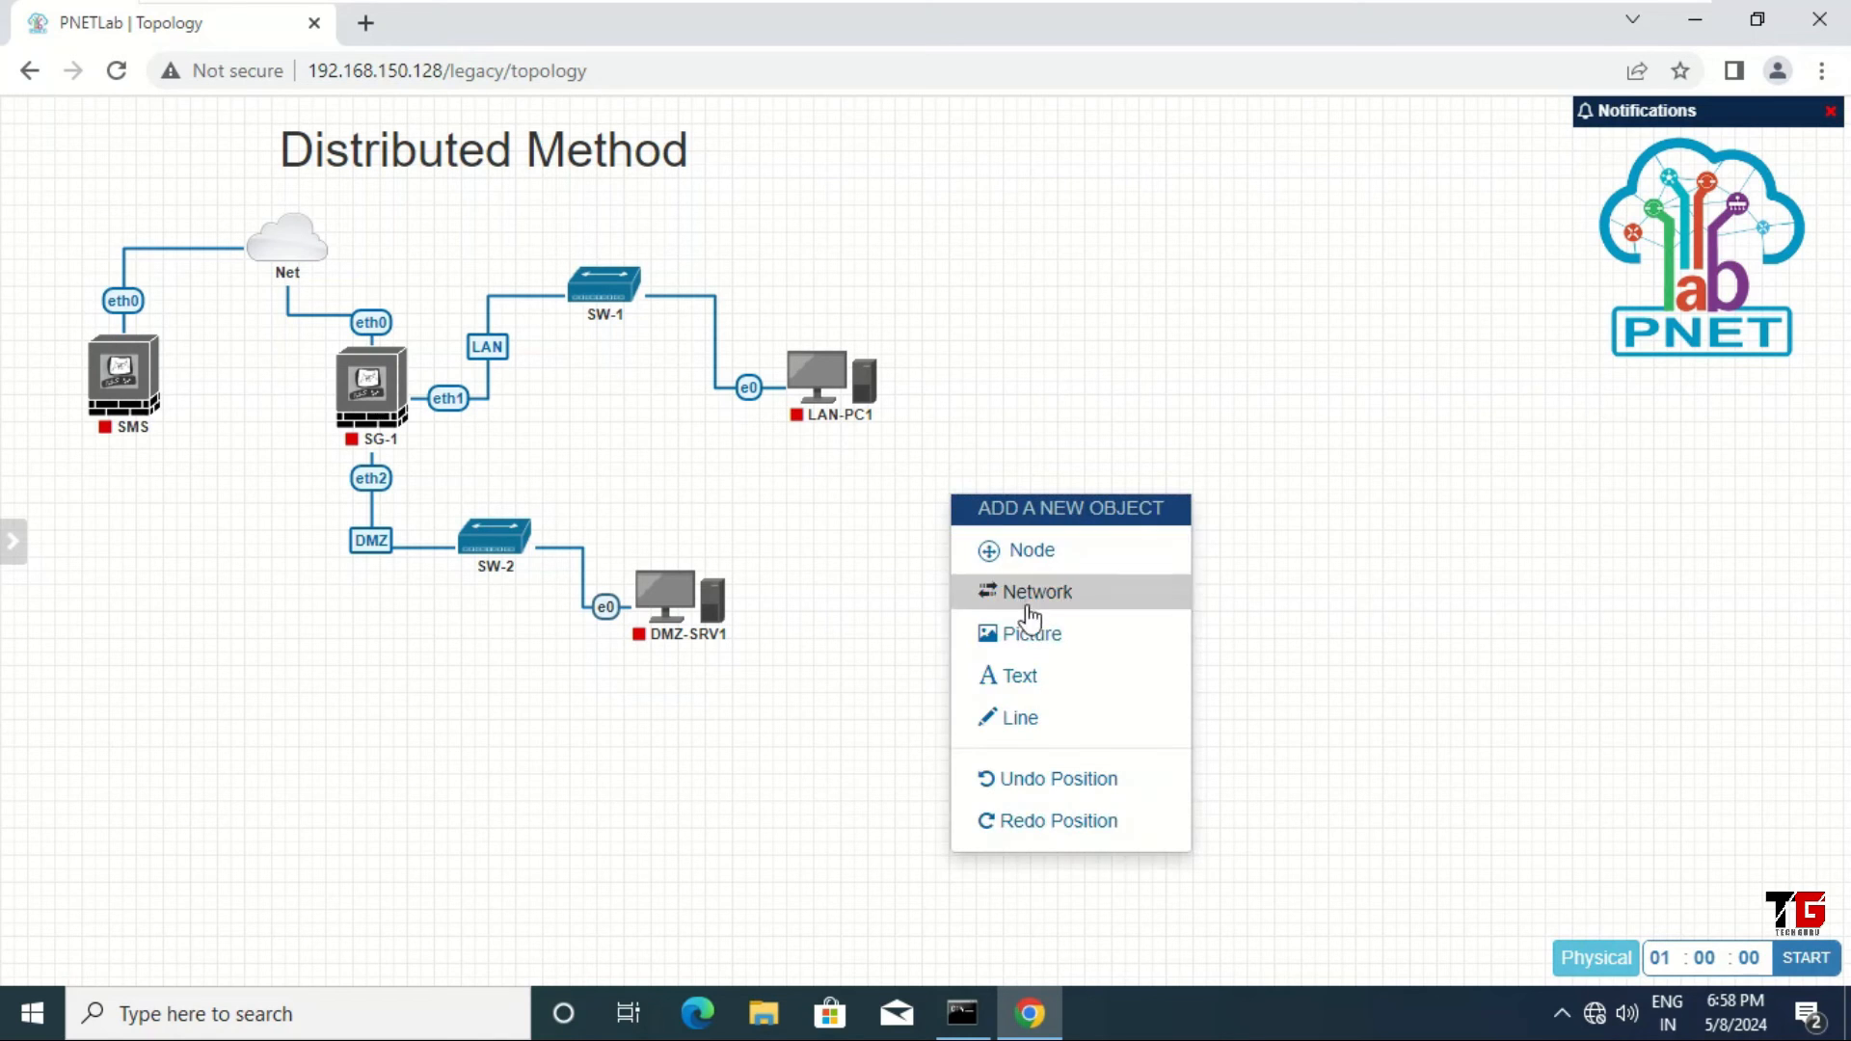
click(1039, 680)
click(1122, 711)
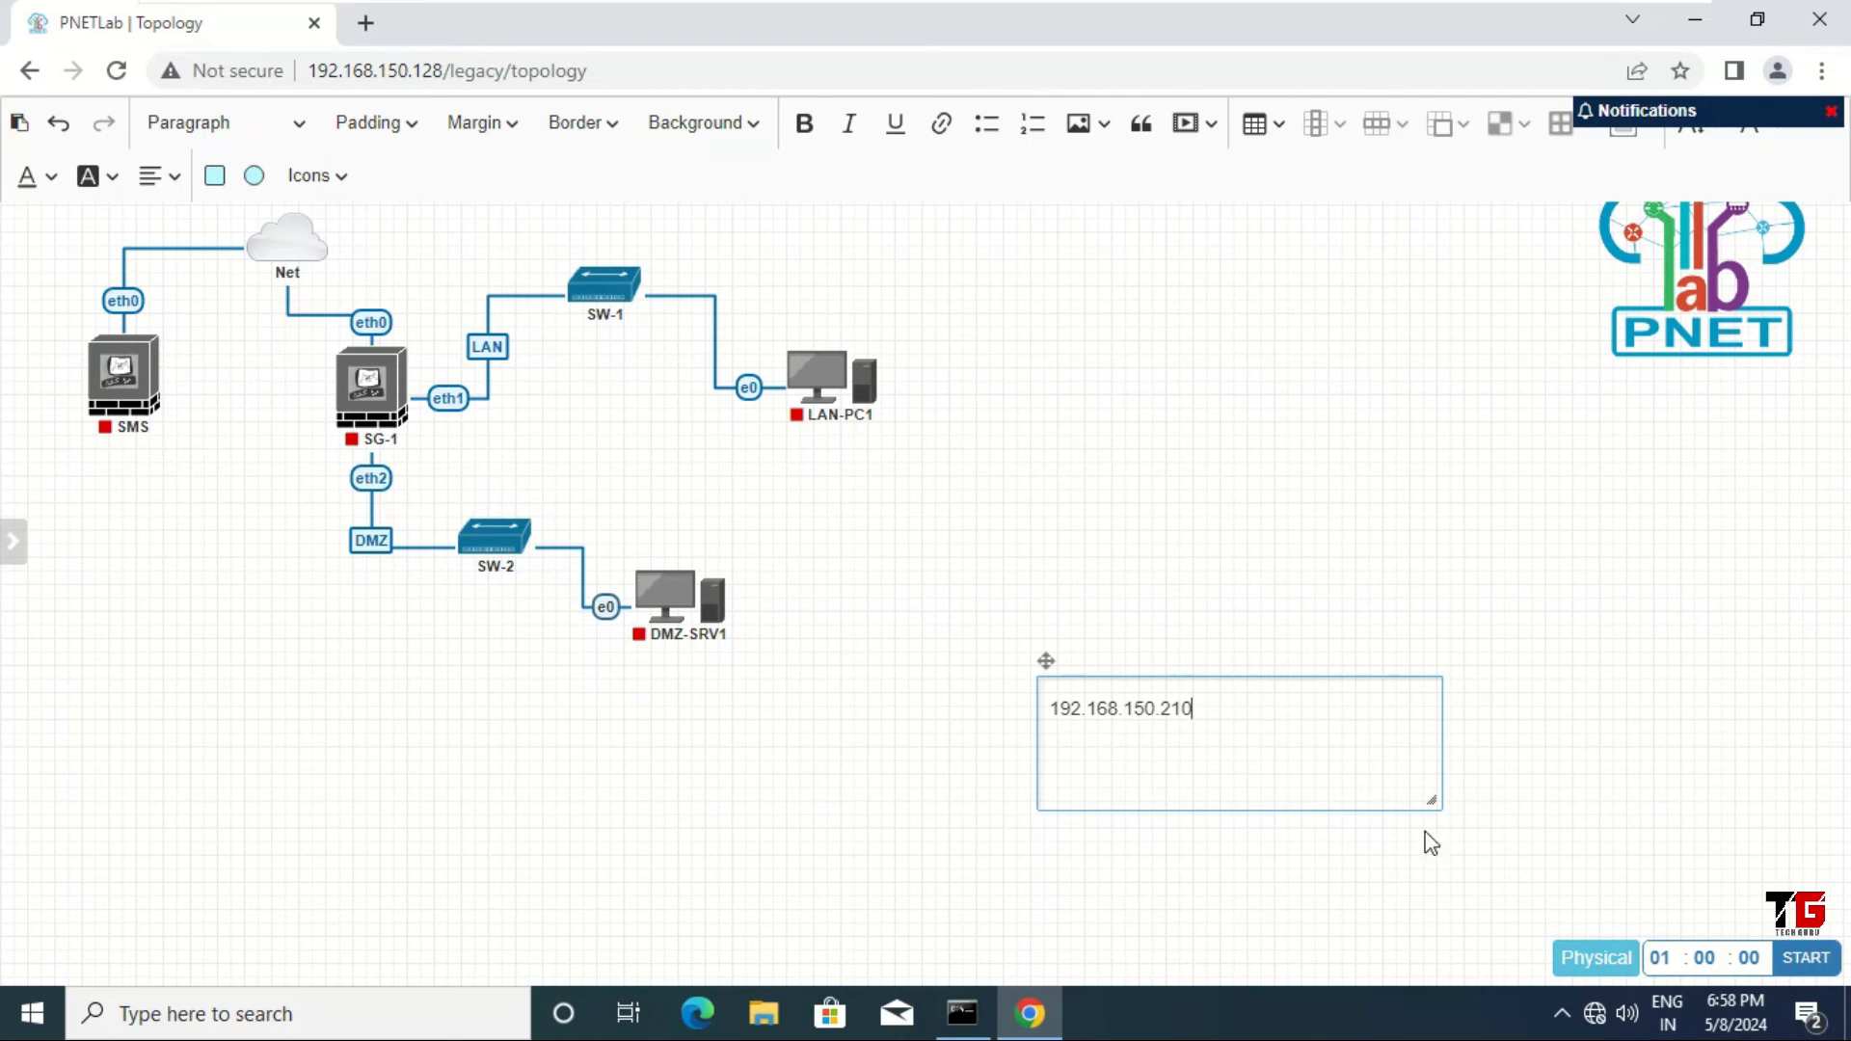
drag(1441, 779, 1220, 718)
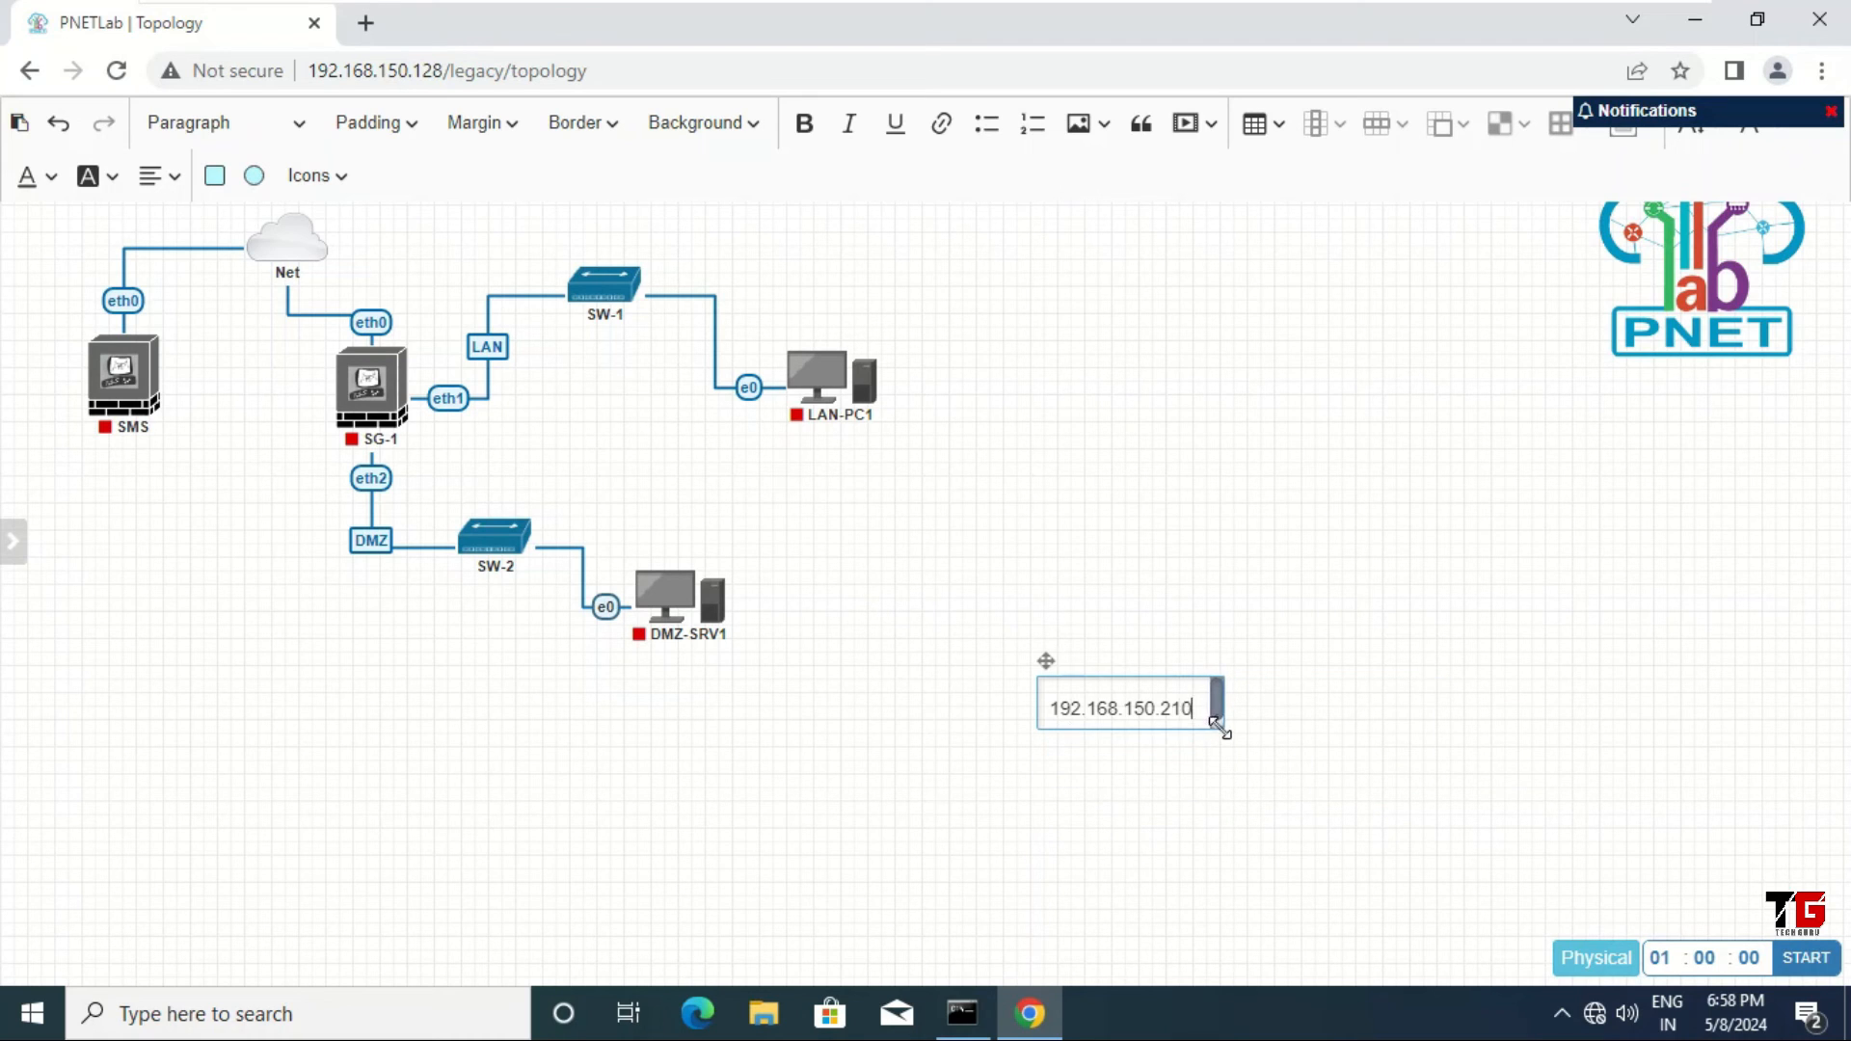
click(1190, 828)
Step: Position the 192.168.150.210 label just right of SMS's eth0 and move SMS slightly lower
drag(1099, 692, 201, 326)
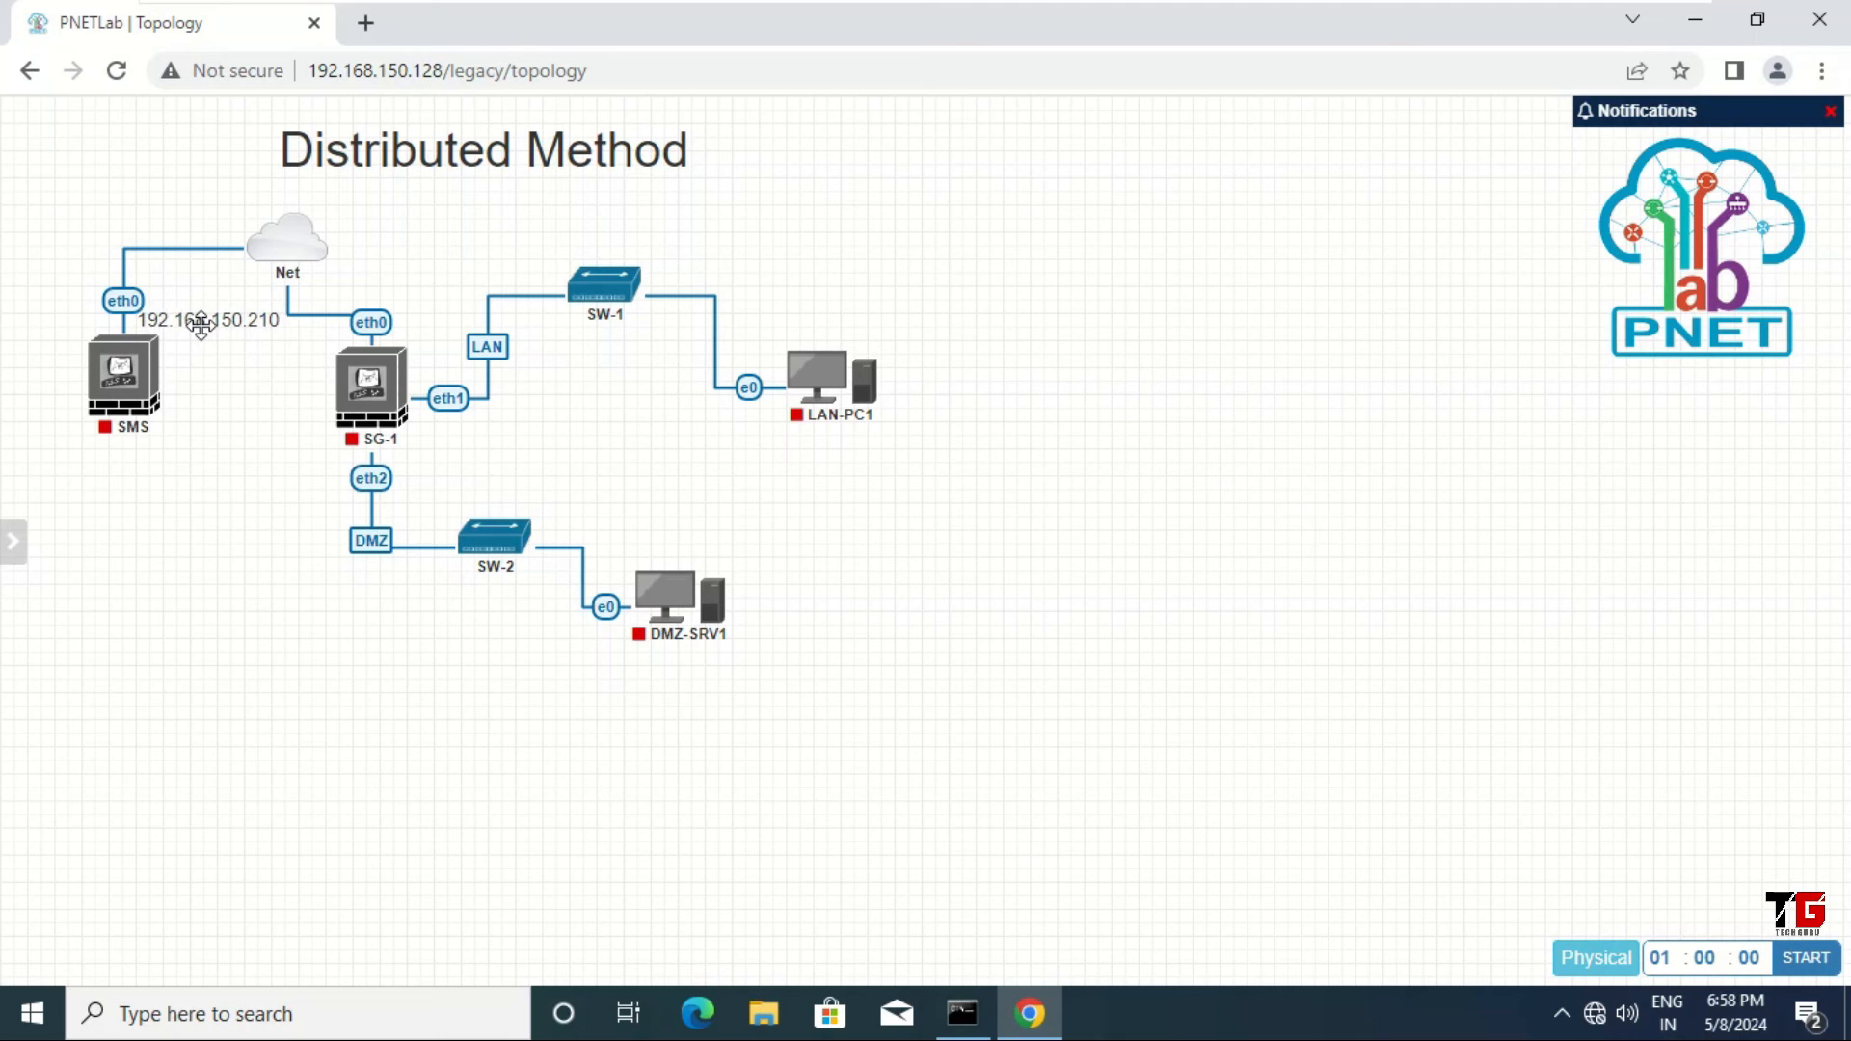
drag(137, 396, 120, 487)
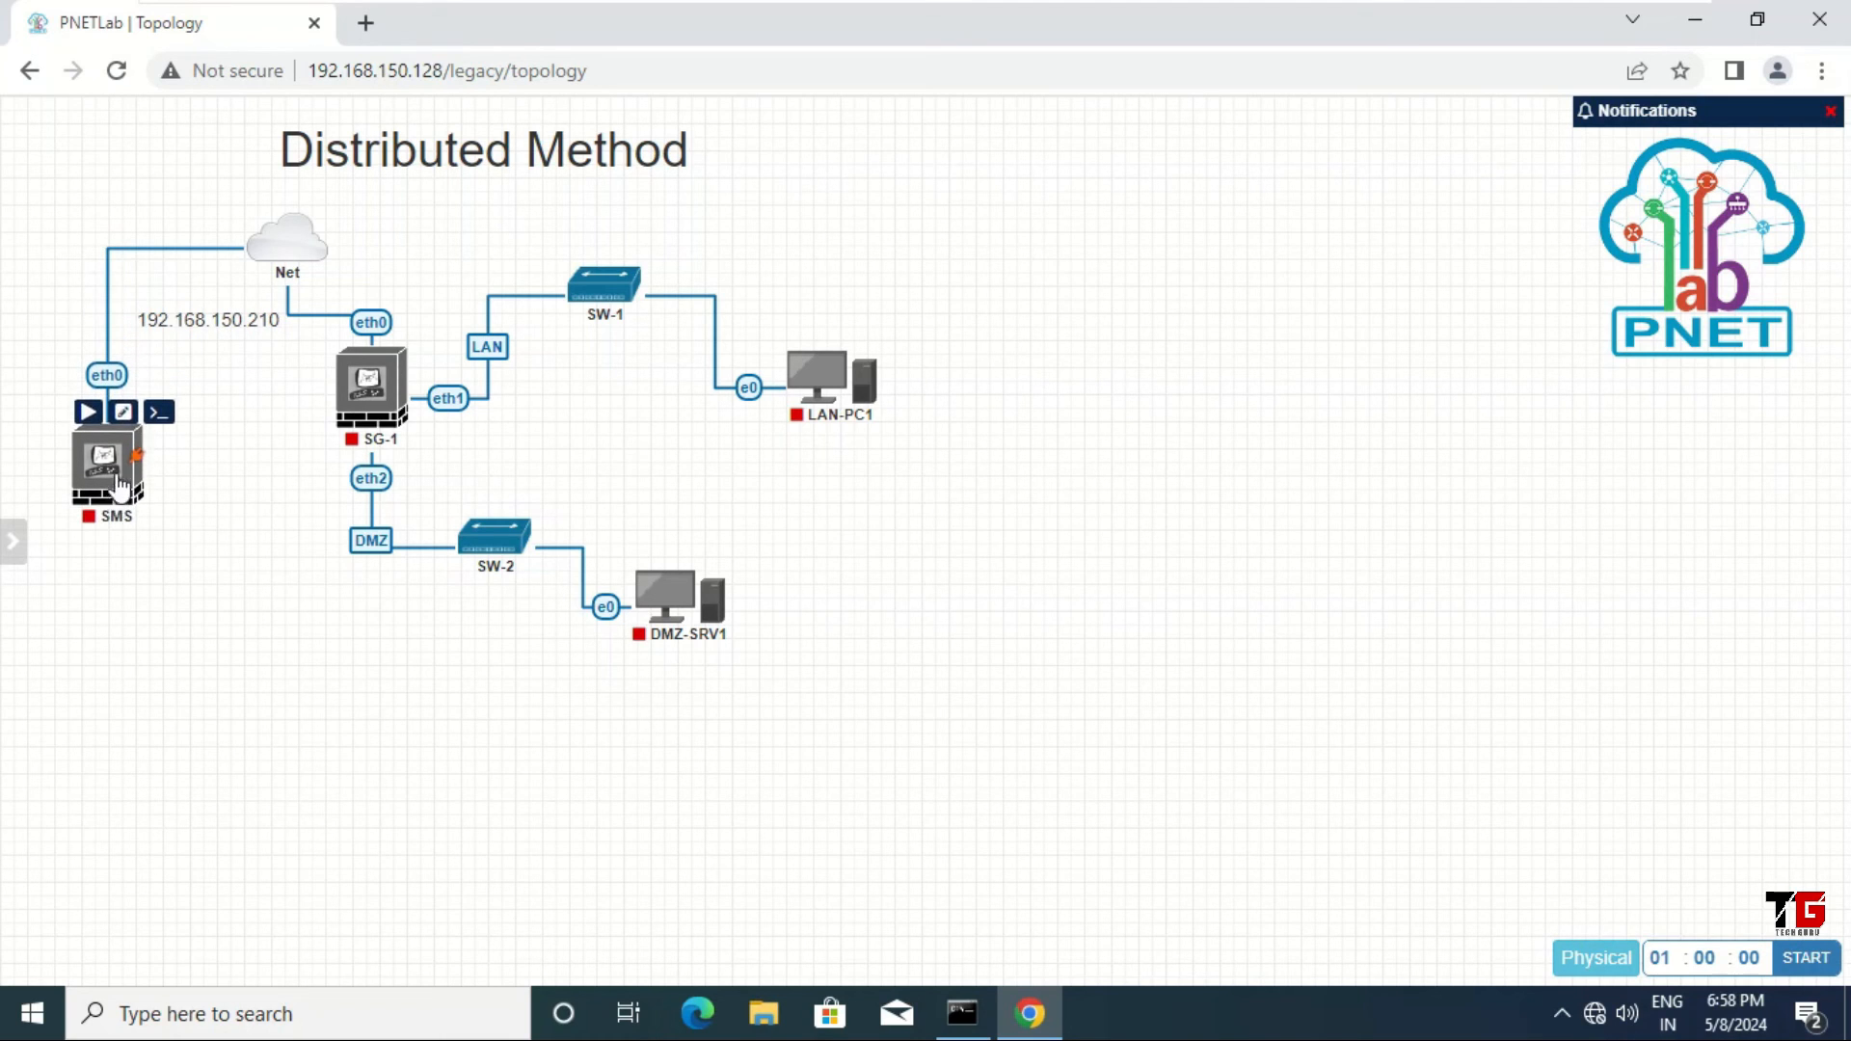
drag(201, 330, 195, 406)
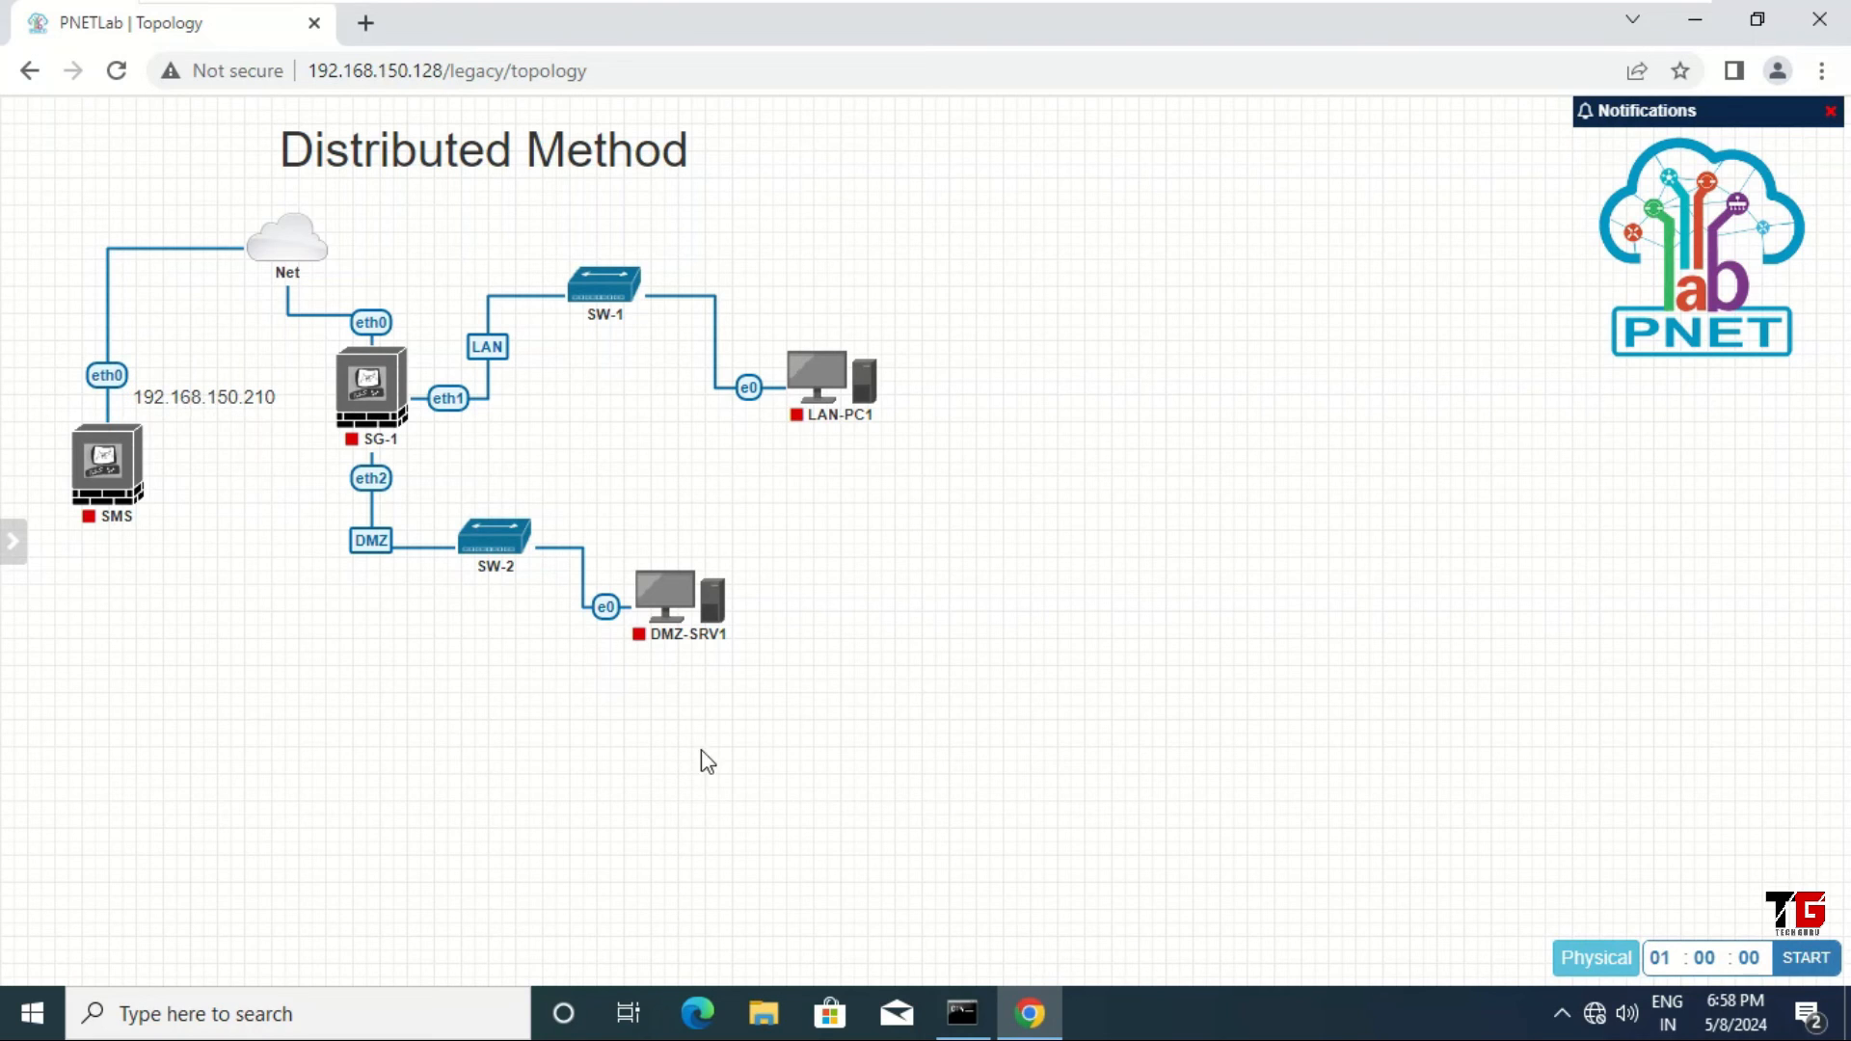
Step: Add a 192.168.150.220 text label and place it just above SG-1's eth0 link
right_click(983, 512)
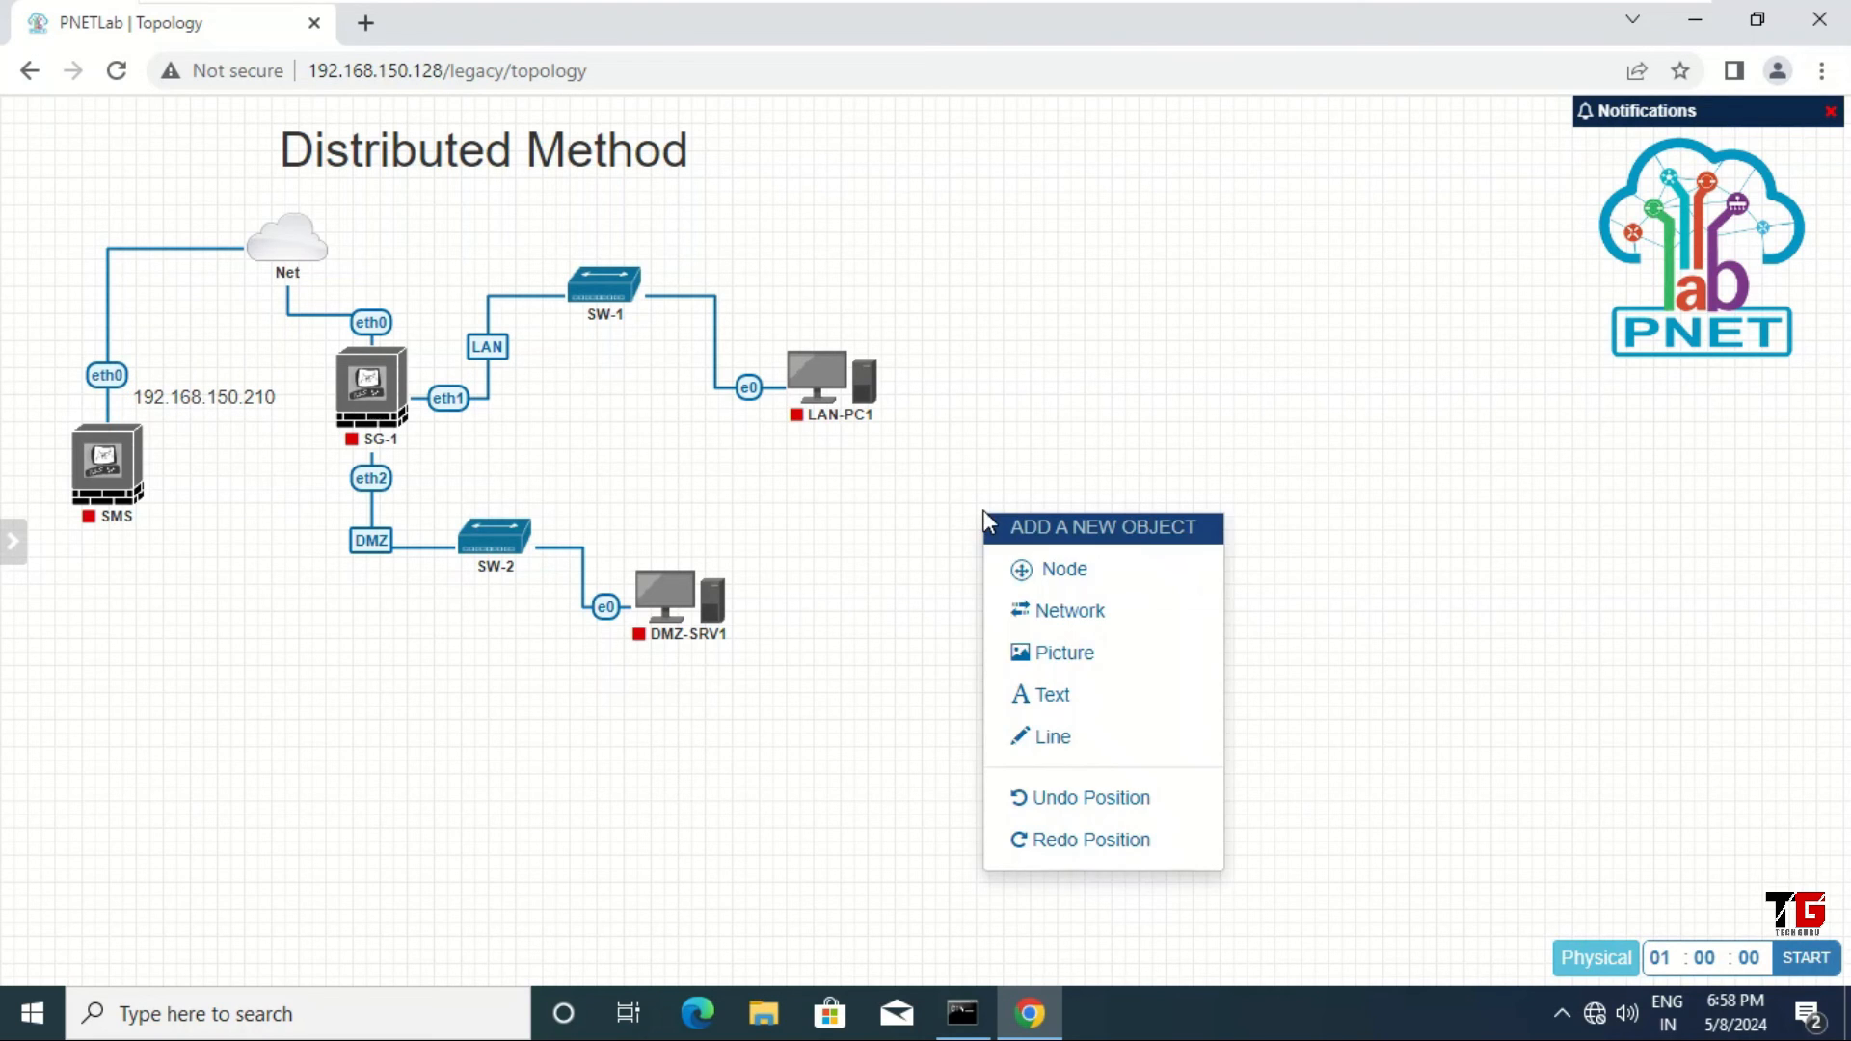
click(1098, 696)
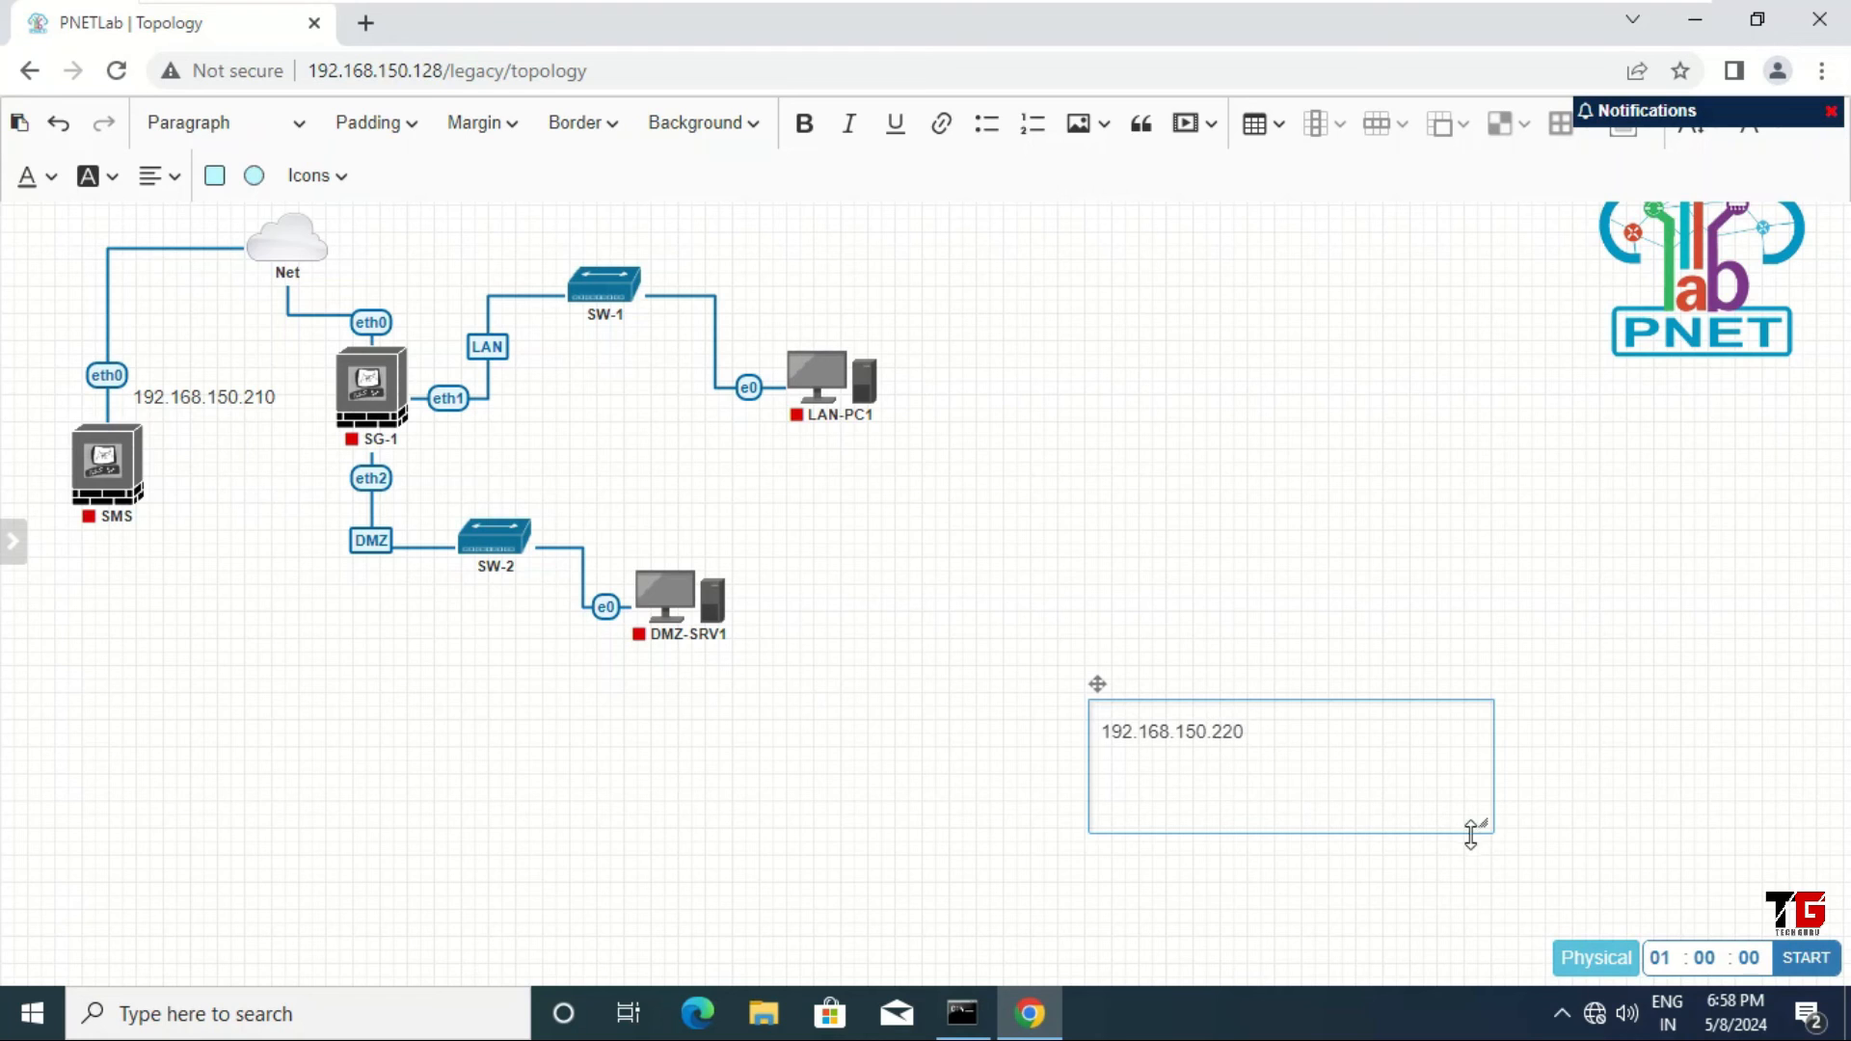
drag(1490, 830, 1273, 754)
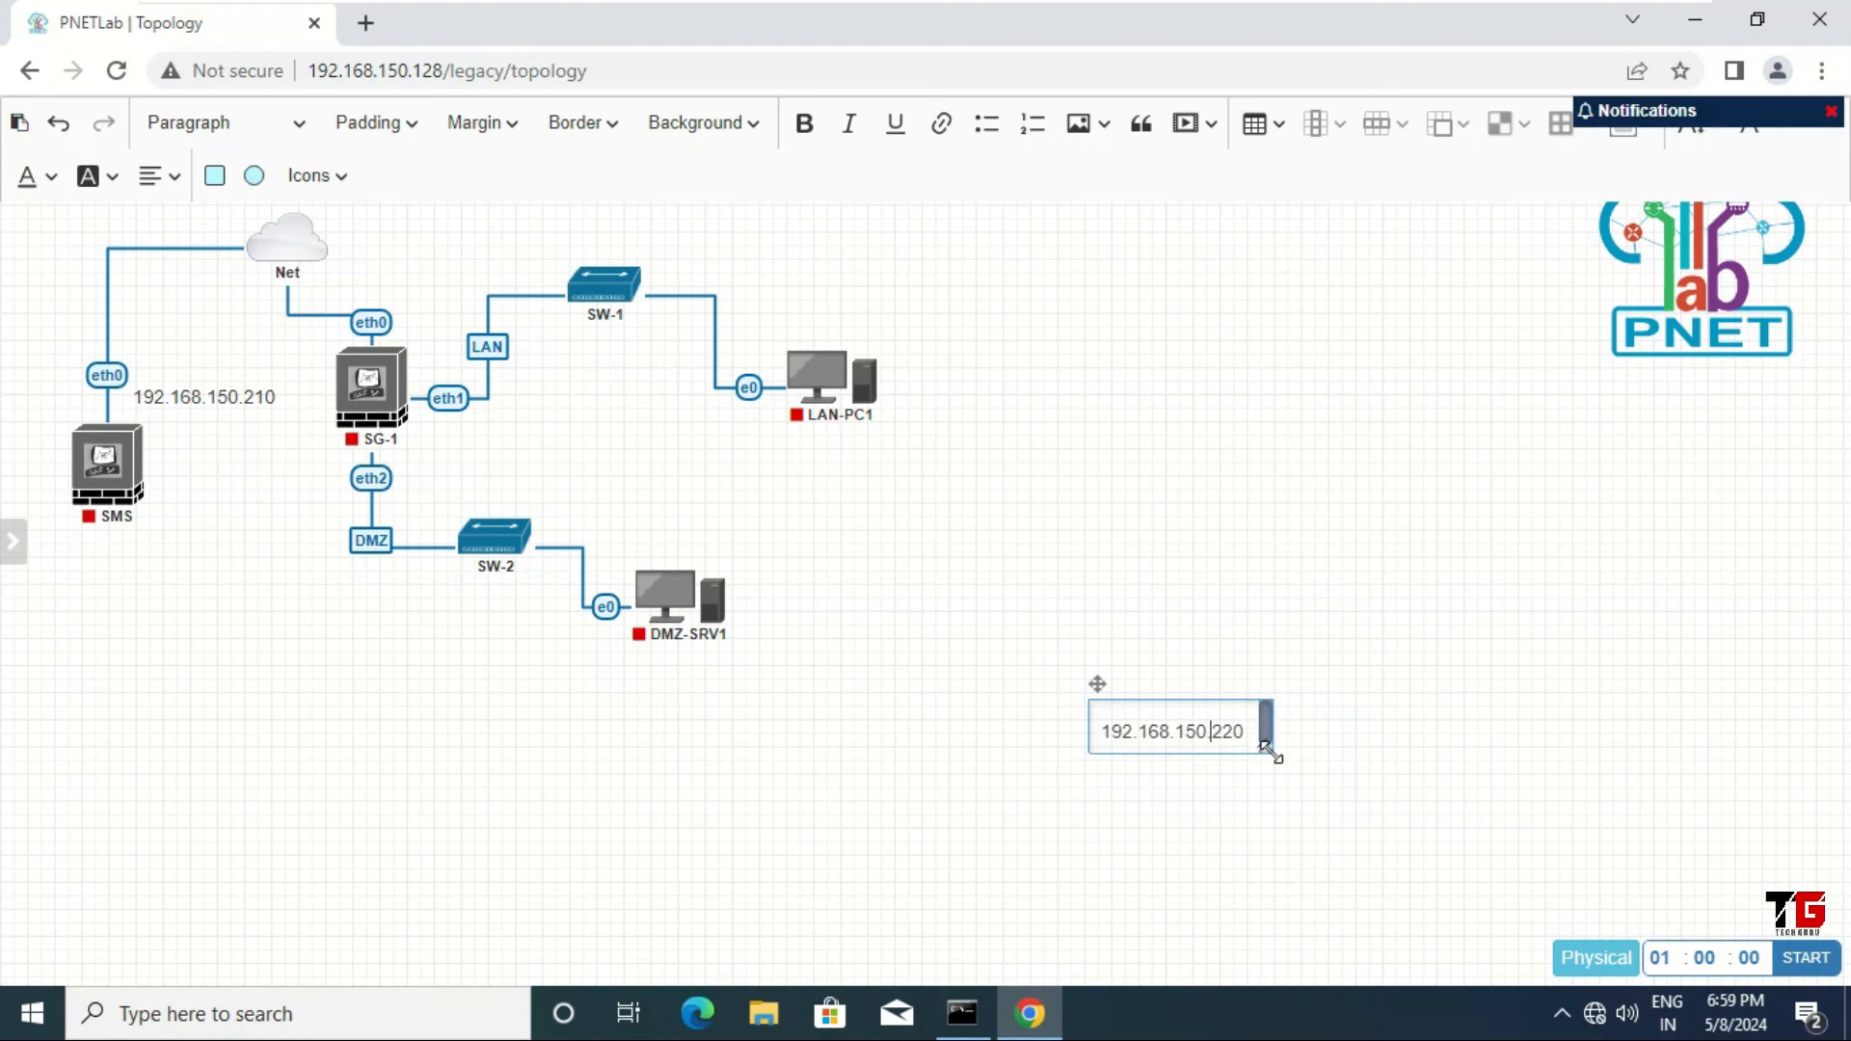
click(1346, 763)
drag(1182, 713, 402, 292)
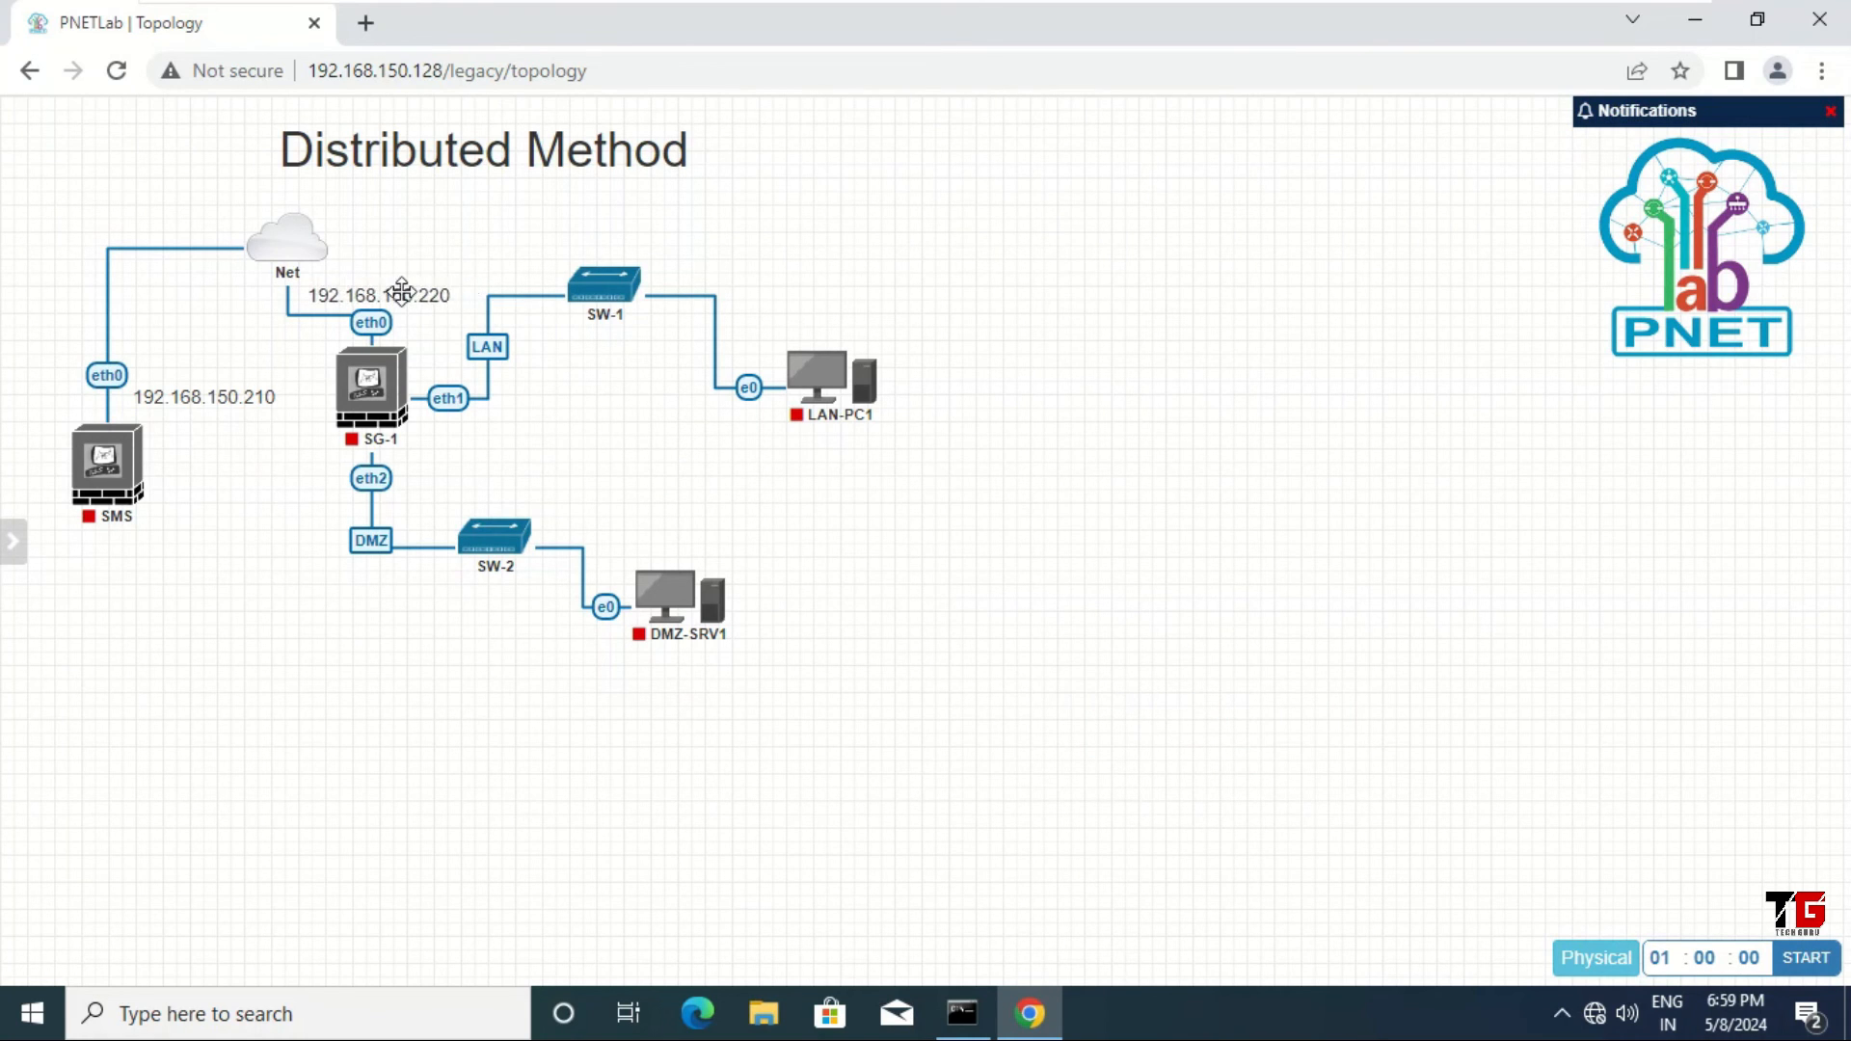
drag(402, 290, 402, 288)
Step: Add a 10.0.0.100 text label and place it just below SG-1's eth1 link
right_click(1138, 522)
click(1254, 702)
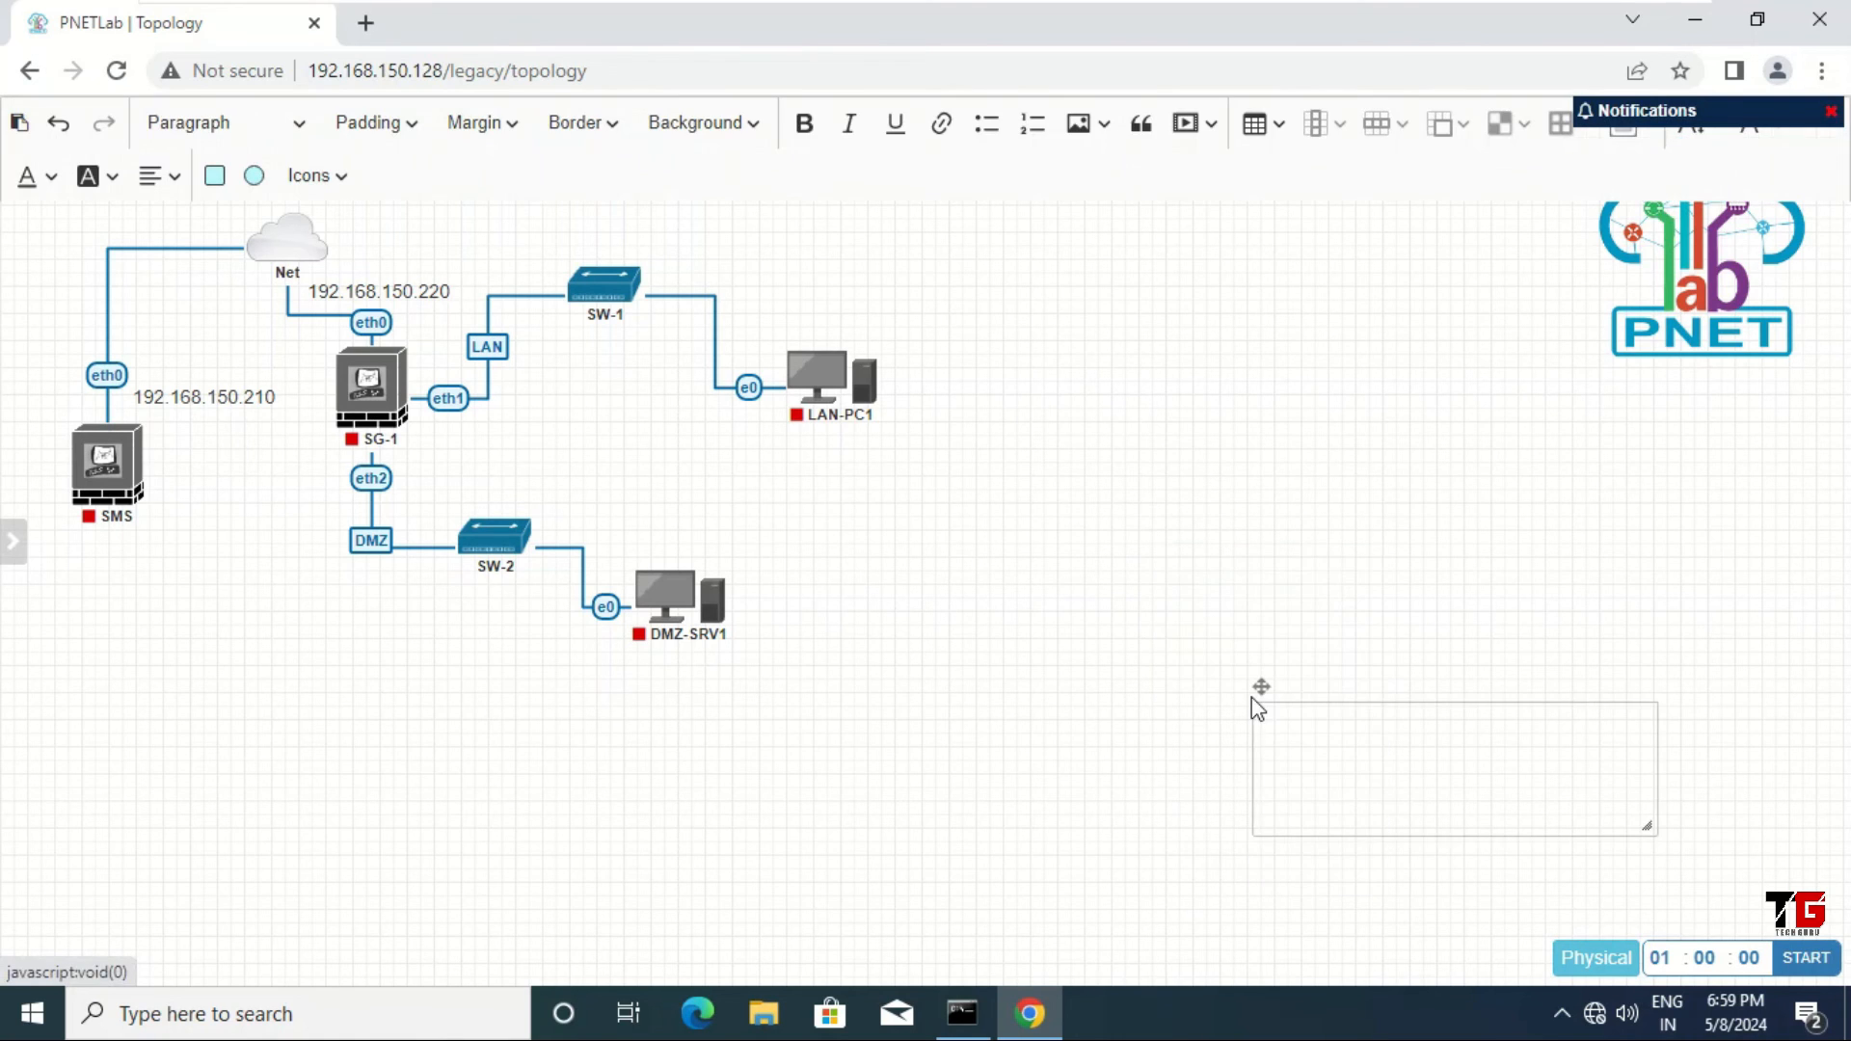
click(1330, 717)
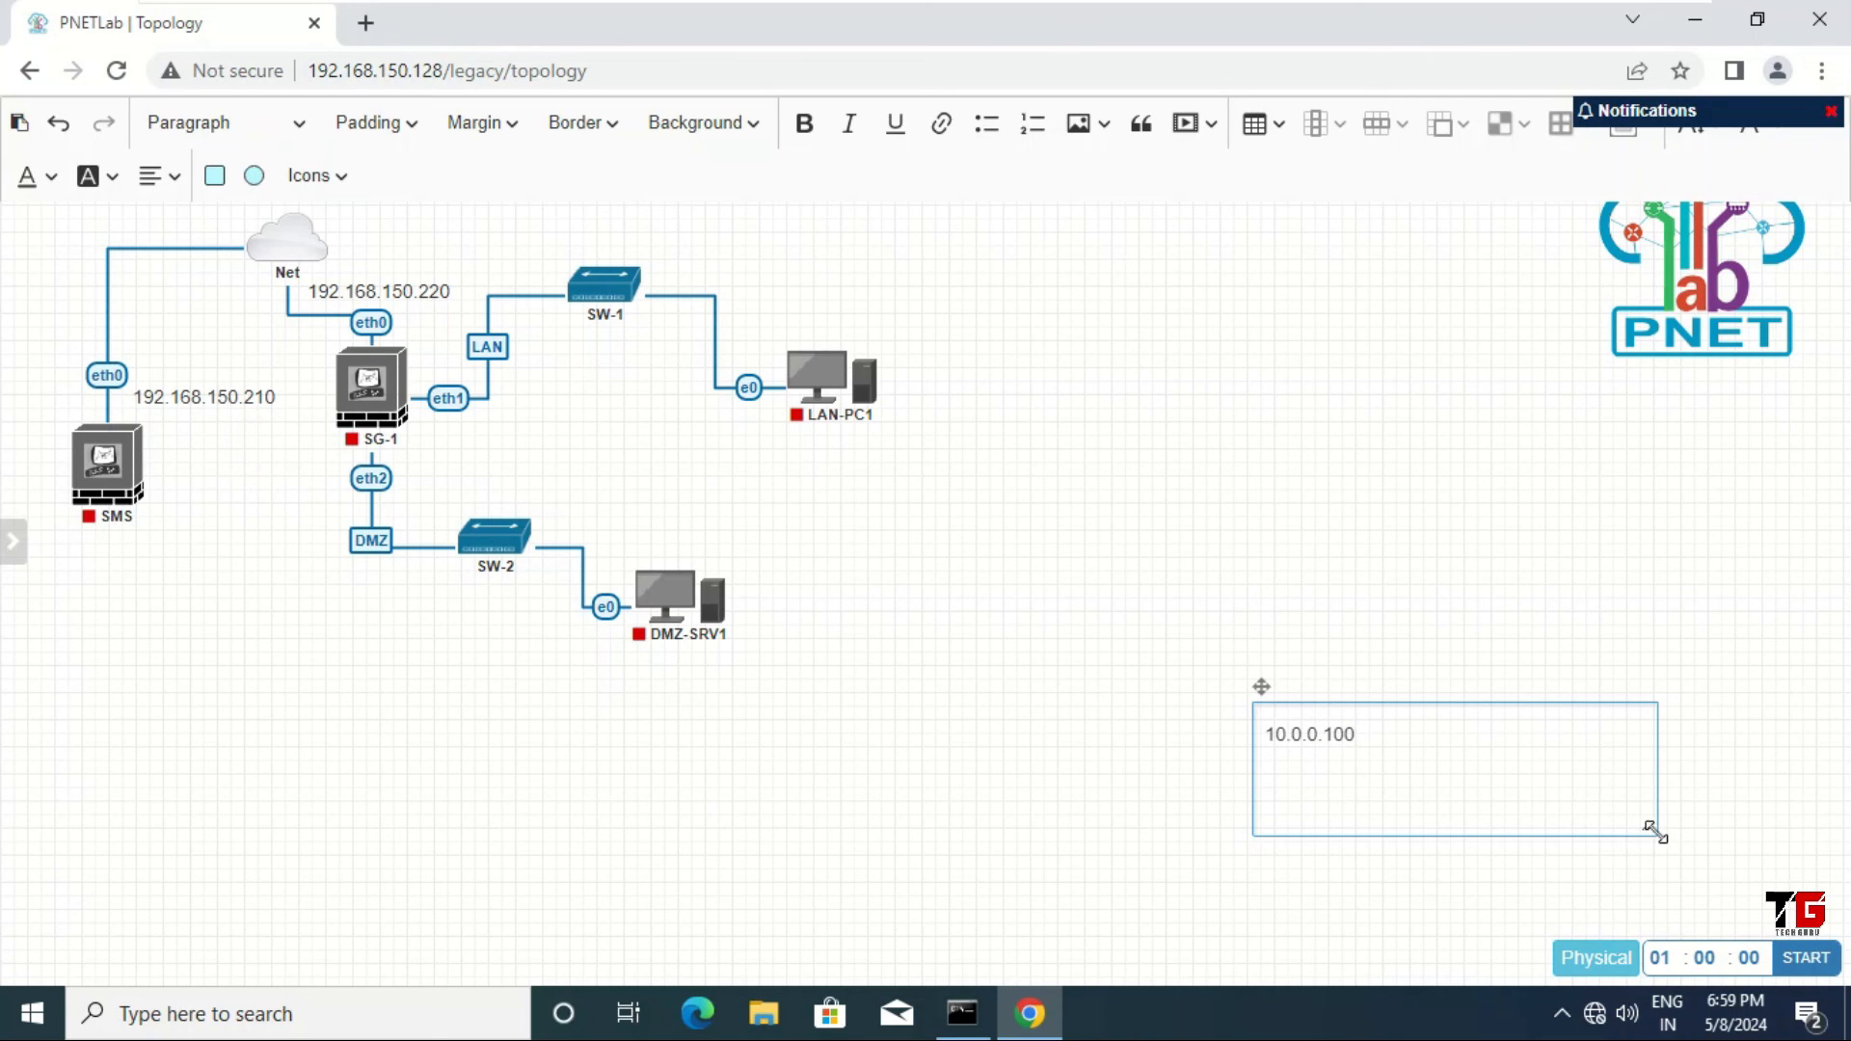
drag(1651, 831, 1374, 751)
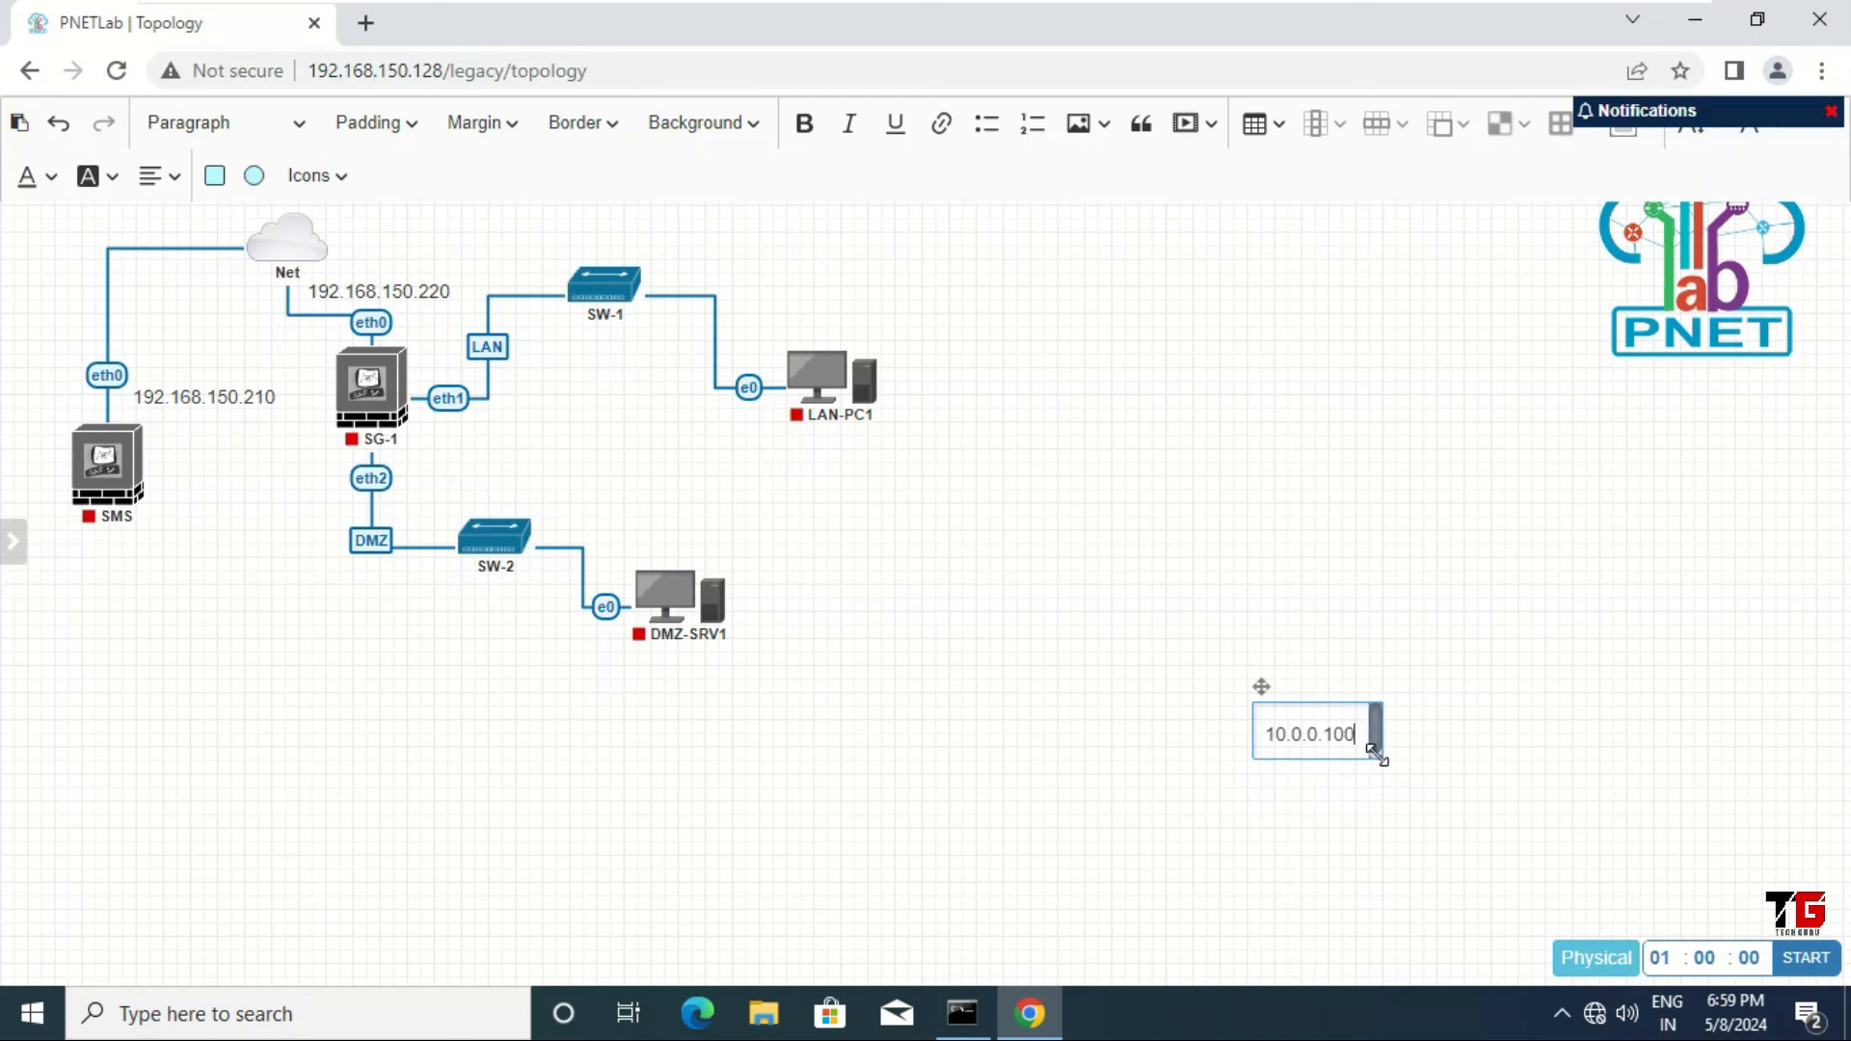
click(1387, 806)
drag(1328, 714, 505, 440)
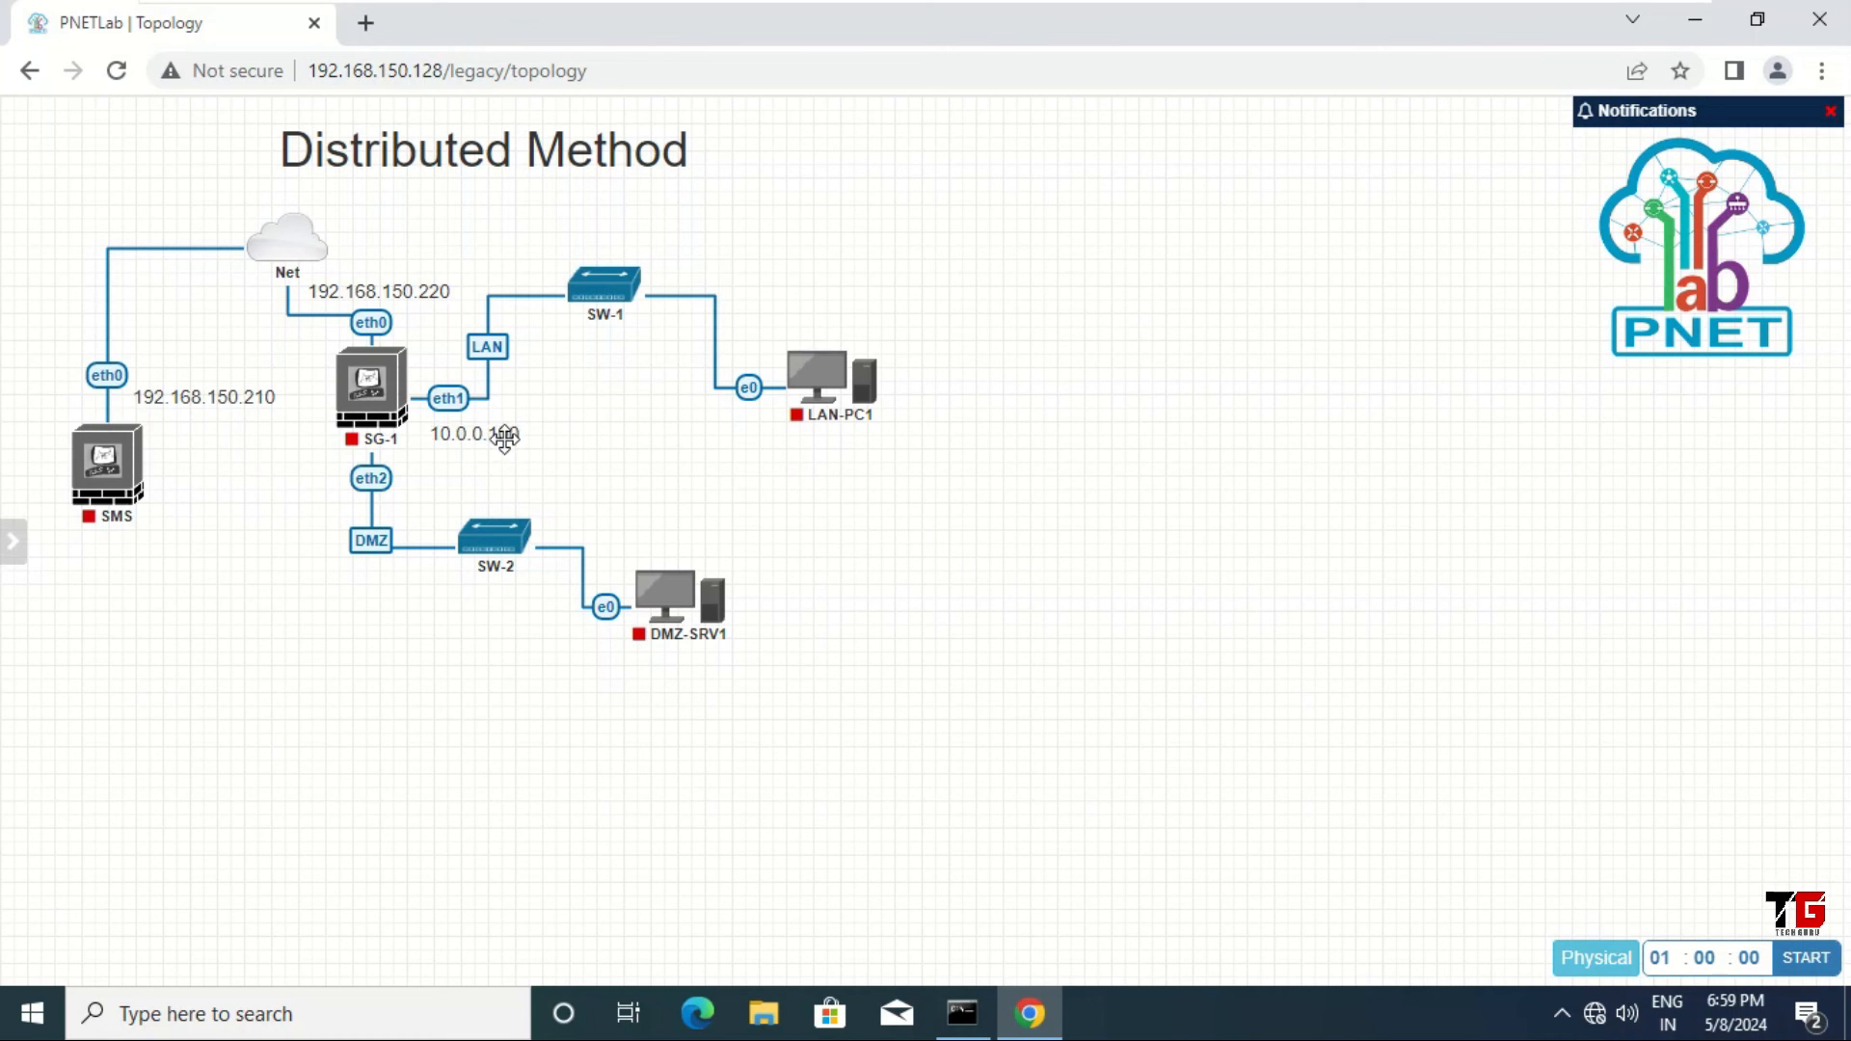
Step: Add a text label reading 10.0.0.2 and move it above LAN-PC1
right_click(1436, 576)
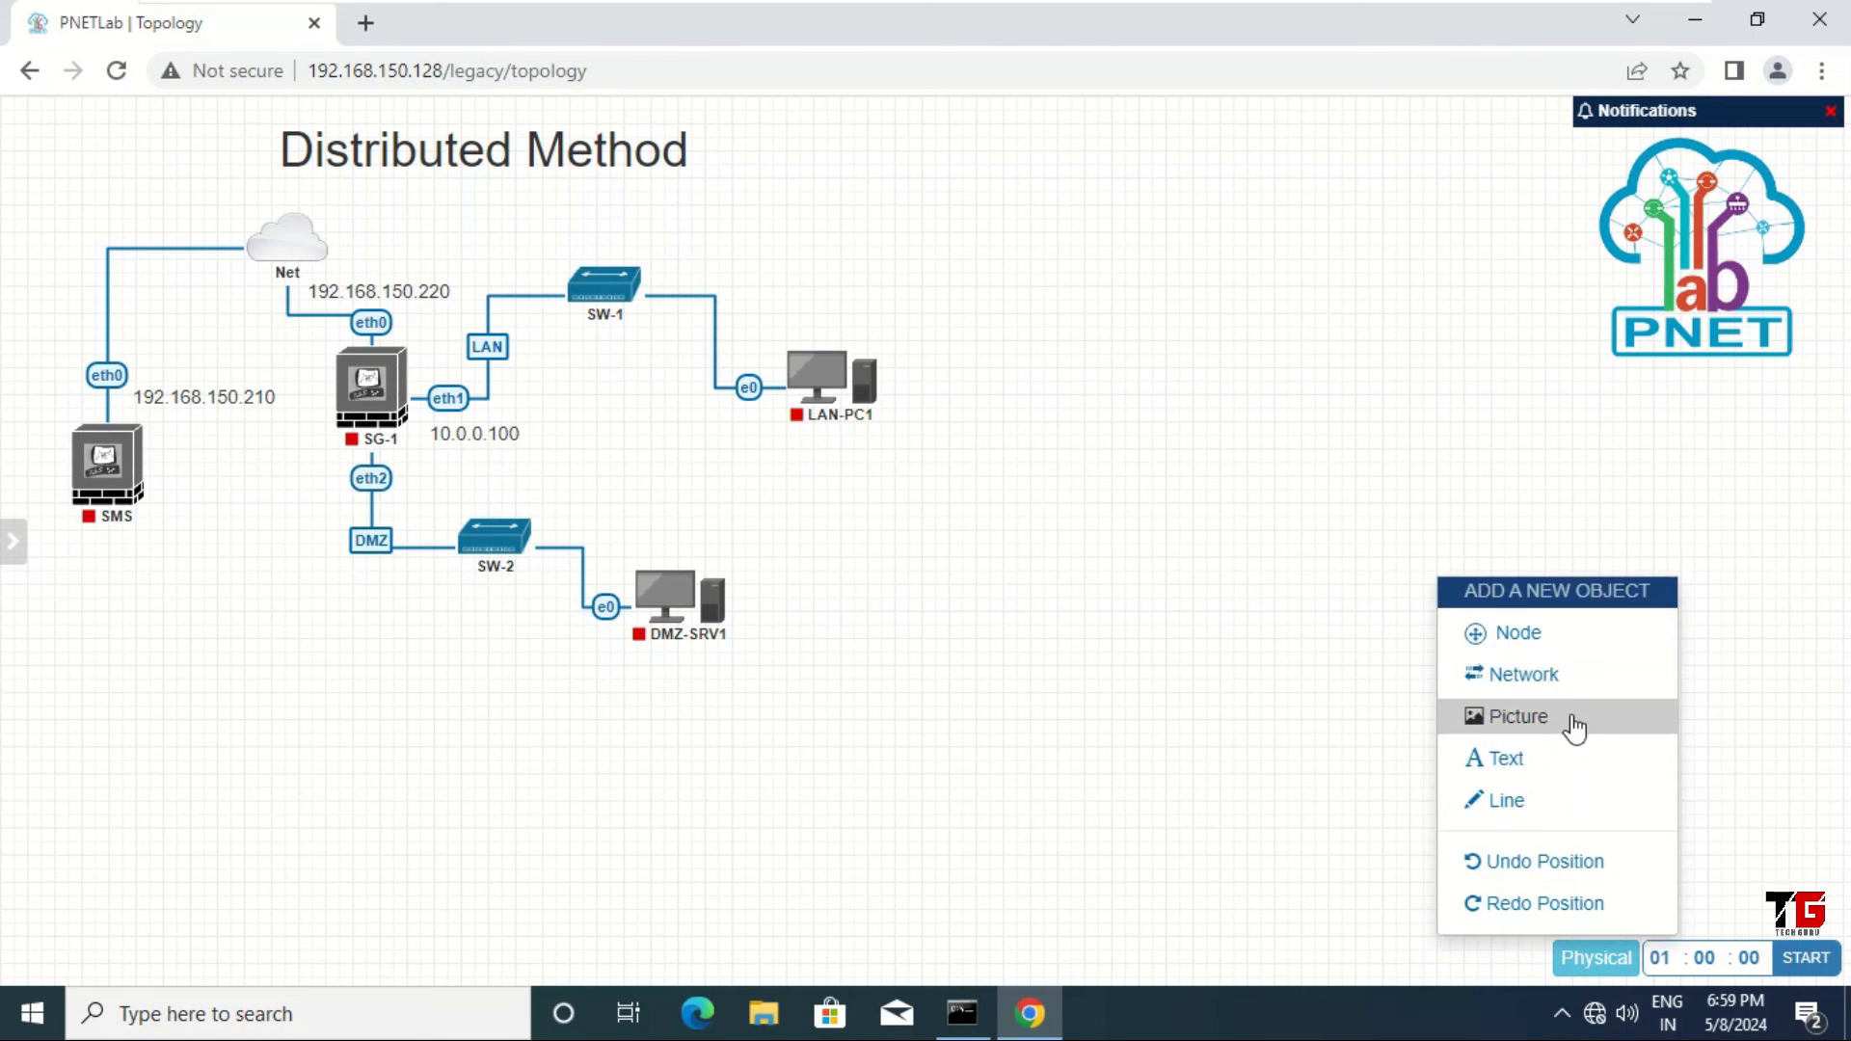
click(1544, 762)
click(1589, 788)
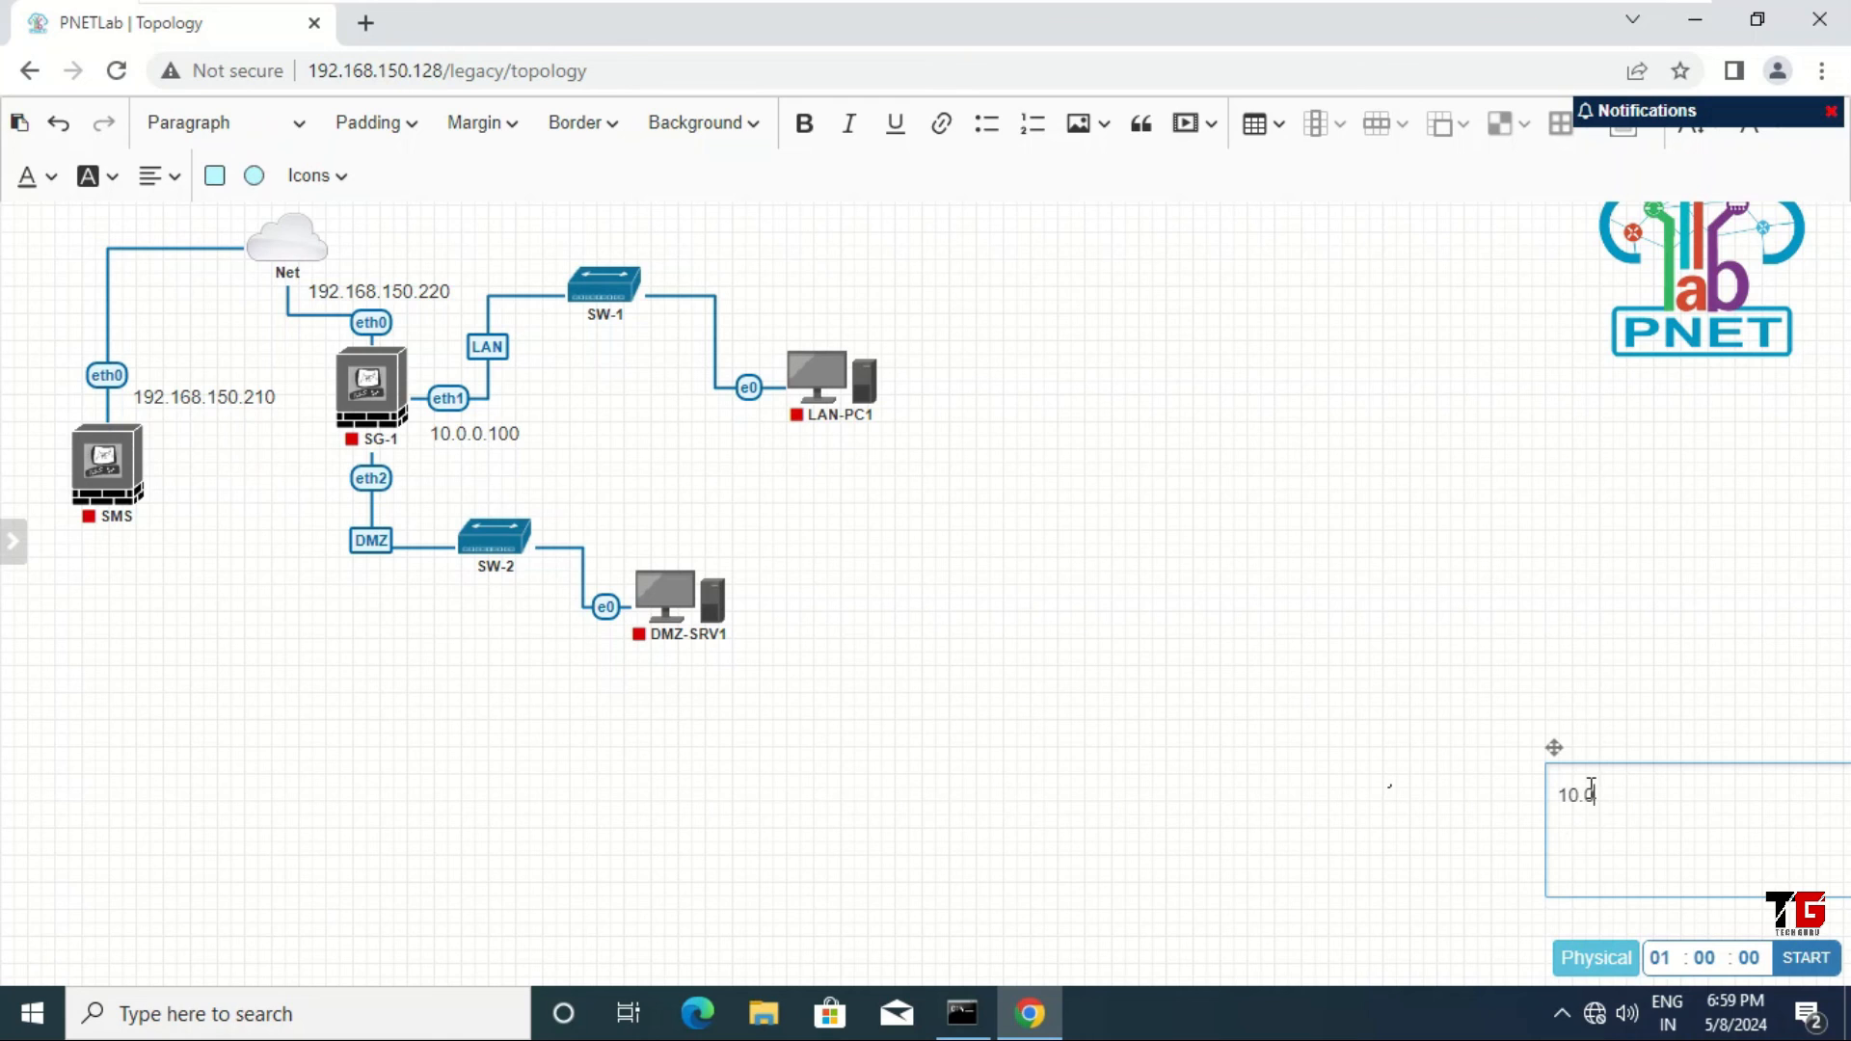
text(10.0.0.2)
drag(1556, 748, 1267, 653)
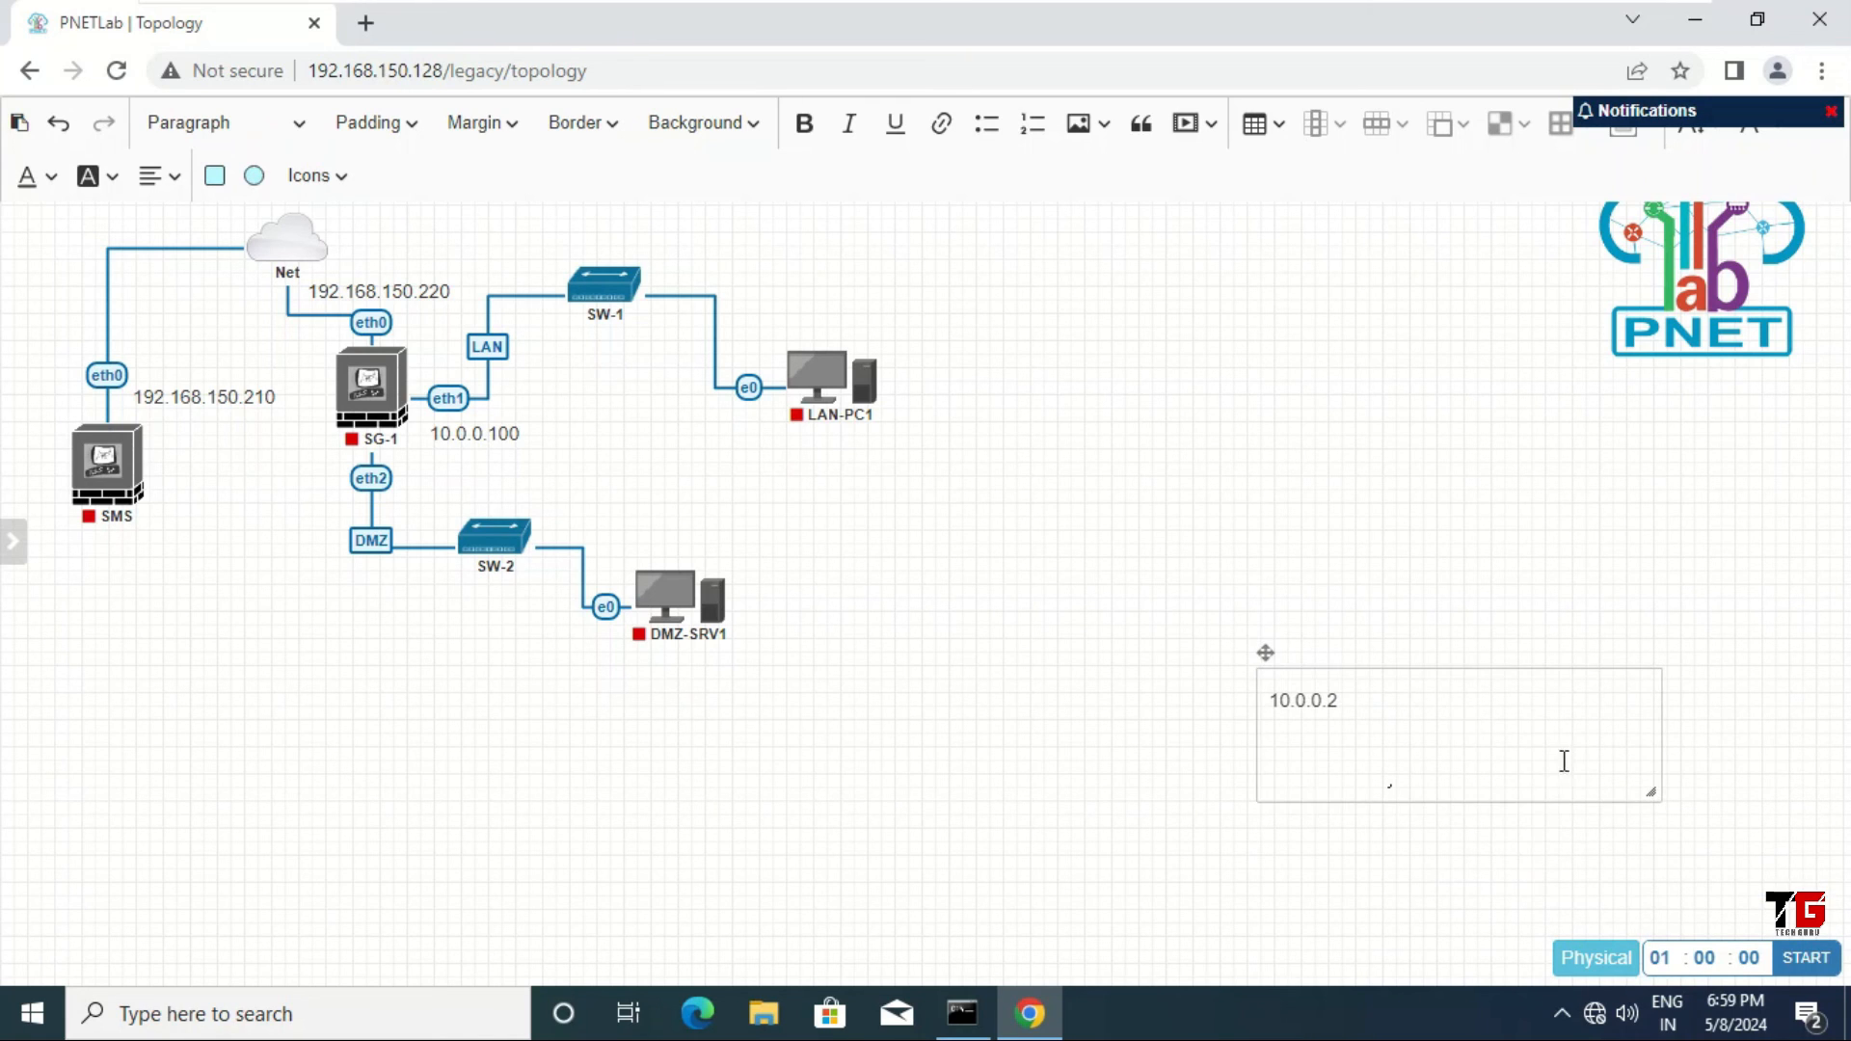
drag(1657, 797, 1359, 719)
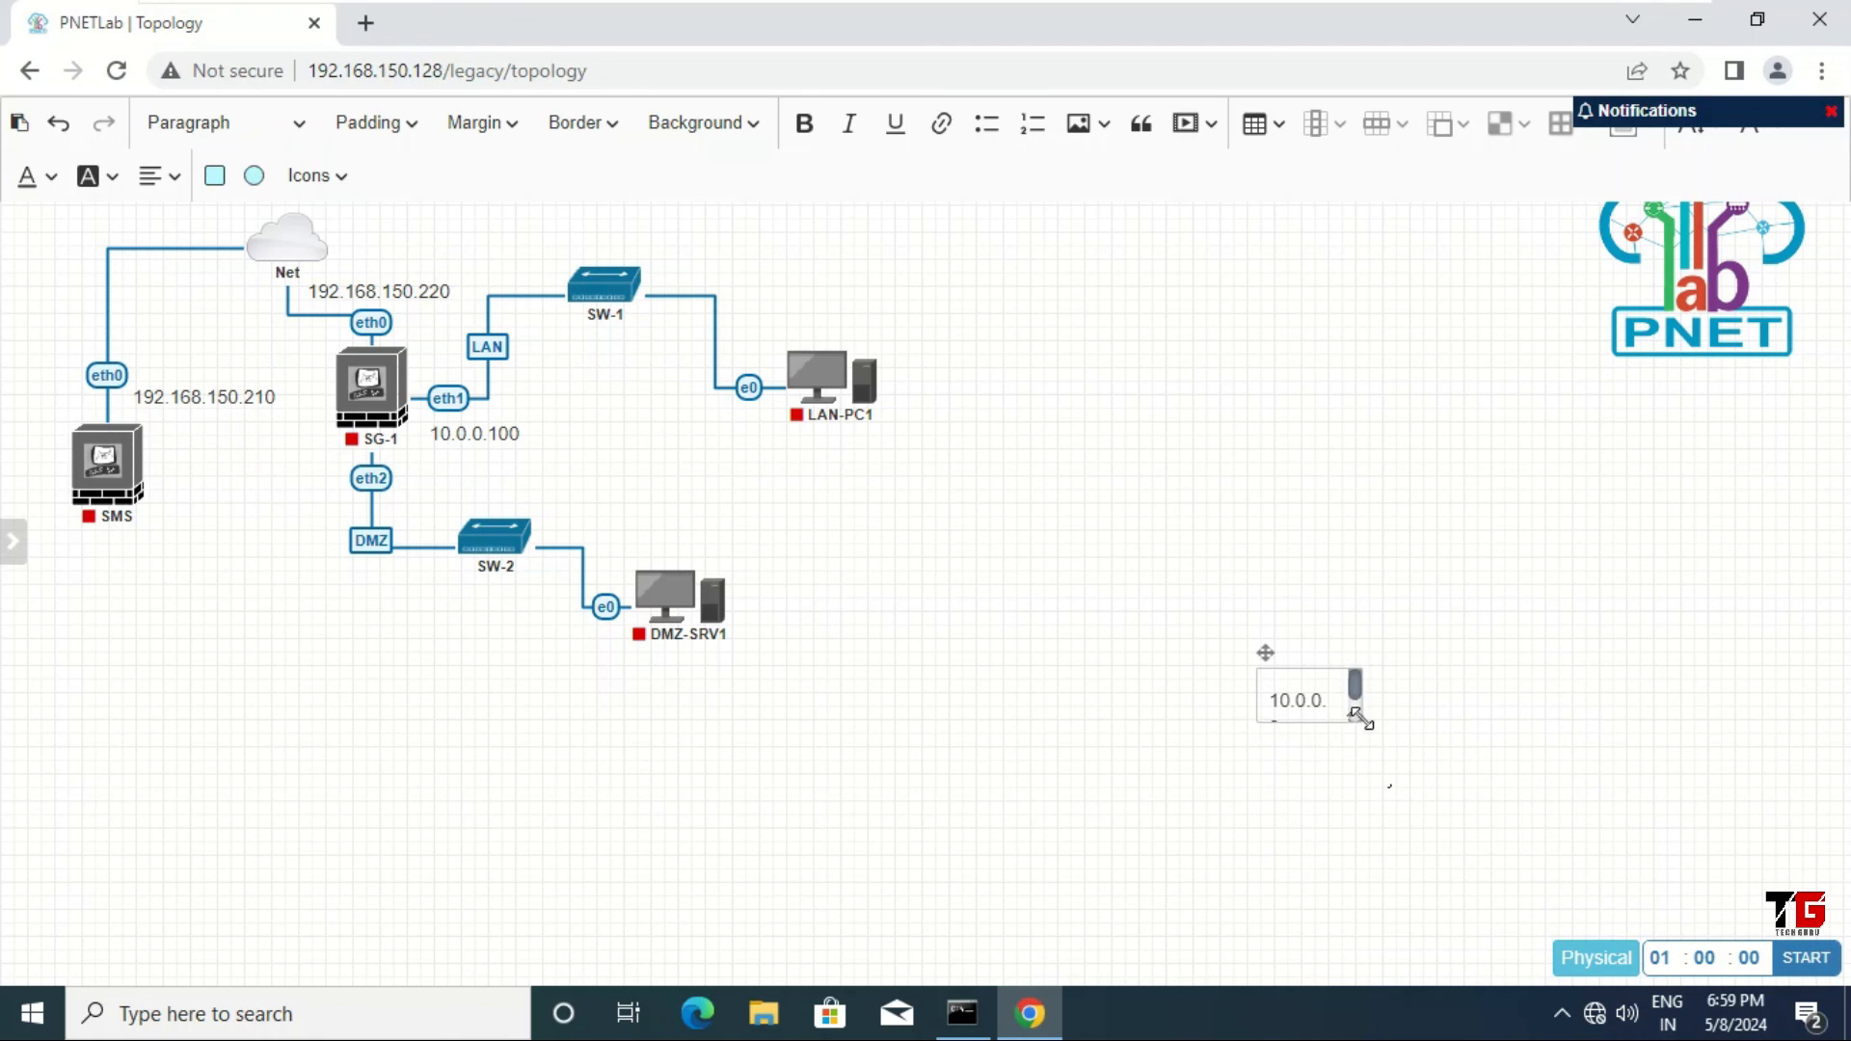
click(1396, 728)
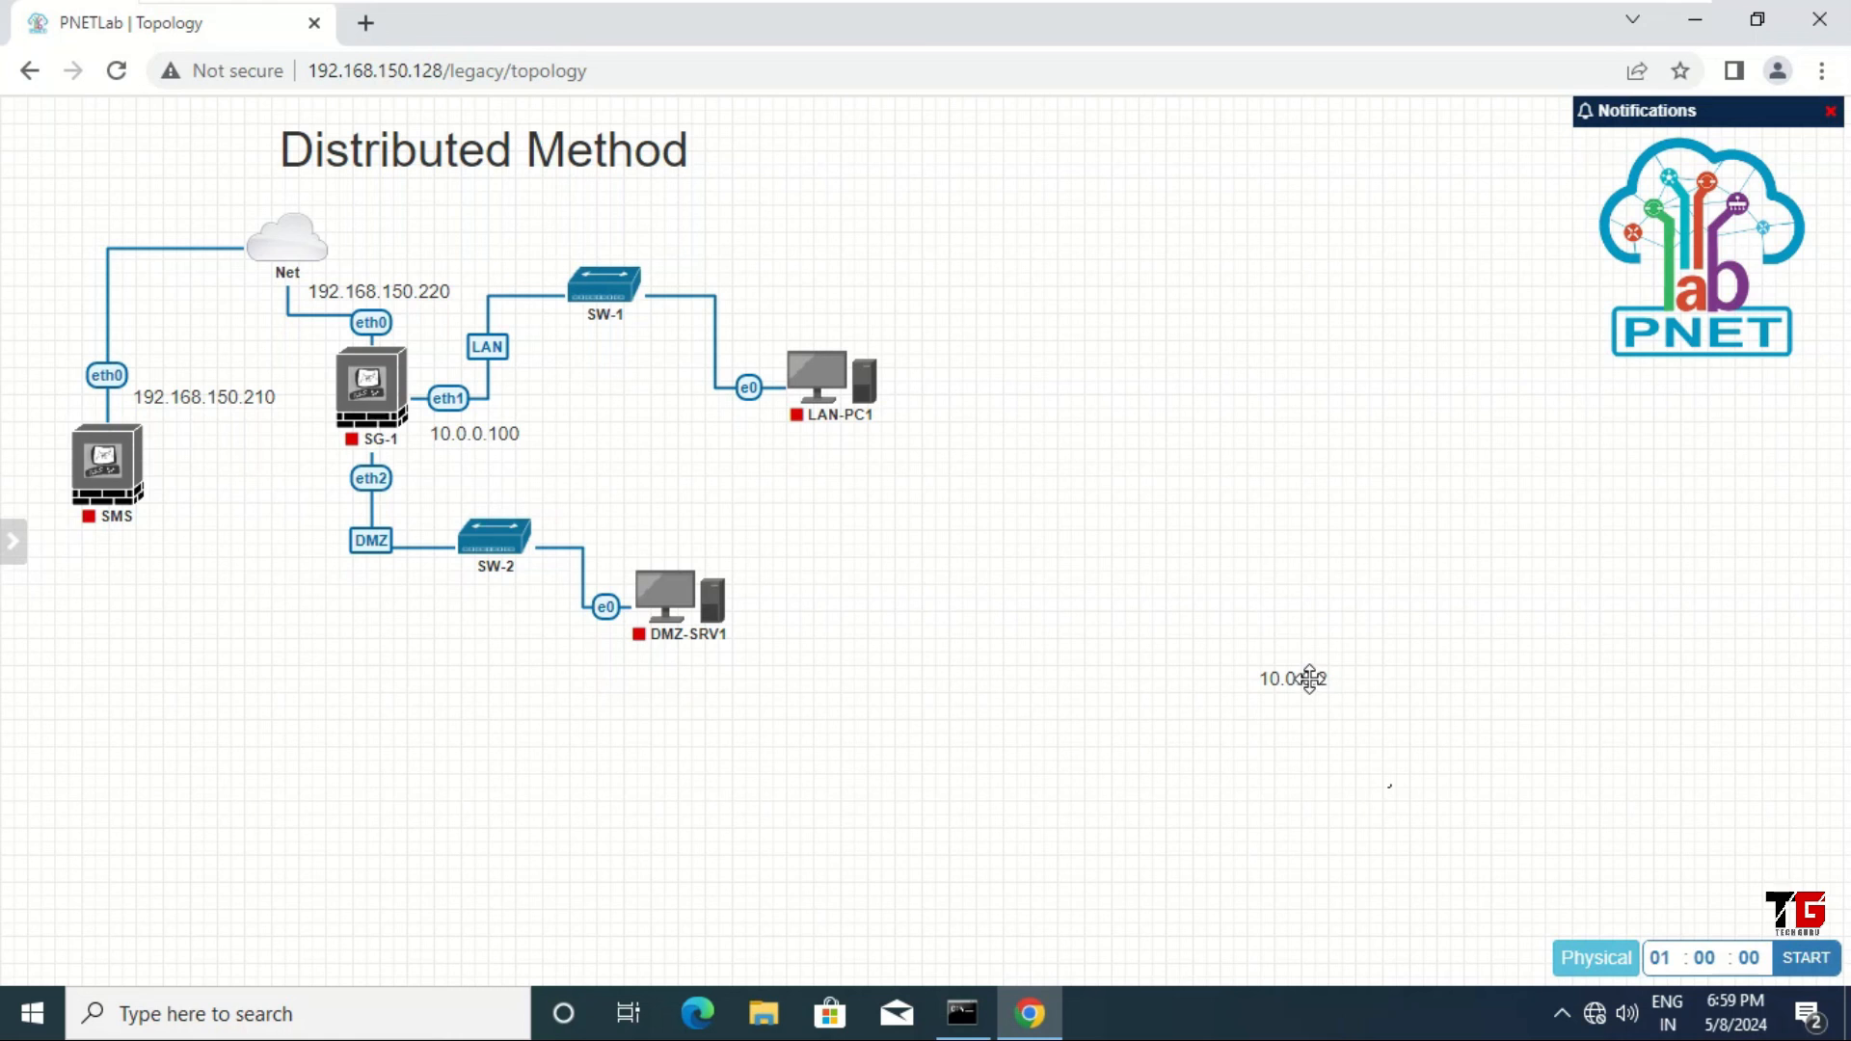
drag(1310, 679, 827, 319)
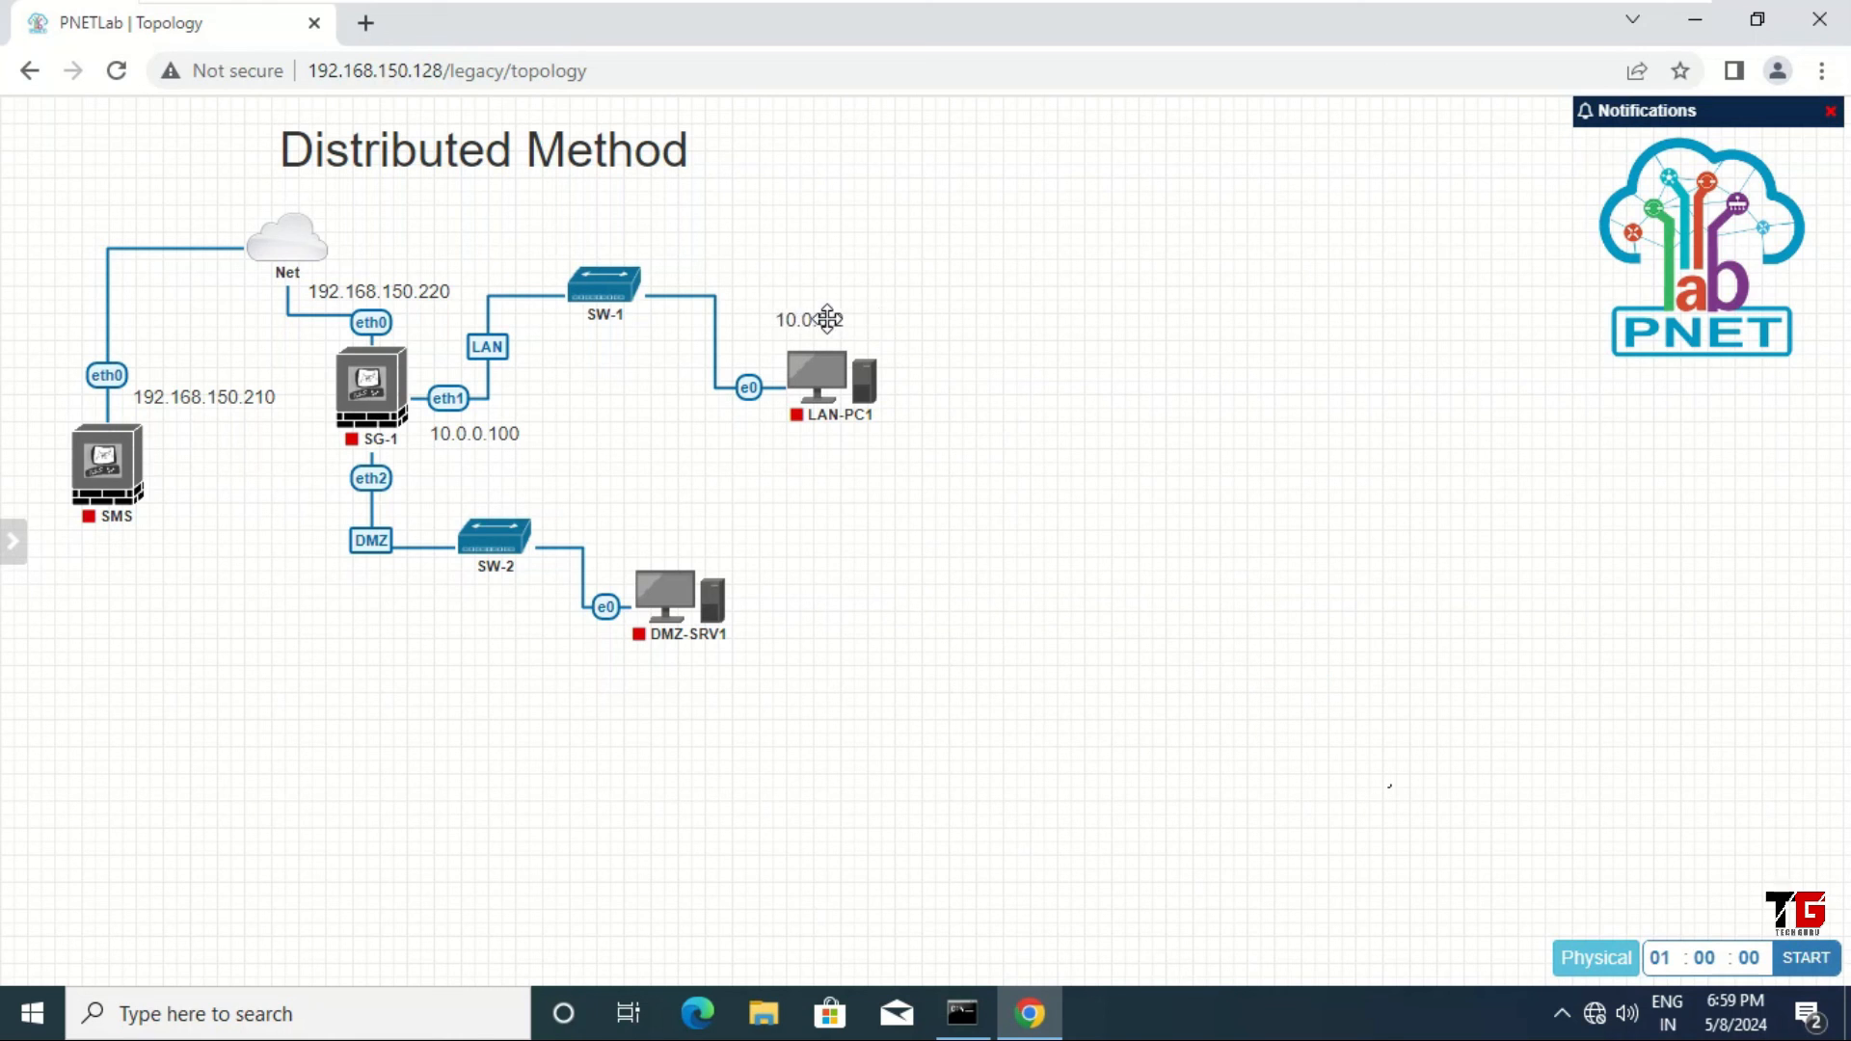
Step: Correct the LAN-PC1 label to 10.0.0.1 and nudge it slightly right and down
double_click(827, 320)
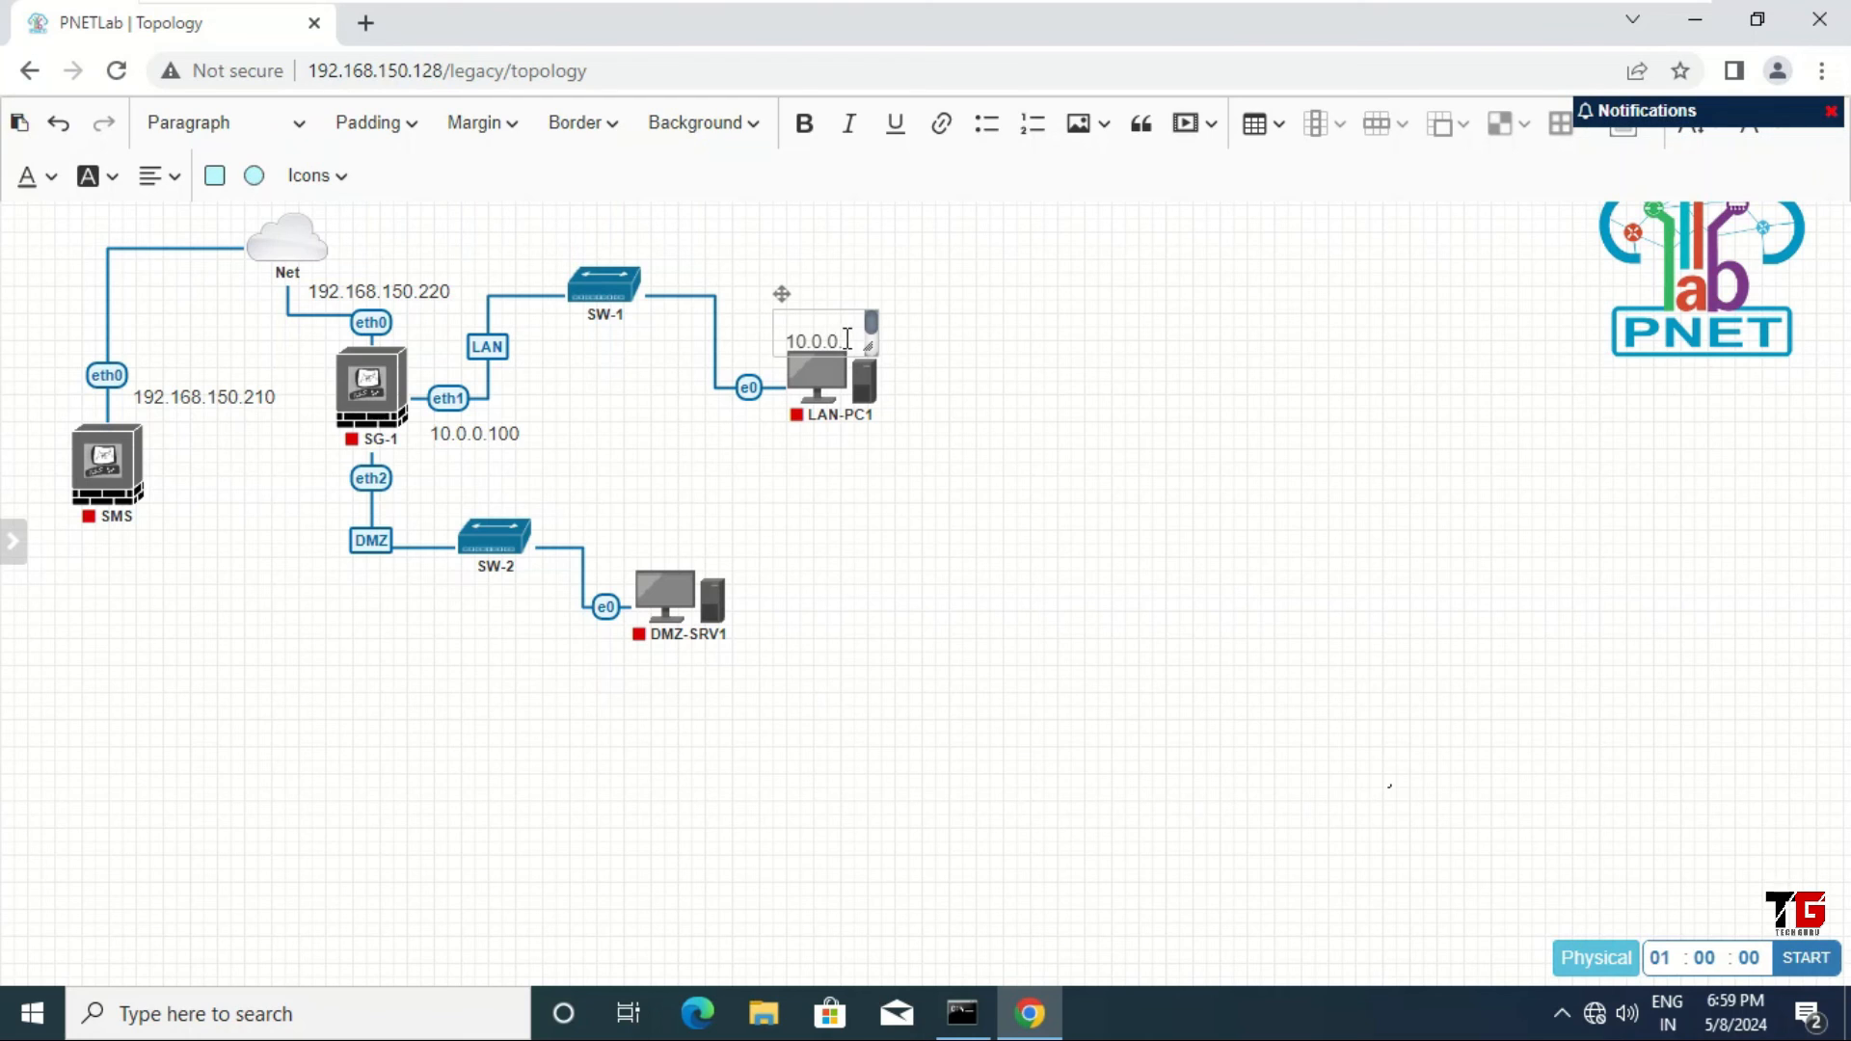
drag(874, 338, 885, 339)
click(865, 339)
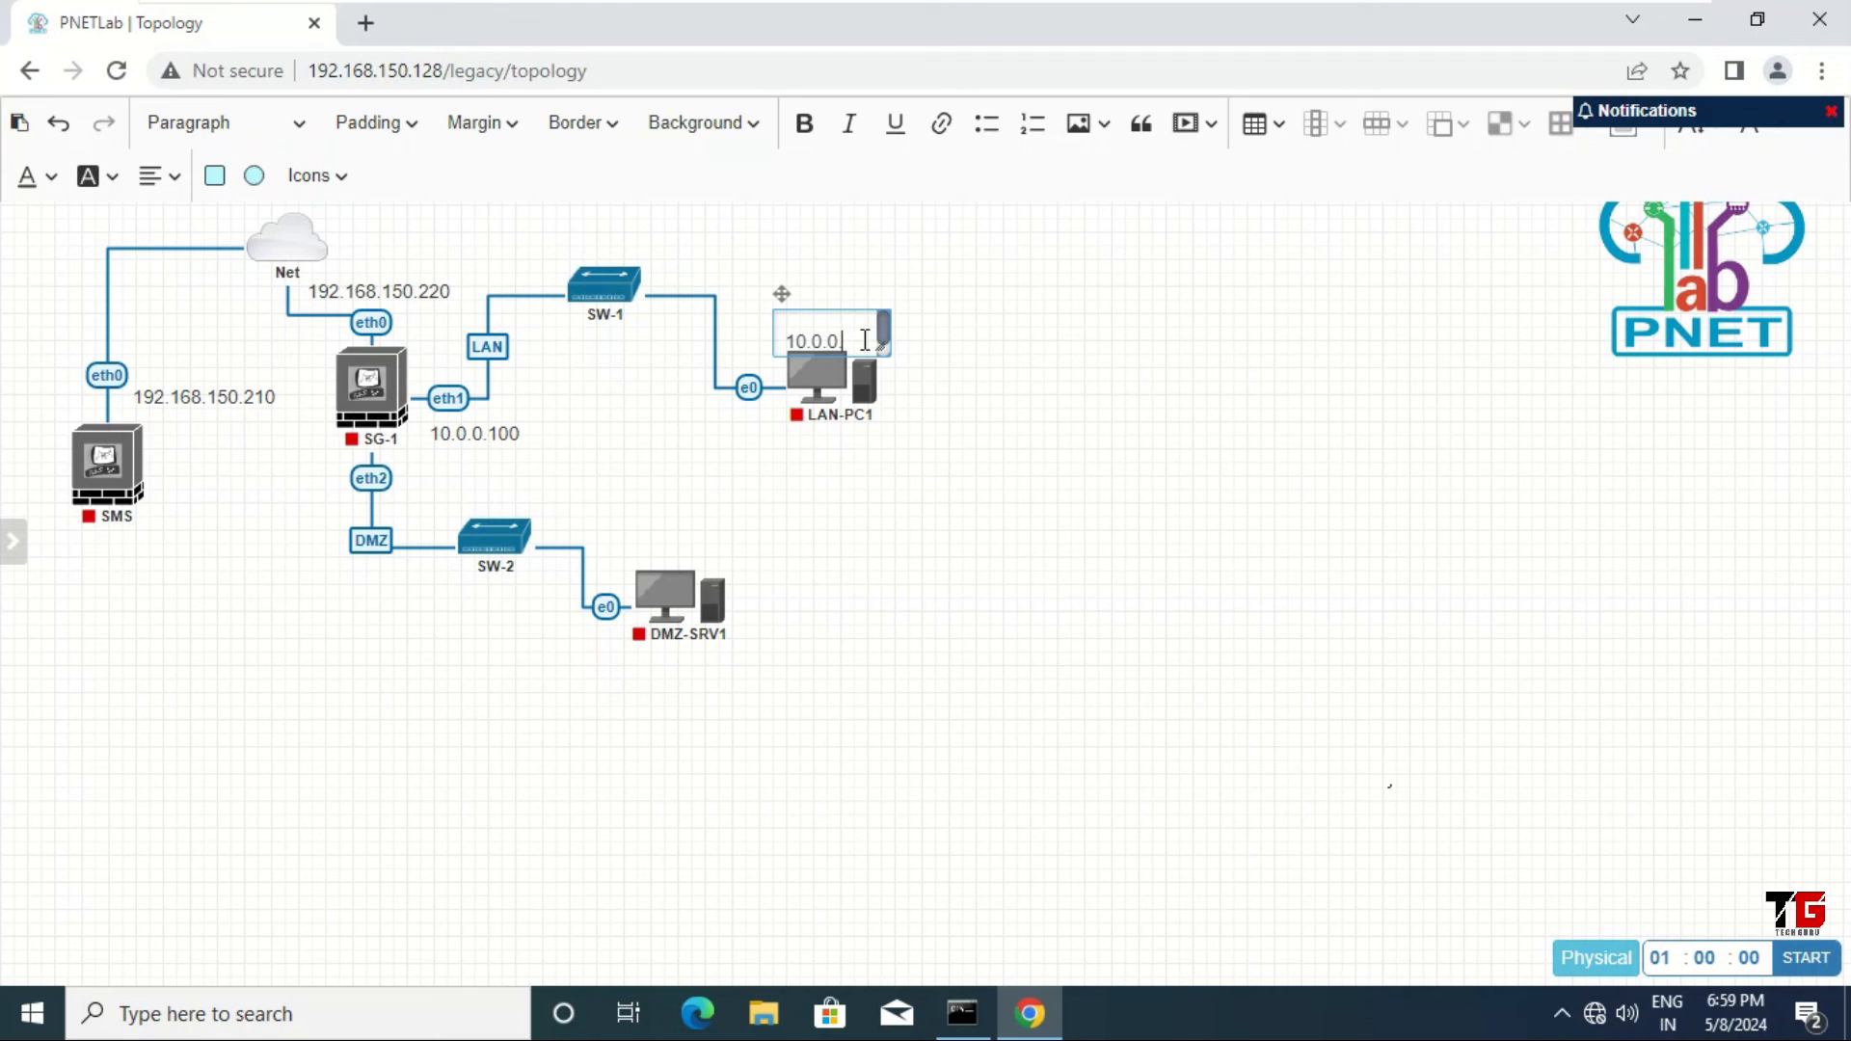
click(960, 426)
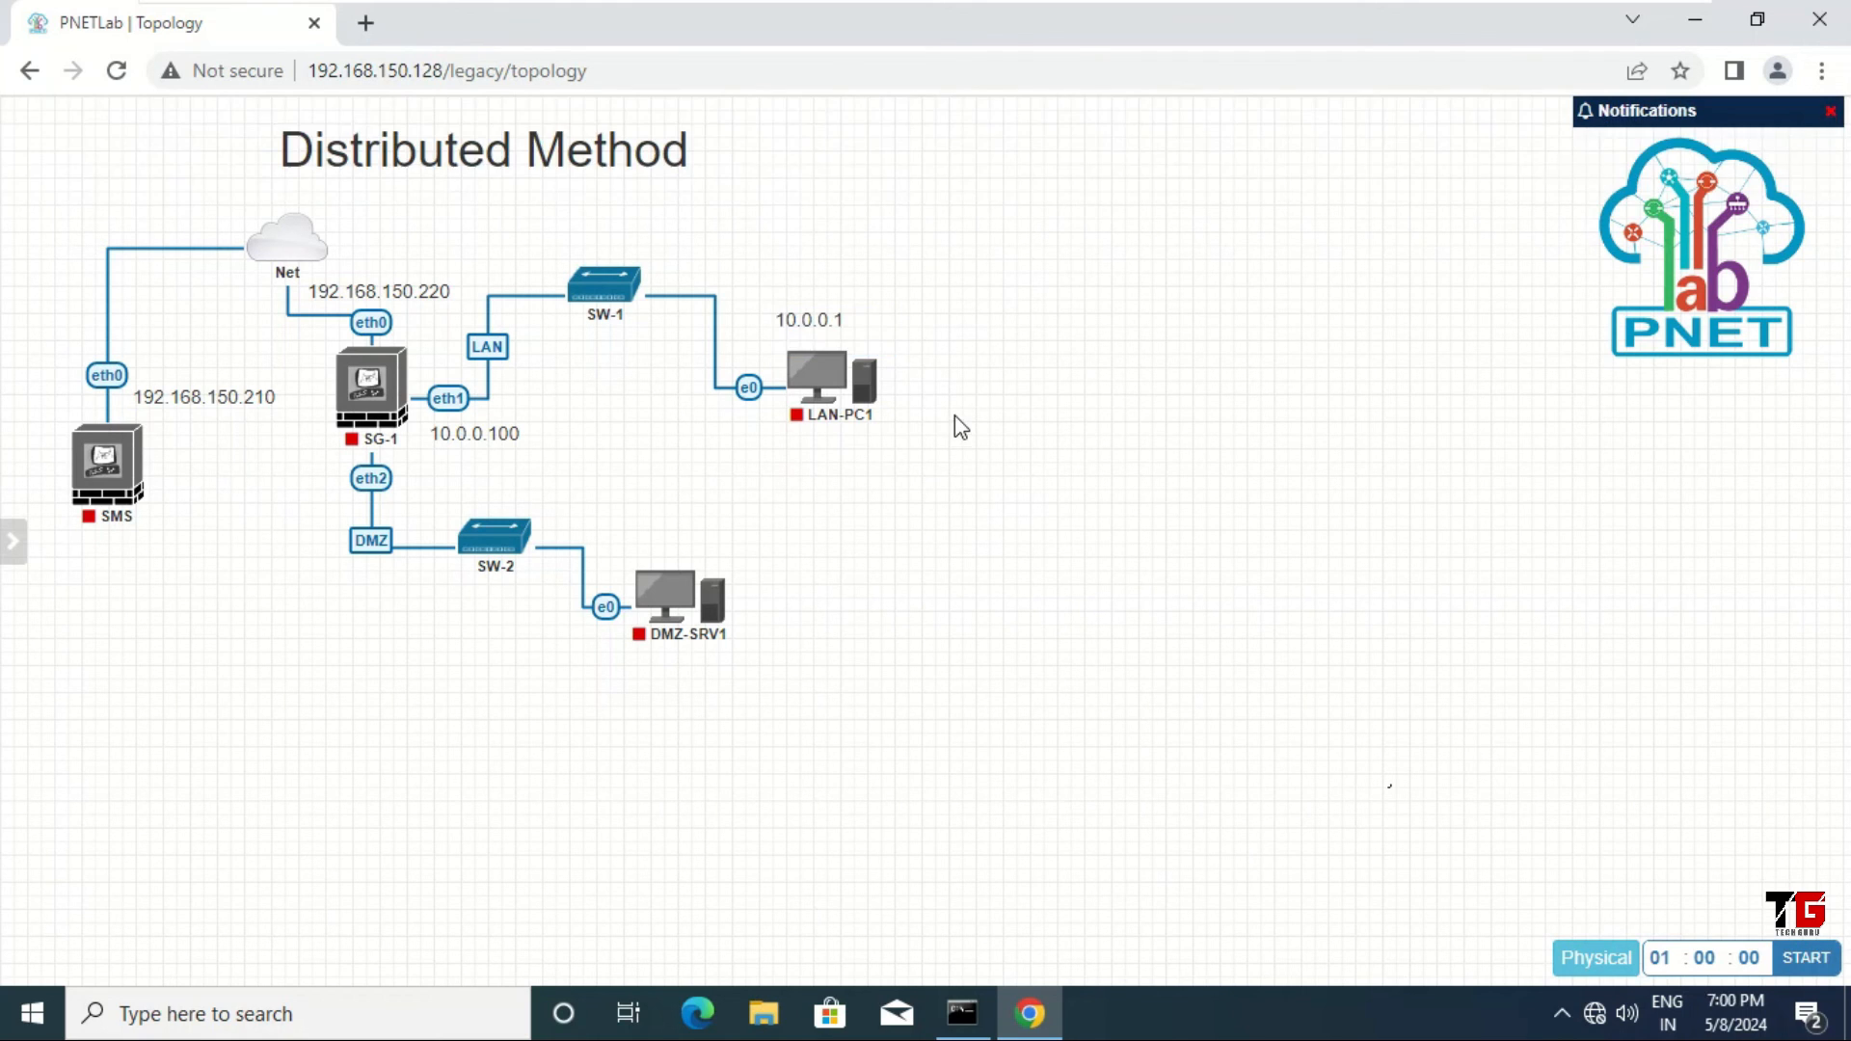
drag(821, 313, 834, 321)
Step: Add a canvas text label reading 172.16.0.100, sized to fit, for SG-1's eth2 DMZ side
right_click(905, 516)
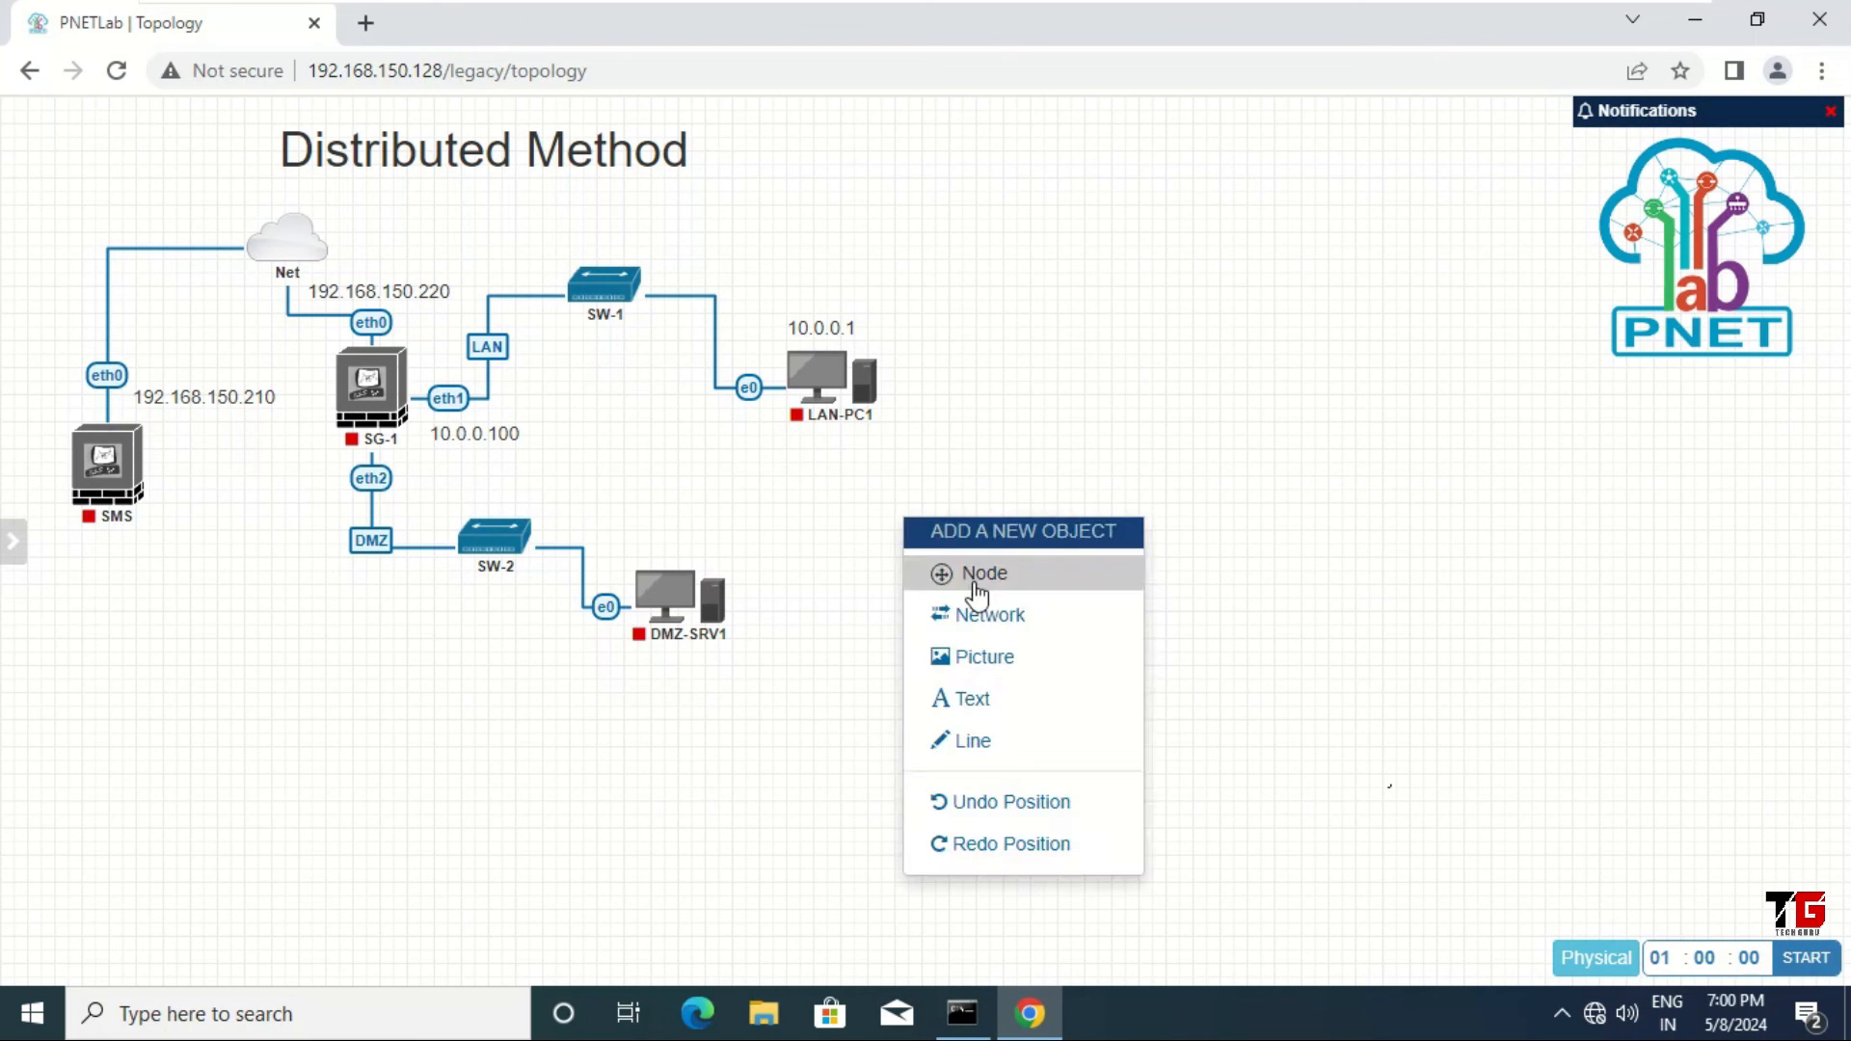
click(981, 712)
click(1029, 735)
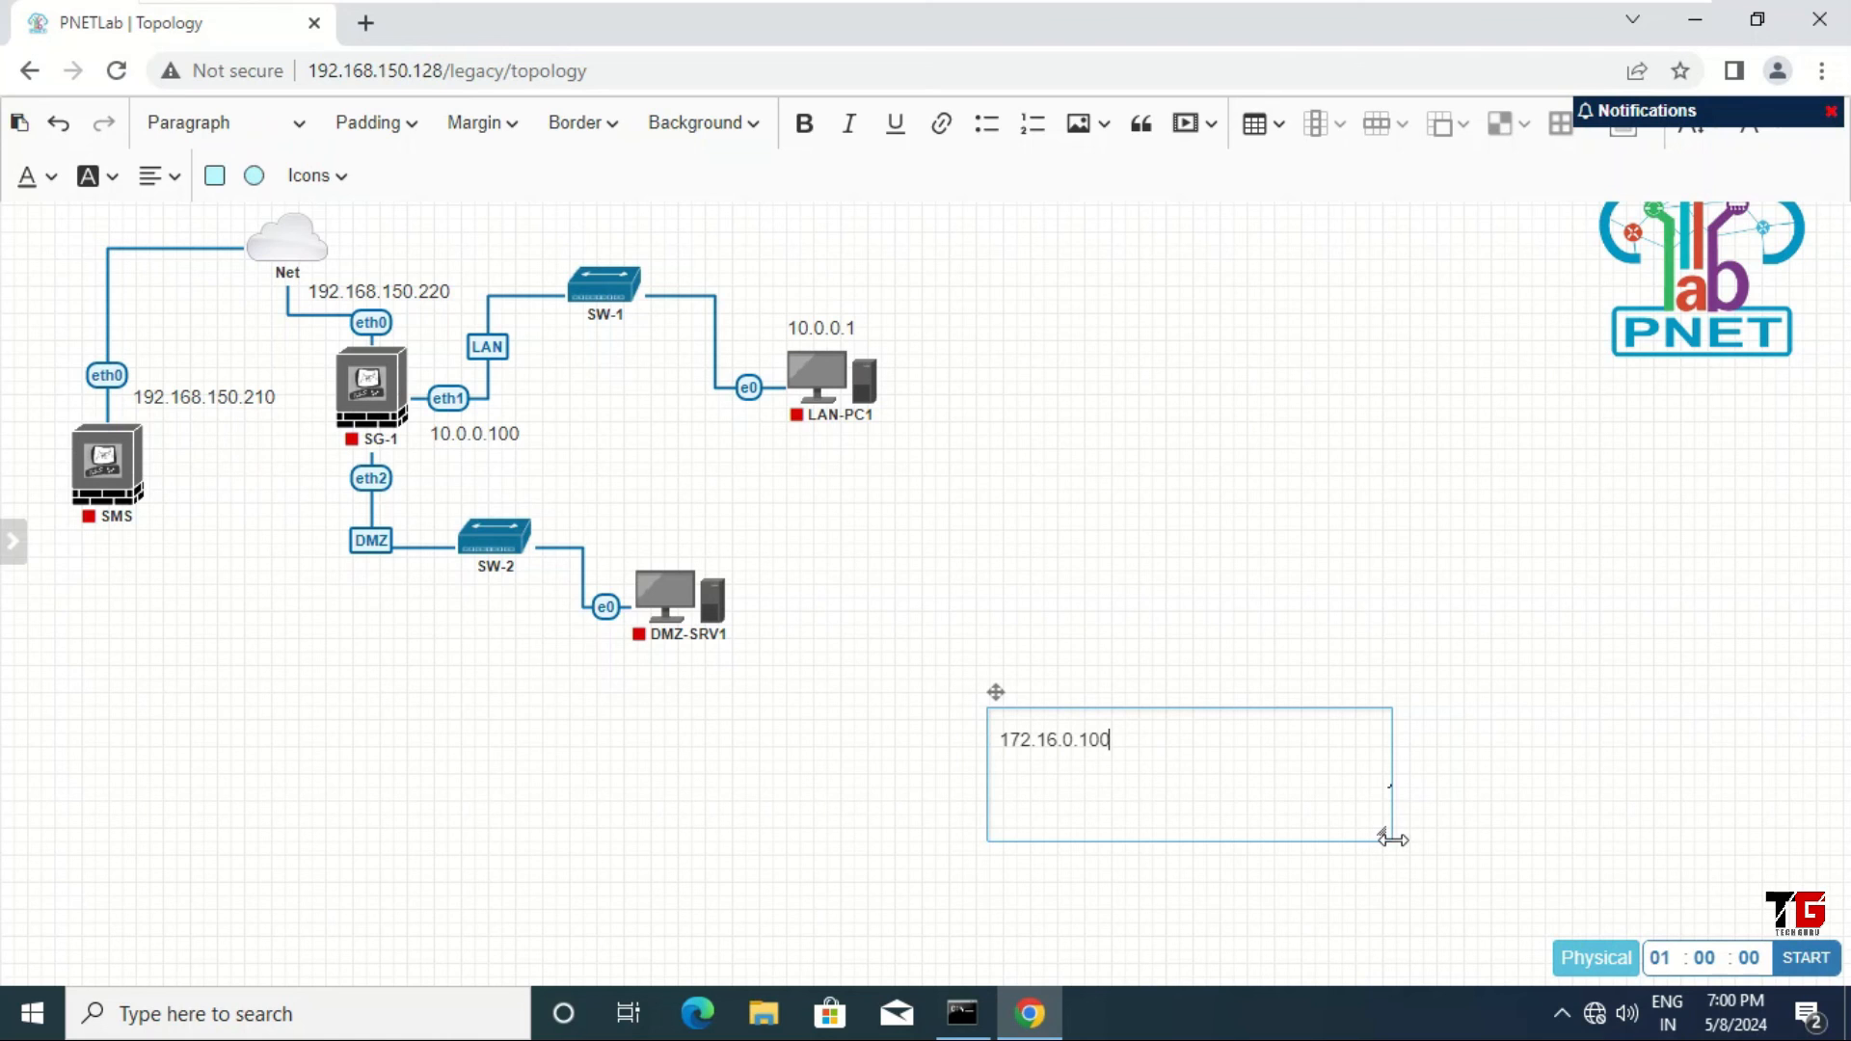
drag(1382, 832, 299, 490)
click(1188, 777)
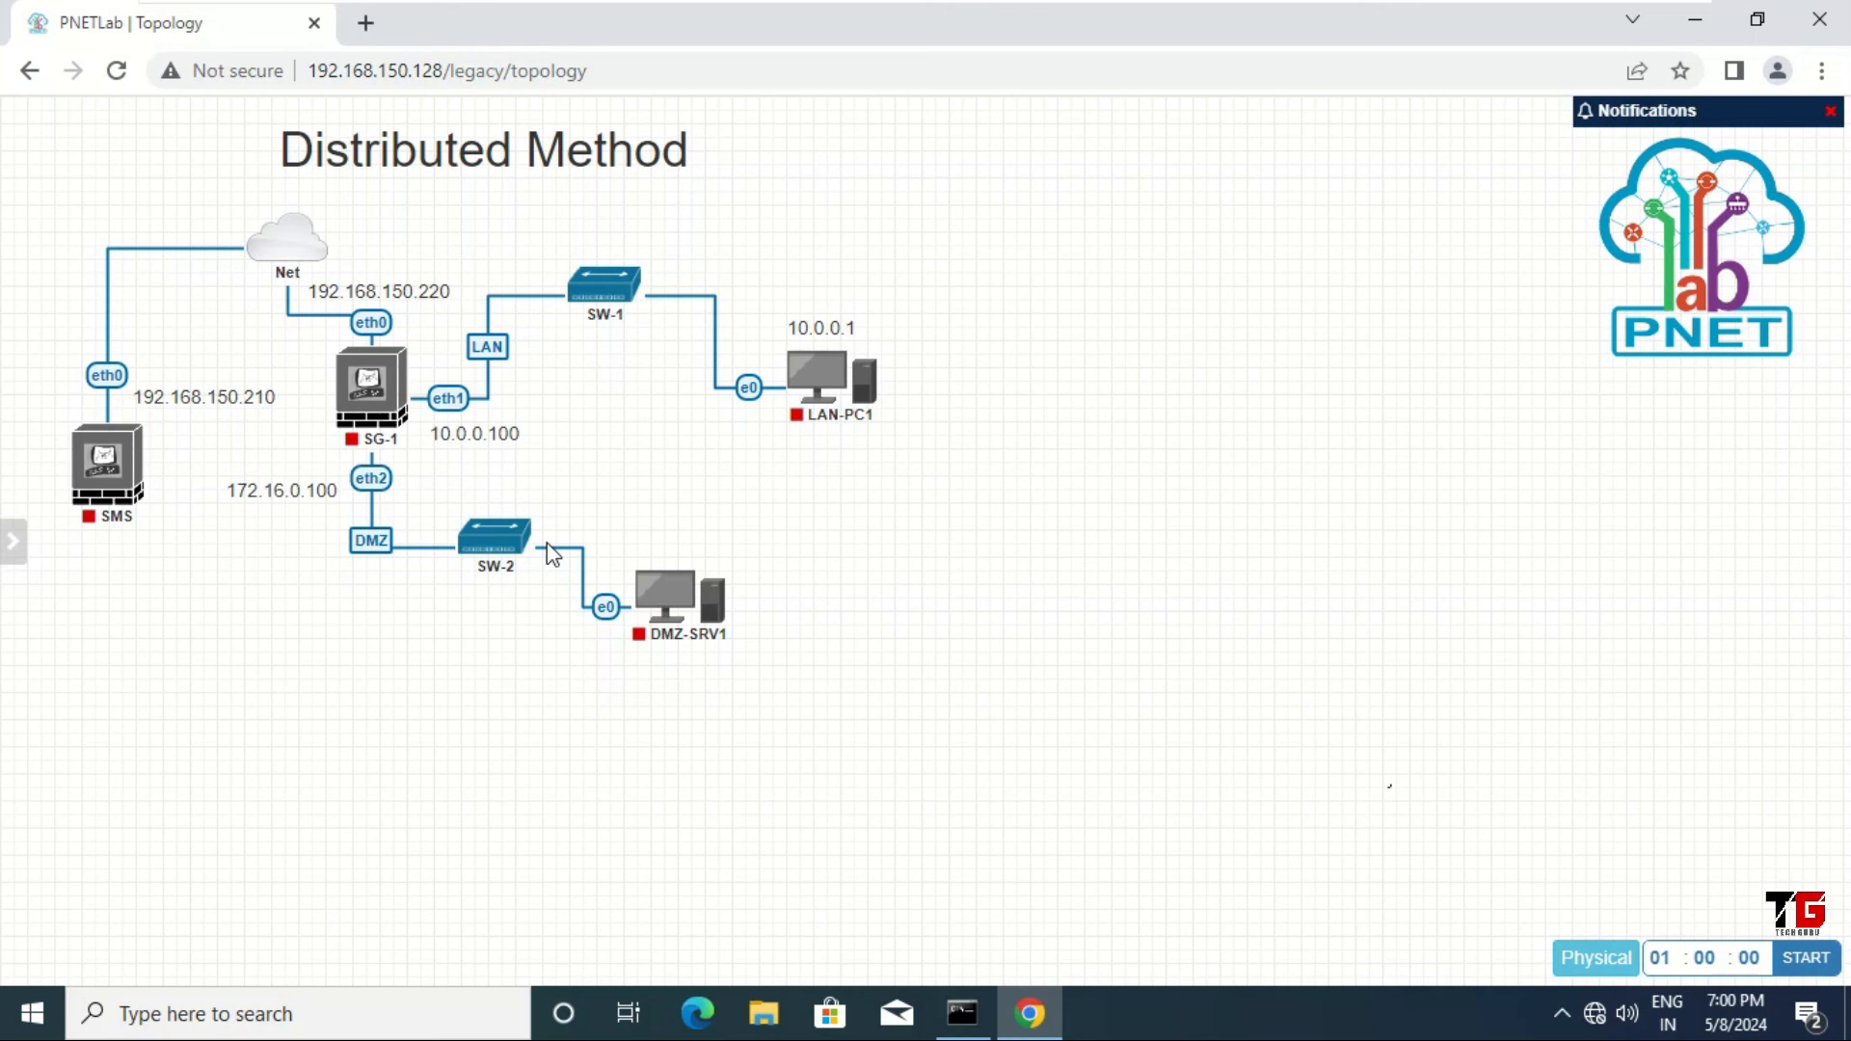
Step: Add a 172.16.0.1 text label, shrink it to fit, and place it above DMZ-SRV1
right_click(606, 743)
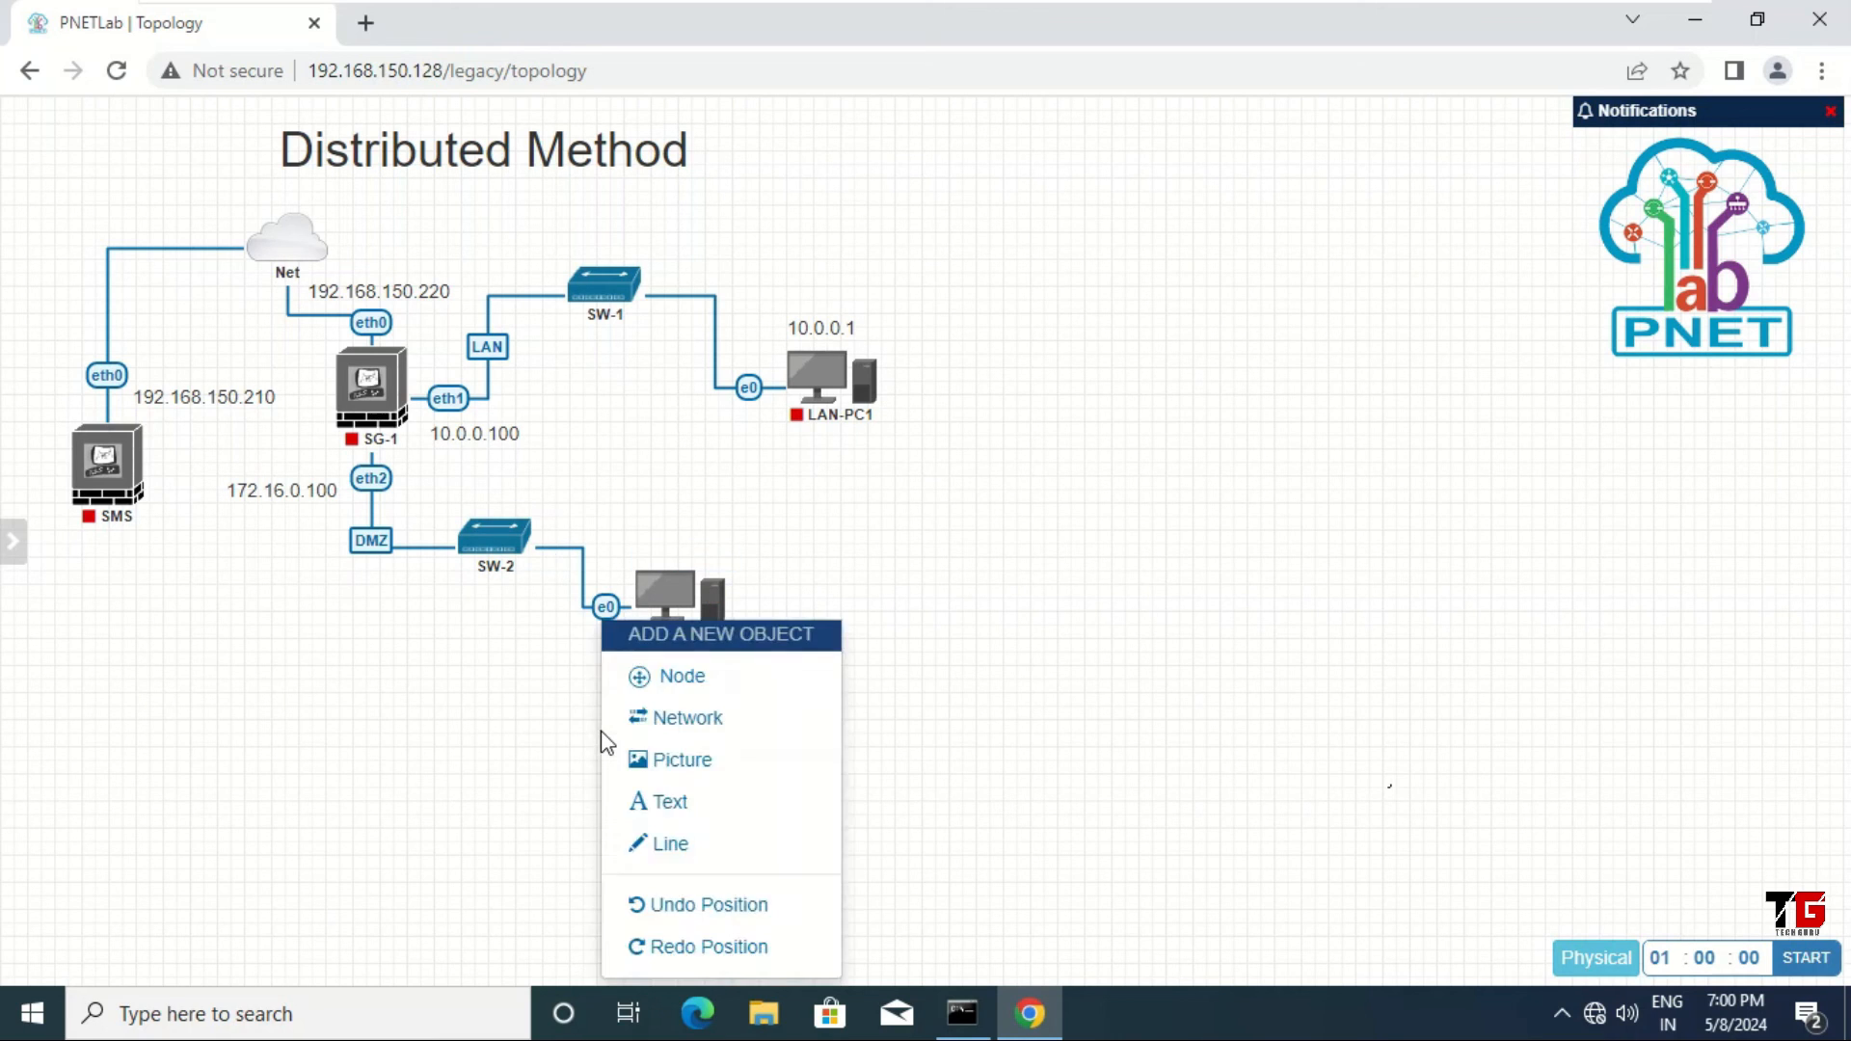
click(694, 818)
click(787, 855)
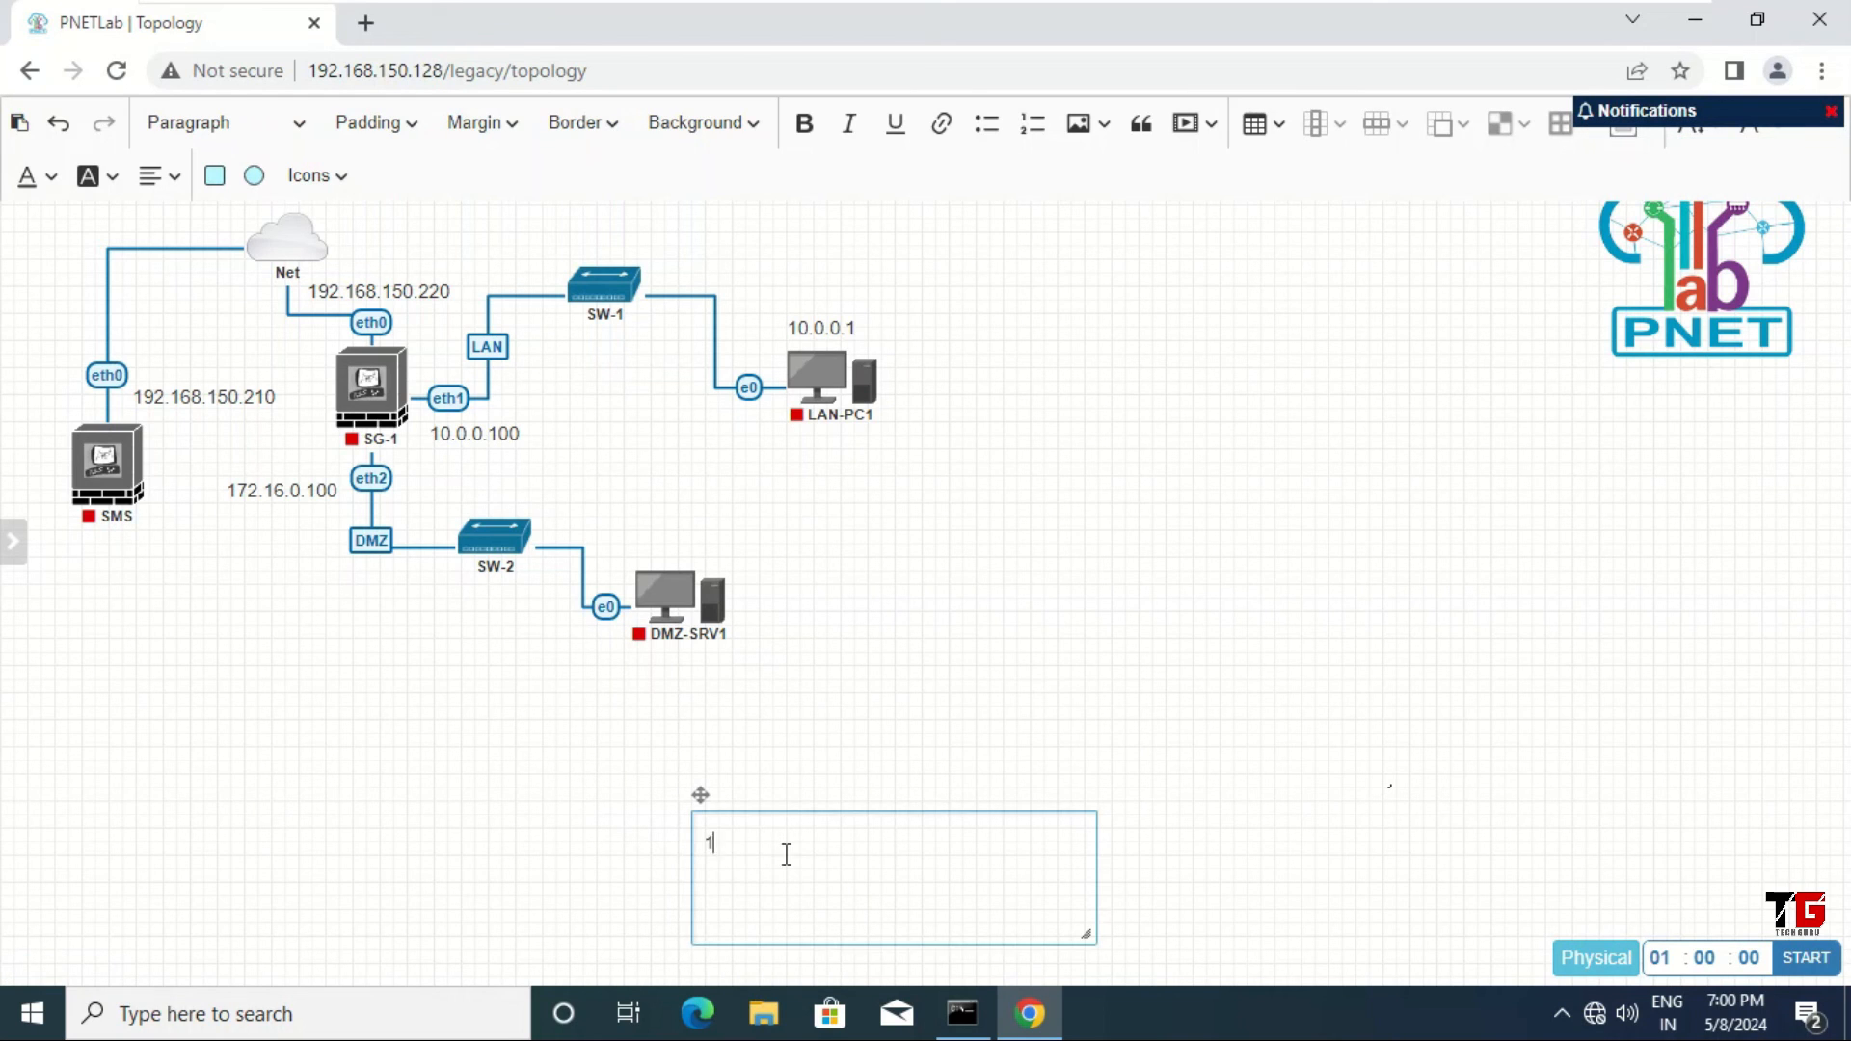
text(172.16.0.1)
drag(1093, 937, 818, 864)
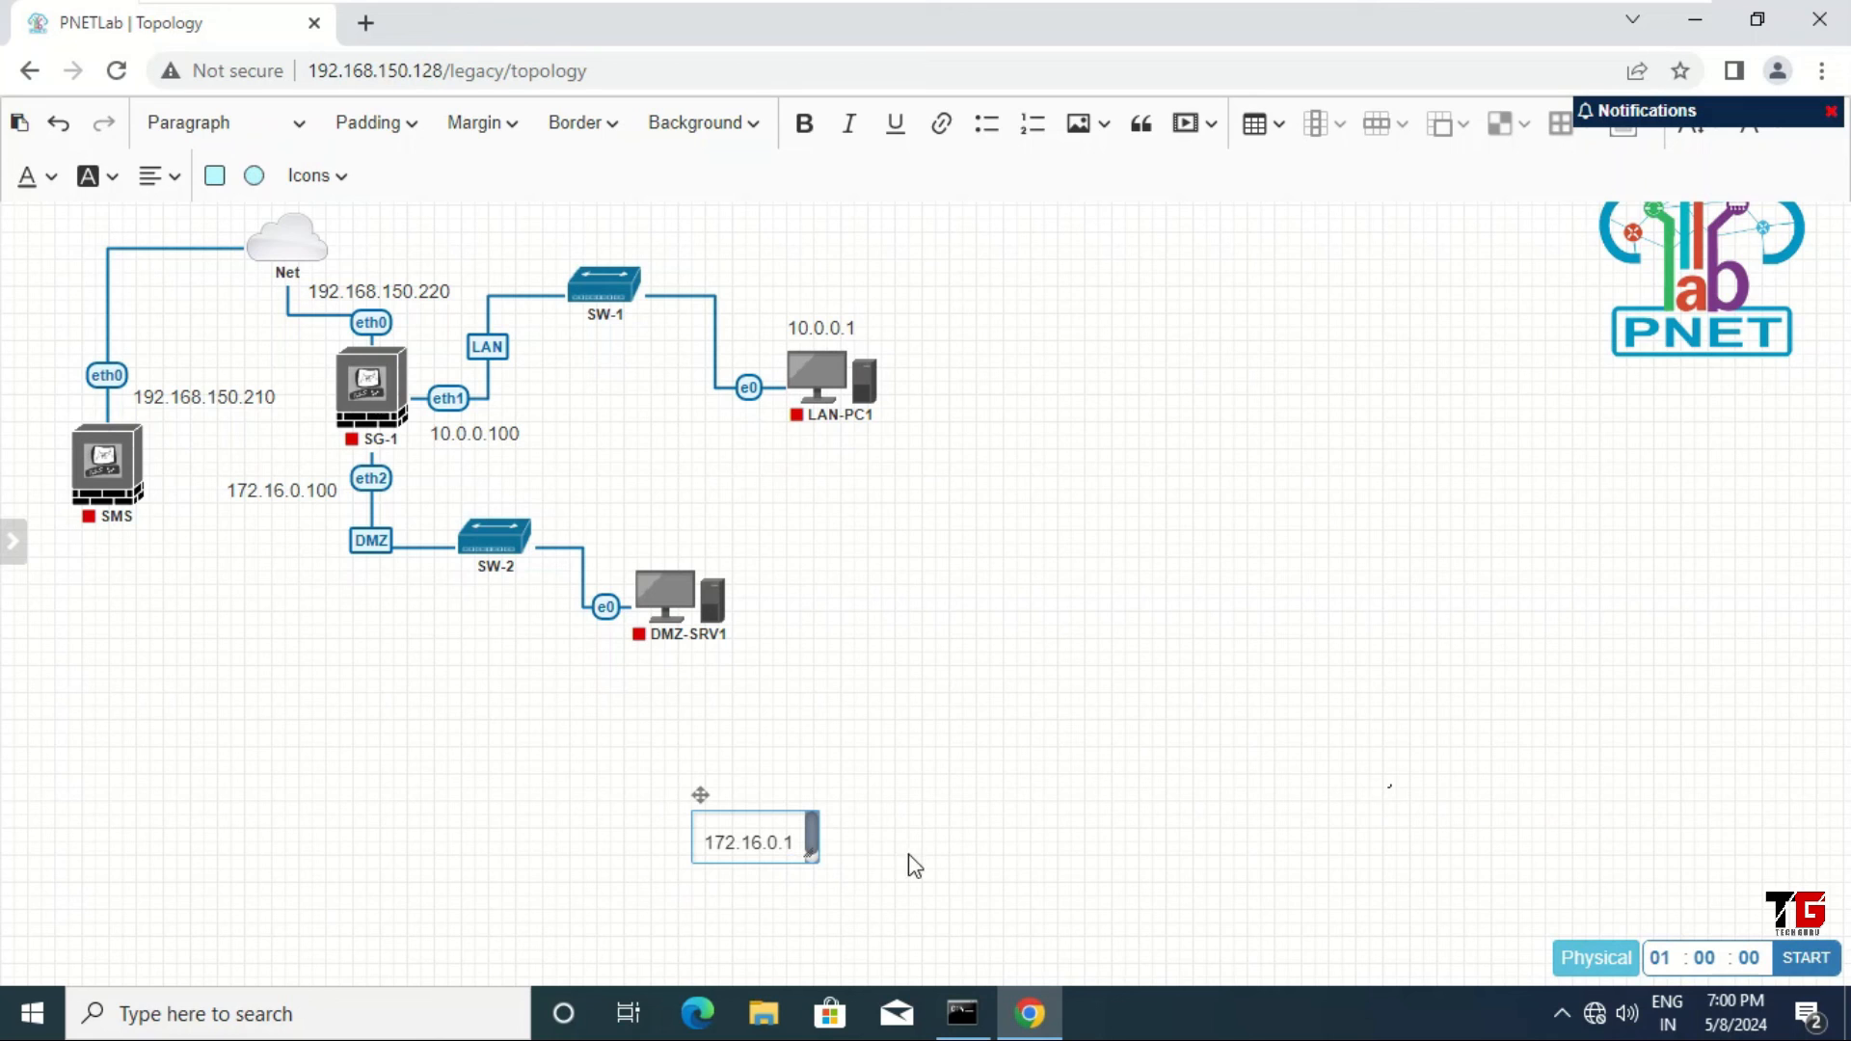
click(865, 750)
drag(743, 824, 679, 546)
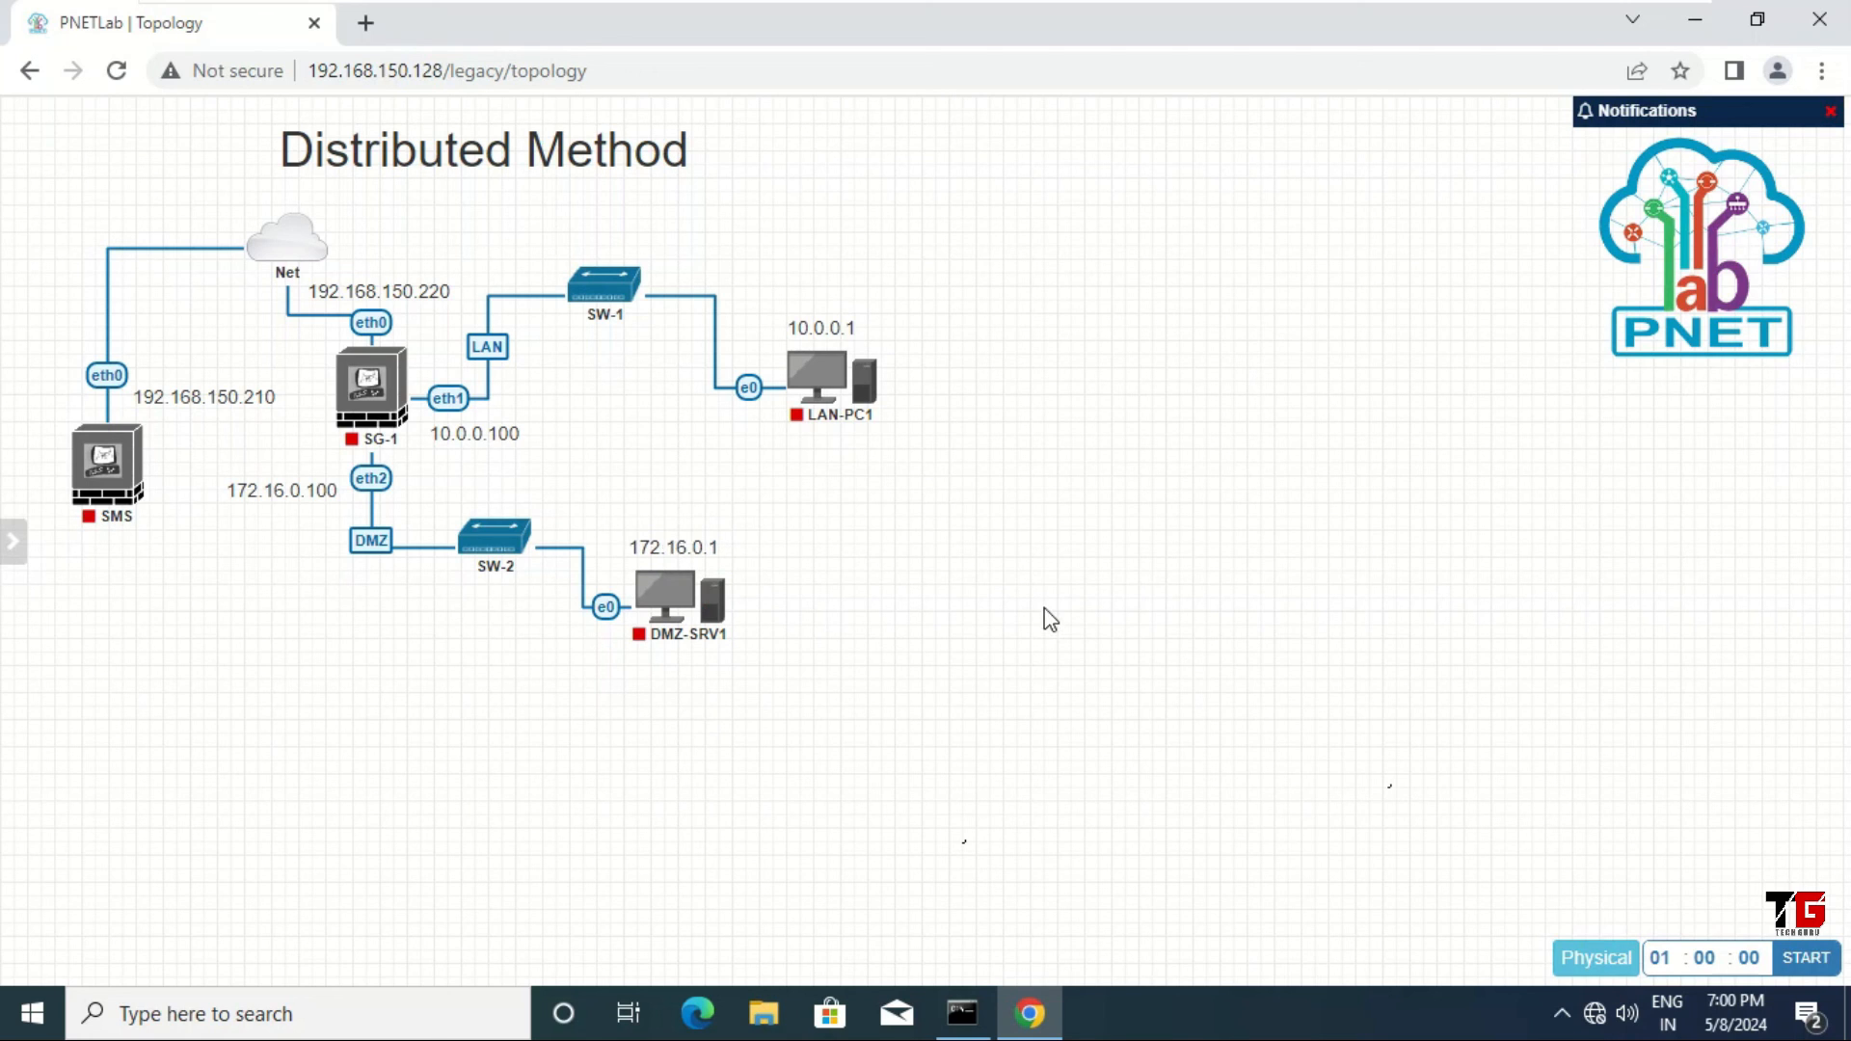